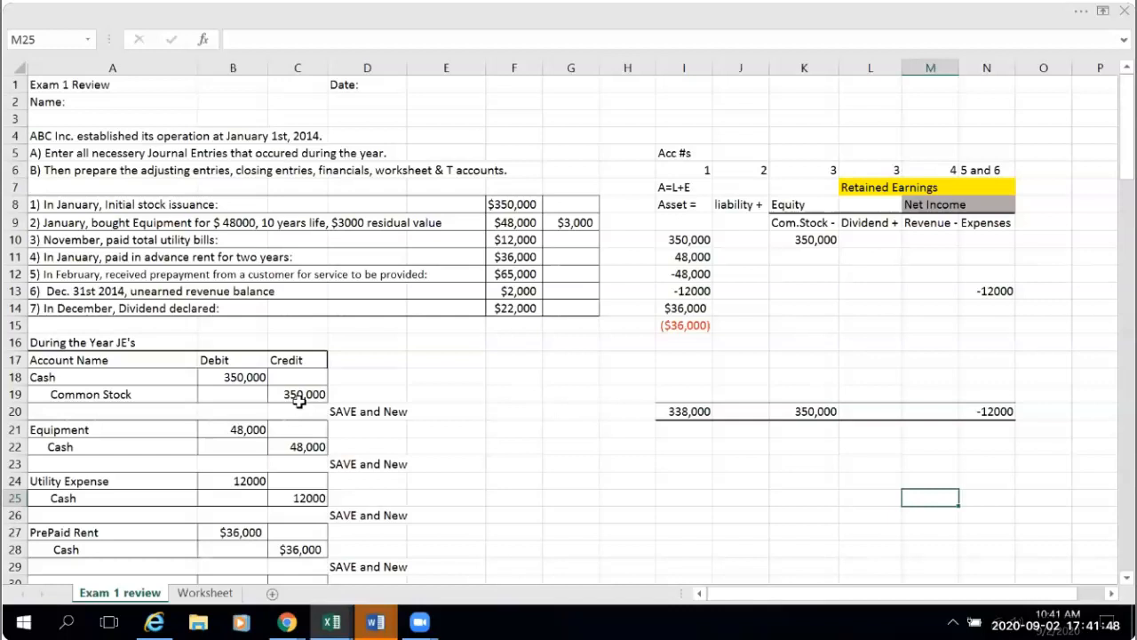
- Review the blank statement sections and General Ledger T-accounts, including the Common Stock posting's formula, and return to the transaction list and journal entries
scroll(470, 387, down, 12)
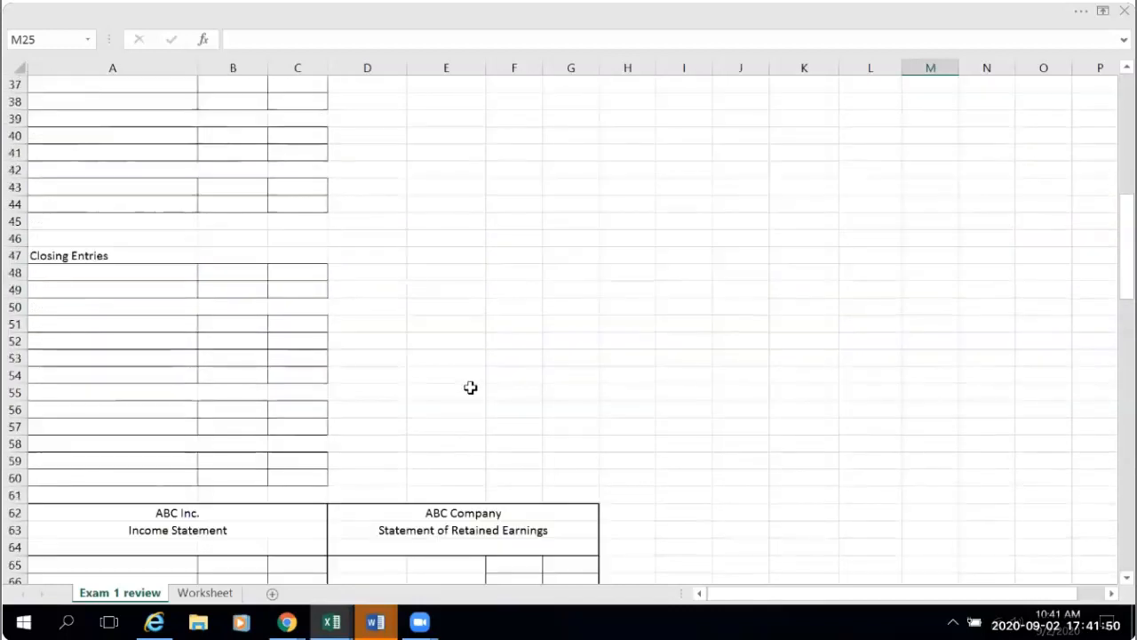
scroll(470, 388, down, 13)
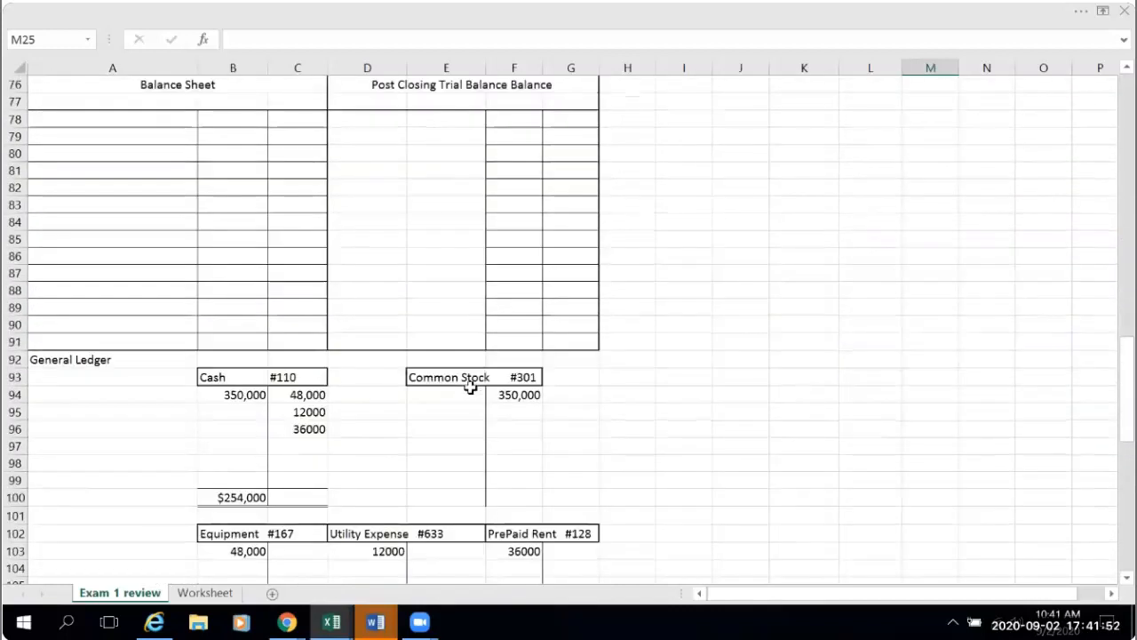
scroll(470, 388, down, 3)
scroll(470, 387, down, 1)
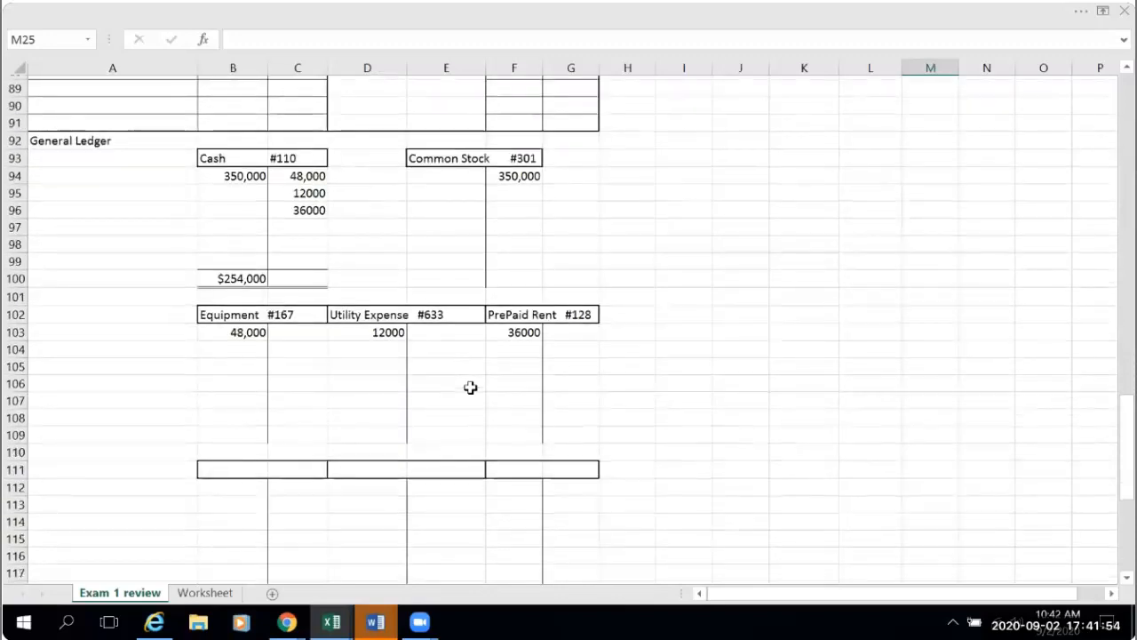
scroll(470, 388, down, 1)
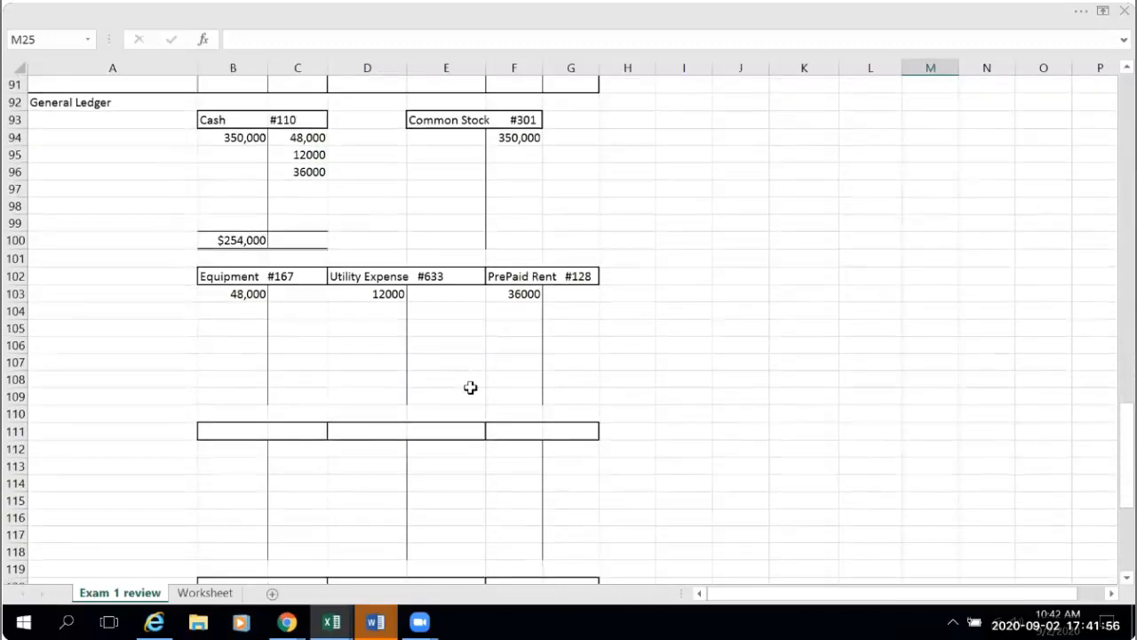
scroll(470, 388, down, 1)
scroll(226, 266, up, 1)
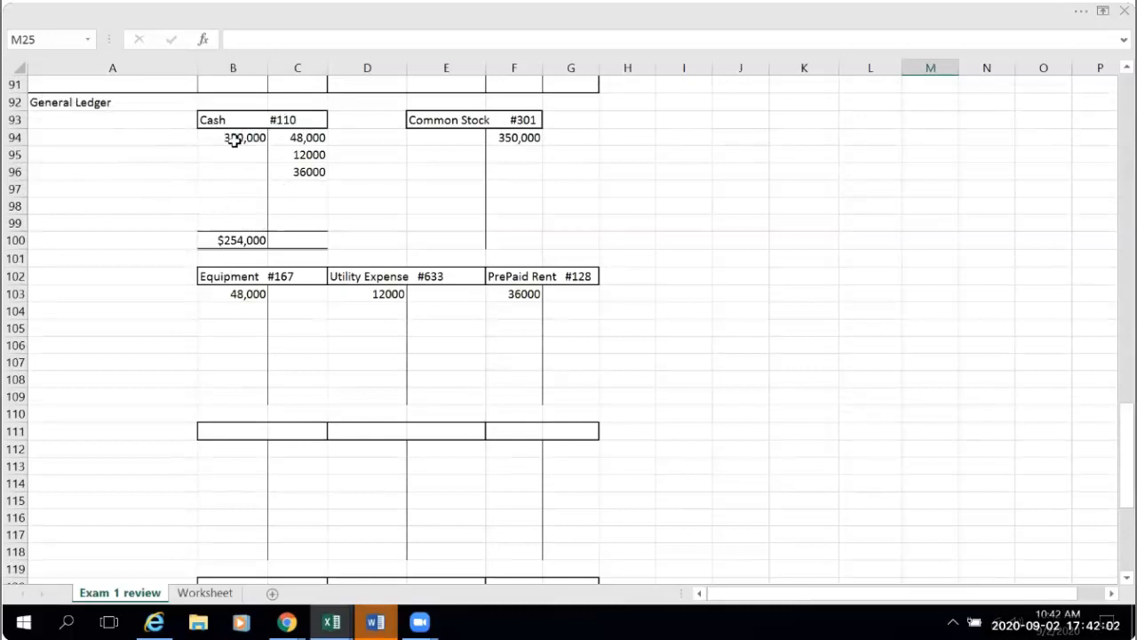
click(521, 139)
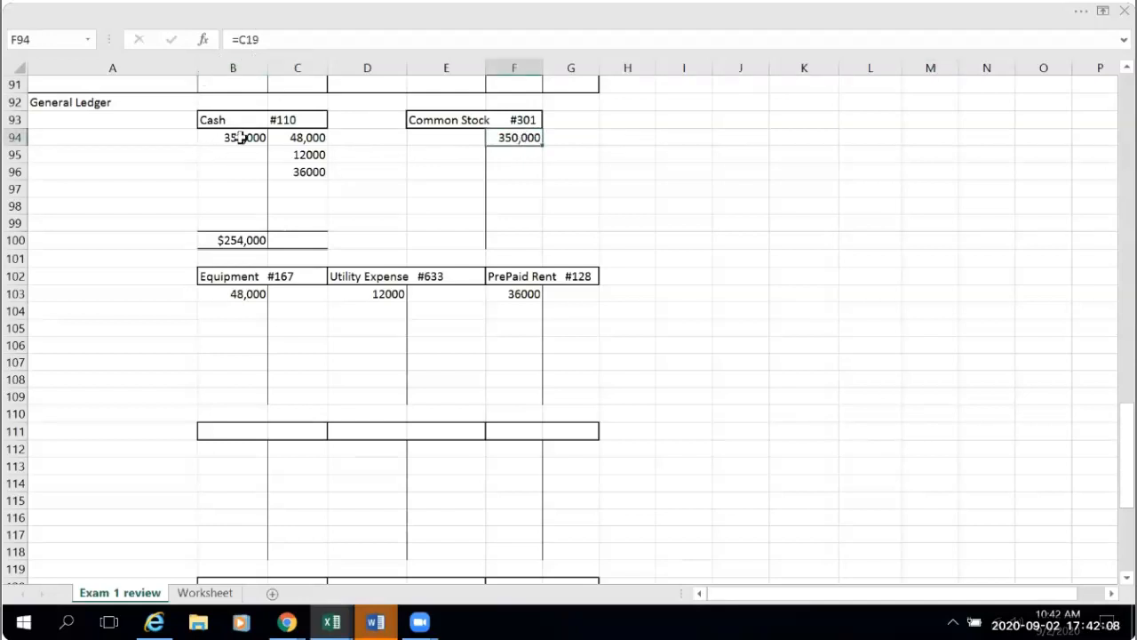
scroll(825, 426, up, 20)
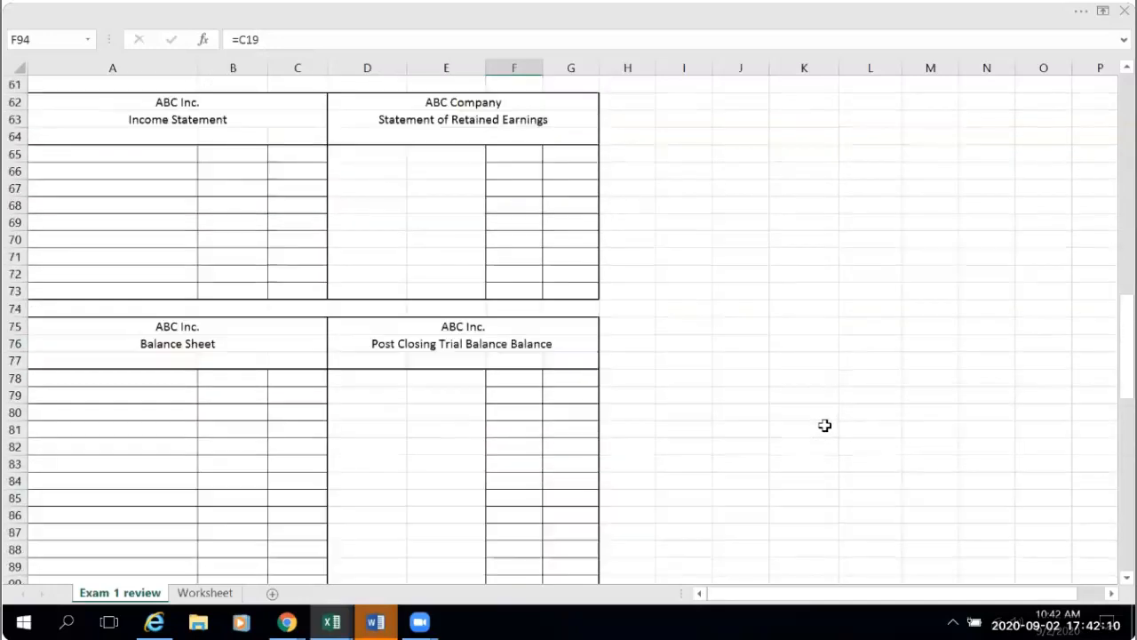
scroll(824, 425, up, 5)
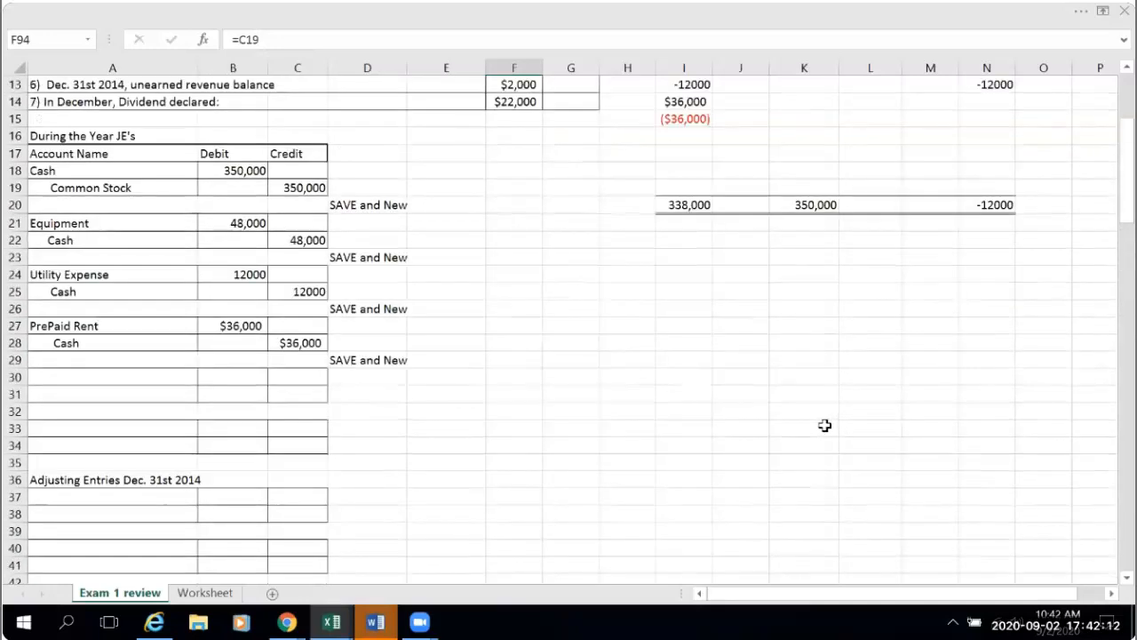
scroll(825, 425, up, 2)
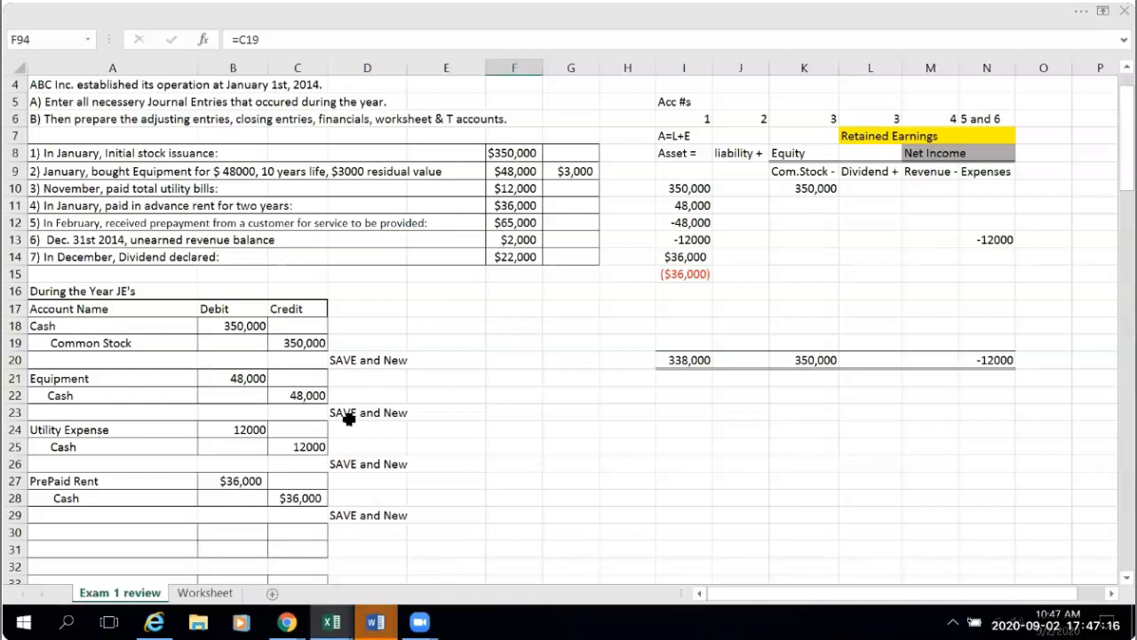
- Enter Cash in A30 as the account debited for the customer prepayment and link its debit in B30 to F12
scroll(349, 419, down, 1)
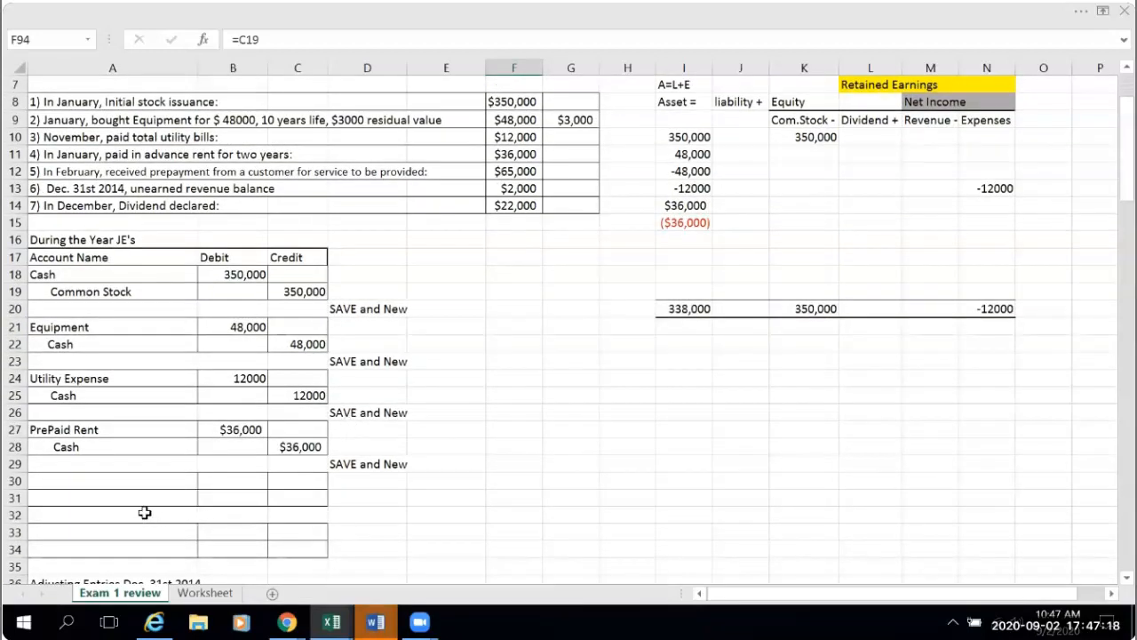
click(60, 479)
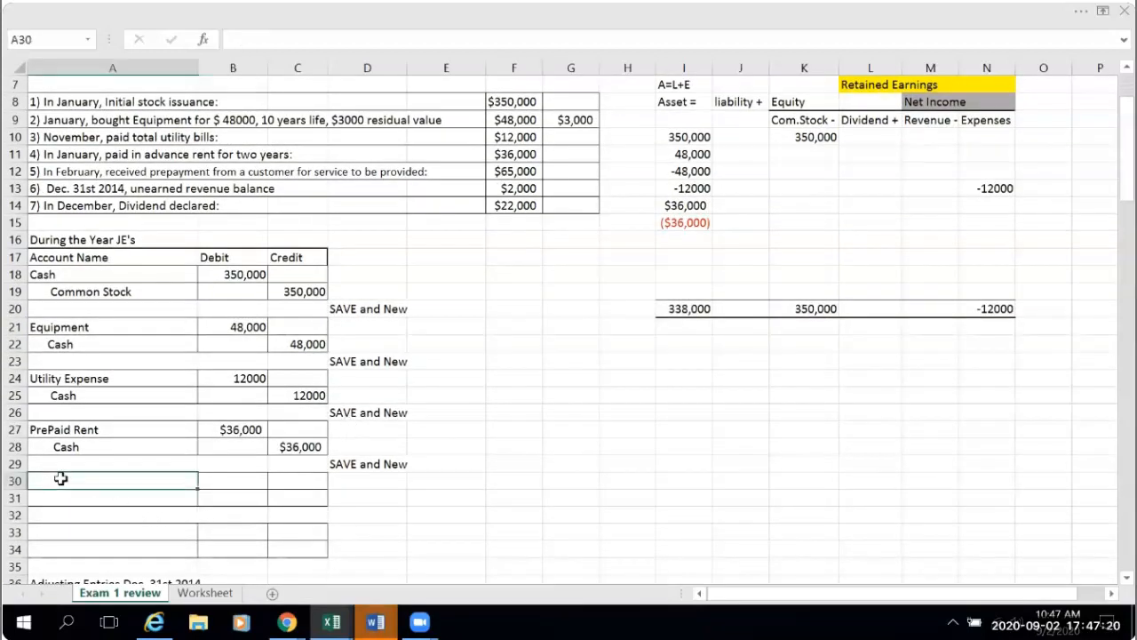
text(Cash)
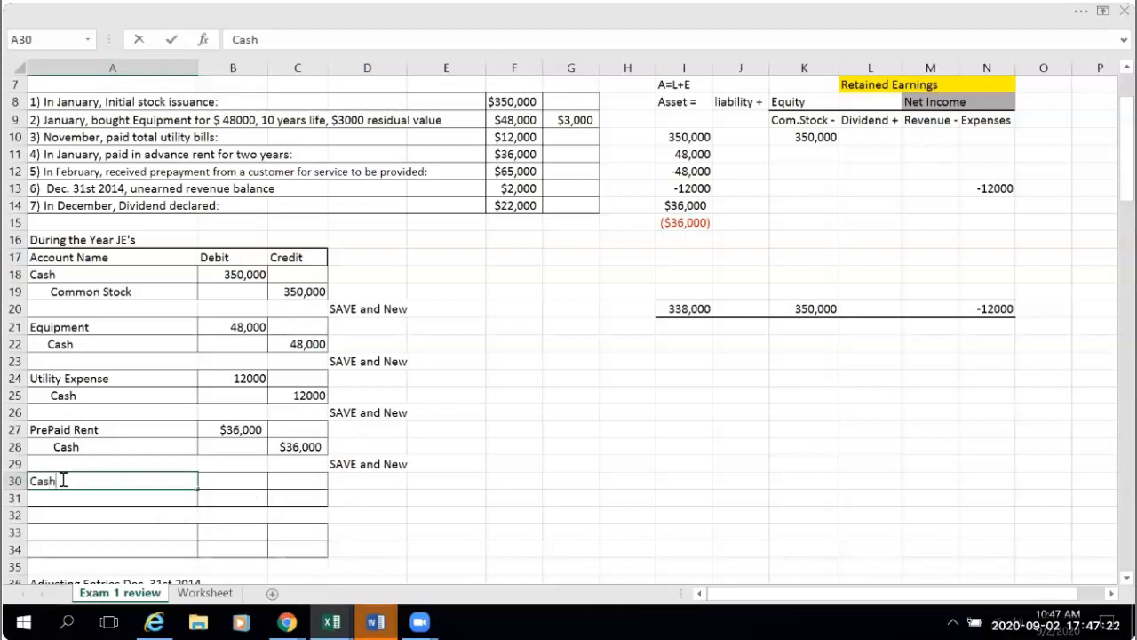
click(234, 482)
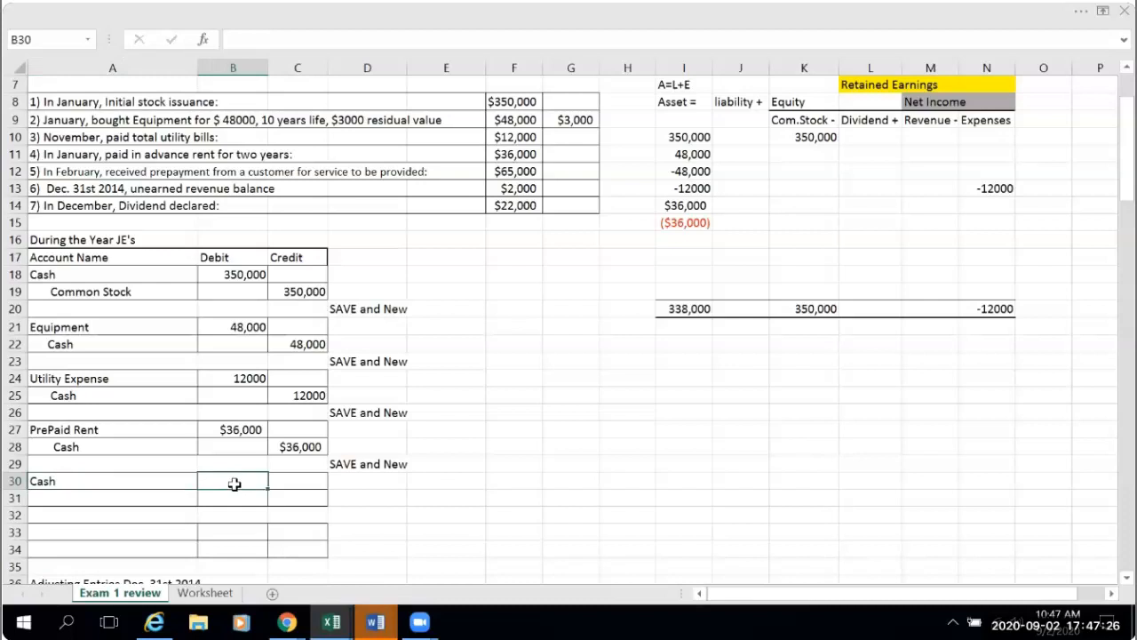
text(=)
click(514, 172)
key(Return)
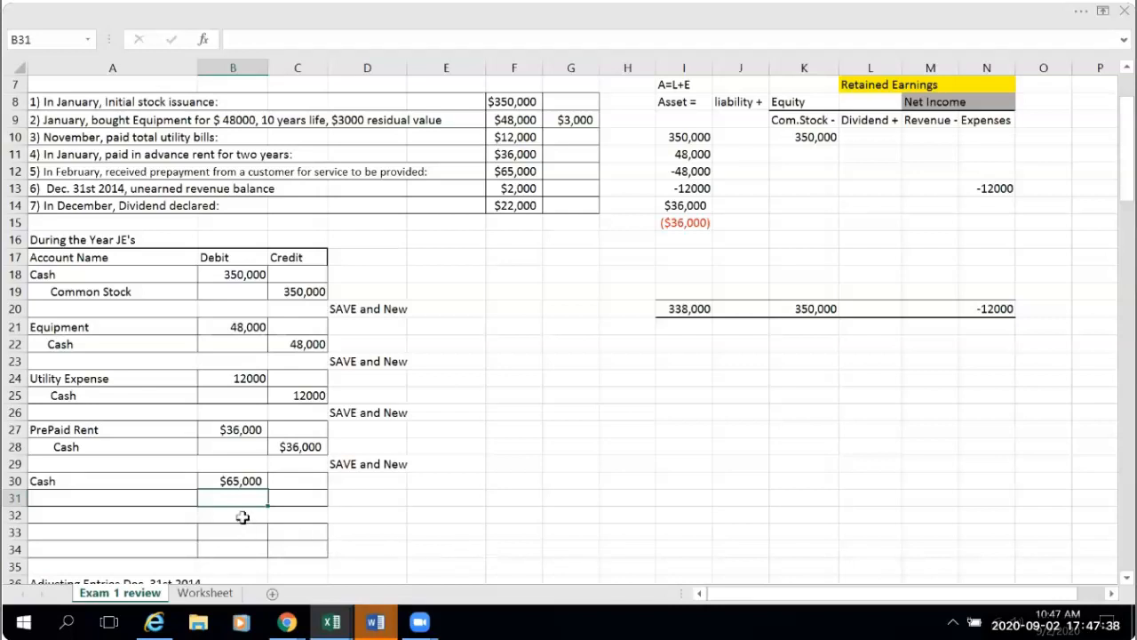
- Link the credit amount in C31 to the Cash debit with the formula =B30
click(269, 499)
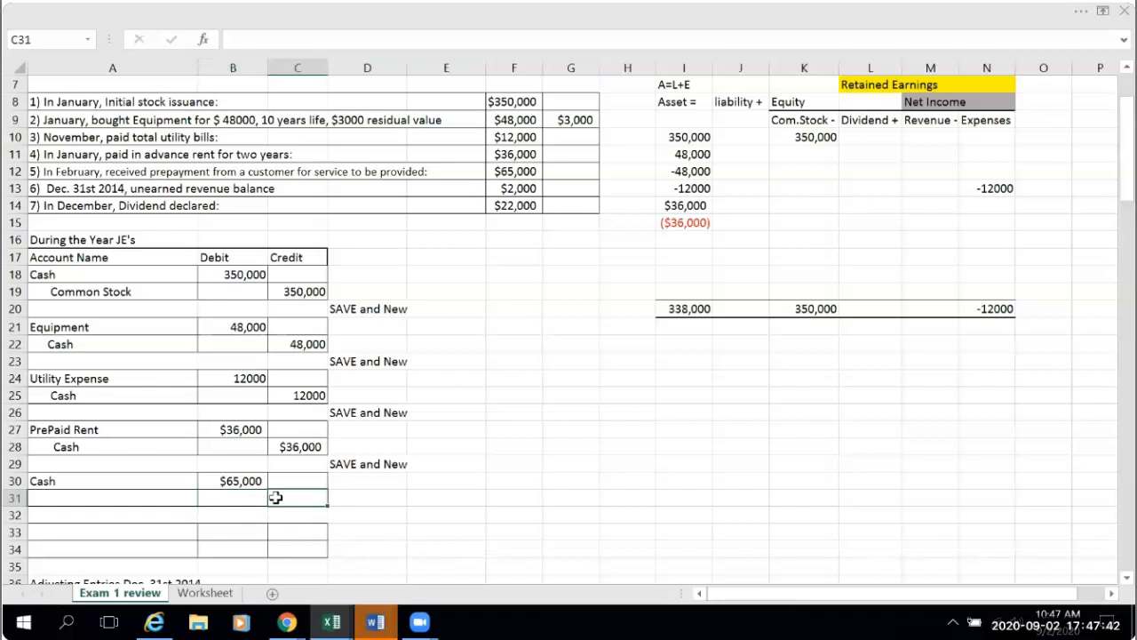
text(=)
click(233, 480)
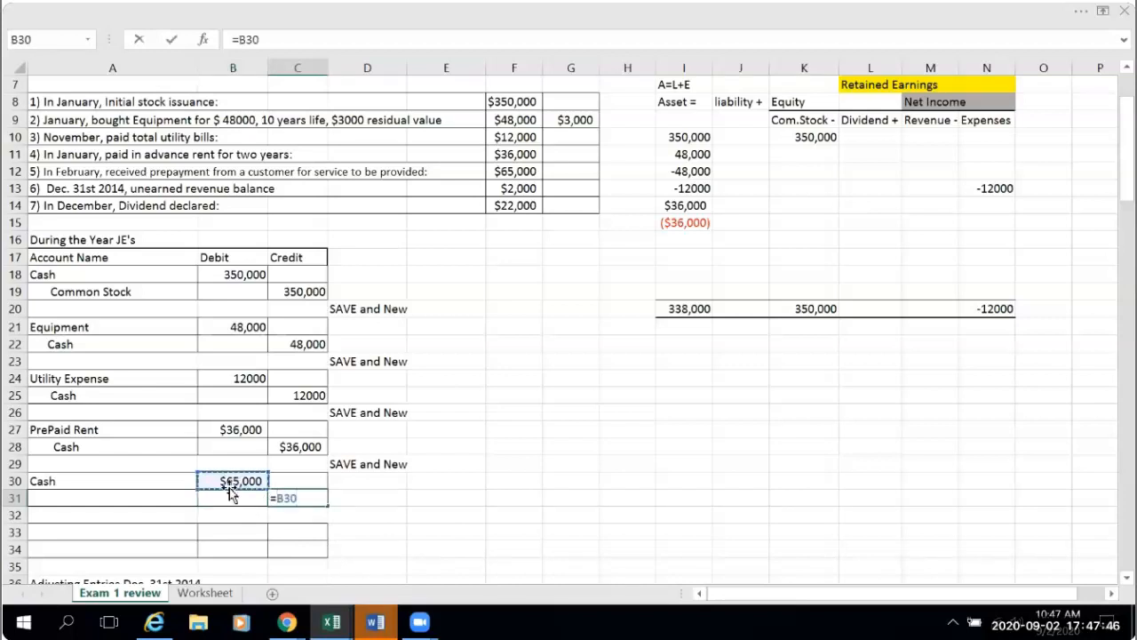
key(Return)
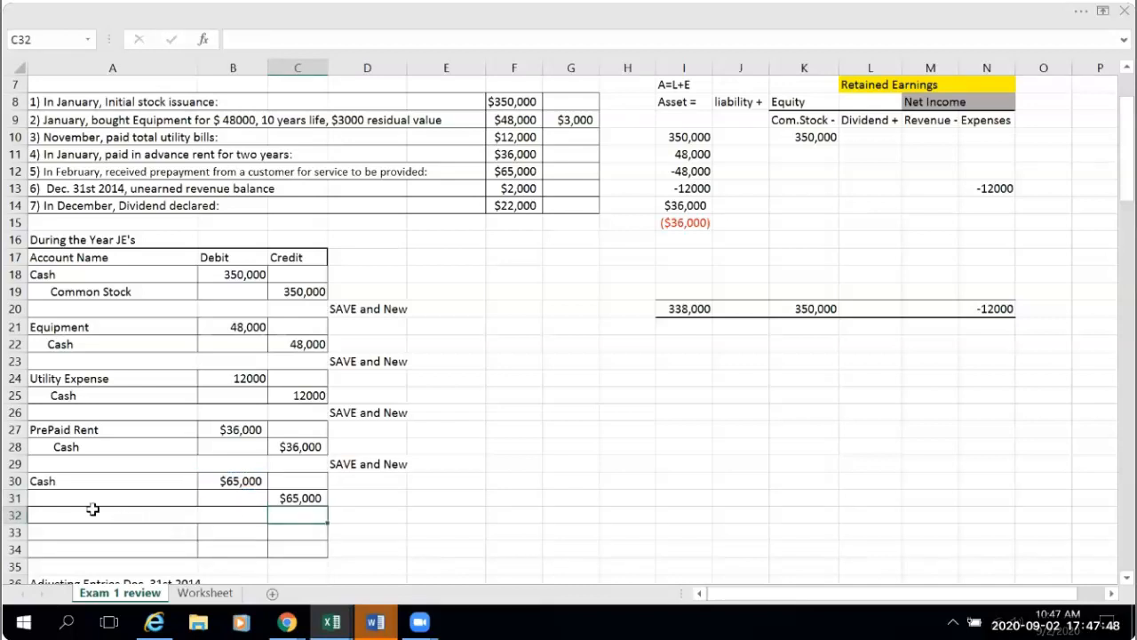
- Enter the indented credit account name "Uneraned Revenue" in A31
click(66, 499)
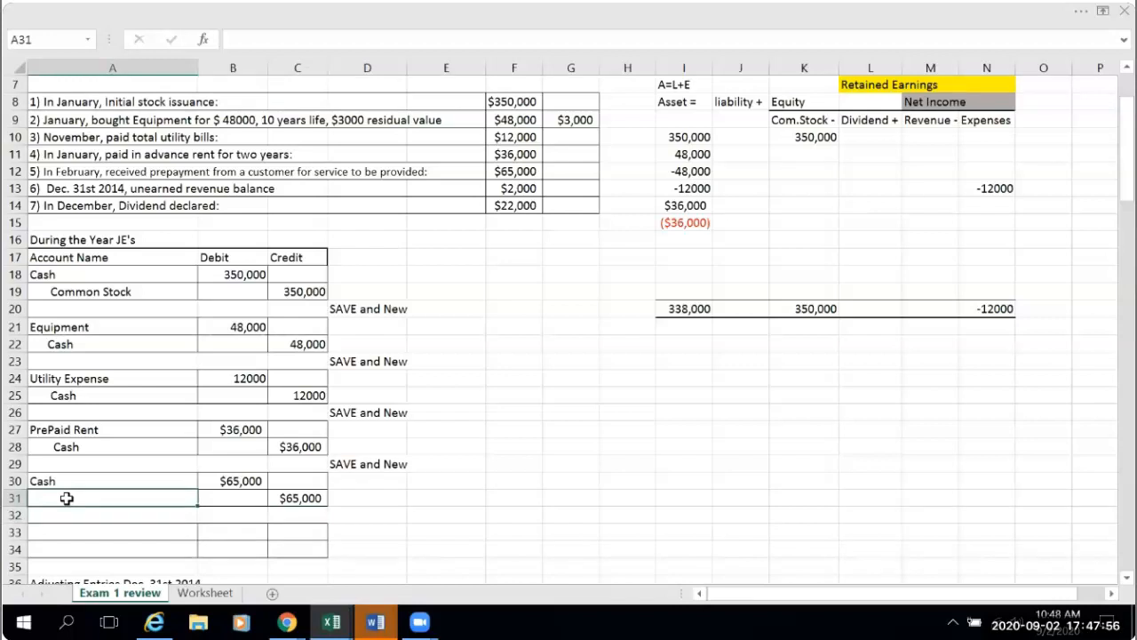
double_click(67, 499)
text(Une)
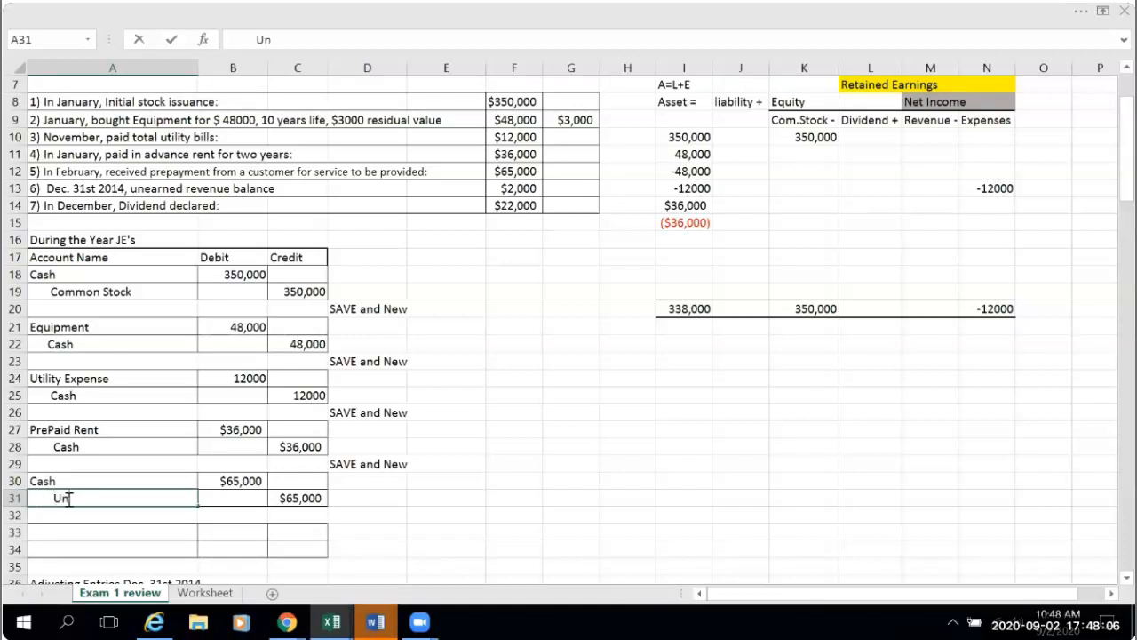
text(aned Revene)
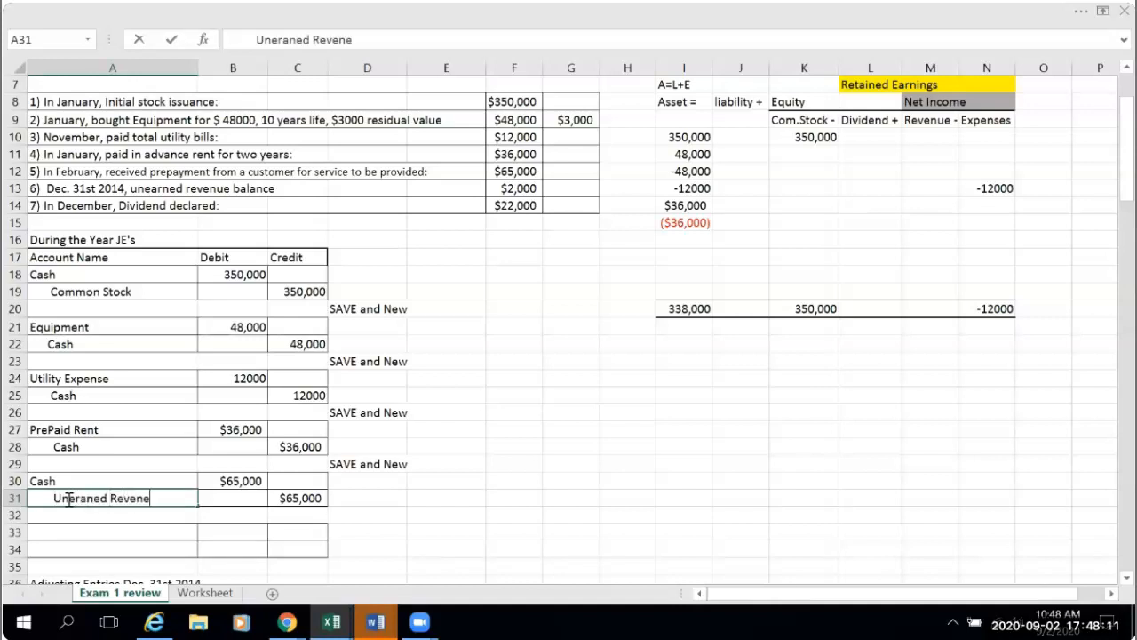
key(BackSpace)
text(ue)
- Copy the "SAVE and New" note from D29 into D32 below the prepayment entry
click(375, 465)
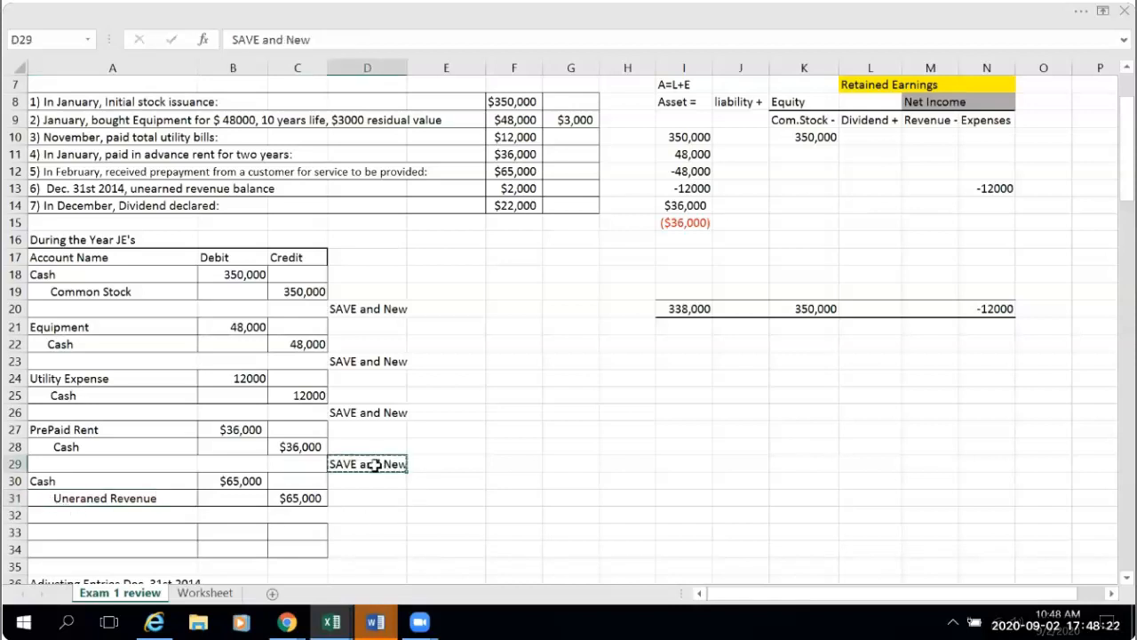
click(368, 515)
text(SAVE and New)
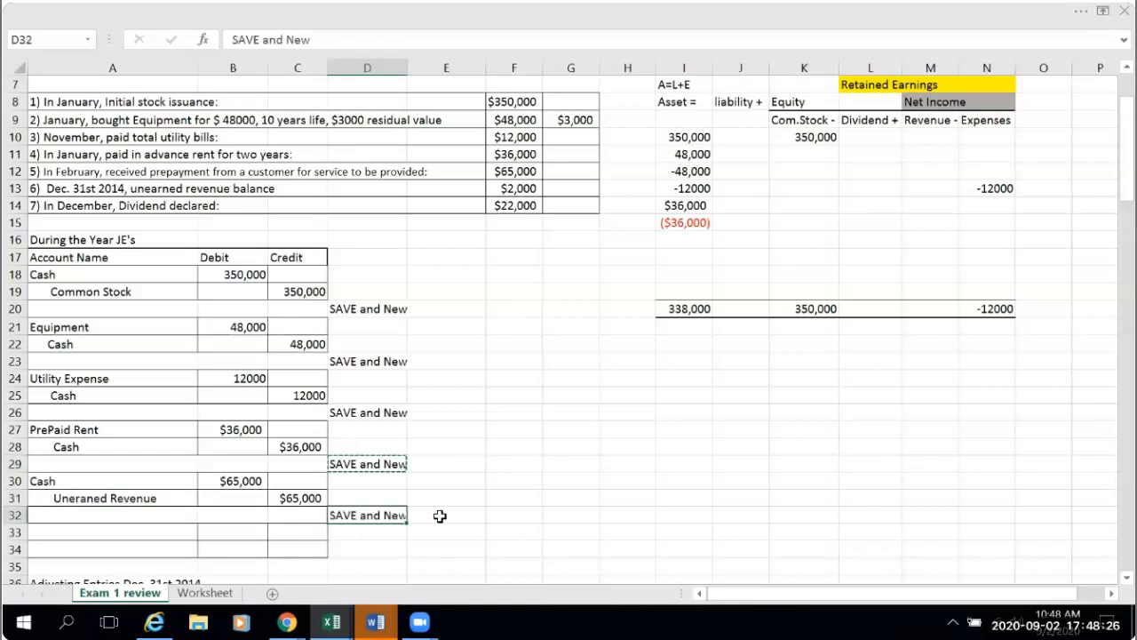
click(440, 515)
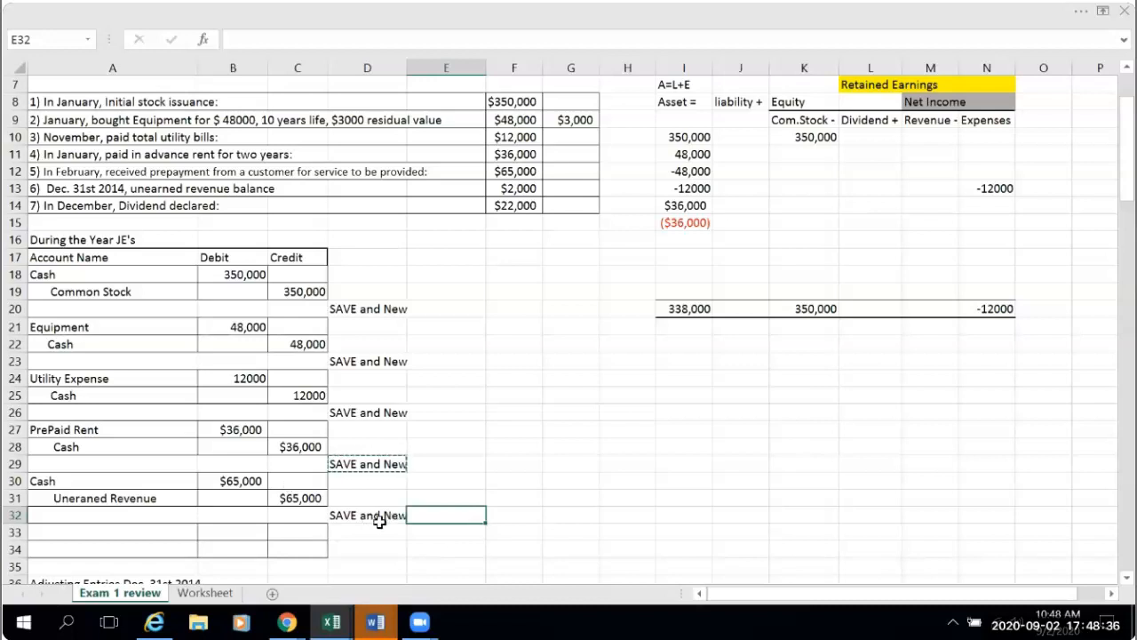
click(378, 517)
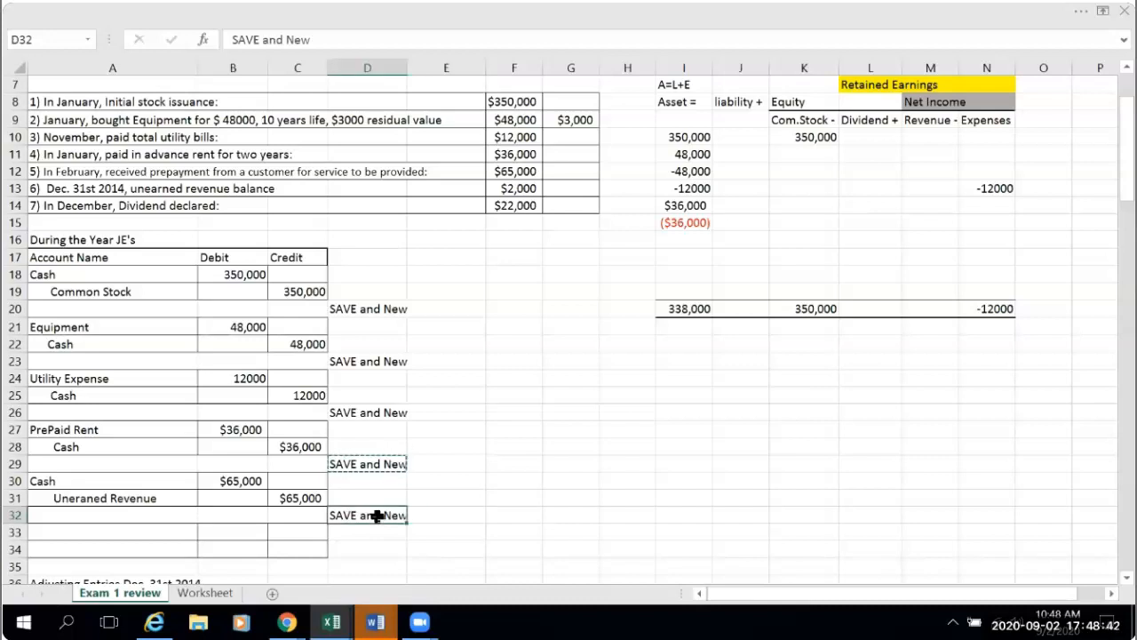
- Post the prepayment to the debit side of the Cash T-account by linking B95 to B30
scroll(378, 515, down, 3)
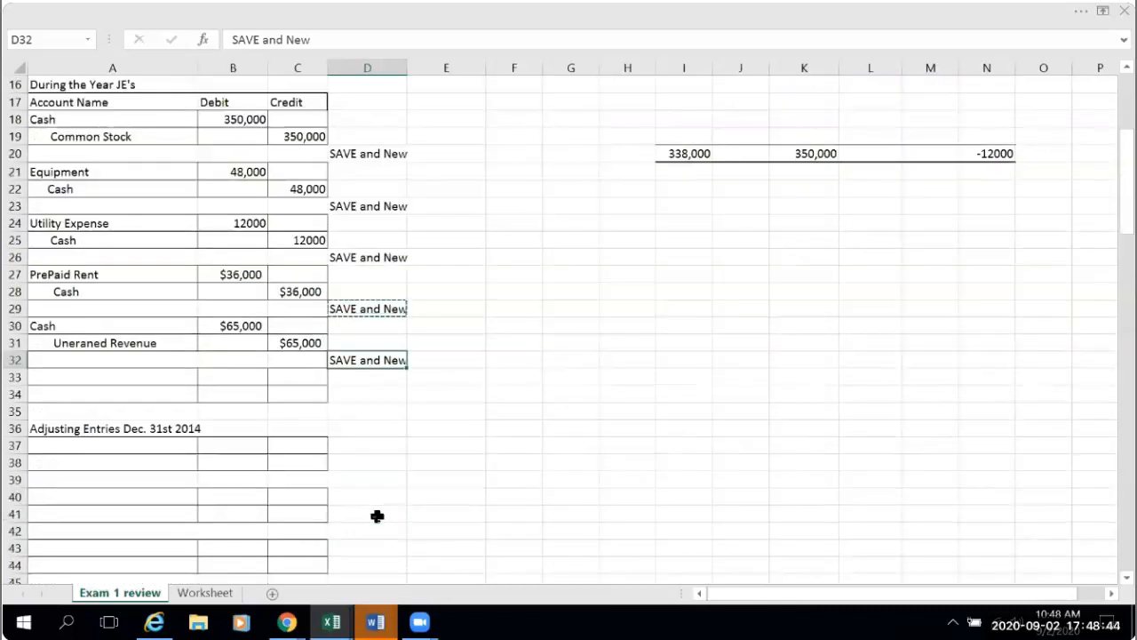
scroll(378, 516, down, 5)
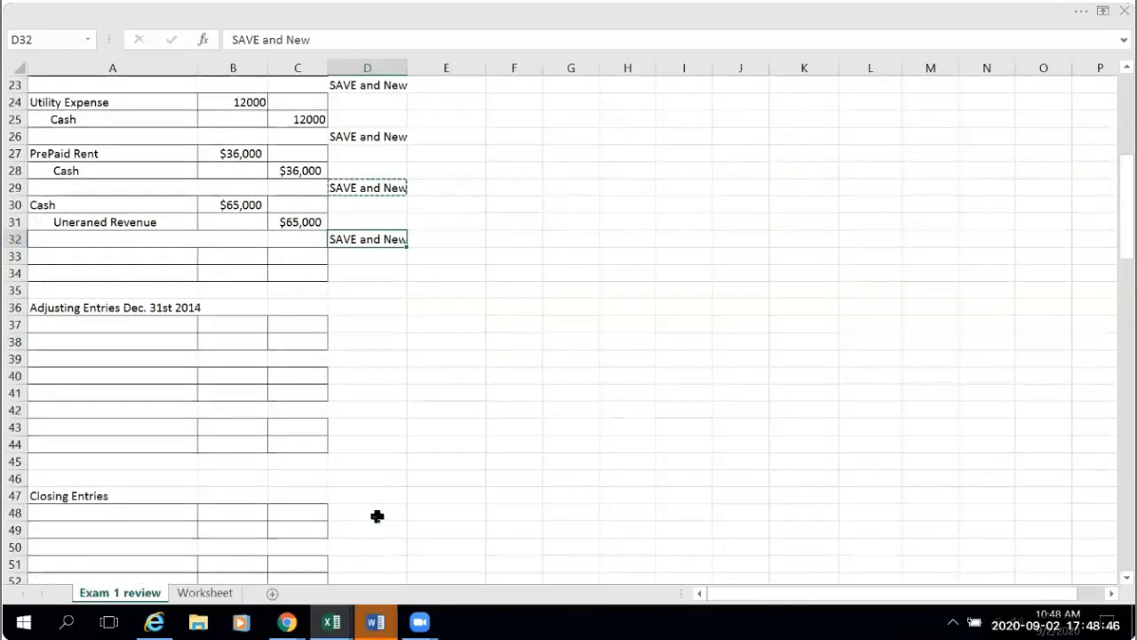
scroll(378, 517, down, 10)
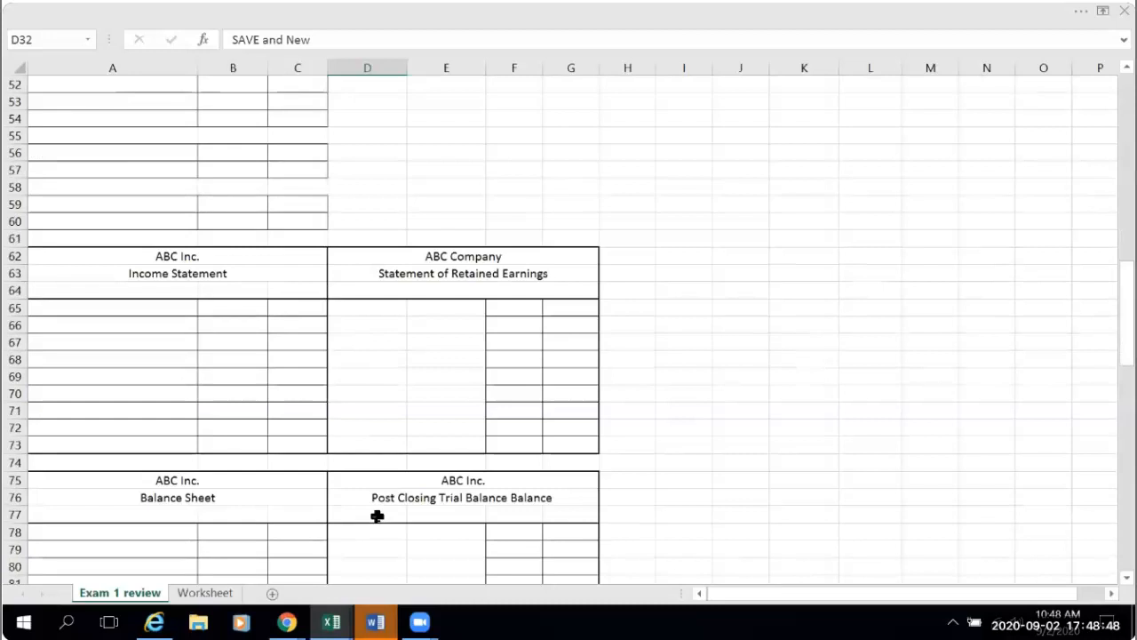
scroll(377, 516, down, 10)
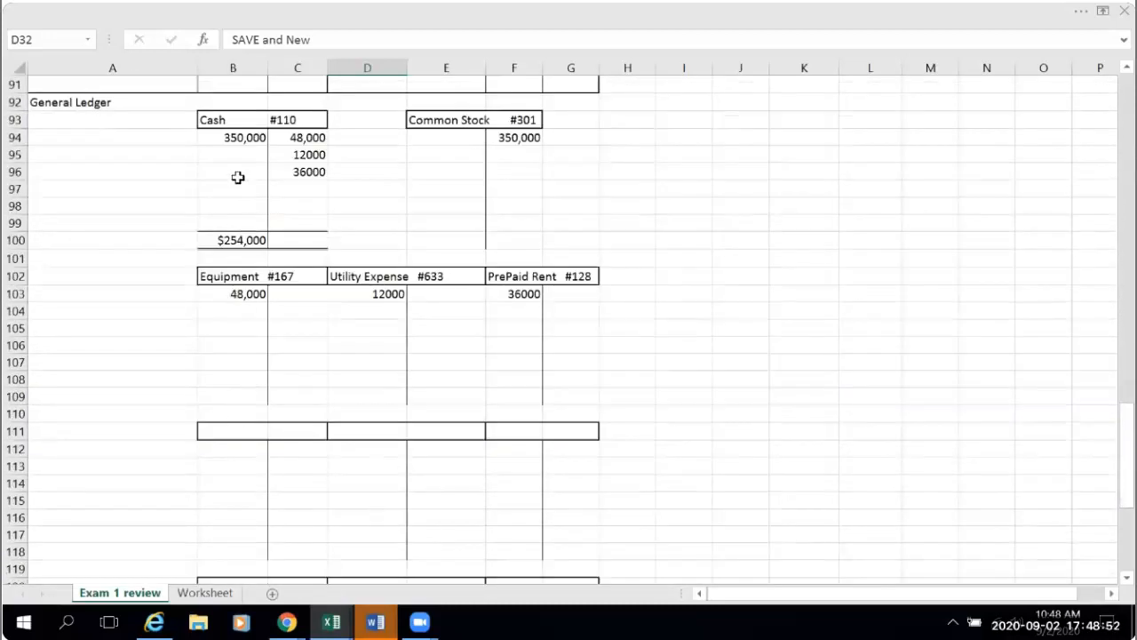
click(230, 154)
text(=)
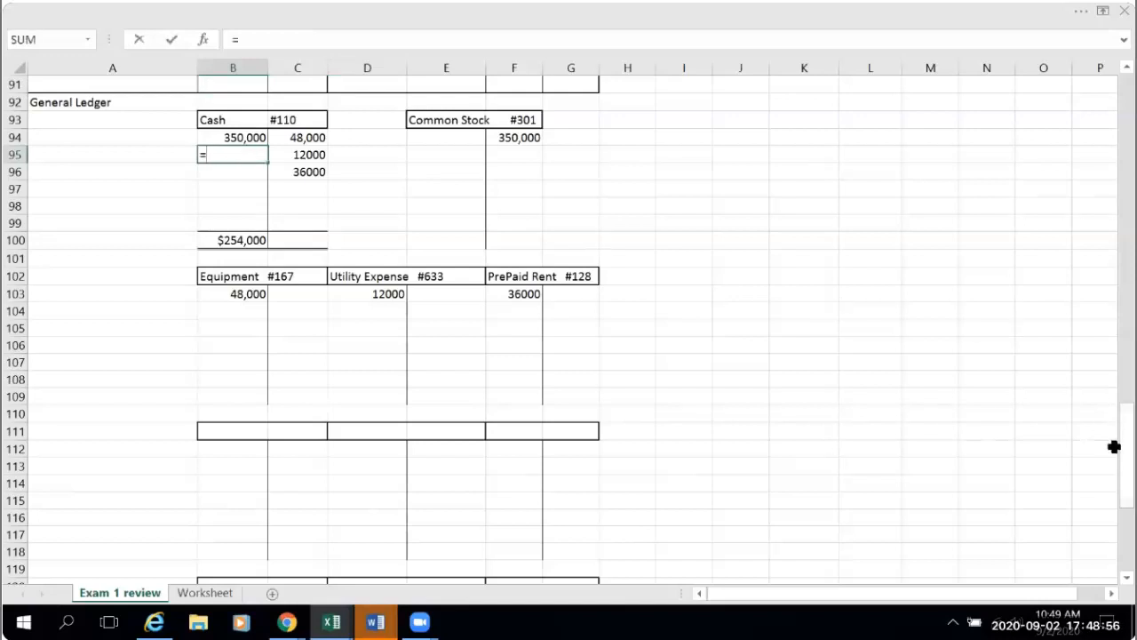
drag(1125, 440, 1109, 164)
click(238, 307)
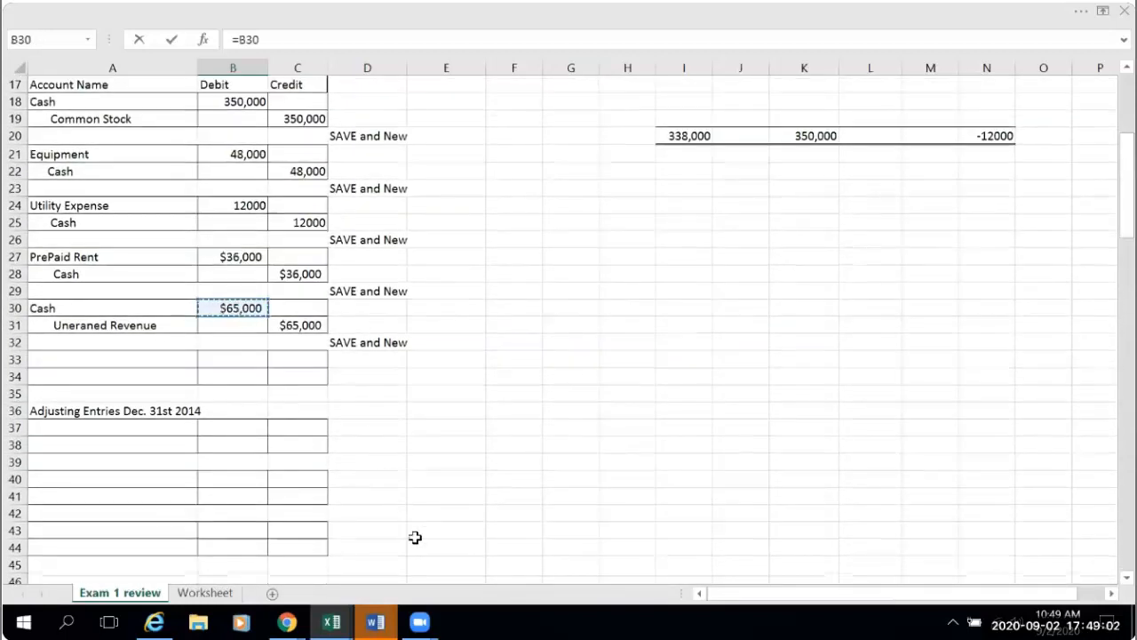
key(Return)
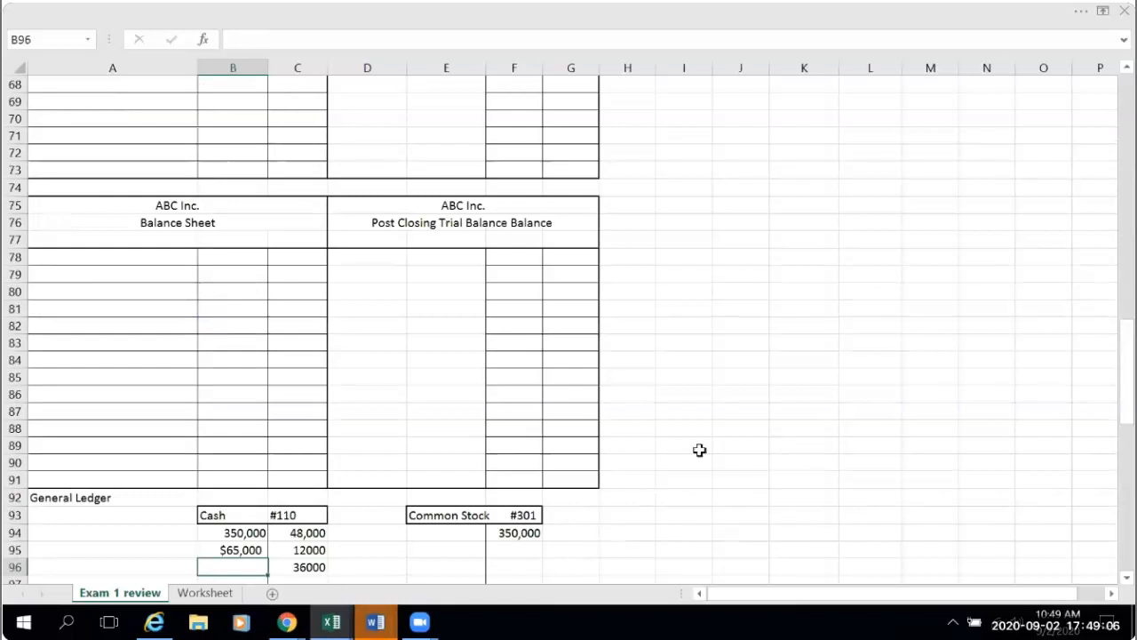
- Title the empty T-account below Equipment "Unearned Revenue #" in cell B111
scroll(699, 449, down, 7)
click(237, 465)
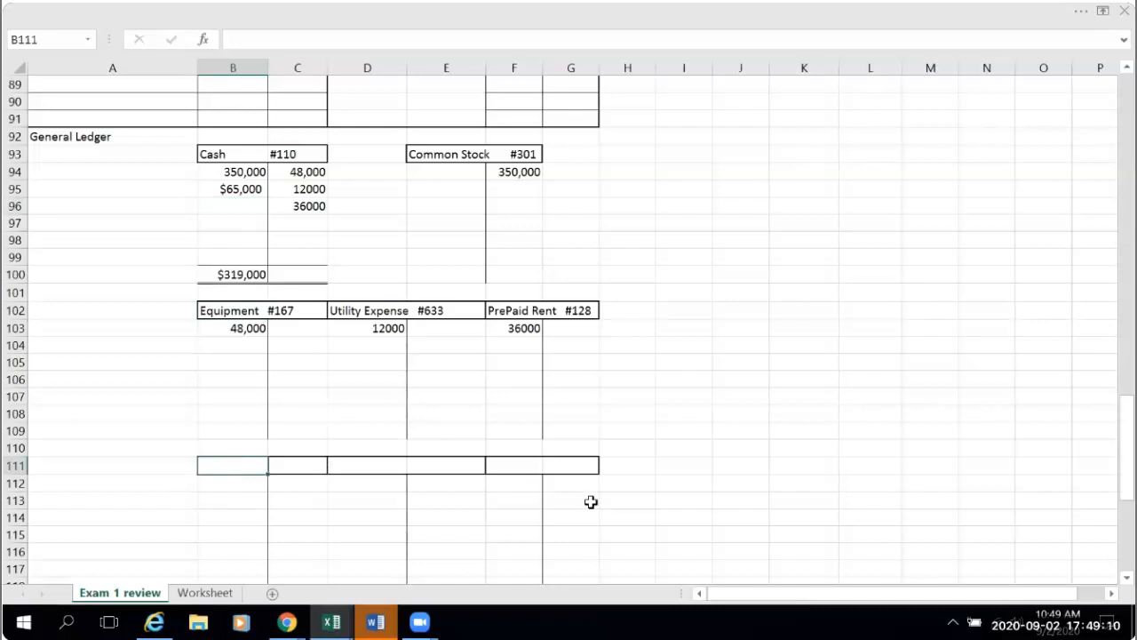
text(Unearne)
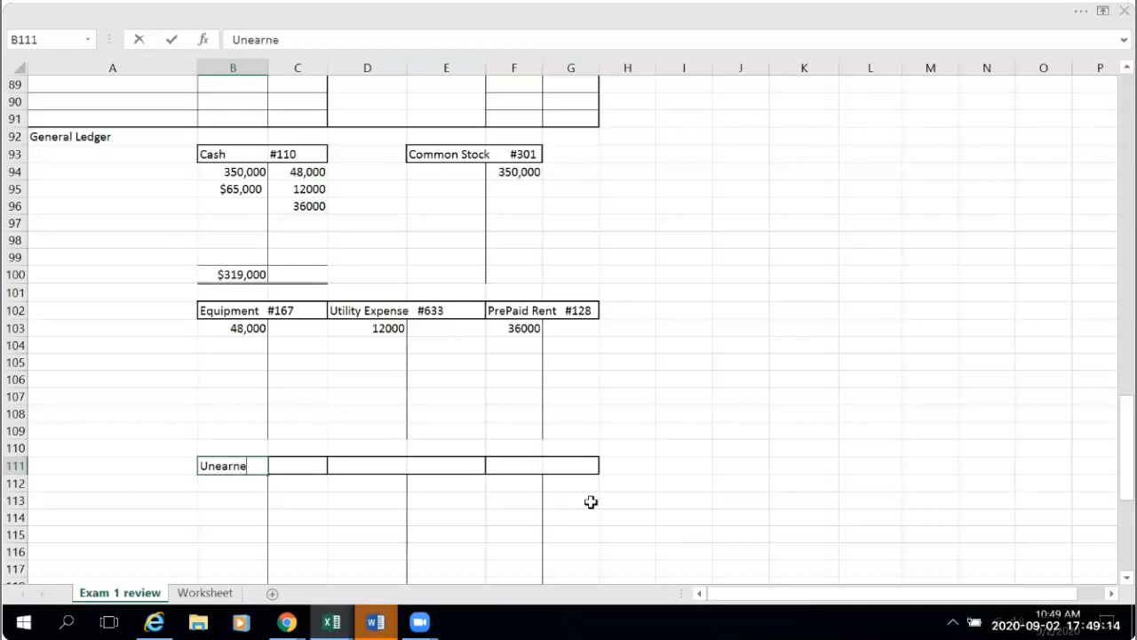
text(d Revenue)
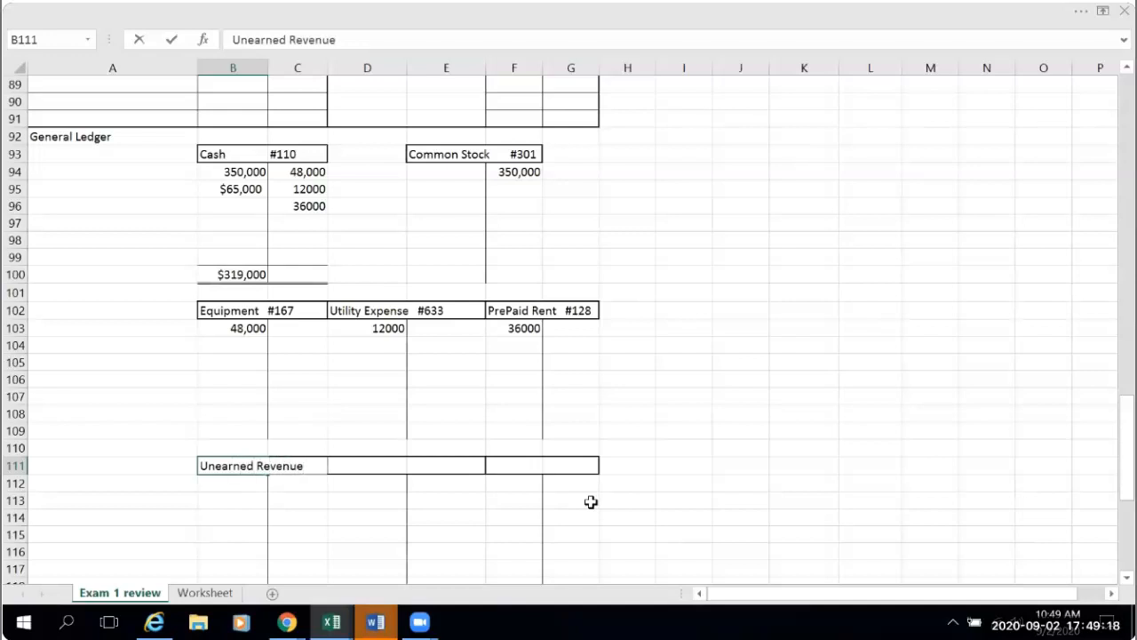
text( #)
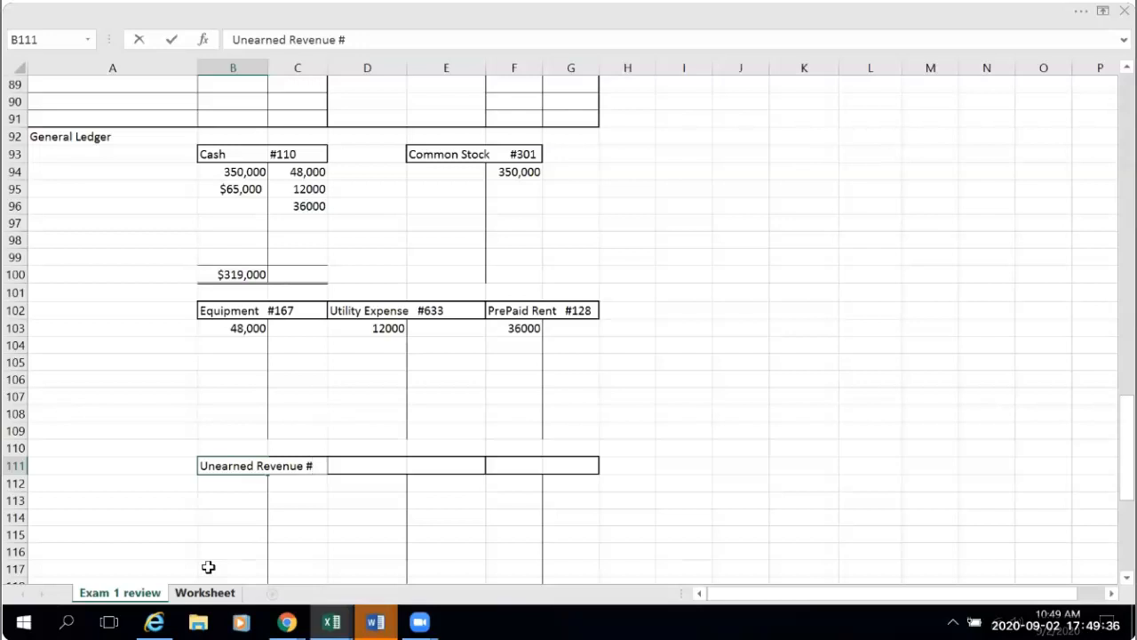
- Look up the Unearned Revenue account number on the Worksheet sheet and complete the B111 title as "Unearned Revenue #213"
click(204, 592)
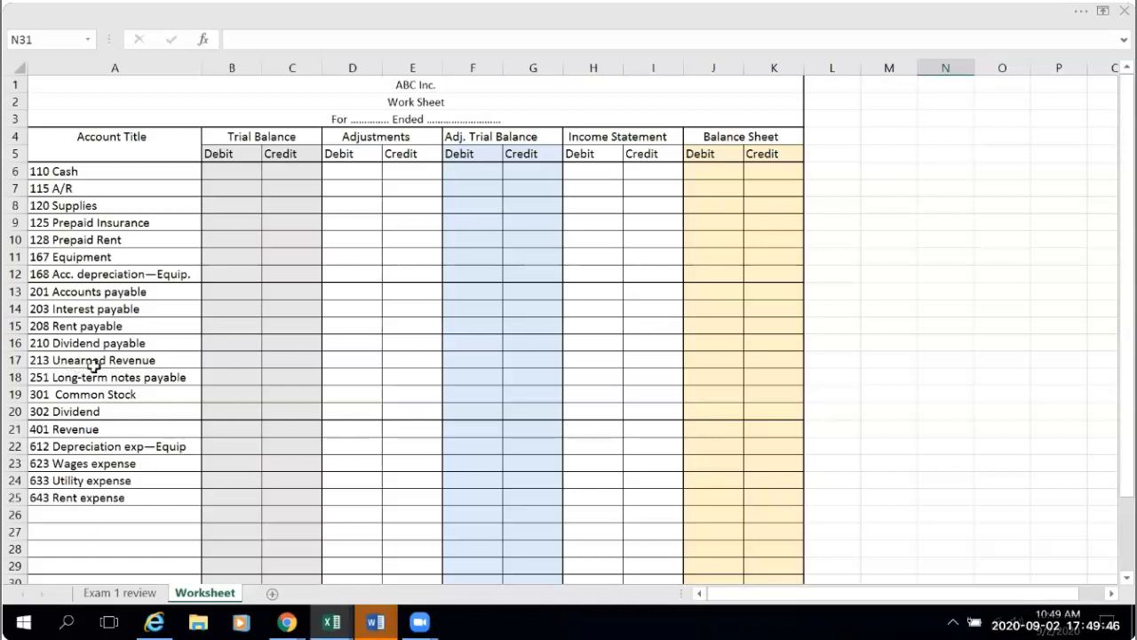
key(ctrl+Page_Up)
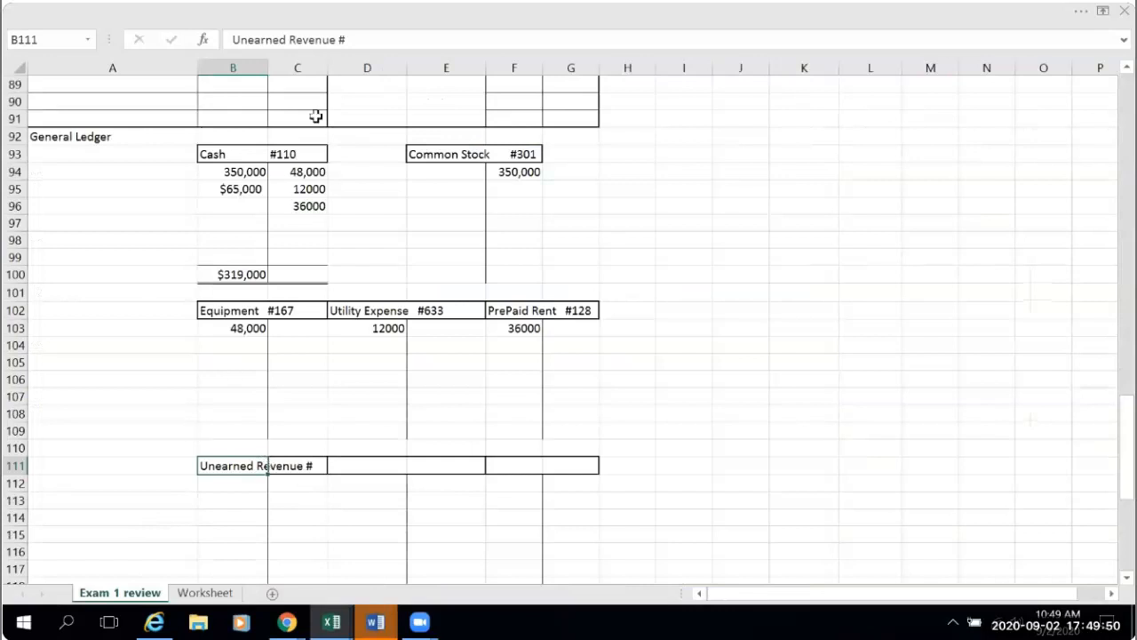
click(345, 40)
text(213)
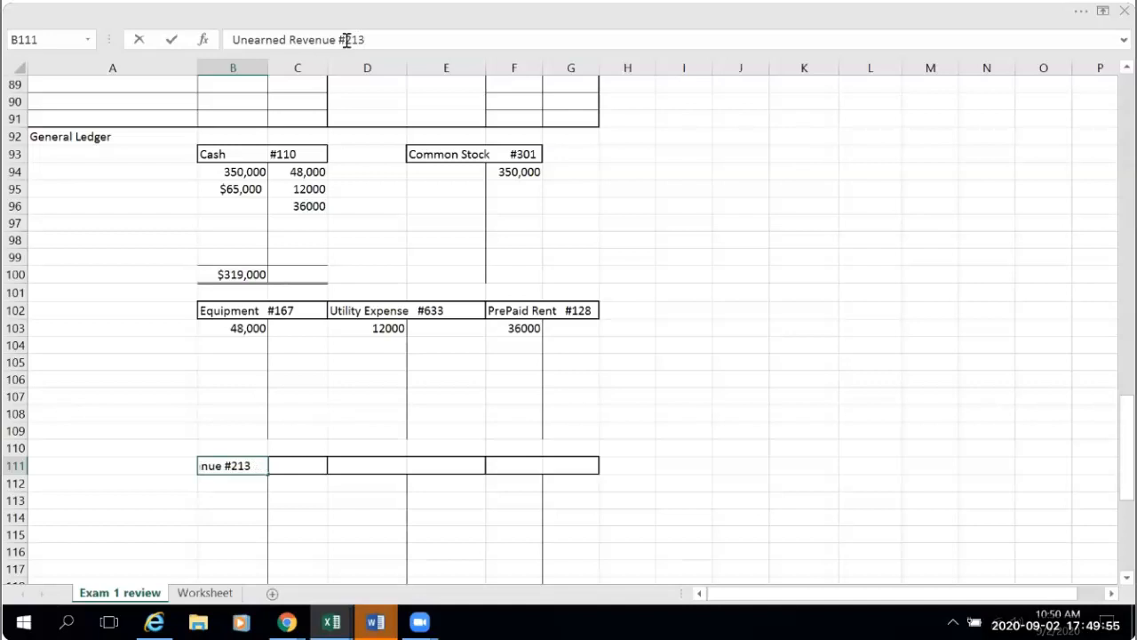
click(687, 391)
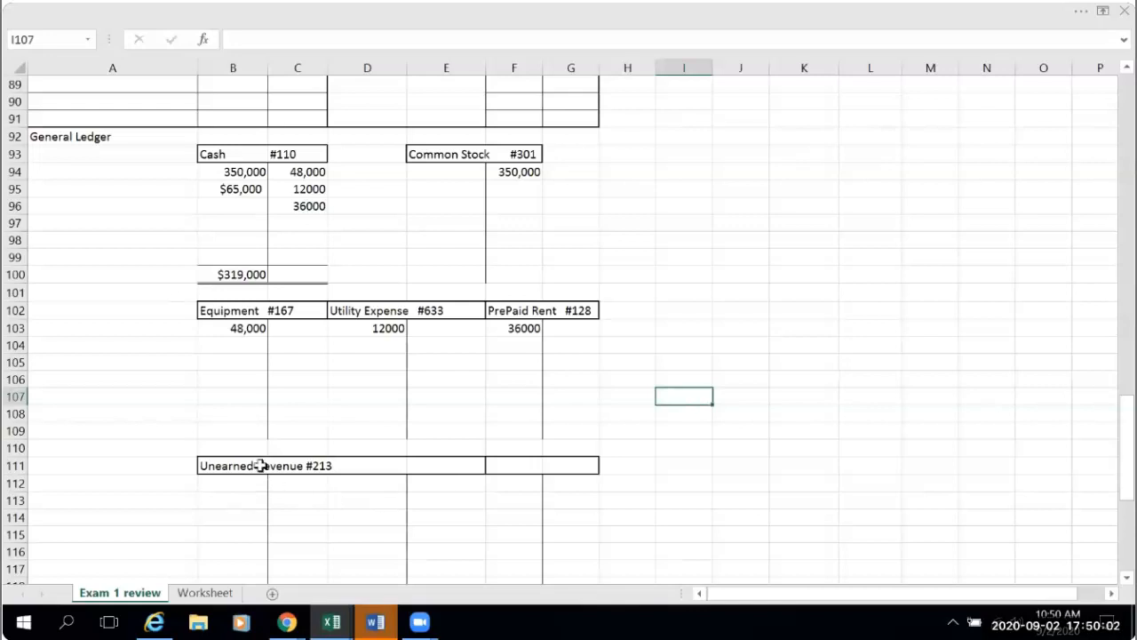
- Shorten the T-account title in B111 to "Unearned Rev. #213" so it fits its header box
click(219, 464)
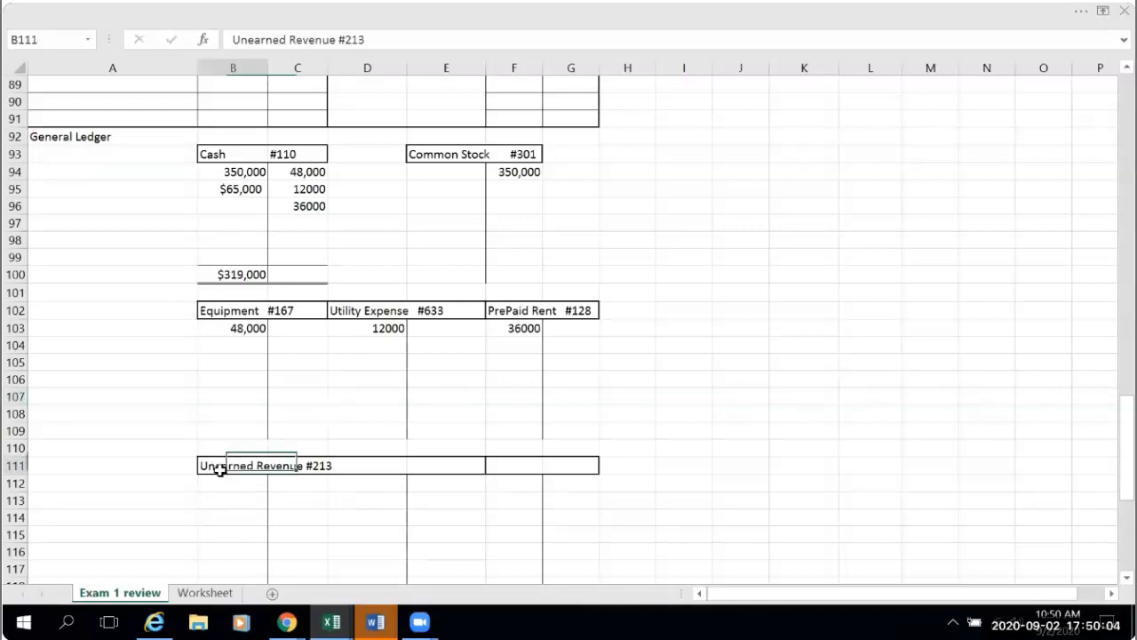
click(336, 40)
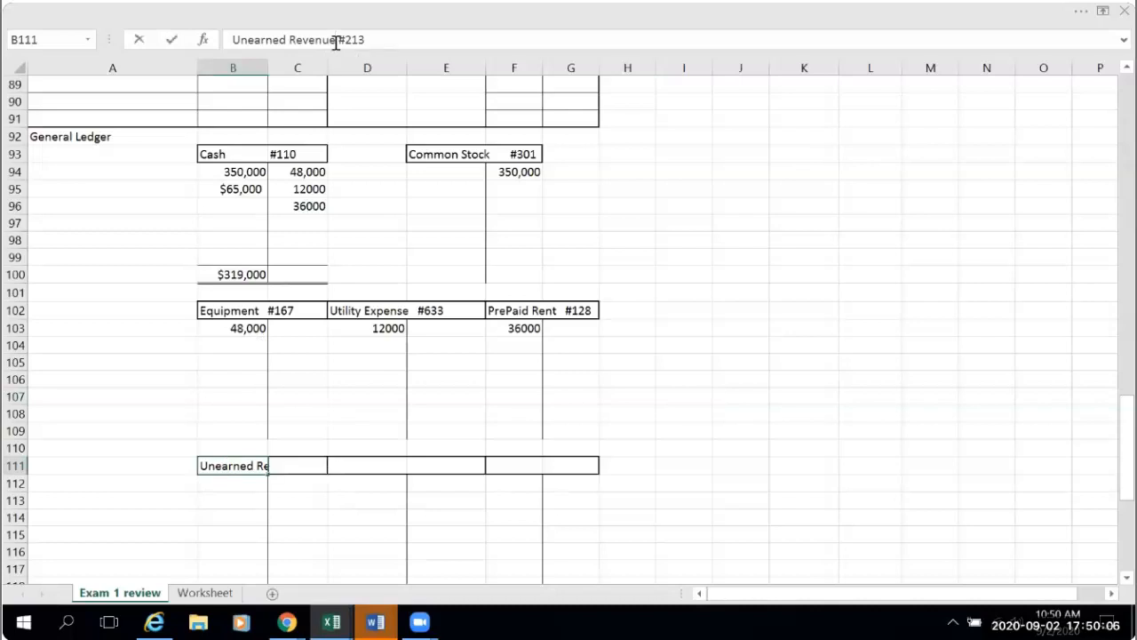
key(BackSpace)
key(BackSpace)
key(BackSpace)
key(BackSpace)
text(.)
click(737, 347)
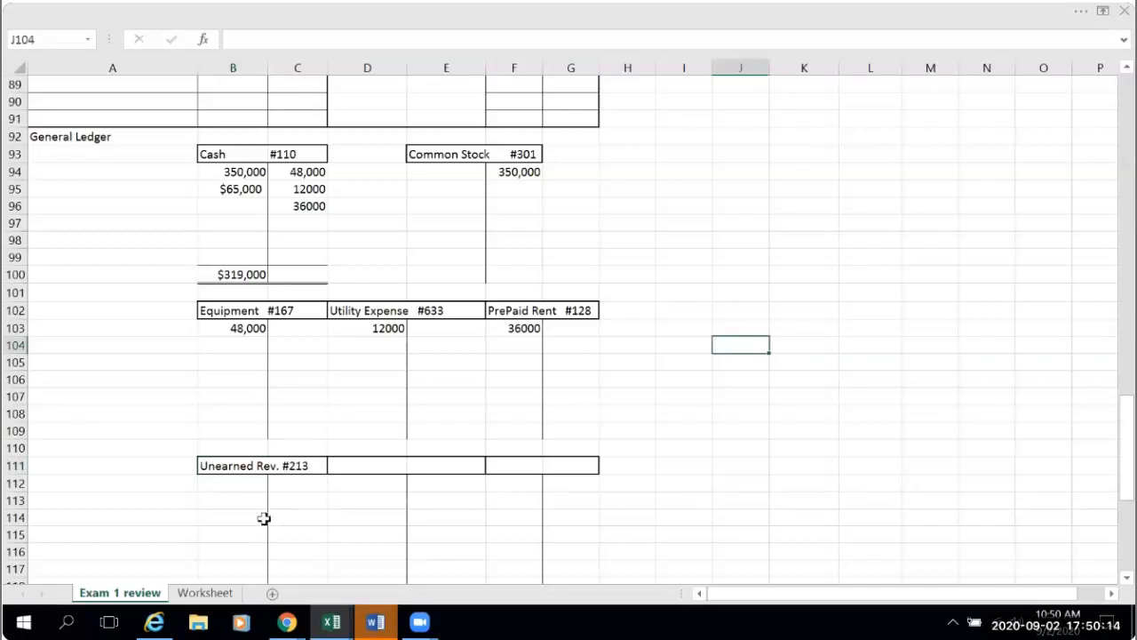
- Post the prepayment to the credit side of the Unearned Rev. T-account by linking C112 to journal cell C31
click(300, 487)
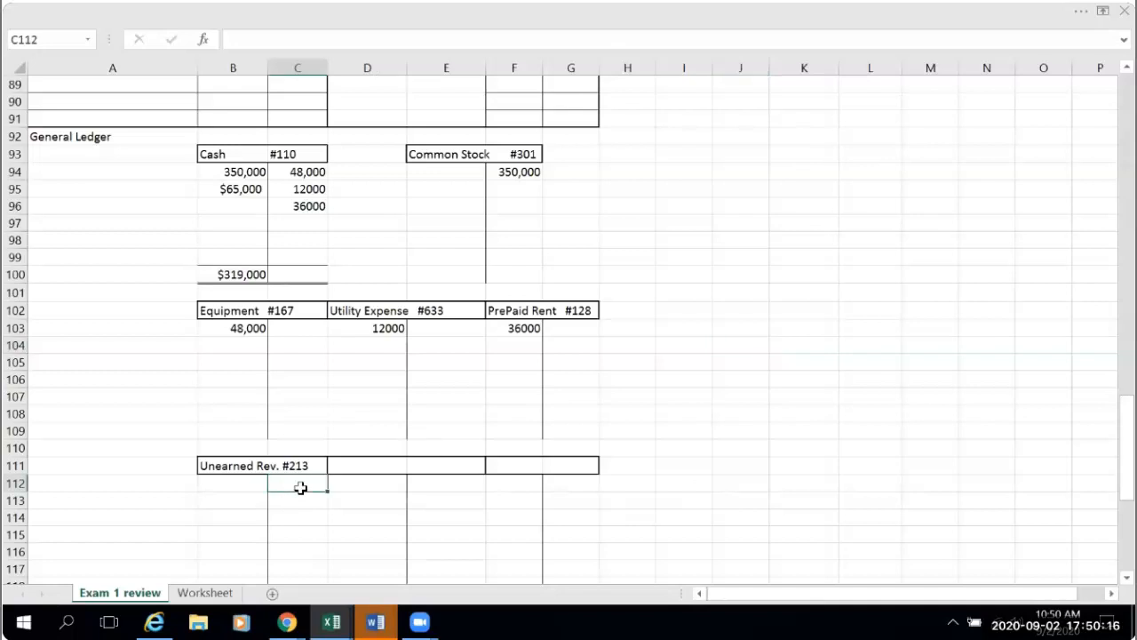
text(=)
scroll(732, 539, up, 2)
scroll(732, 539, up, 17)
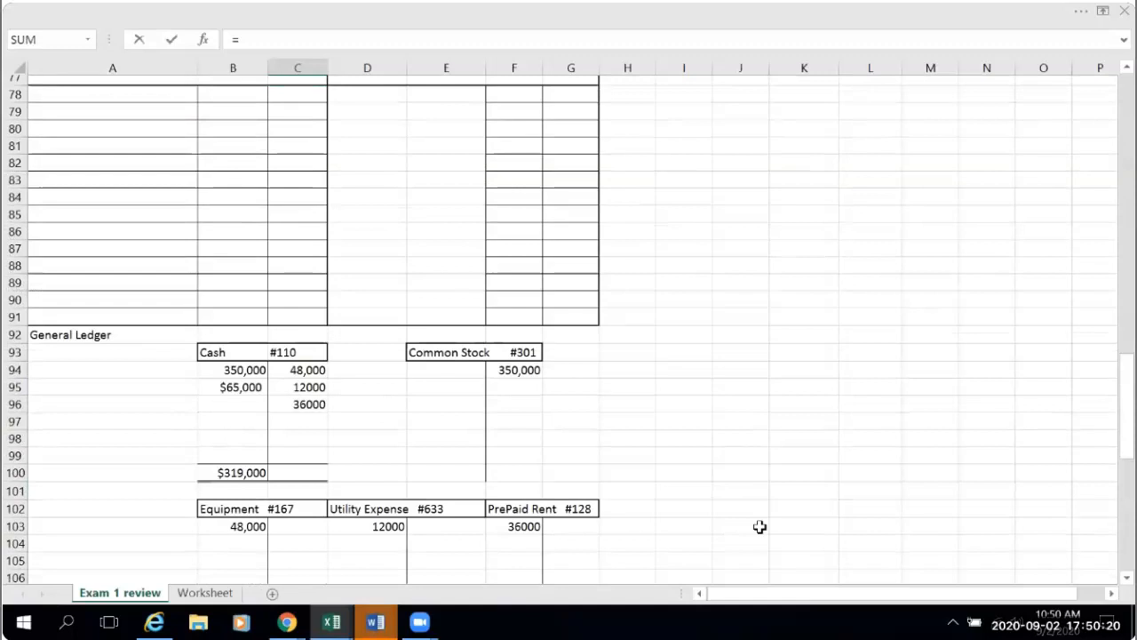
scroll(673, 418, up, 5)
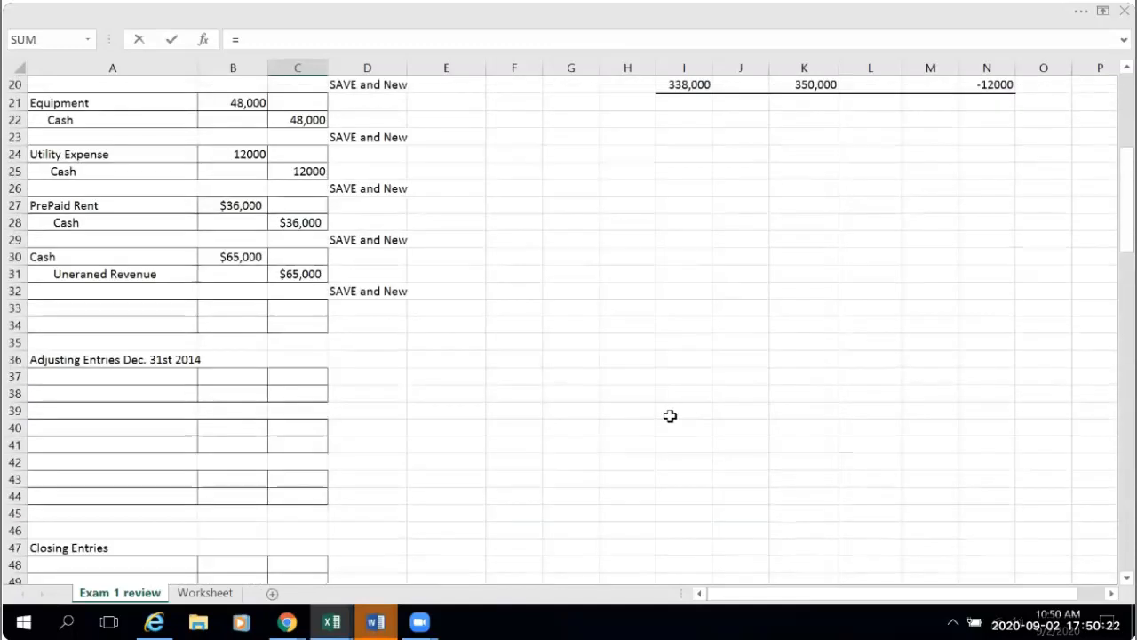
click(291, 325)
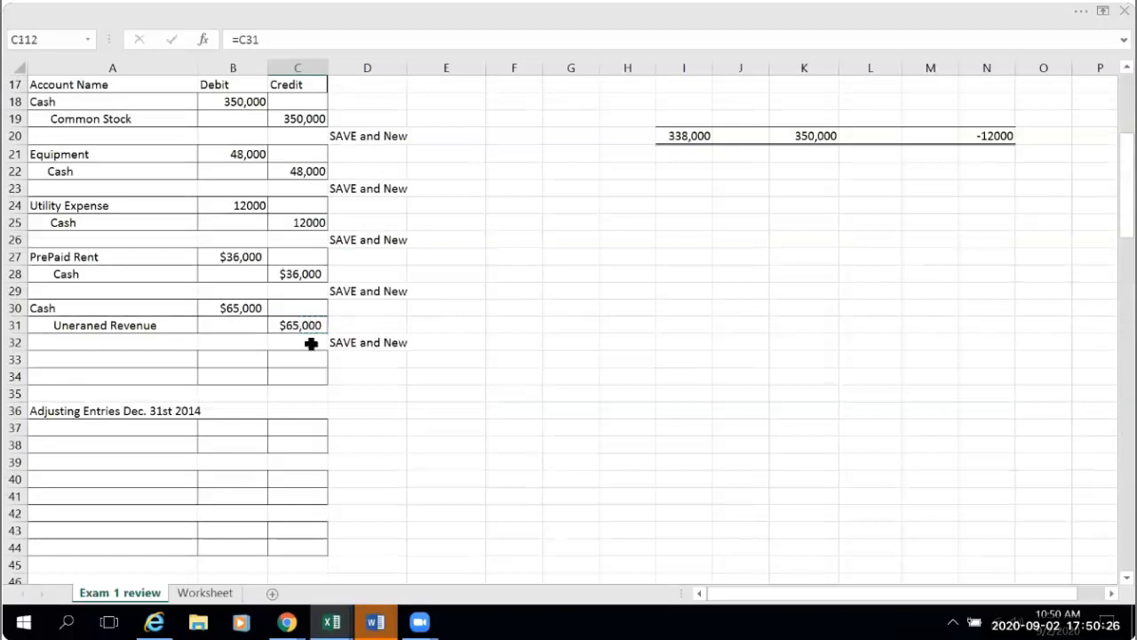
key(Return)
scroll(675, 448, down, 2)
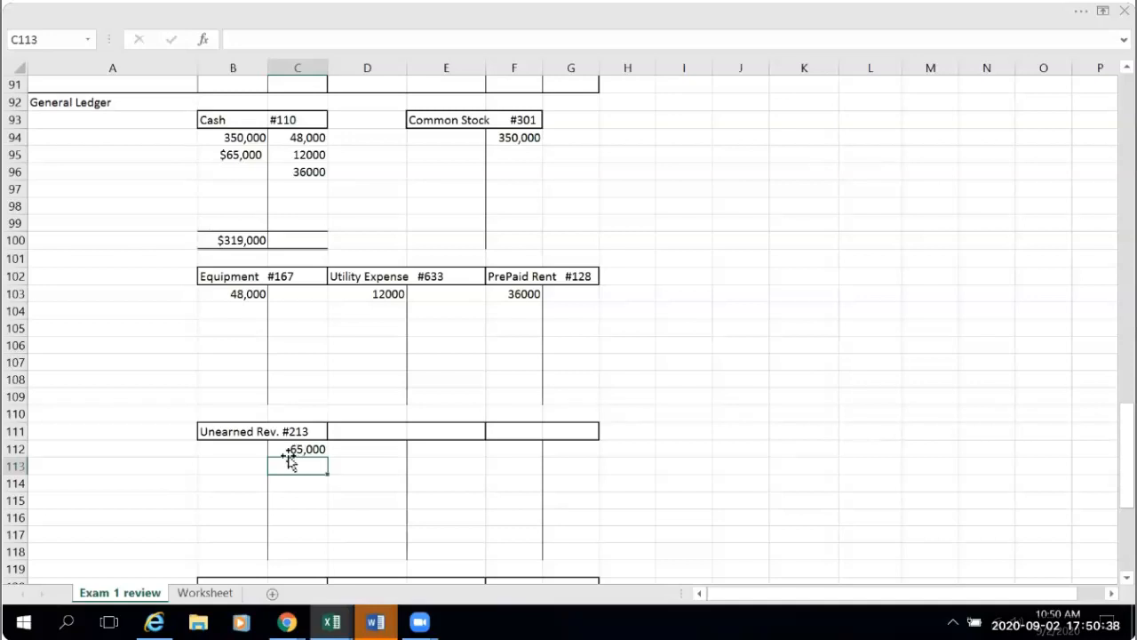
click(320, 518)
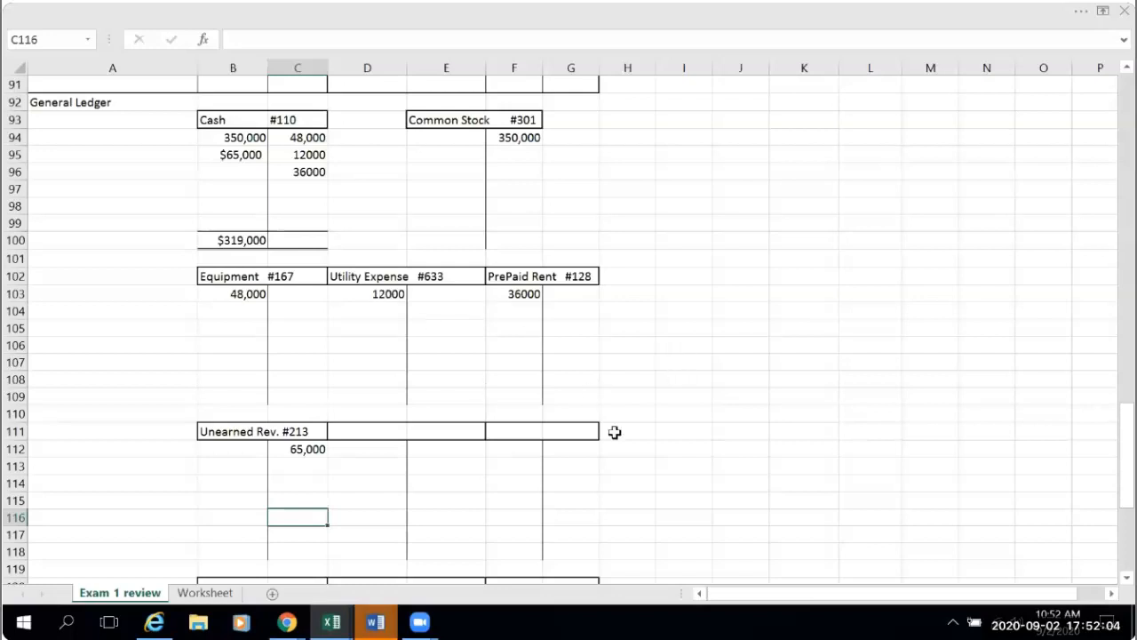
- Enter the label "Normal Balance" in G4, beside the accounting equation table
scroll(660, 447, up, 14)
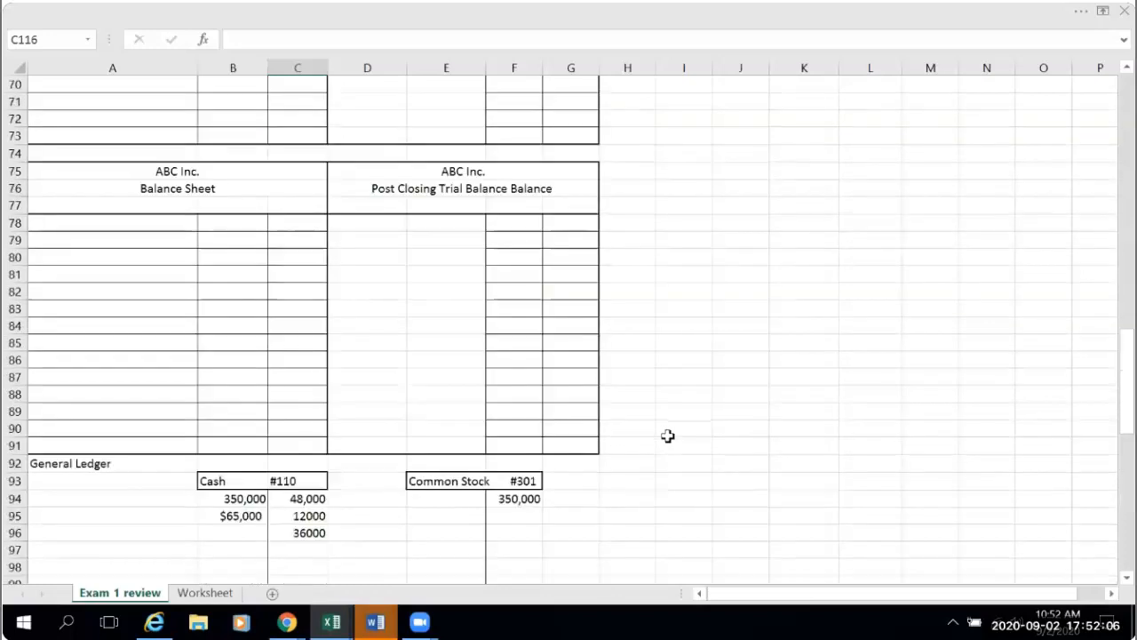
scroll(668, 434, up, 13)
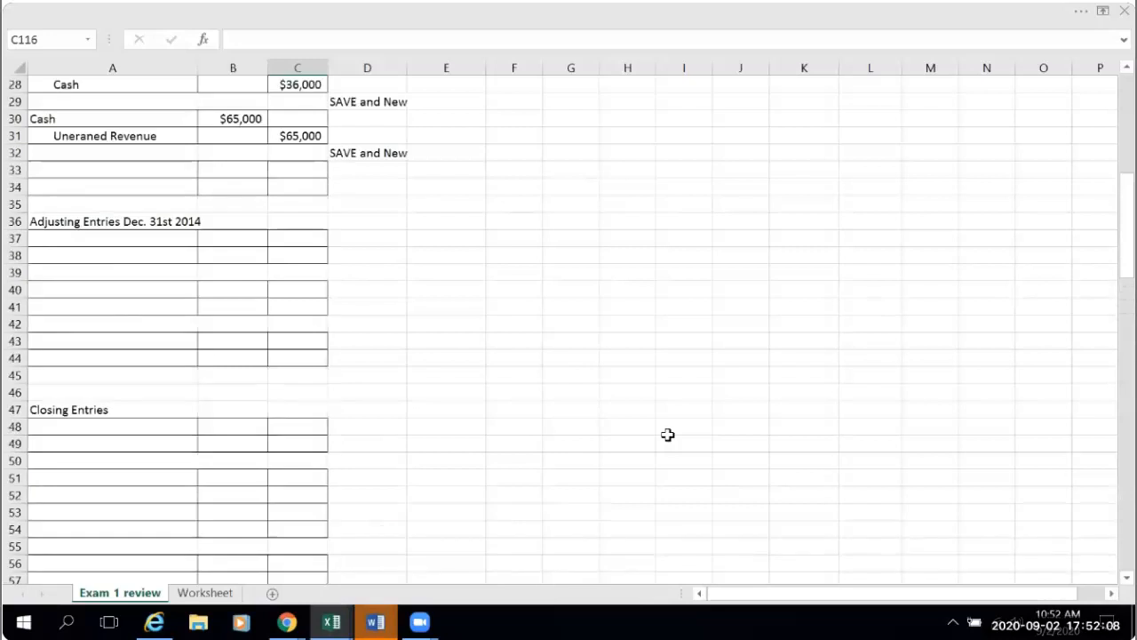
scroll(669, 434, up, 2)
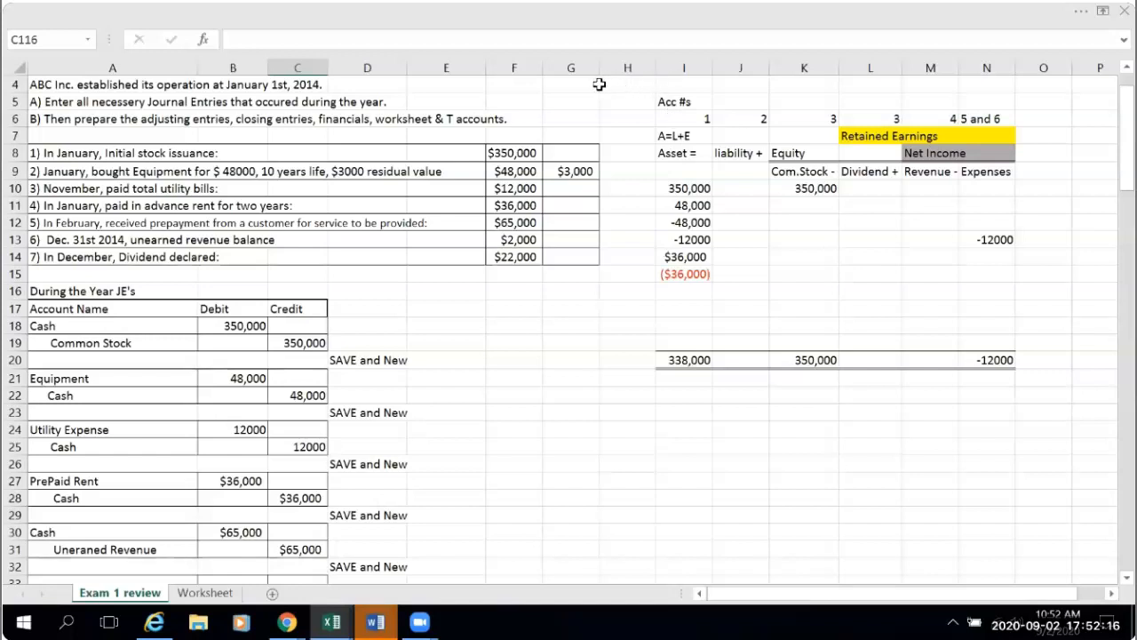
click(552, 86)
text(Normal Balance)
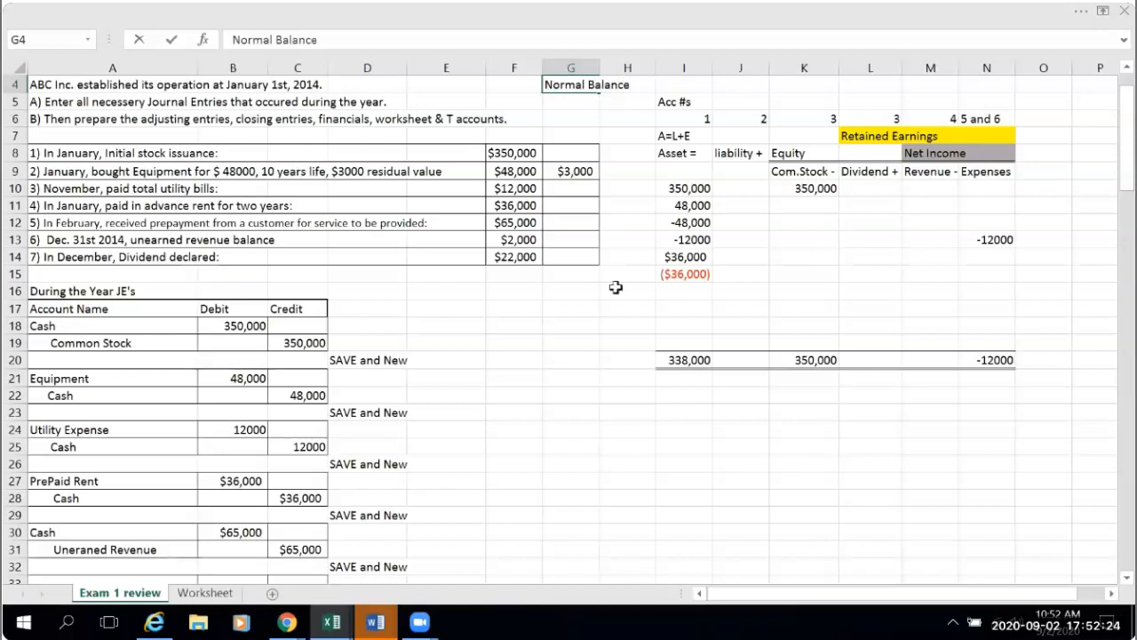
click(646, 355)
- Shade the Normal Balance label cells G4:H4 with a light blue-gray fill
click(570, 83)
drag(637, 83, 651, 81)
click(1082, 11)
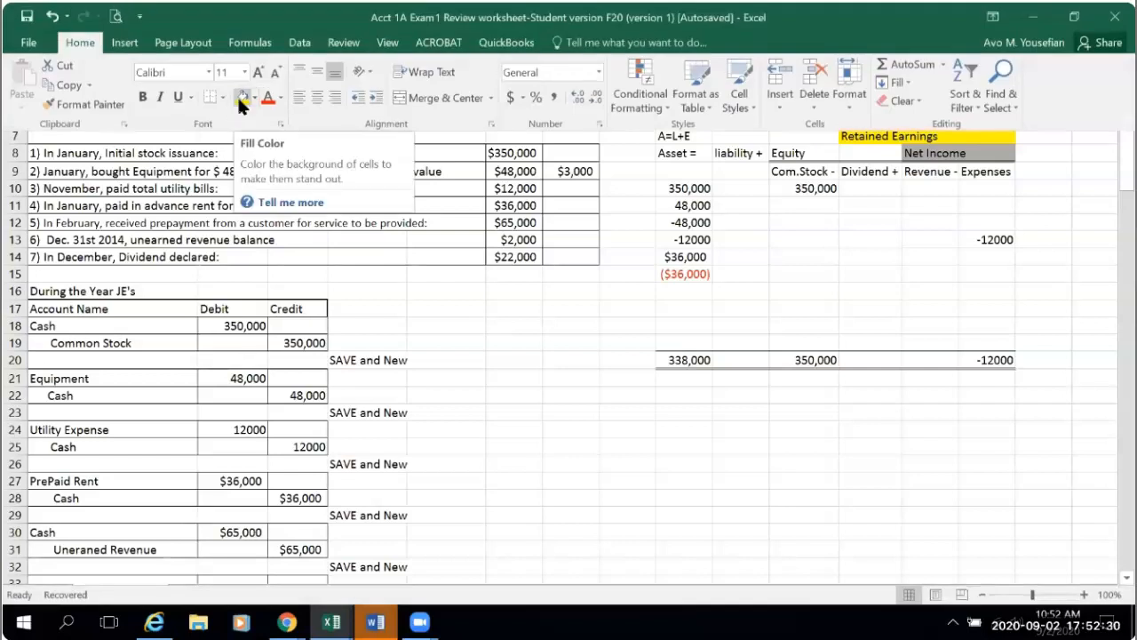
click(254, 97)
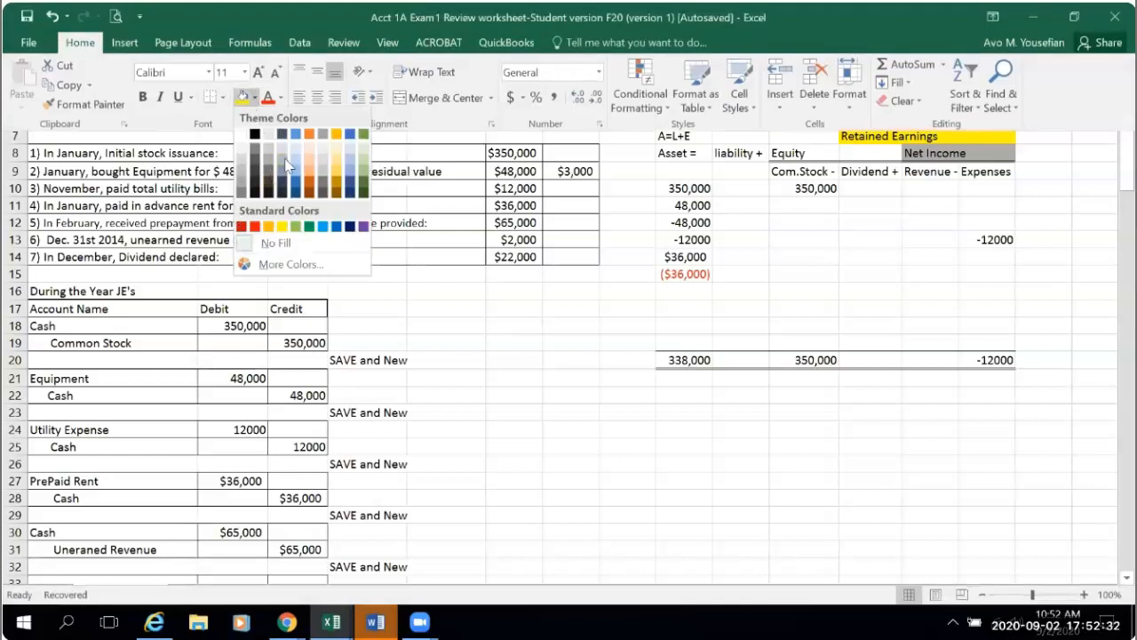
click(281, 182)
click(618, 377)
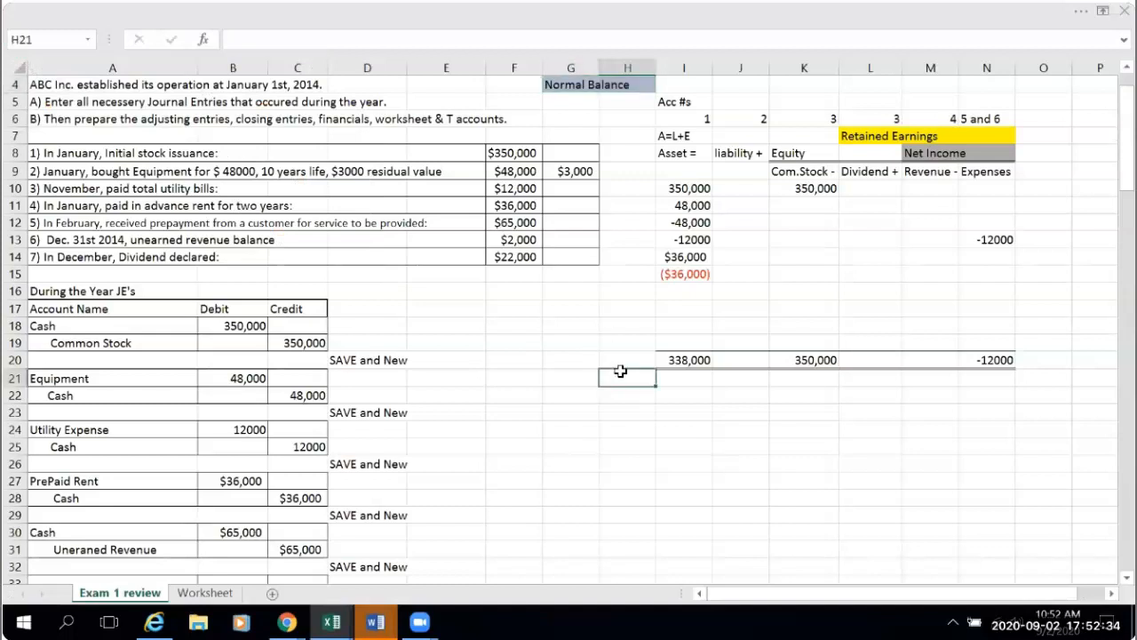
- Enter the normal balances "Dr." in I4 for Asset and "Cr." in J4 for liability
click(690, 85)
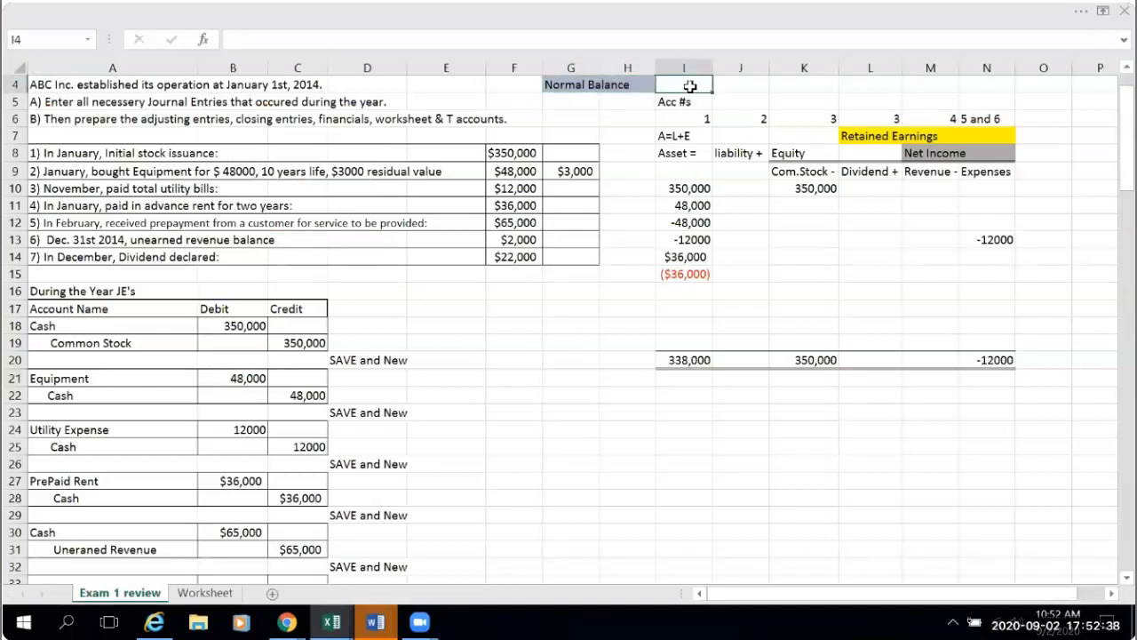
text(Dr.)
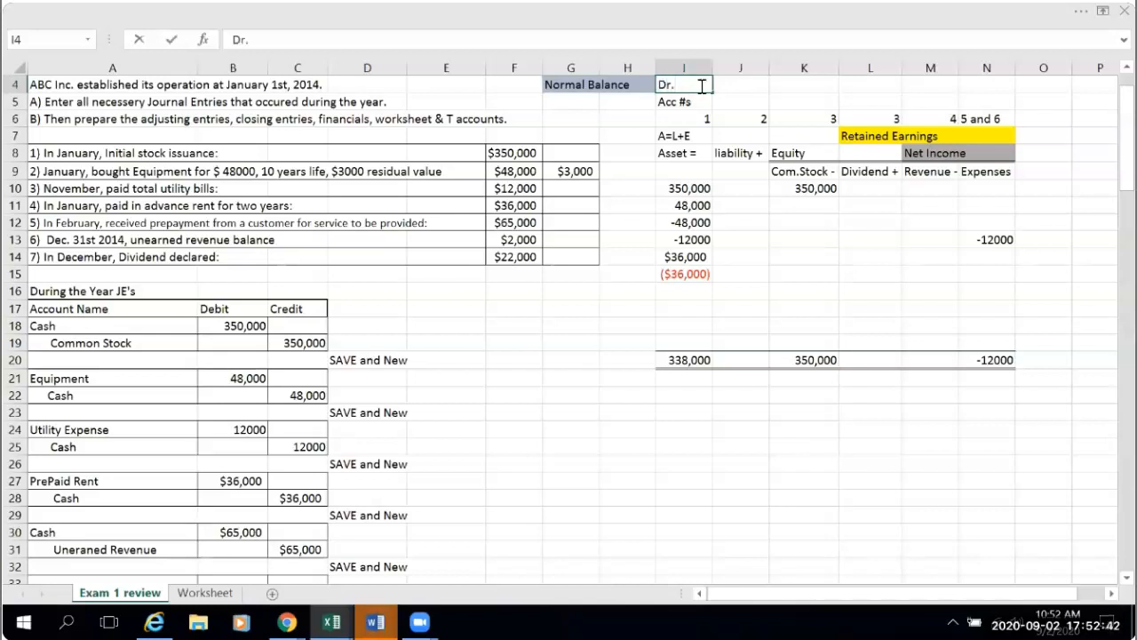
click(750, 84)
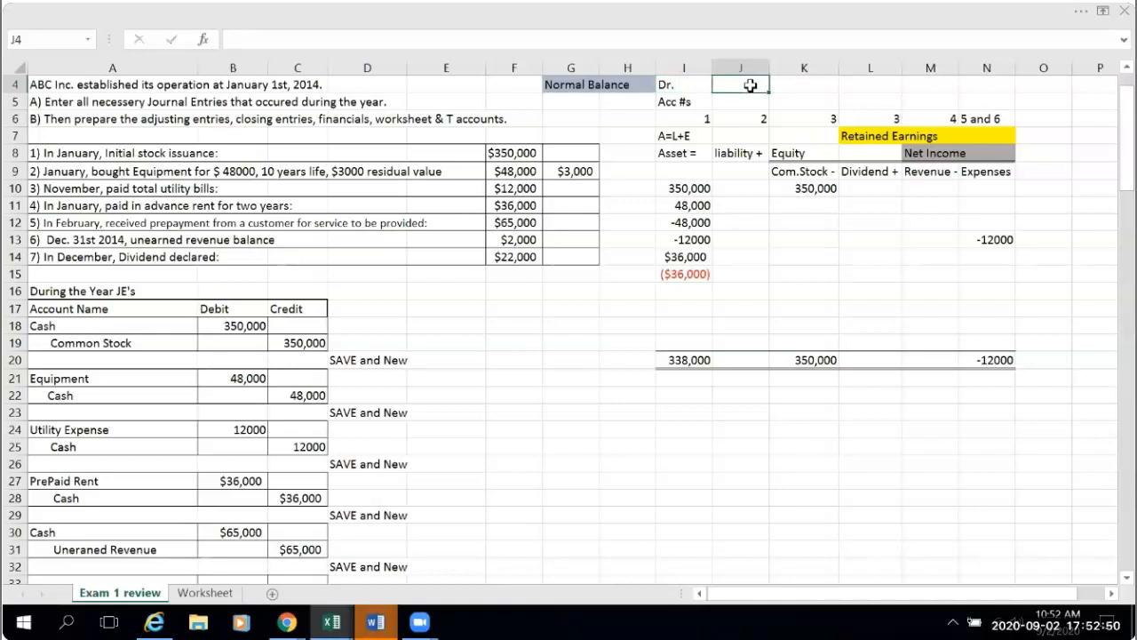
text(Cr.)
click(745, 219)
- Copy the "Cr." label from J4 into K4 for Common Stock and M4 for Revenue
click(727, 83)
click(811, 84)
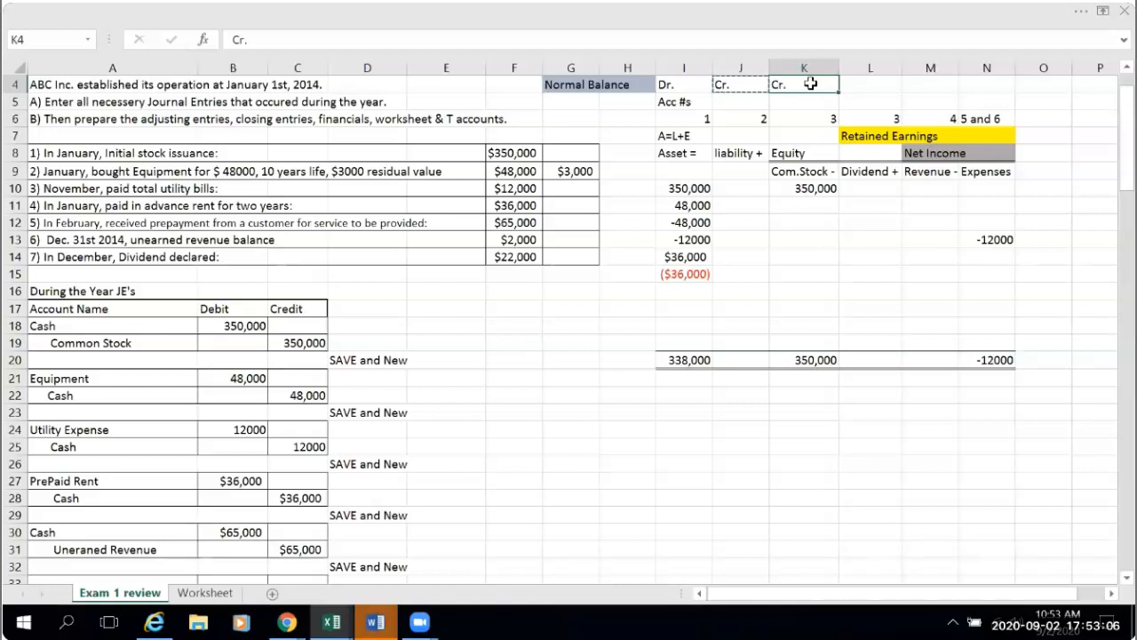
click(910, 86)
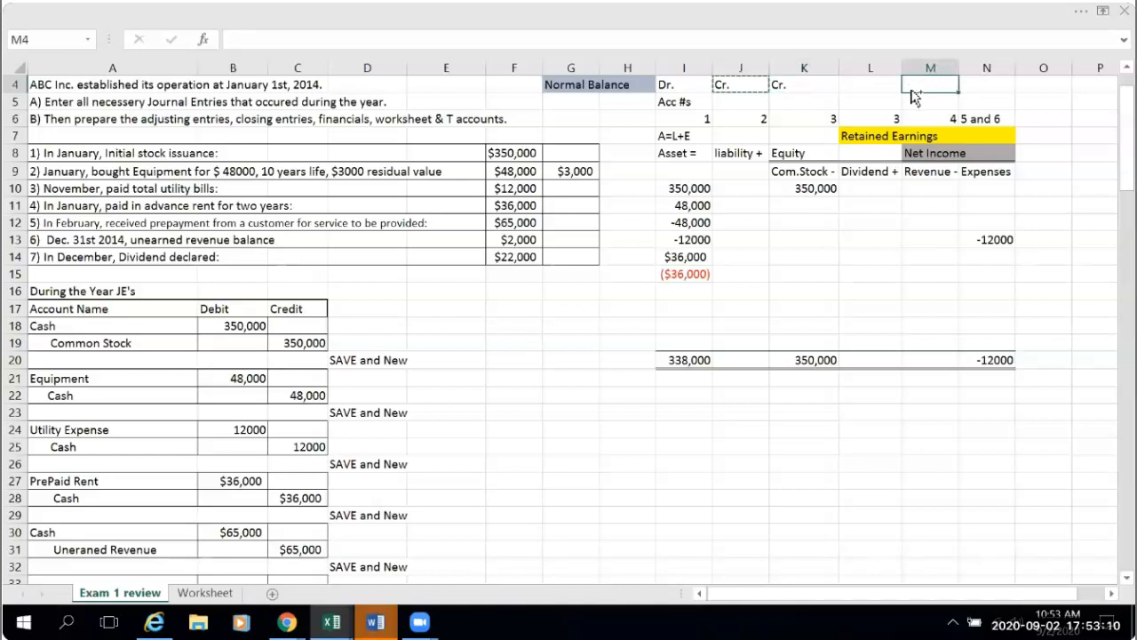
key(ctrl+v)
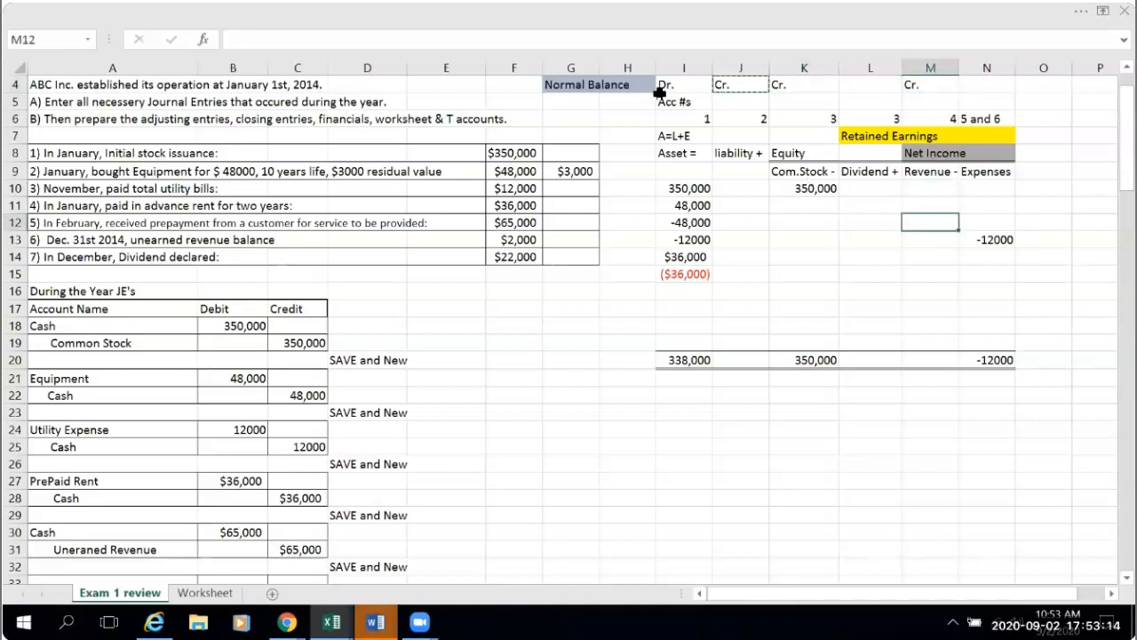
- Copy the "Dr." label from I4 into L4 for Dividend and N4 for Expenses
click(662, 86)
key(ctrl+c)
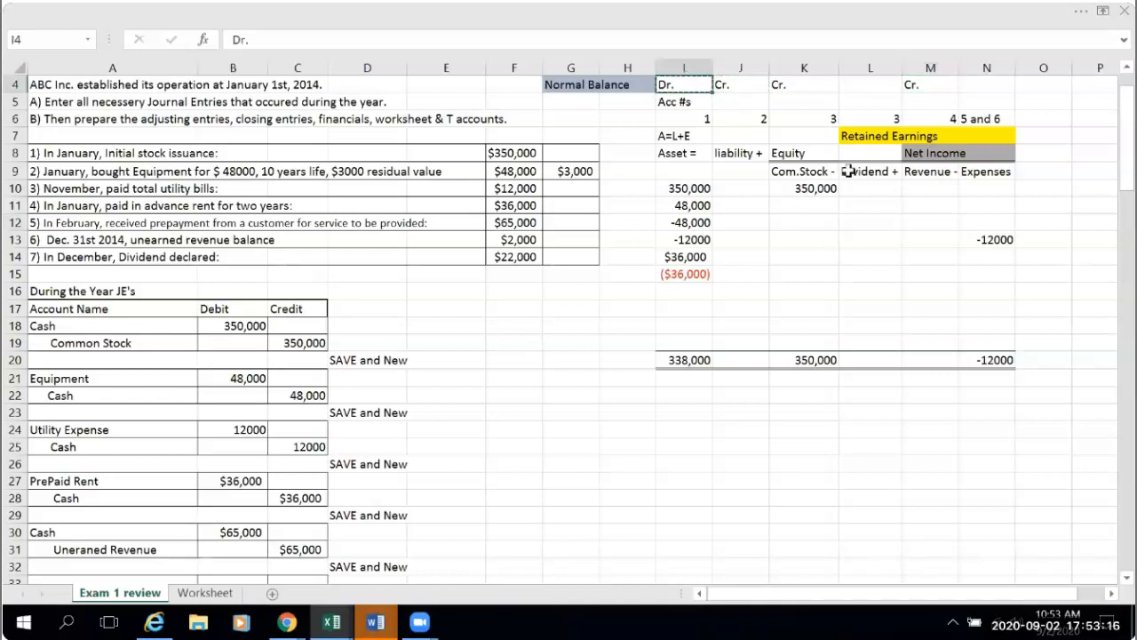
click(855, 86)
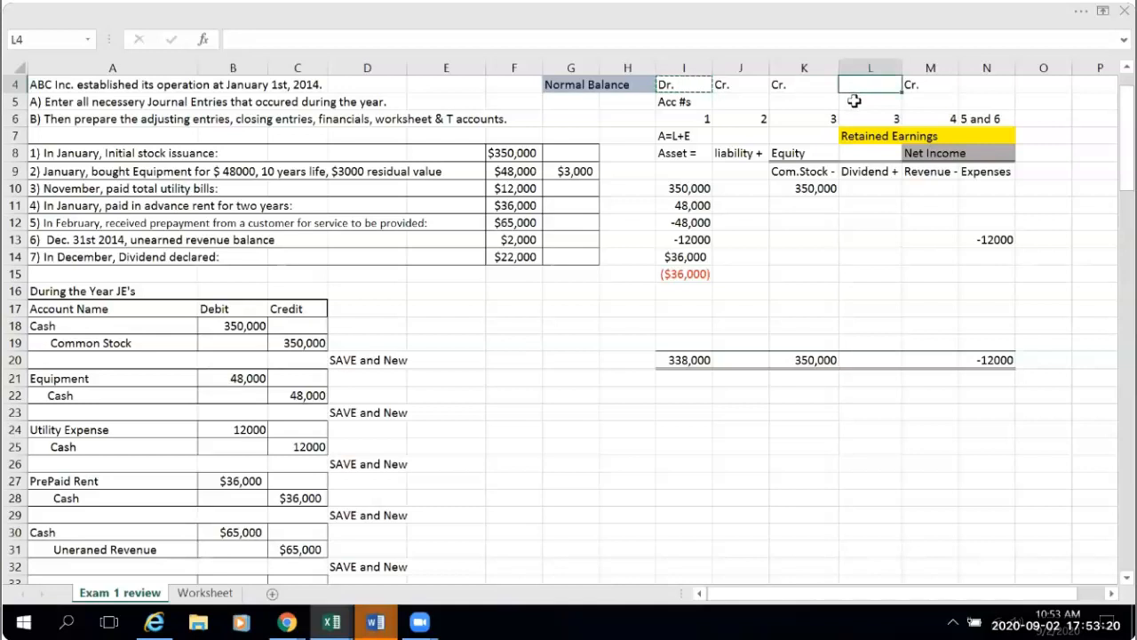
key(ctrl+v)
click(975, 85)
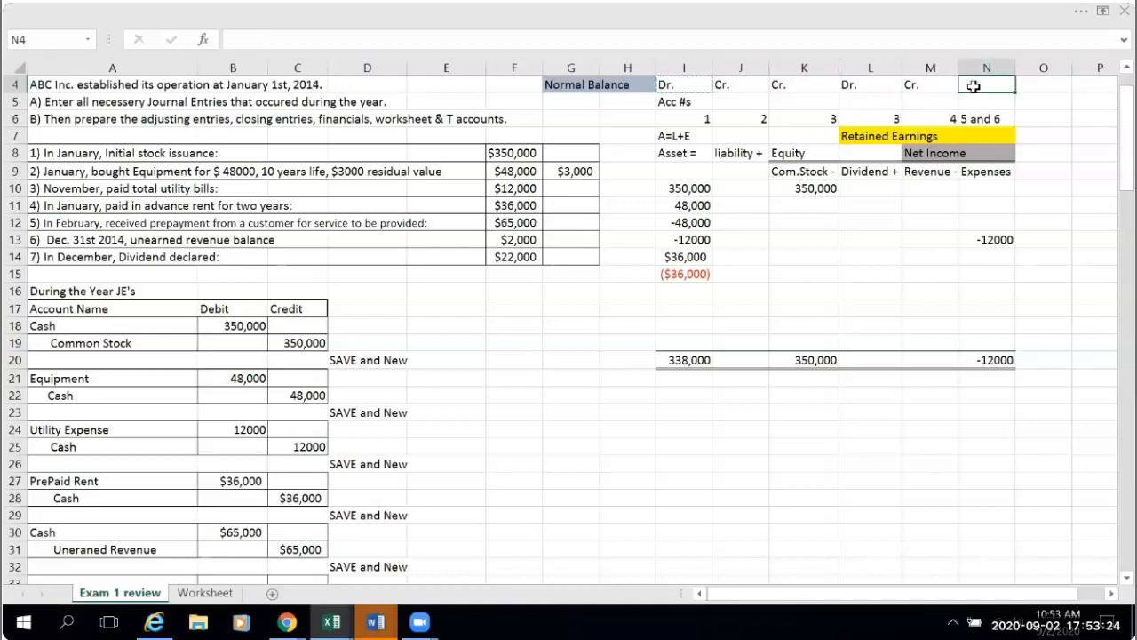
key(ctrl+v)
click(933, 459)
click(594, 343)
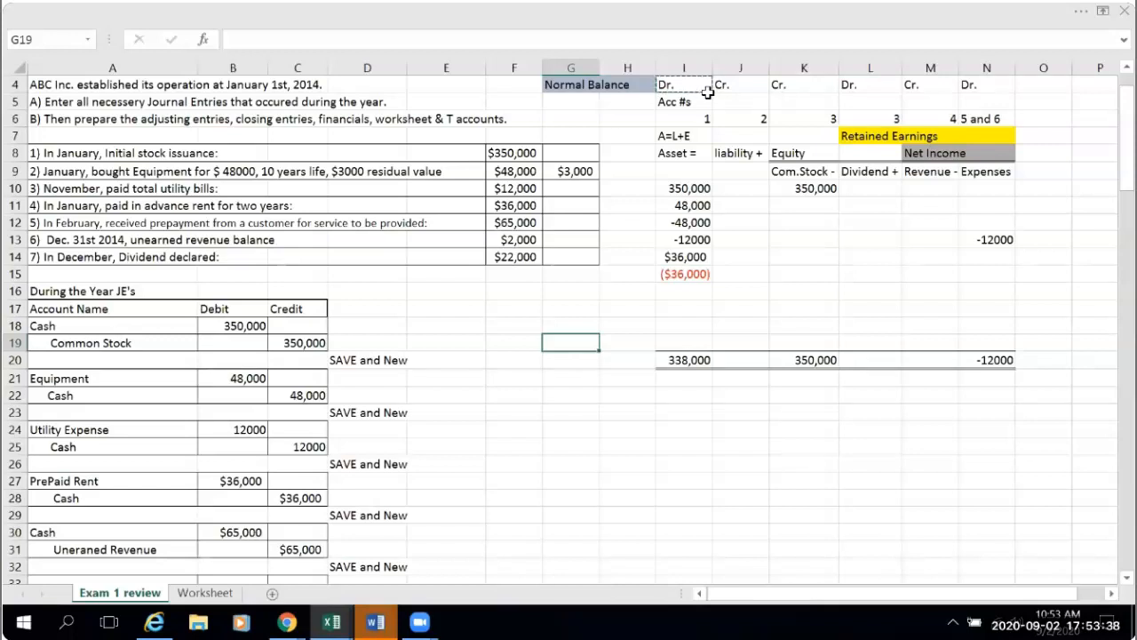
click(611, 122)
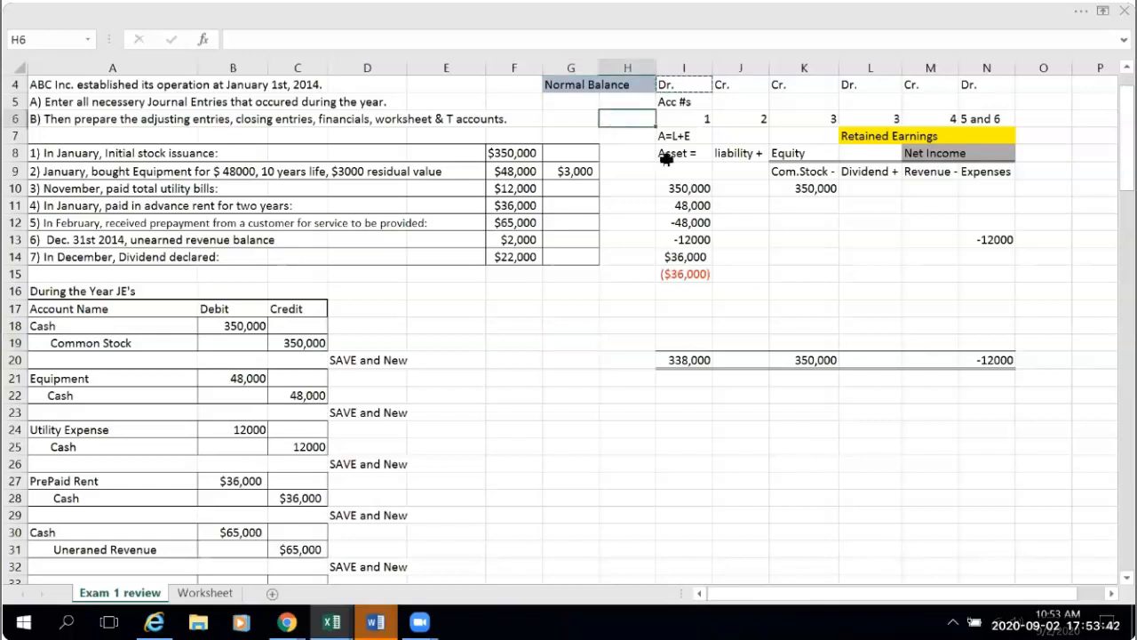
double_click(671, 91)
double_click(744, 84)
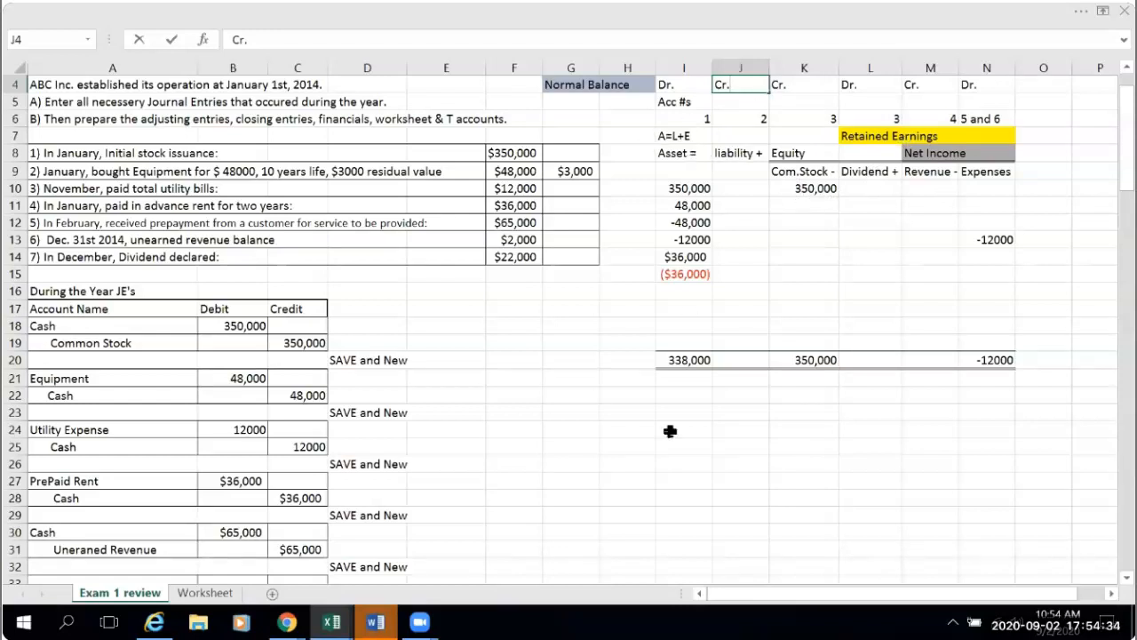
click(602, 429)
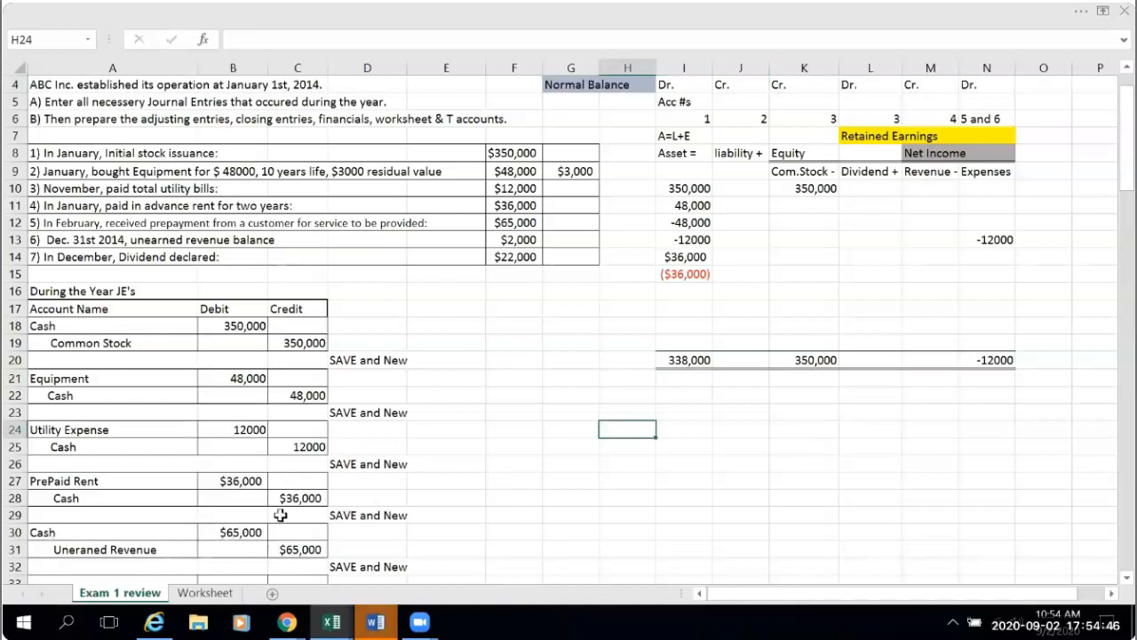
- Post the customer prepayment in row 16 of the accounting equation, linking Asset I16 to B30 and liability J16 to C31
click(687, 293)
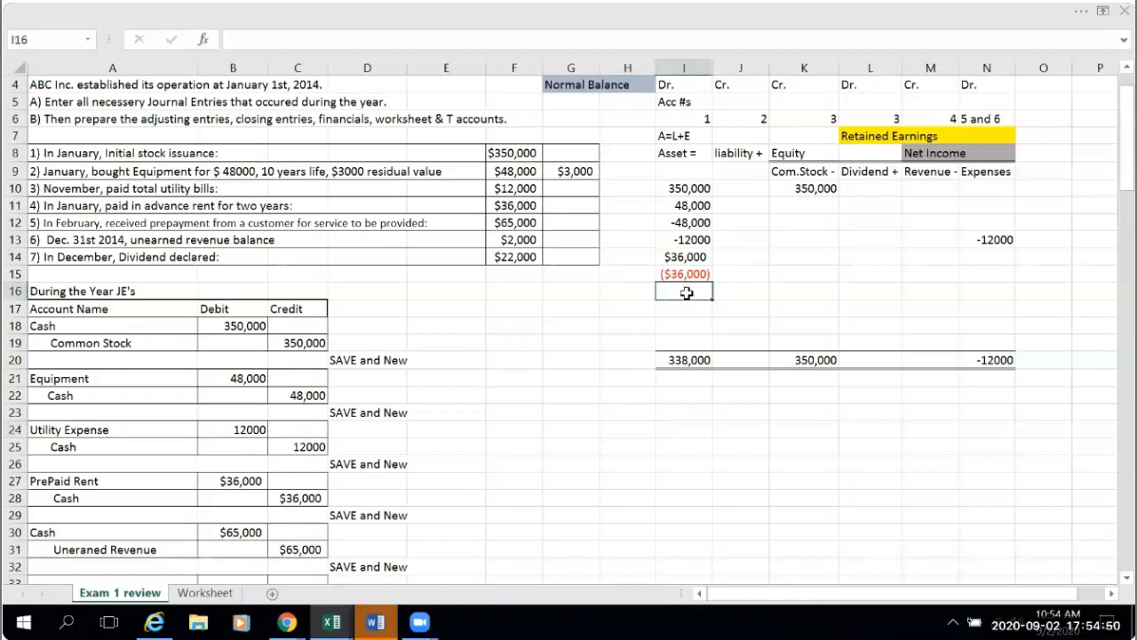
text(=)
click(222, 528)
key(Return)
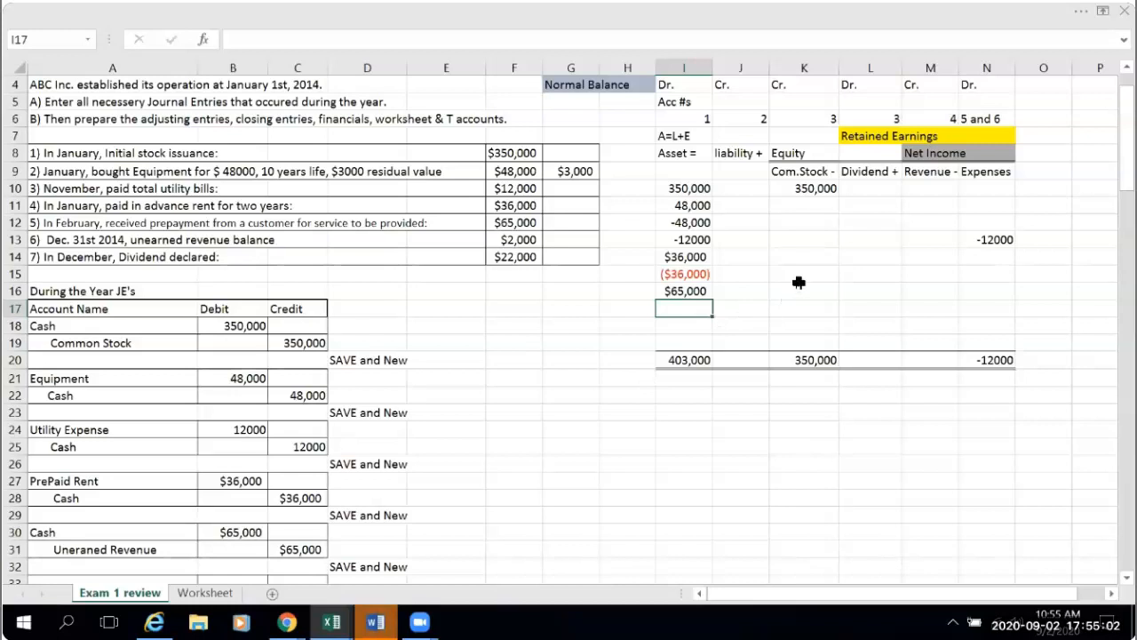
click(739, 292)
text(=)
click(305, 548)
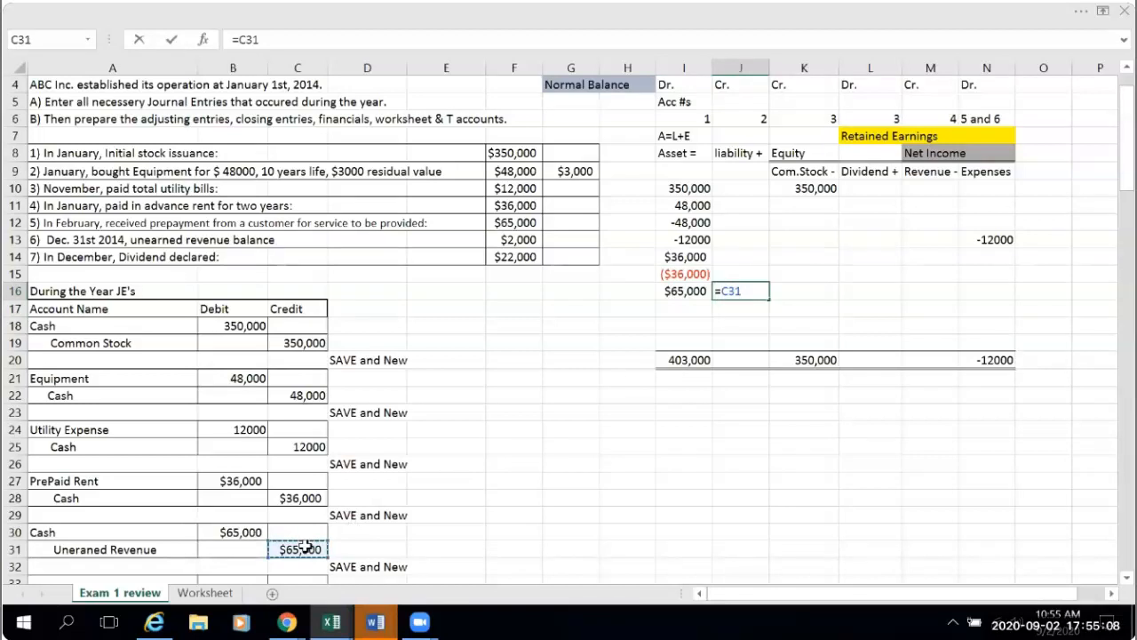
key(Return)
click(676, 427)
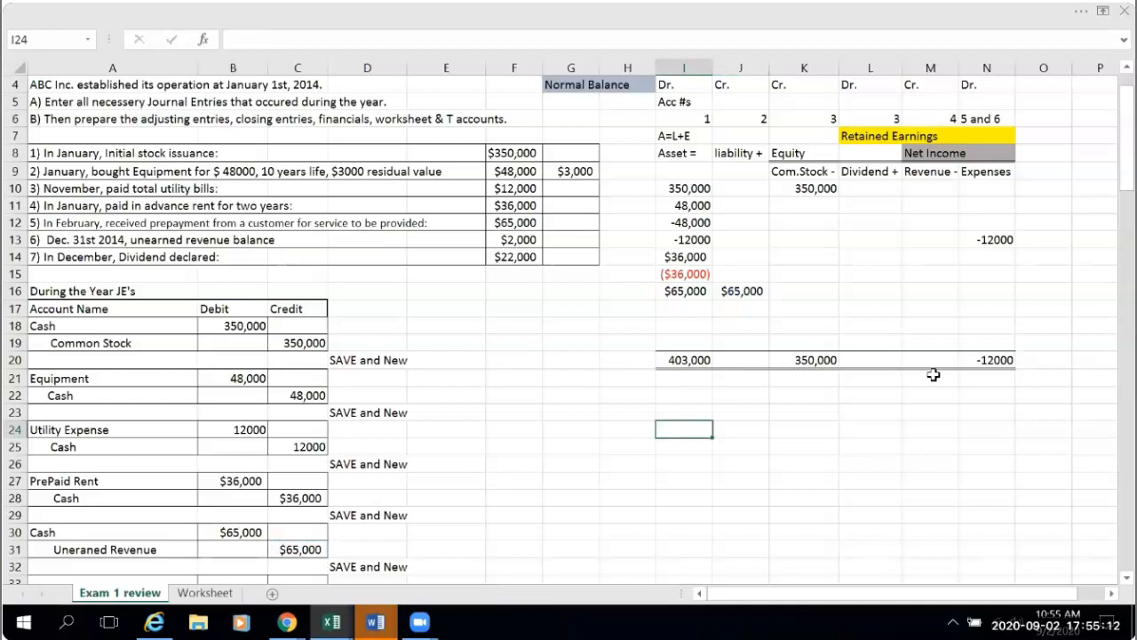
- Fill the Asset column's SUM formula from I20 across through N20 and check the formulas copied into the other columns
click(691, 364)
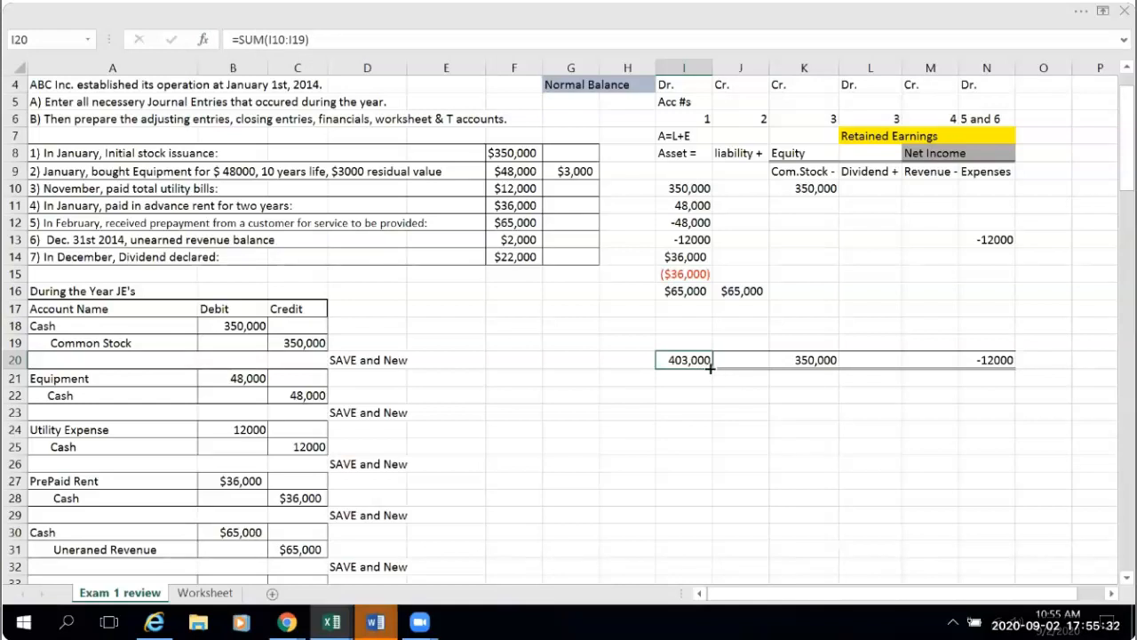
drag(720, 367, 997, 364)
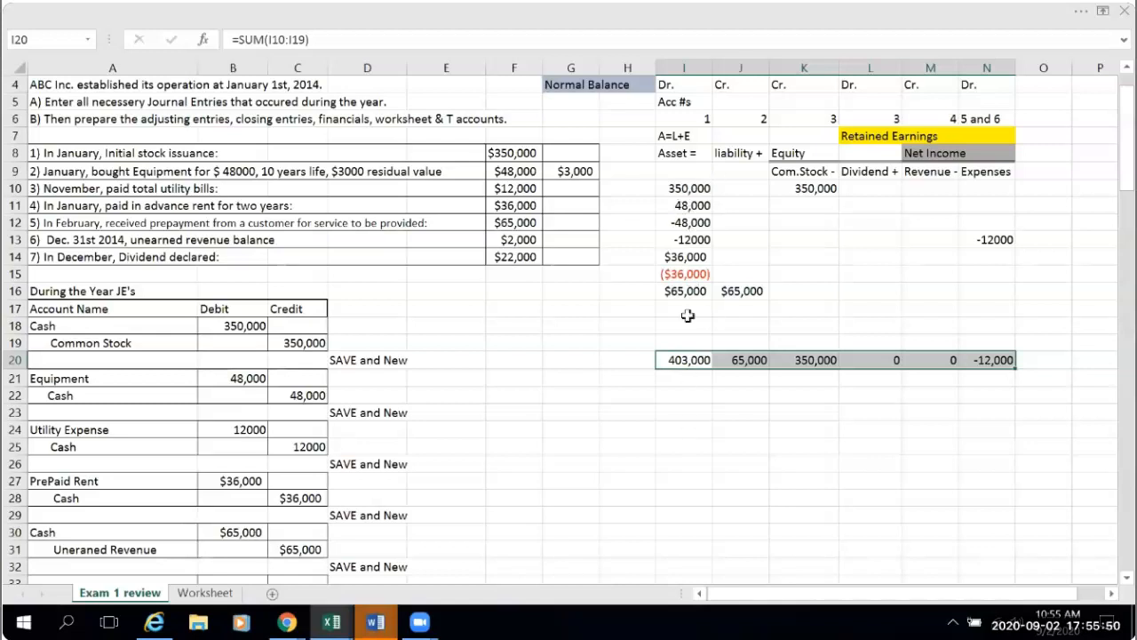
click(753, 361)
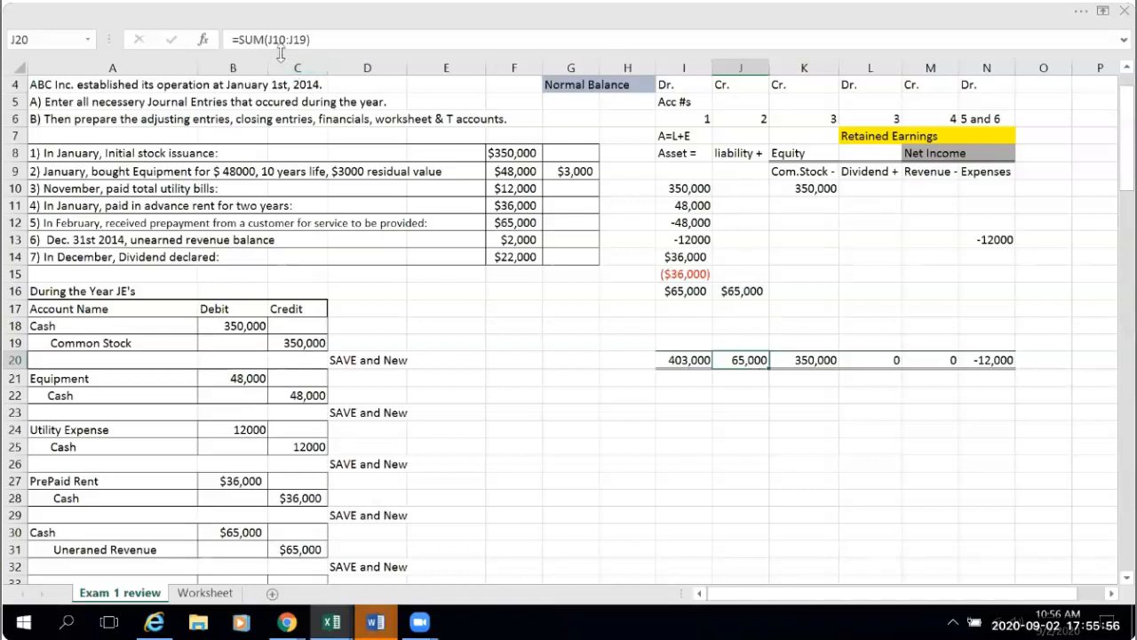
click(813, 360)
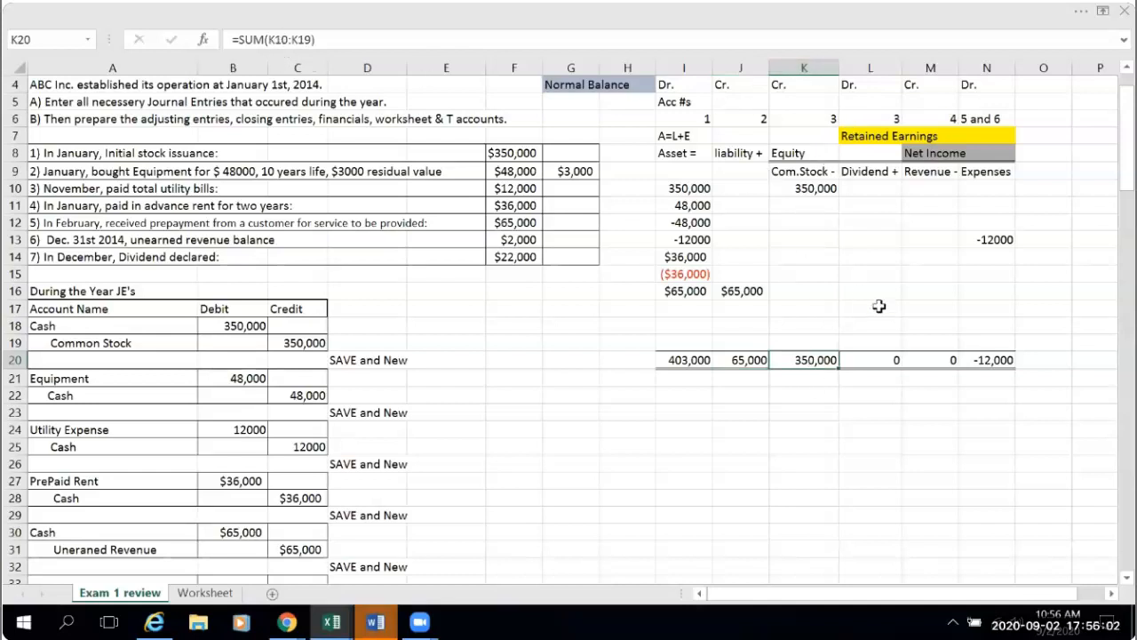
click(884, 362)
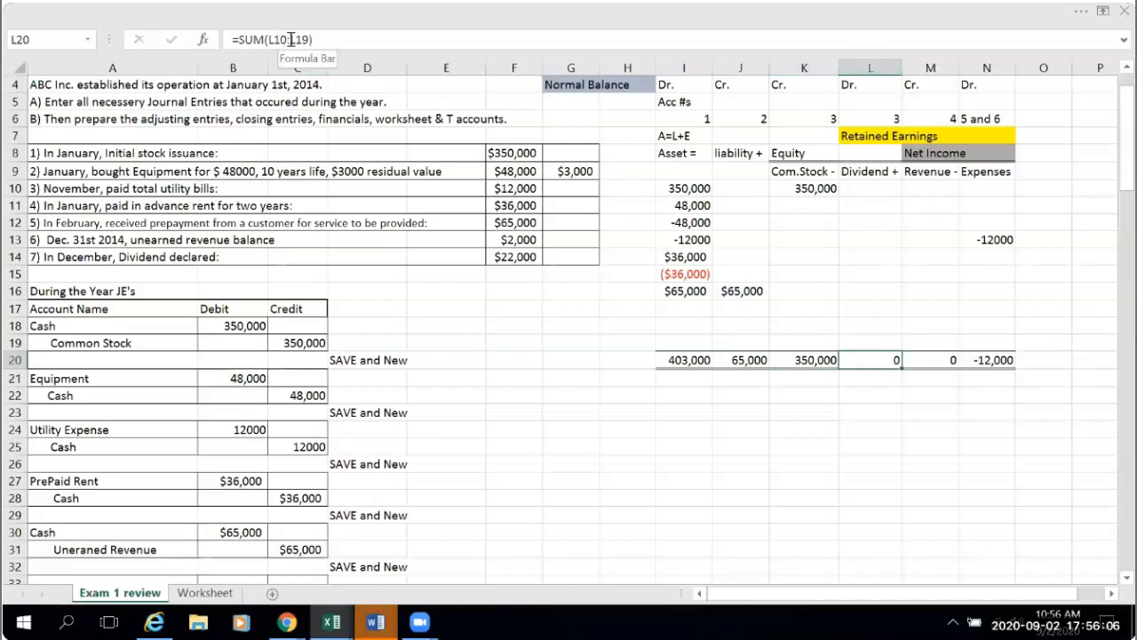
click(941, 355)
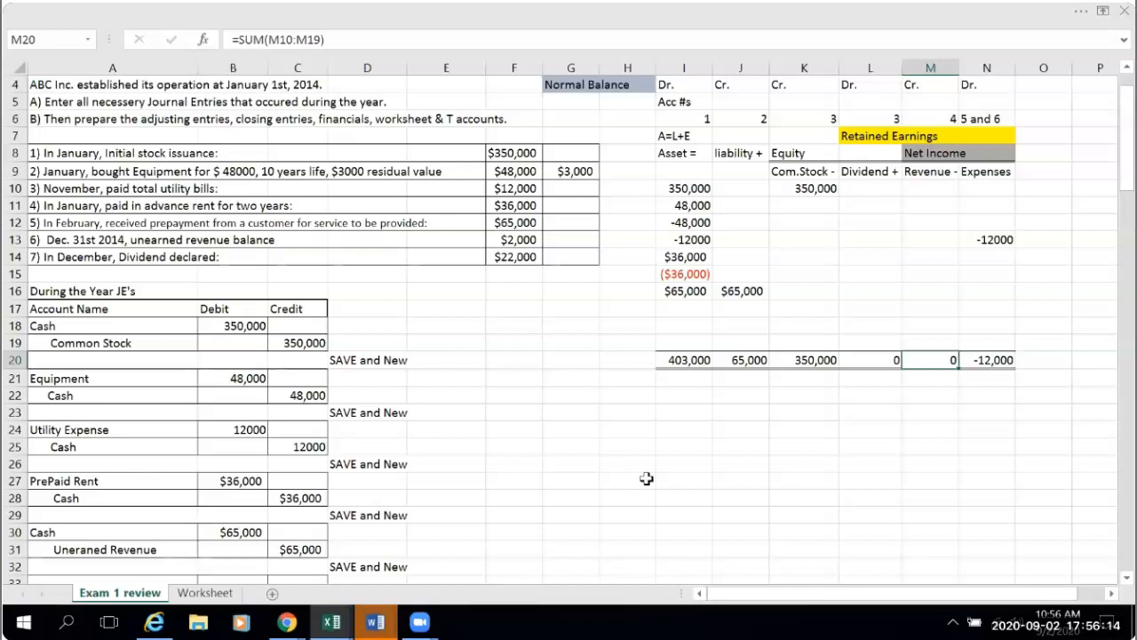
click(871, 461)
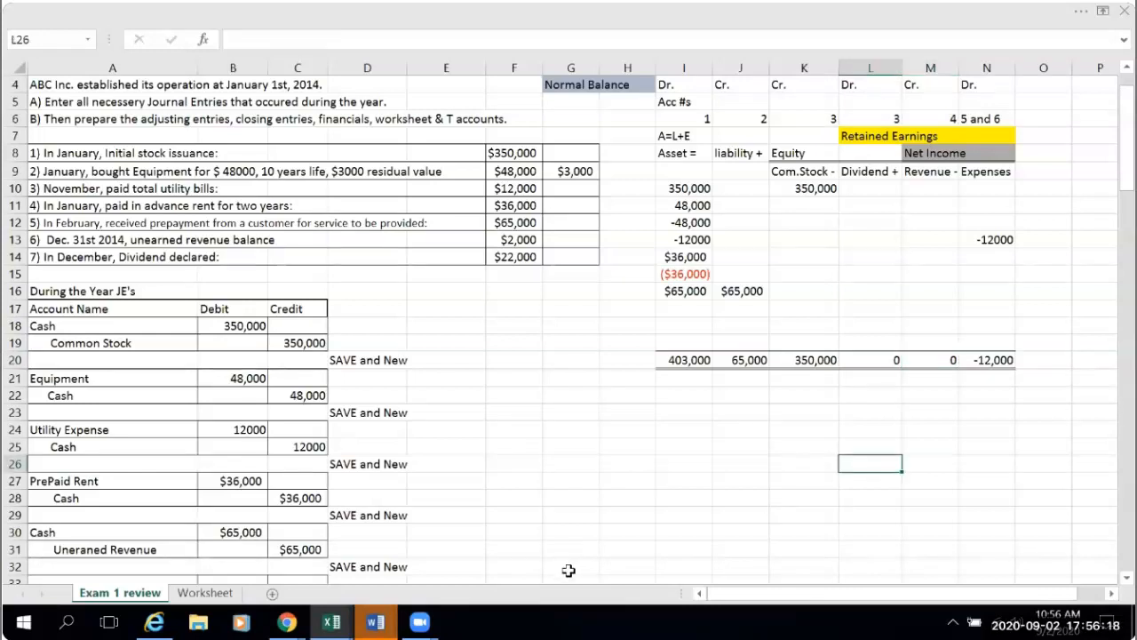
click(679, 365)
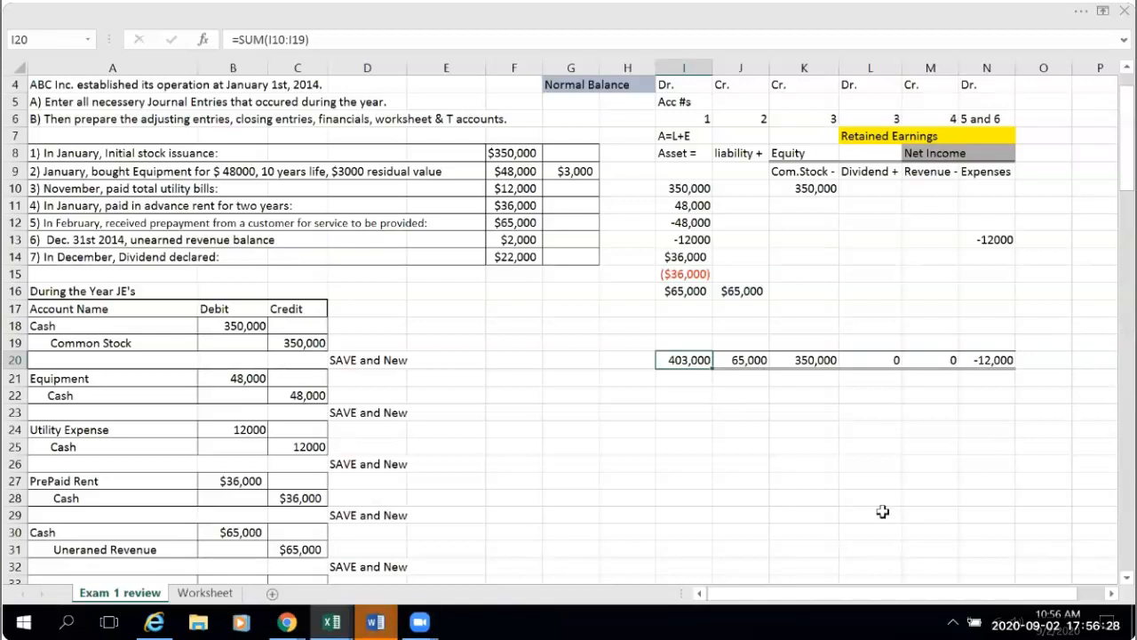
click(691, 513)
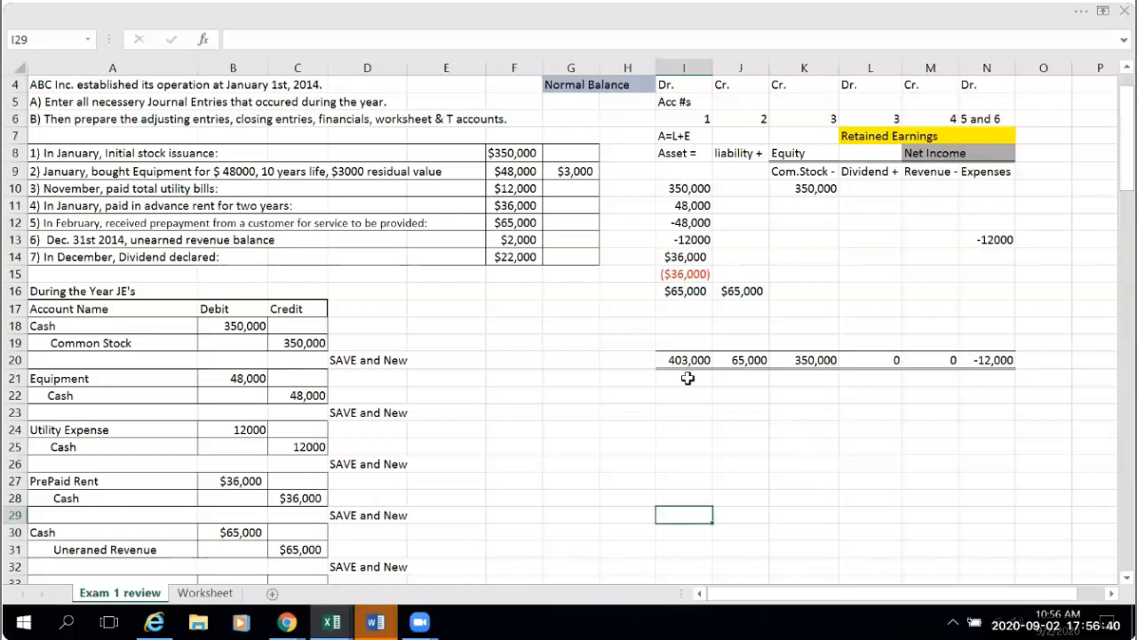
- Enter the formula =J20=K20=L20=M20=N20 in L21, below the liability and equity column totals
click(857, 381)
text(=)
click(751, 361)
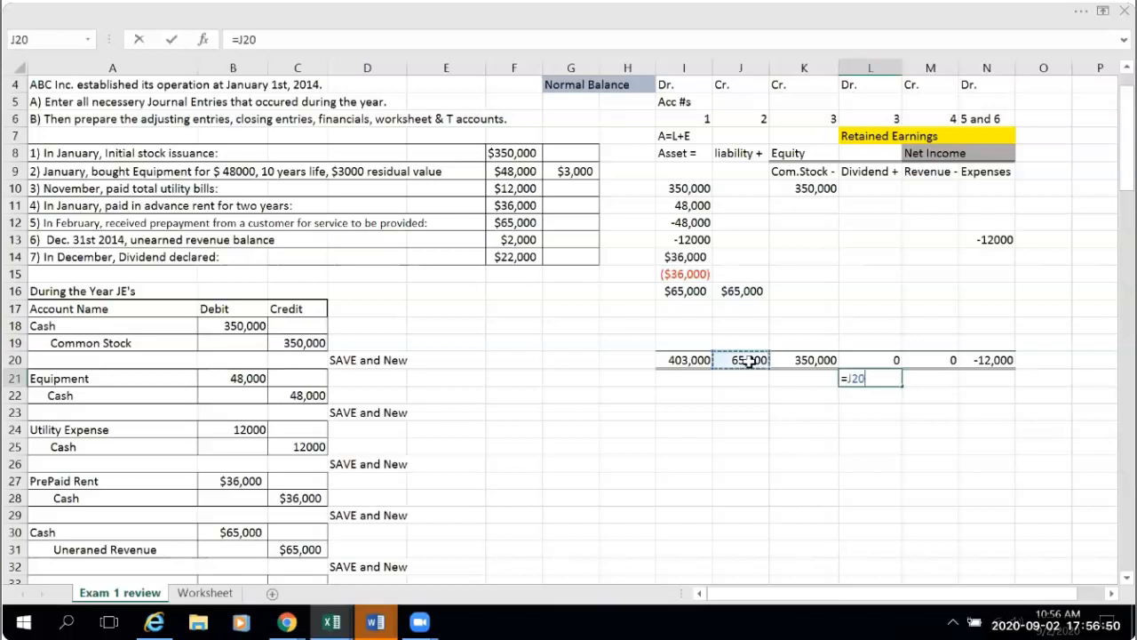
text(=)
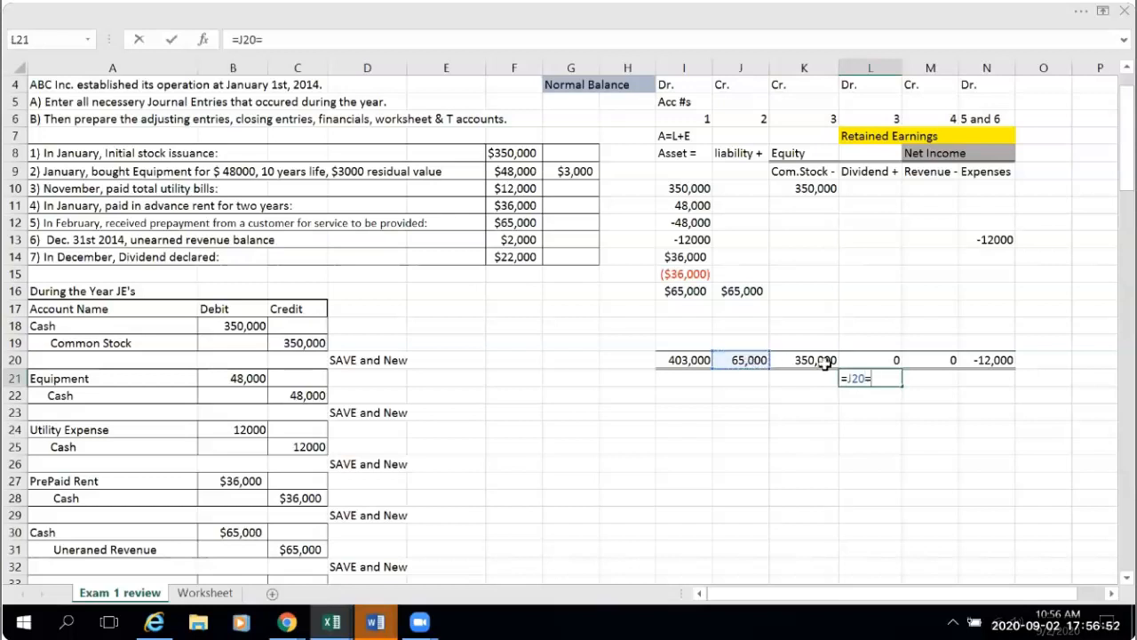
click(810, 359)
text(=)
click(856, 357)
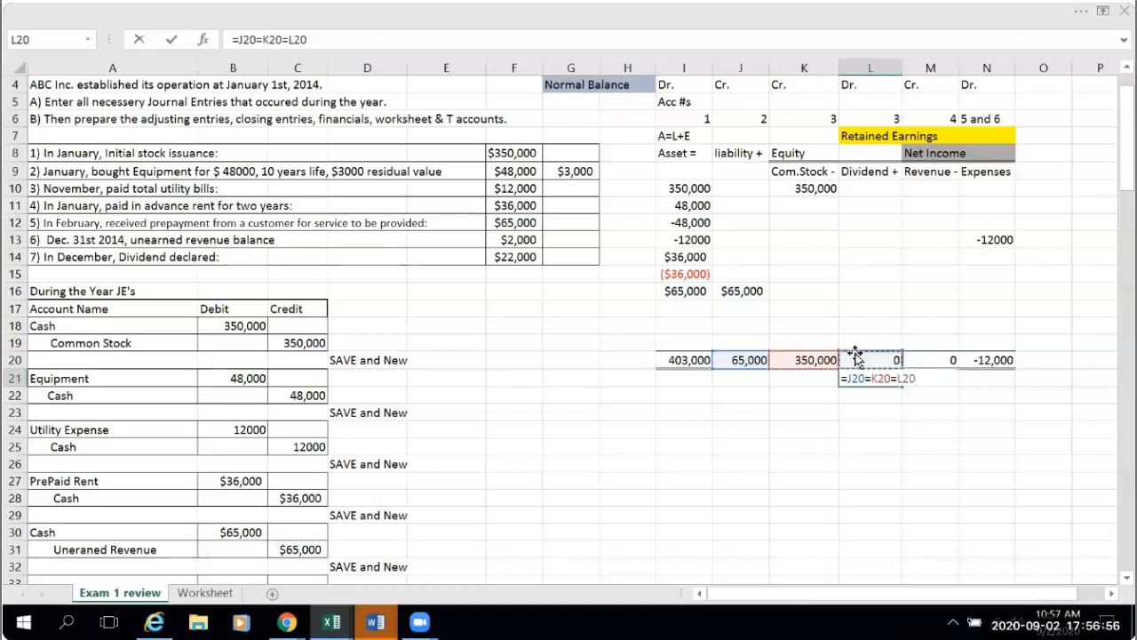
text(=)
click(911, 359)
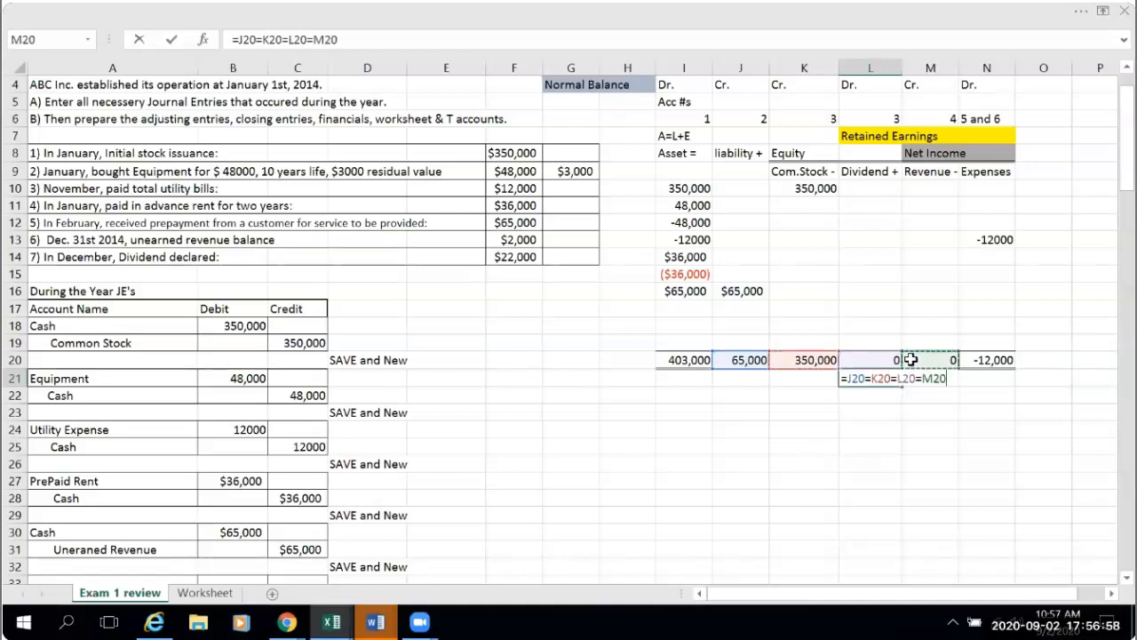
text(=)
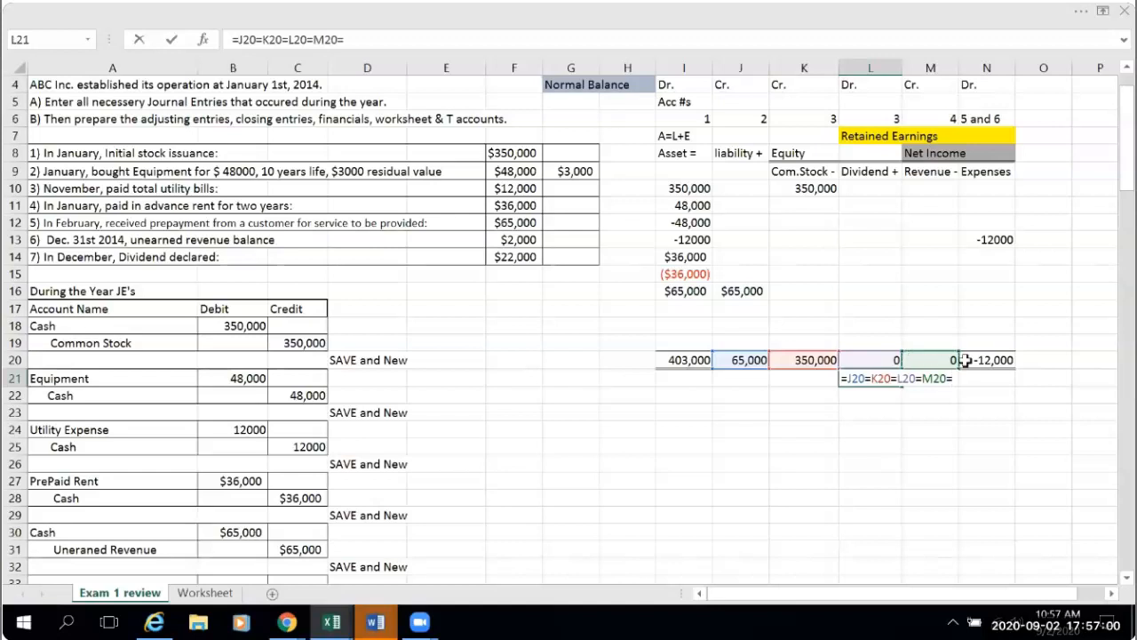
click(975, 359)
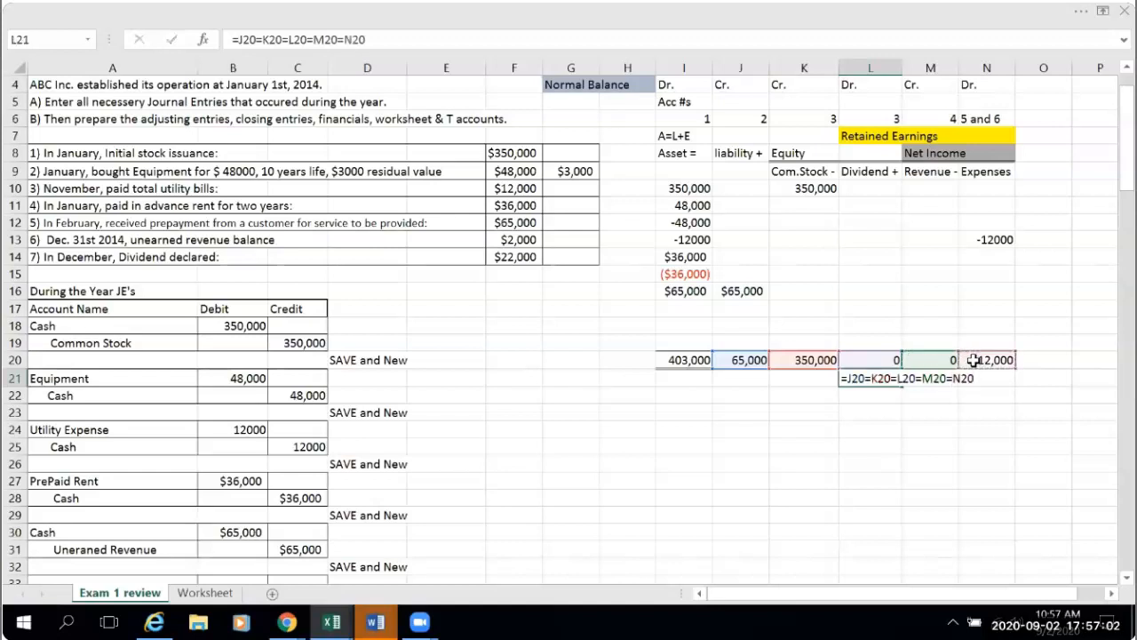
key(Return)
- Replace the inner equals signs in the L21 formula with plus signs so it reads =J20+K20+L20+M20+N20
click(864, 380)
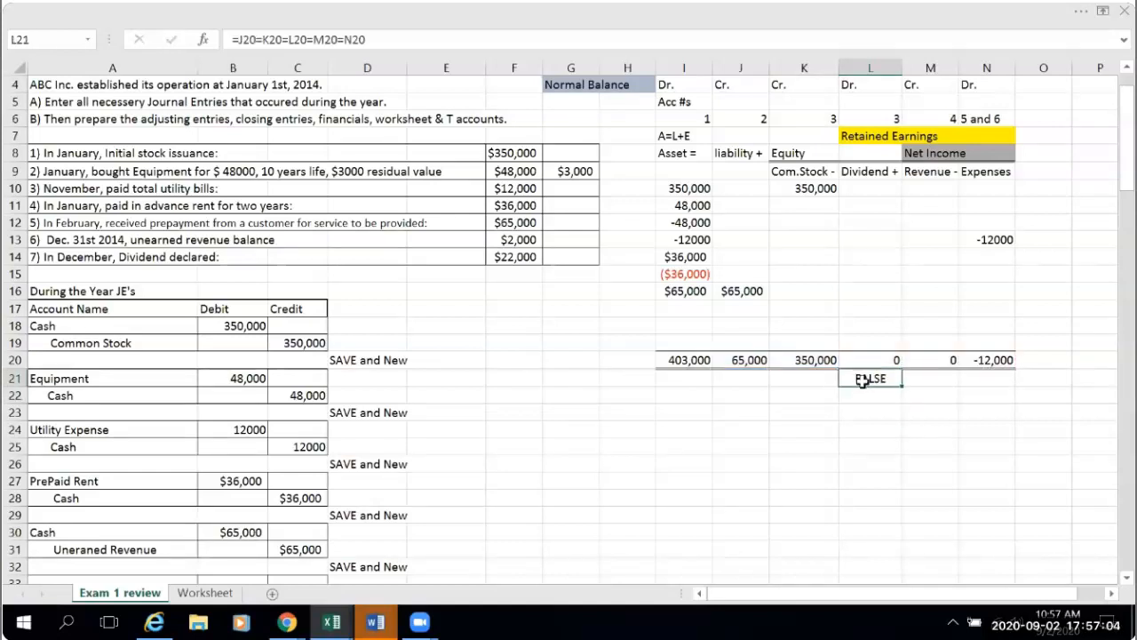
click(263, 40)
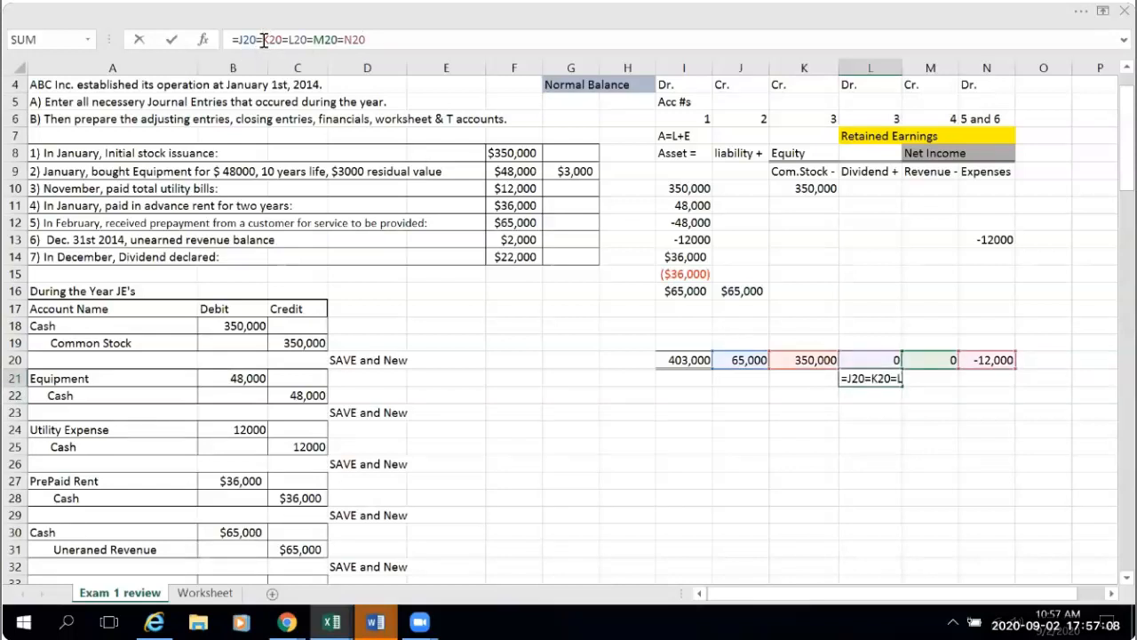
key(BackSpace)
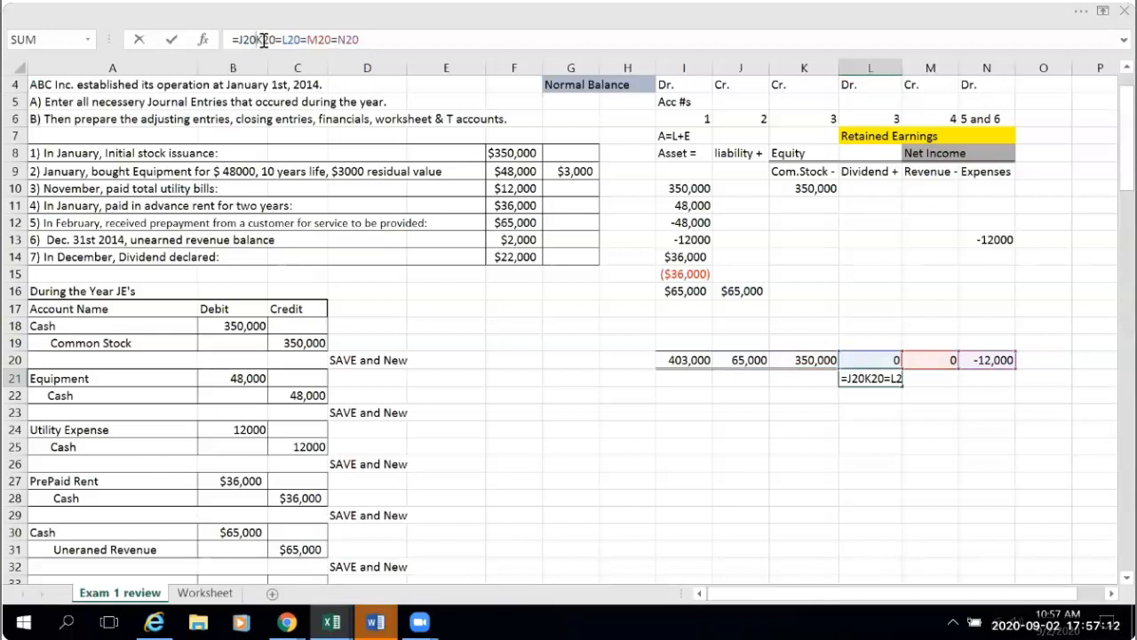
text(+)
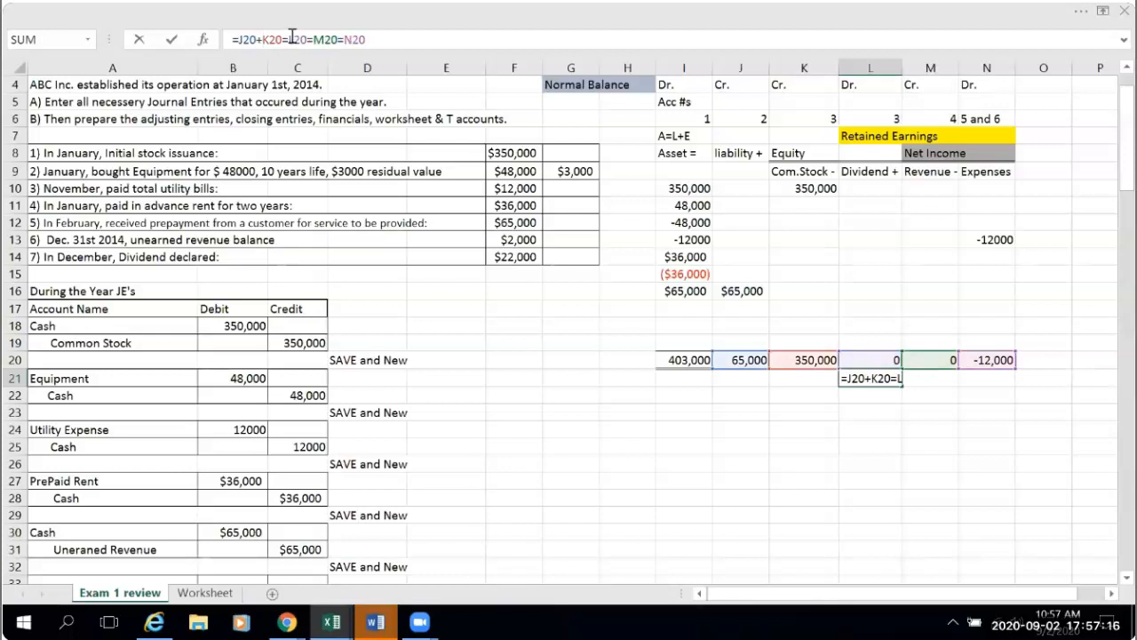
click(292, 39)
key(BackSpace)
text(+)
click(314, 41)
key(BackSpace)
text(+)
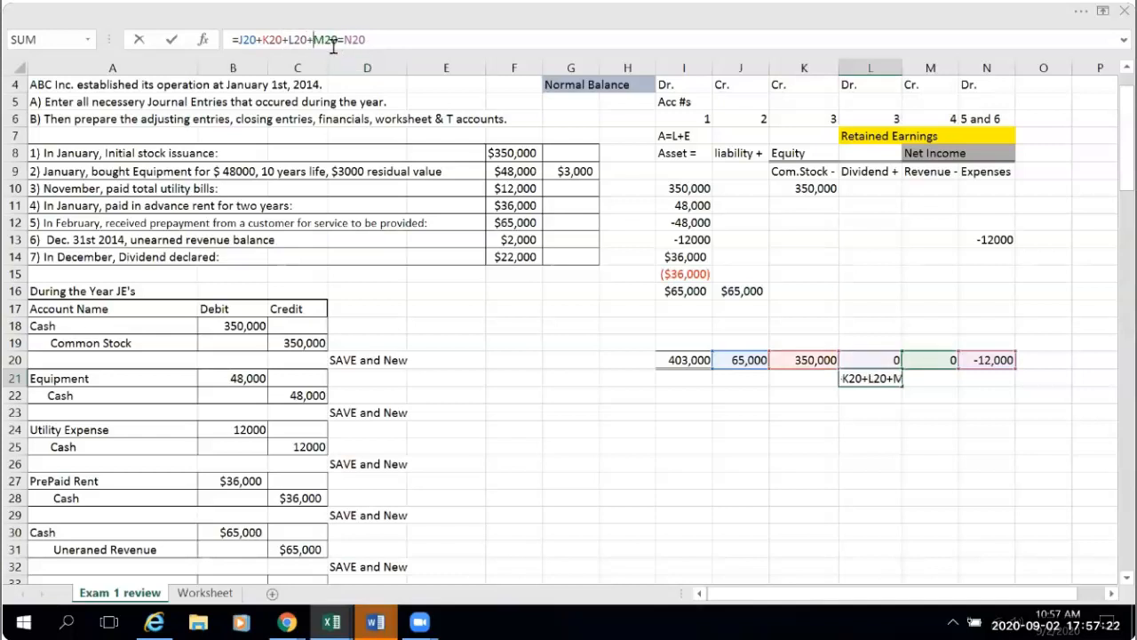
click(343, 38)
key(BackSpace)
text(+)
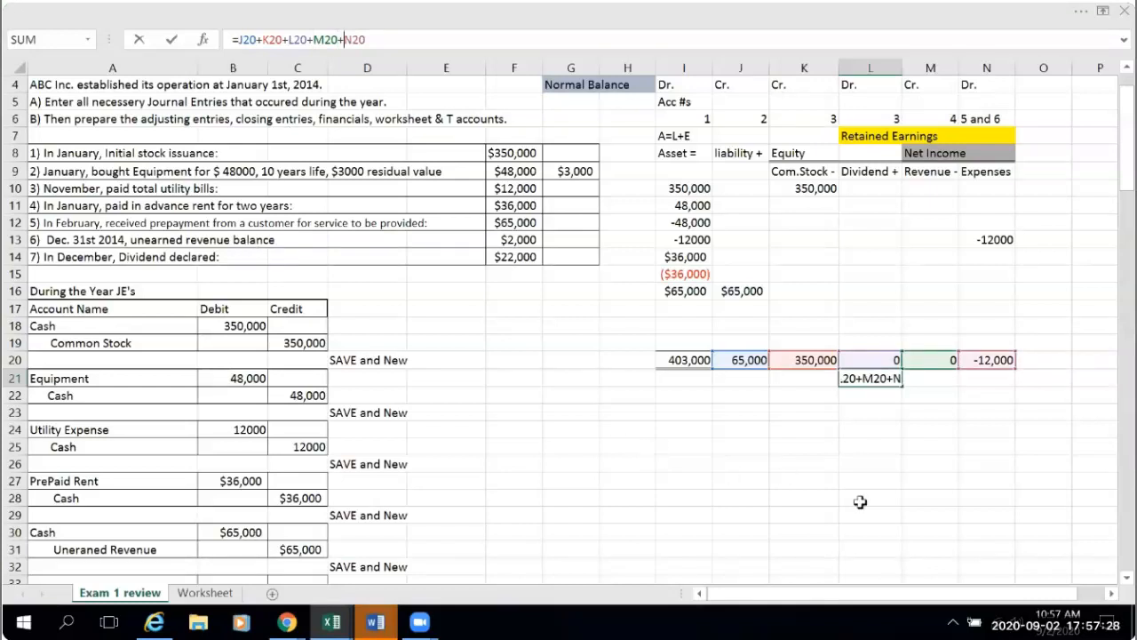
key(Return)
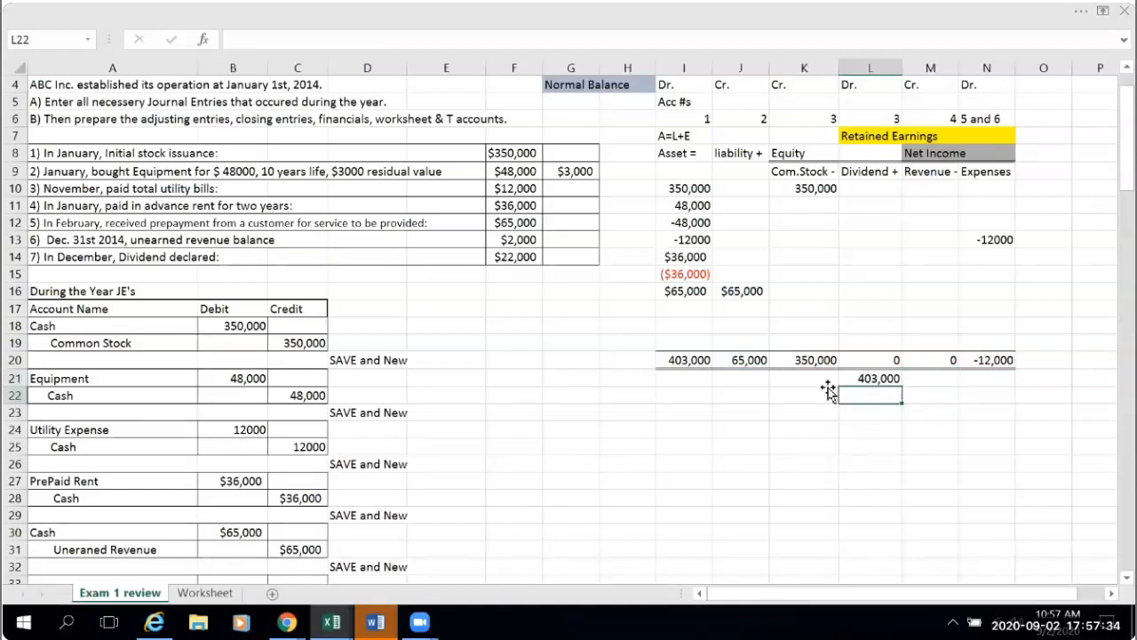
click(871, 380)
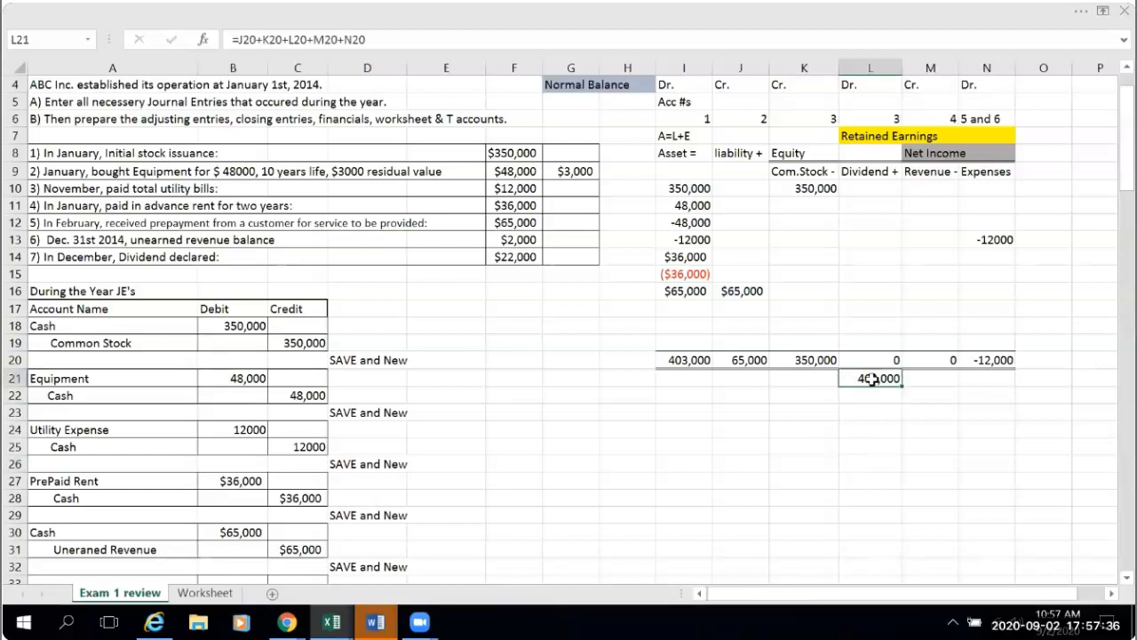
- Apply a top and double bottom border to the combined liability and equity total in L21
click(877, 9)
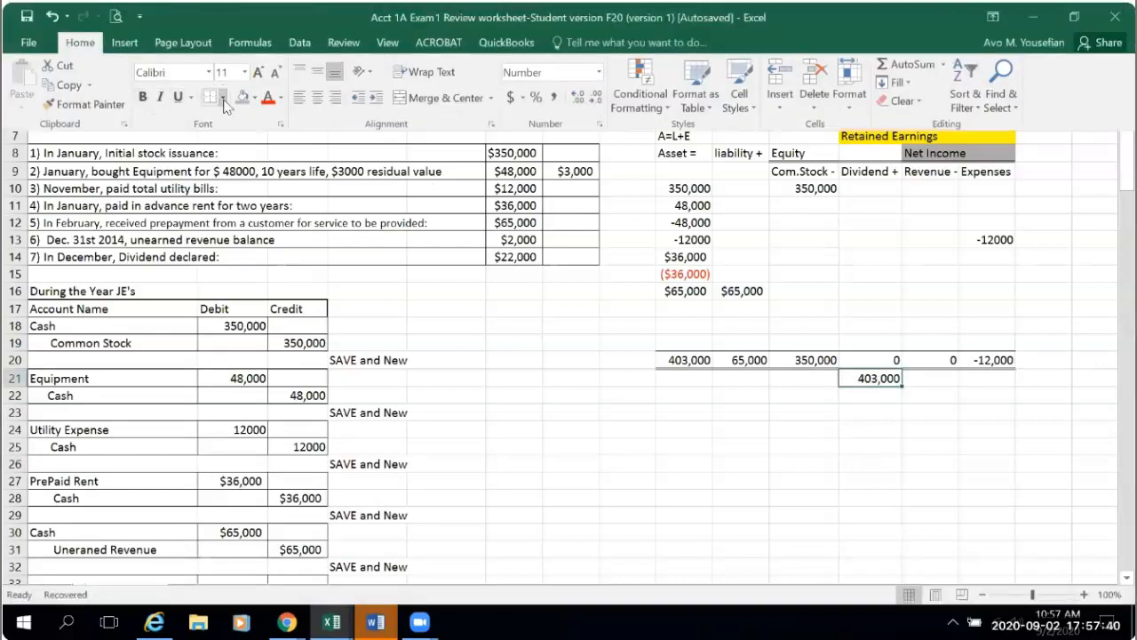
click(222, 98)
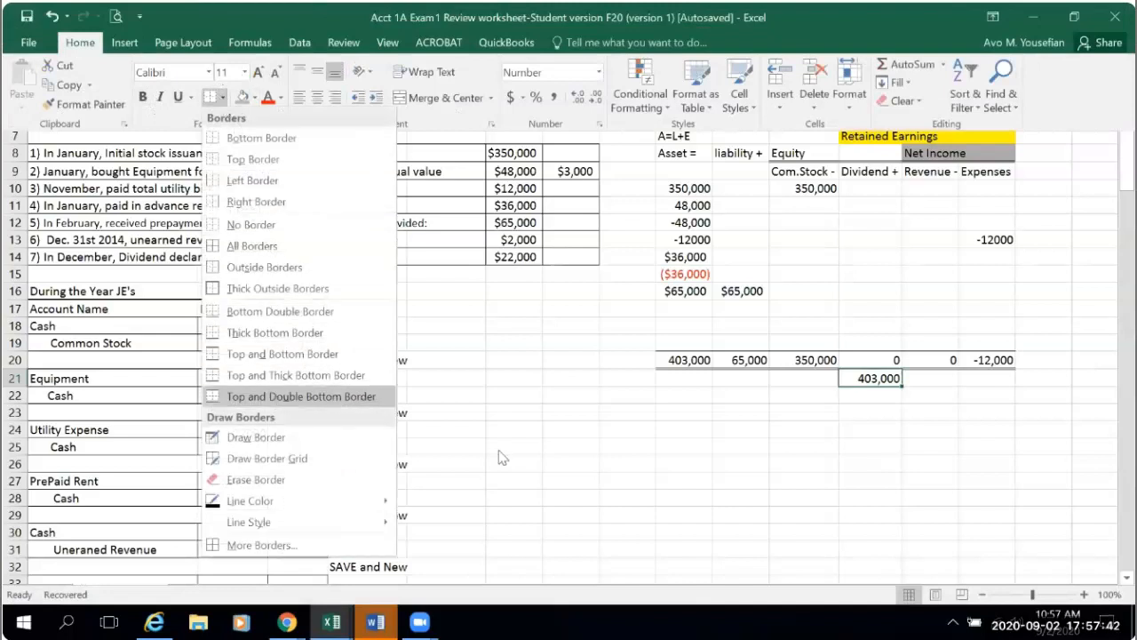
click(950, 529)
click(950, 529)
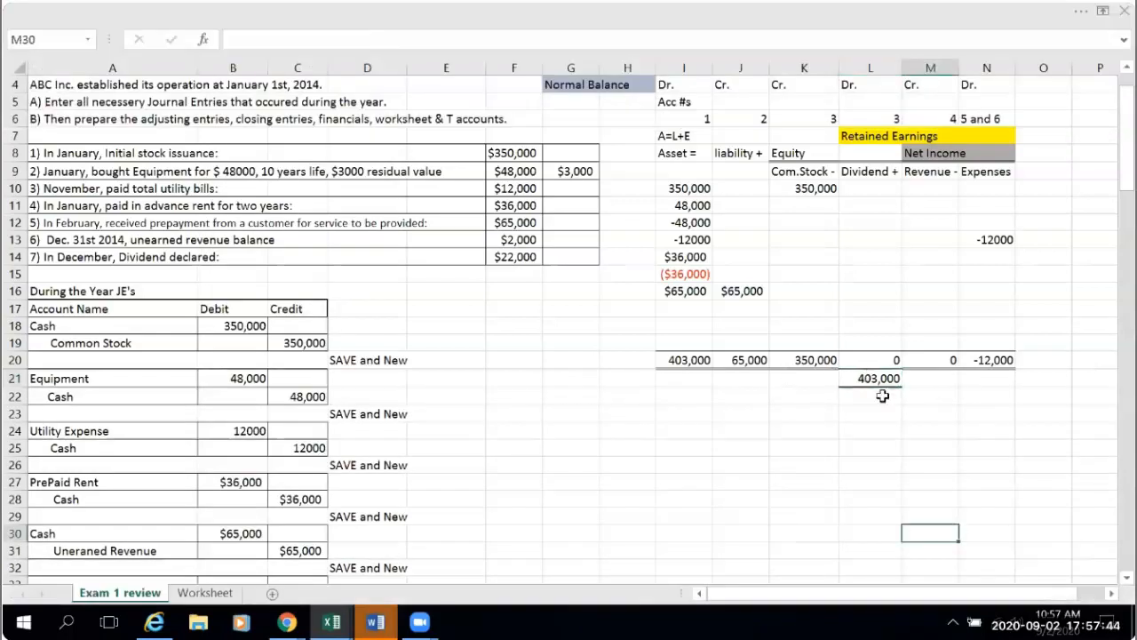
- Format the accounting equation totals in I20:N21 as accounting currency with no decimal places
drag(671, 361, 985, 371)
click(1081, 12)
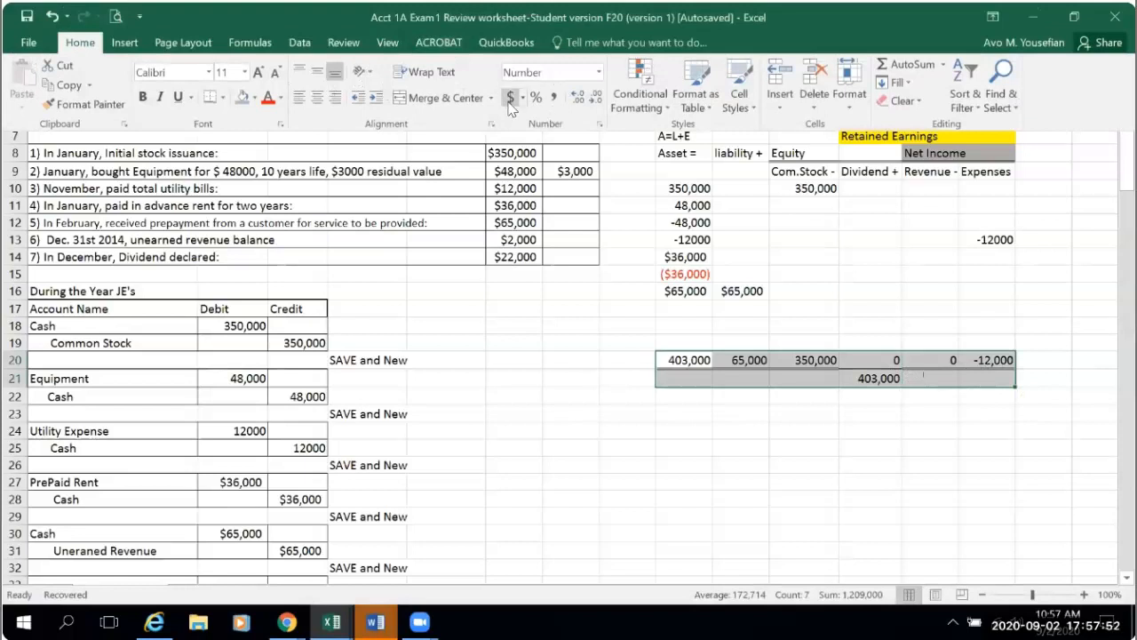
click(510, 97)
click(595, 98)
click(596, 97)
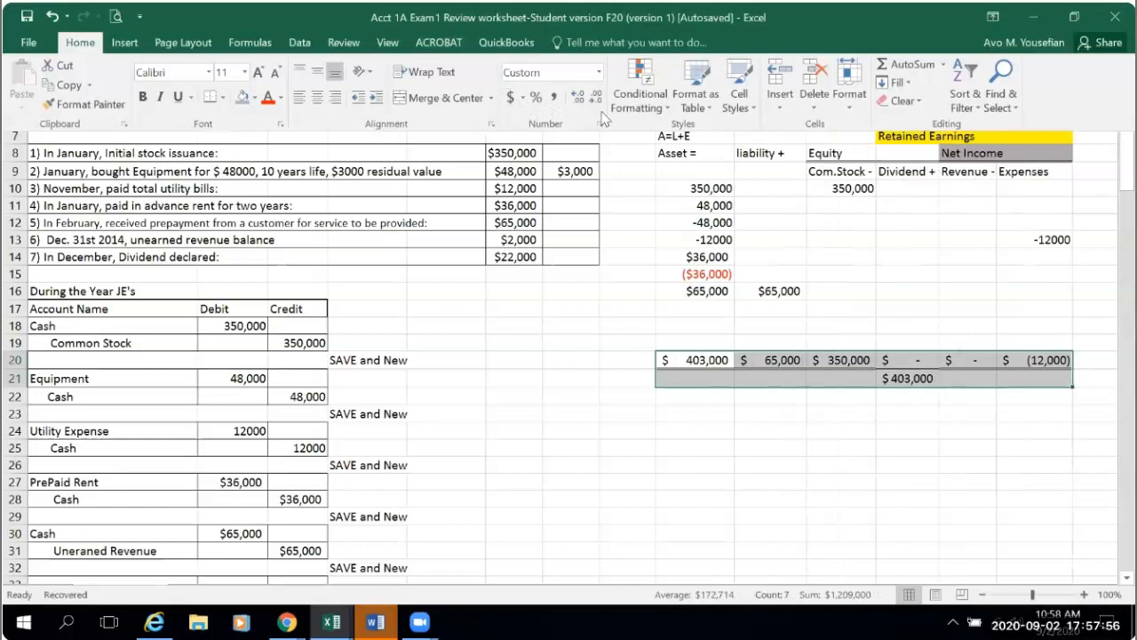
click(568, 463)
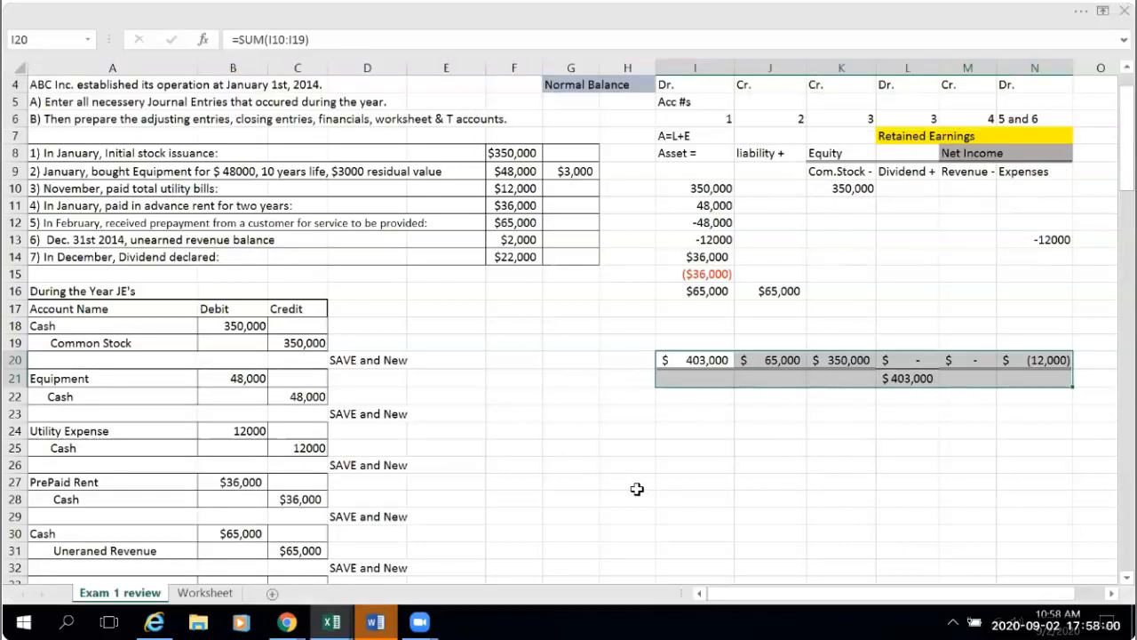
- Resize columns I through N to one uniform width that just fits the formatted totals
drag(692, 67, 1048, 64)
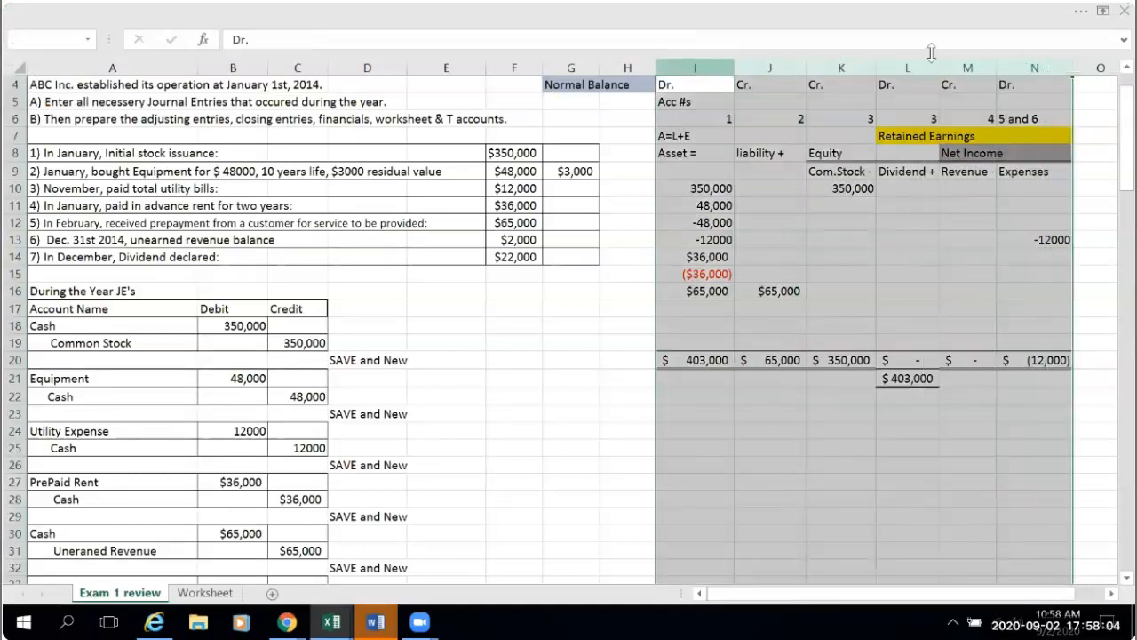
drag(735, 68, 727, 70)
drag(725, 71, 1043, 64)
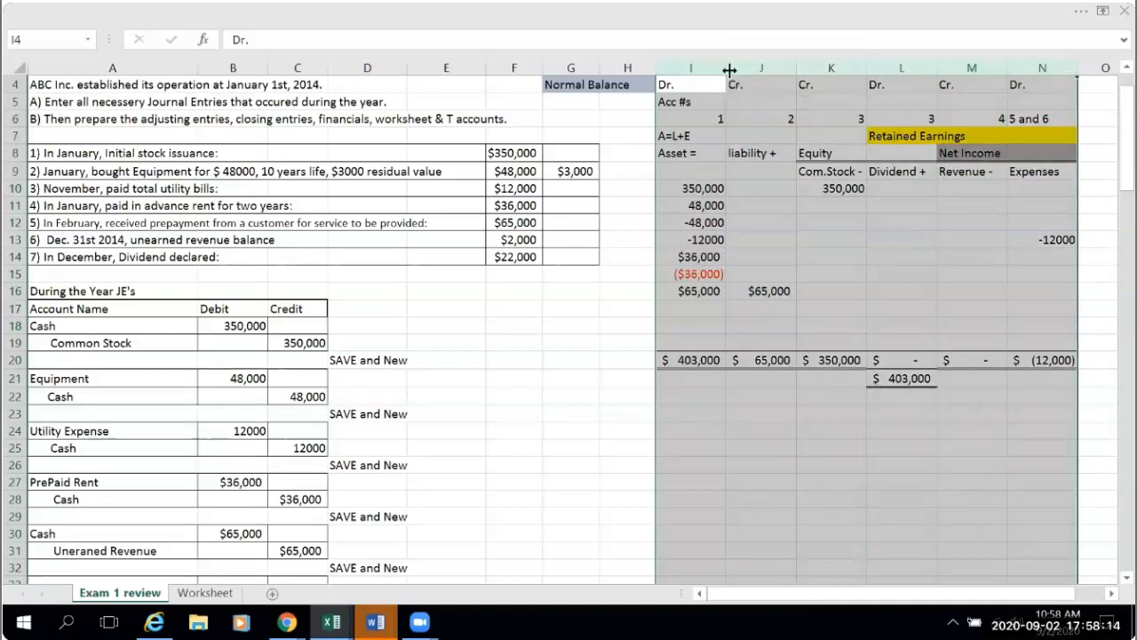
drag(729, 70, 721, 69)
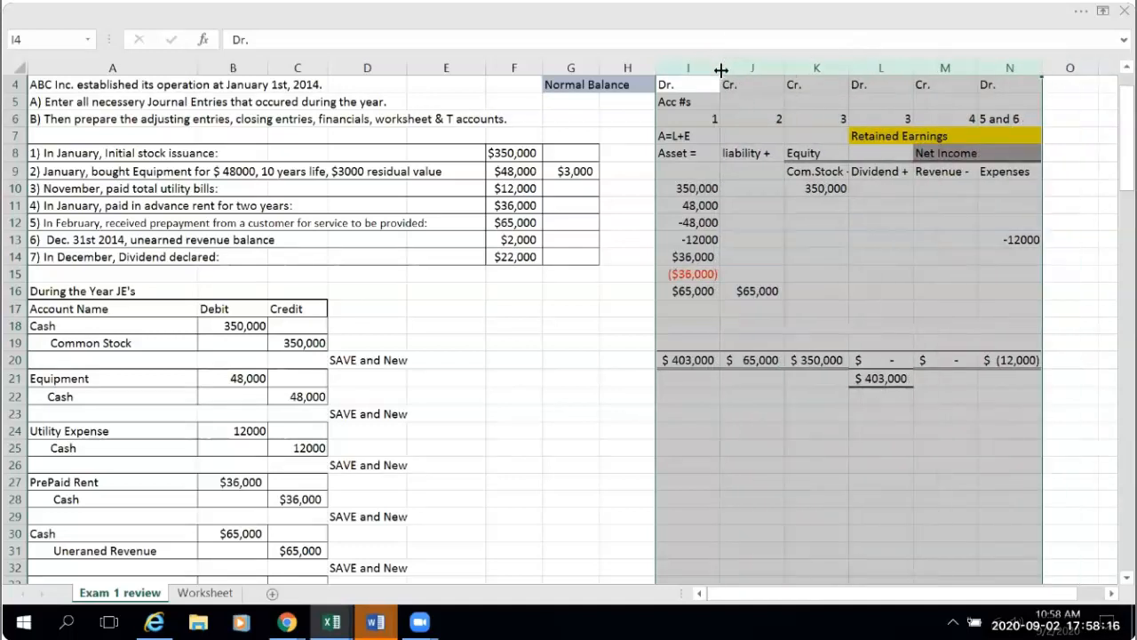
click(545, 447)
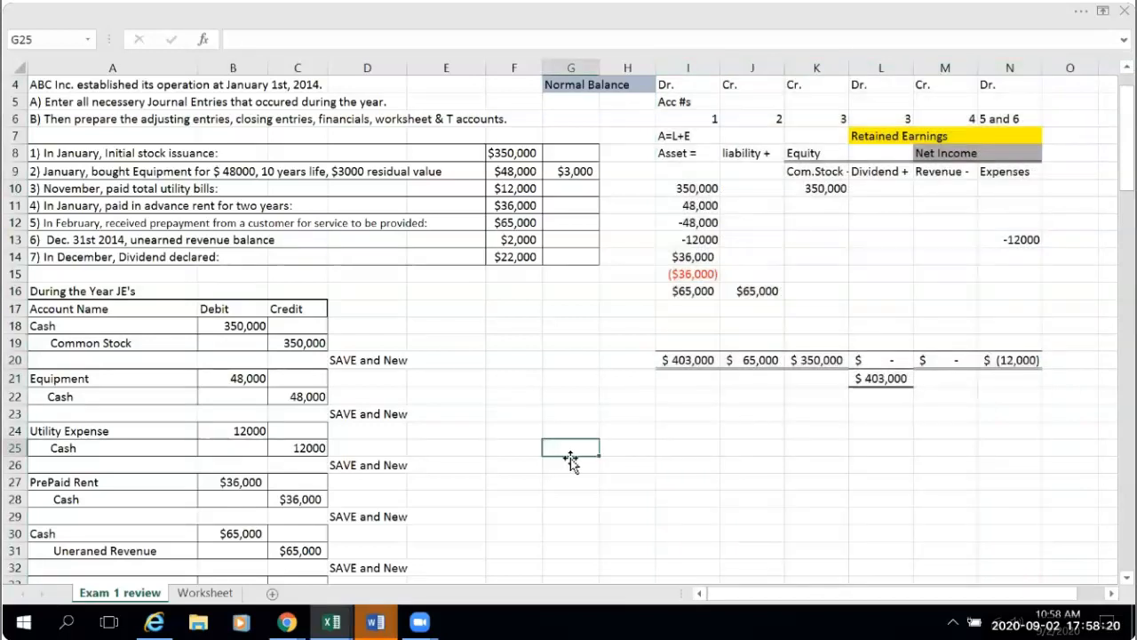
- Fill the Asset total in I20 and the combined total in L21 with Blue, Accent 1, Lighter 40%
click(677, 360)
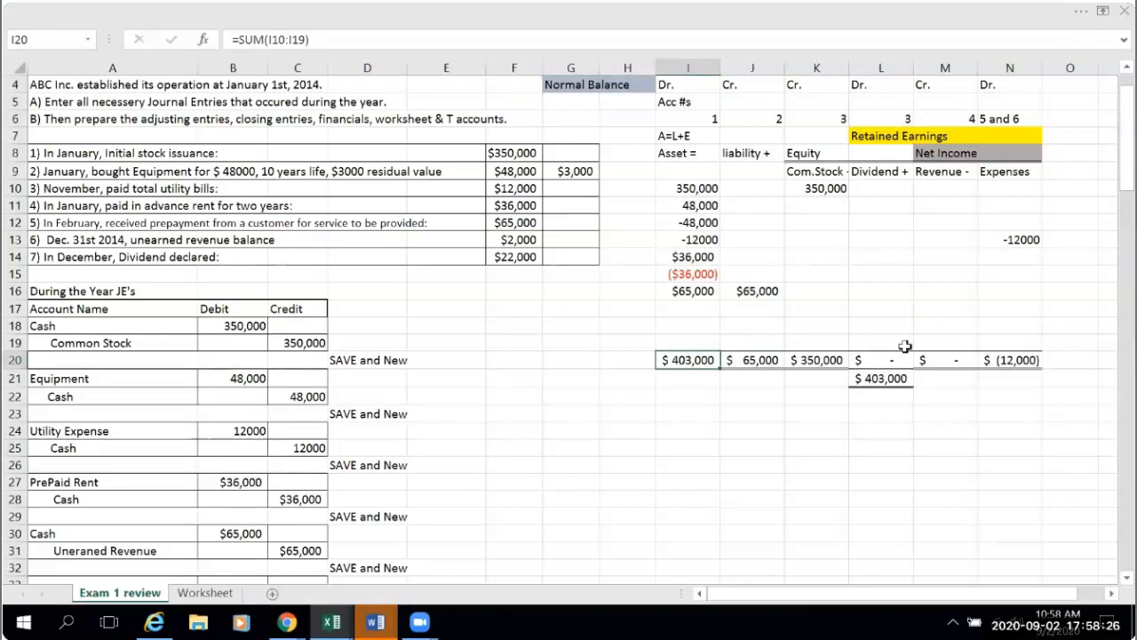
click(880, 380)
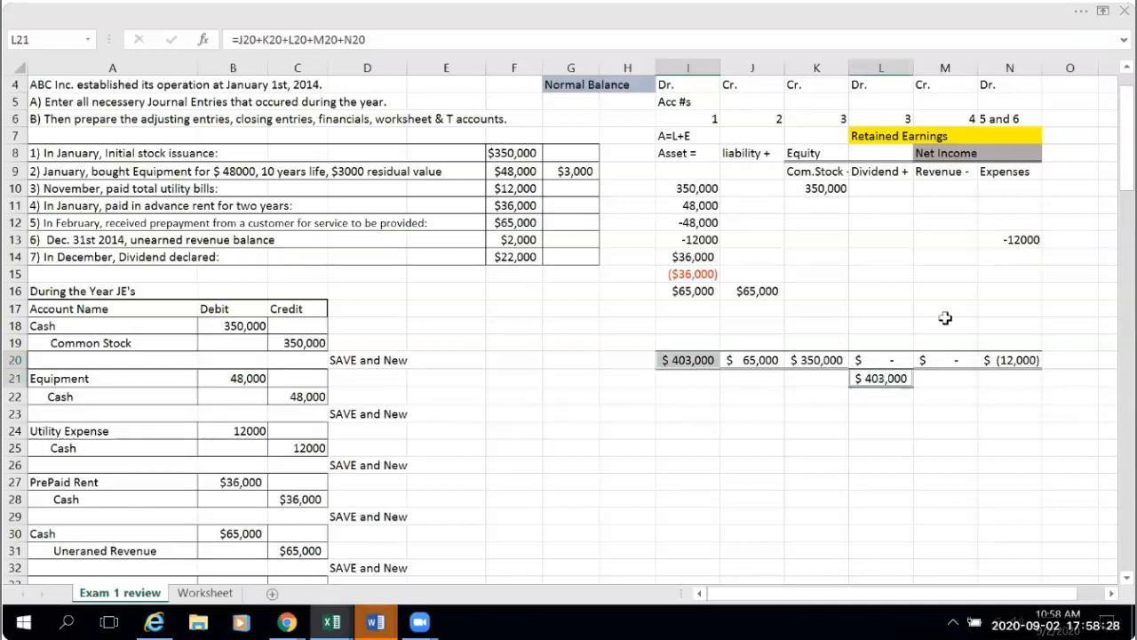
click(1086, 16)
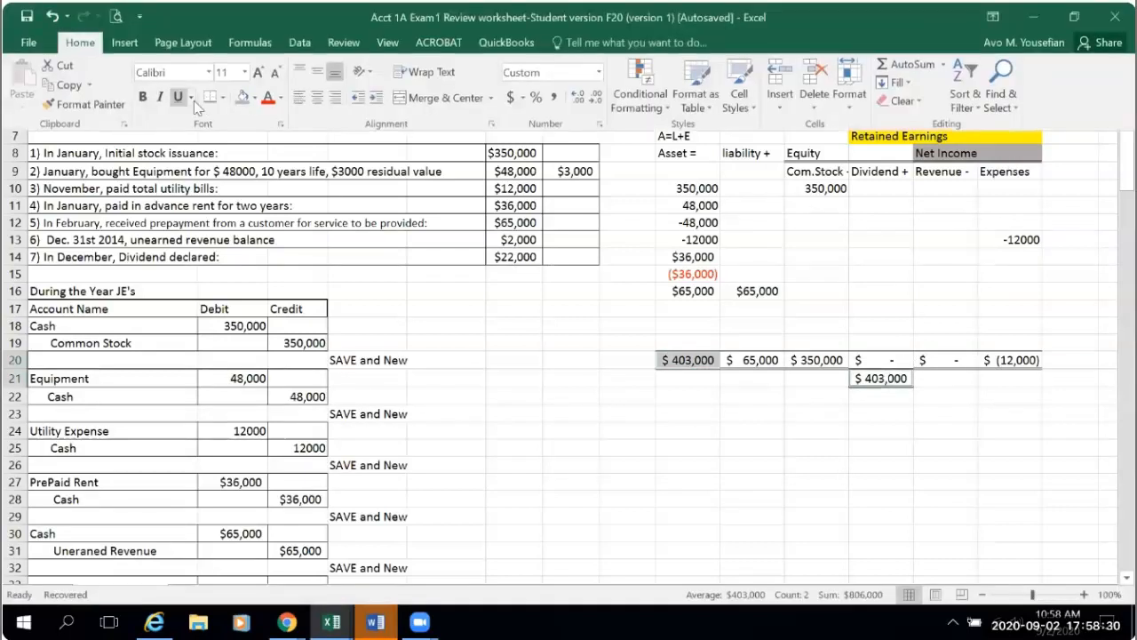
click(256, 99)
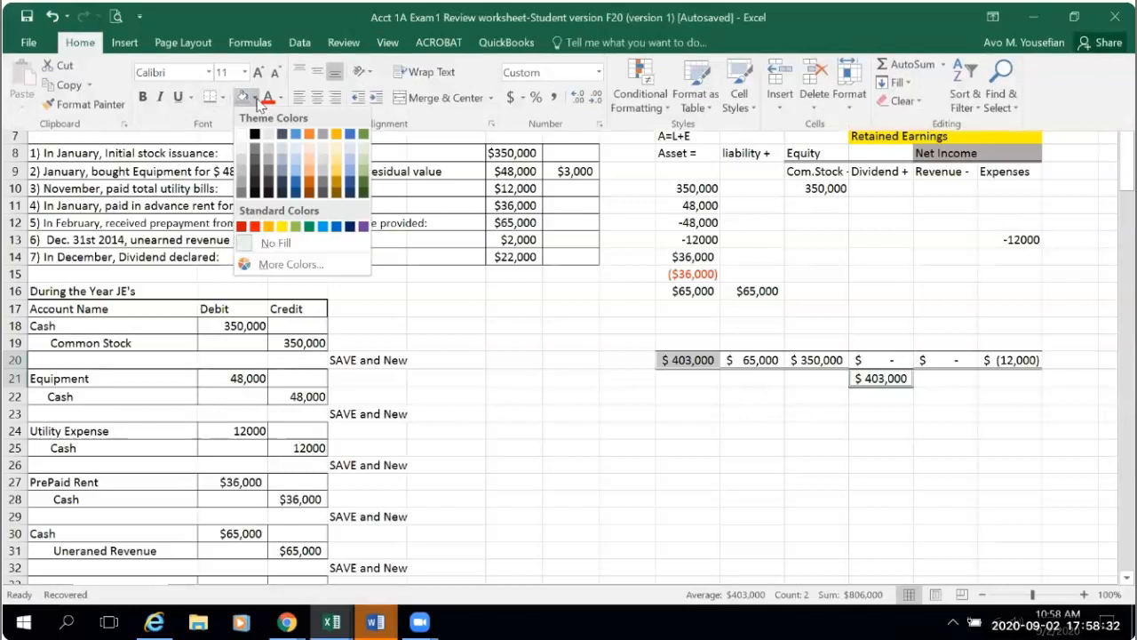
click(299, 172)
click(587, 505)
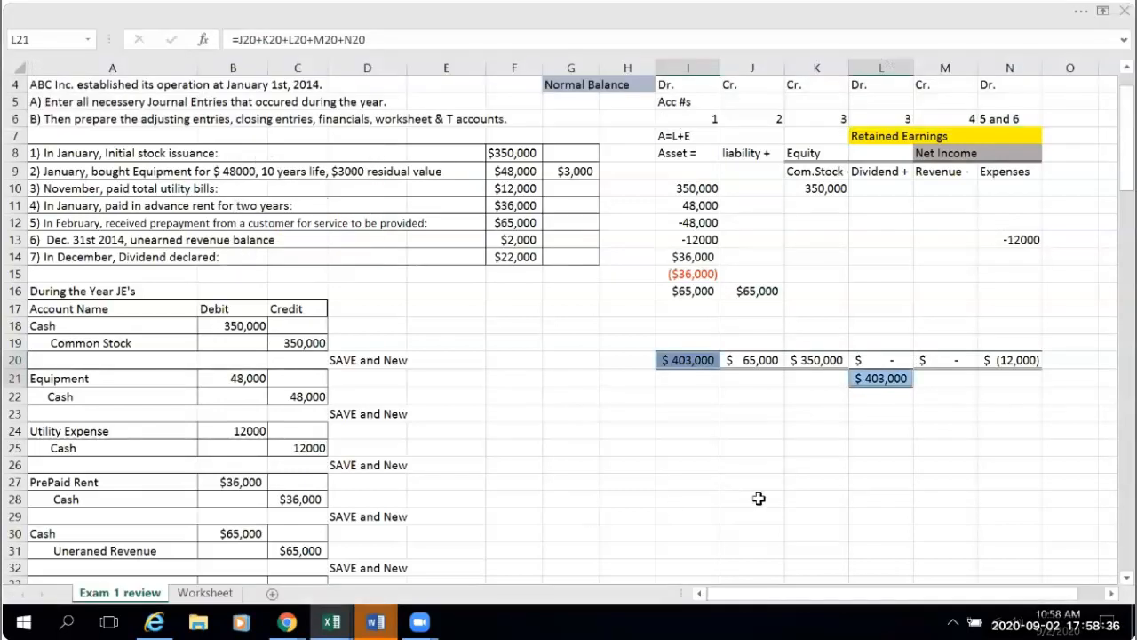
click(760, 499)
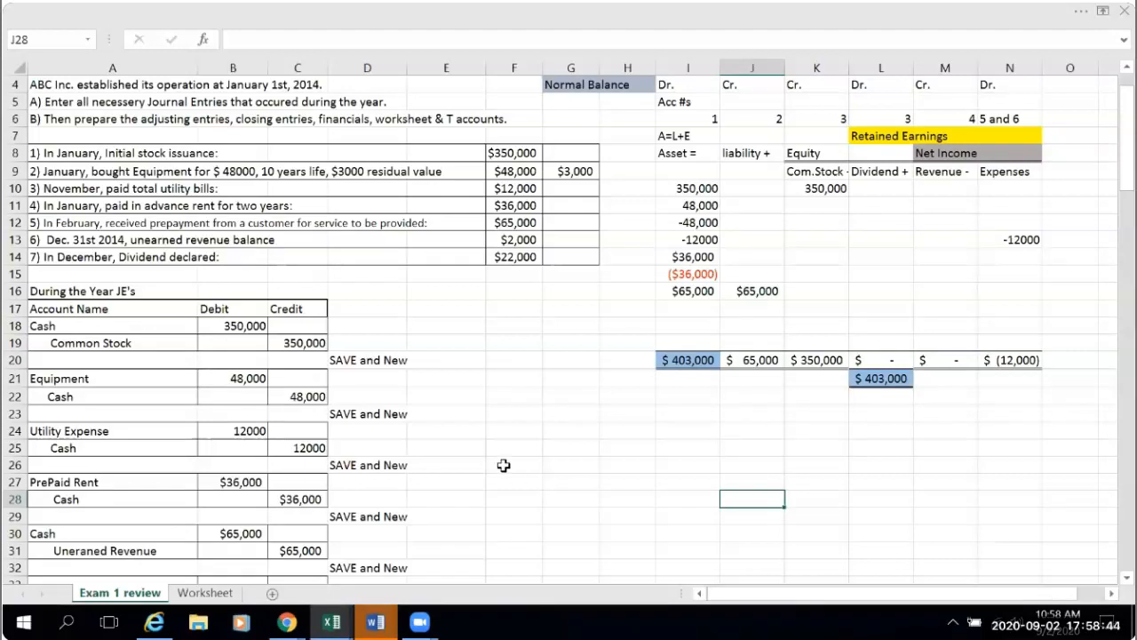
- Examine the unearned revenue transaction in row 13 and the dividend declaration in row 14 to determine the next journal entry
scroll(503, 464, down, 1)
scroll(503, 464, down, 1)
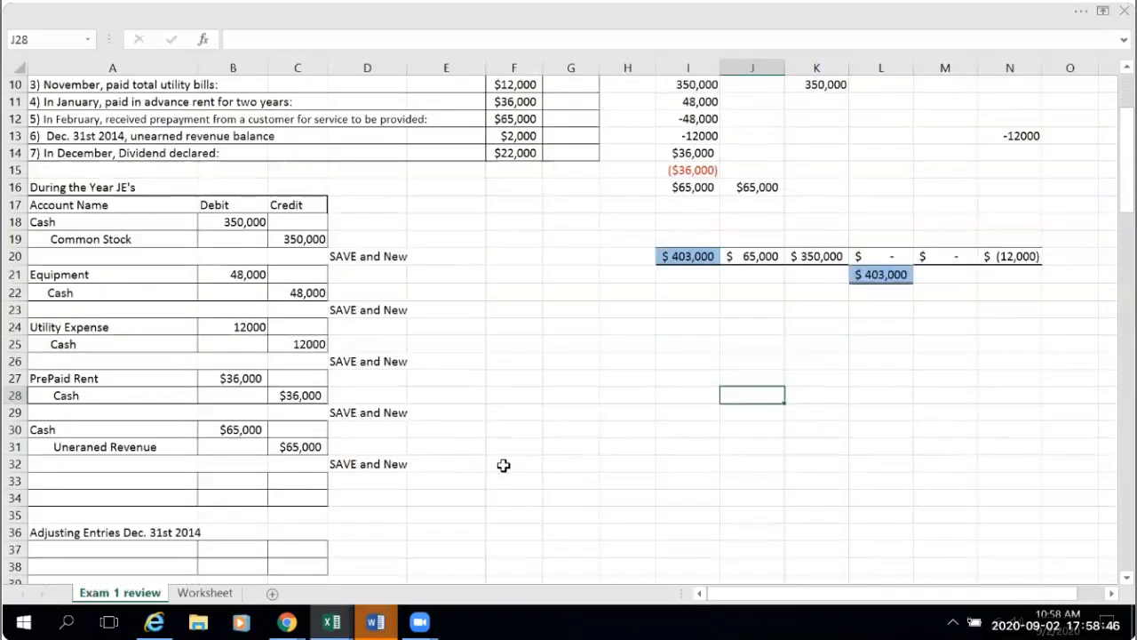
scroll(503, 465, up, 2)
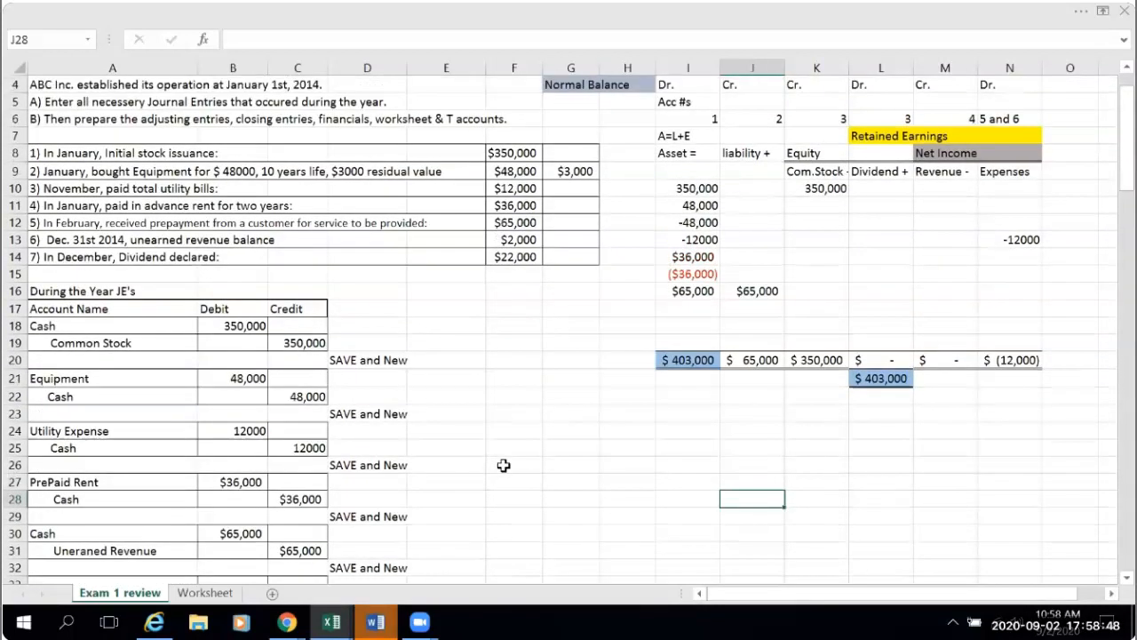
scroll(502, 465, down, 1)
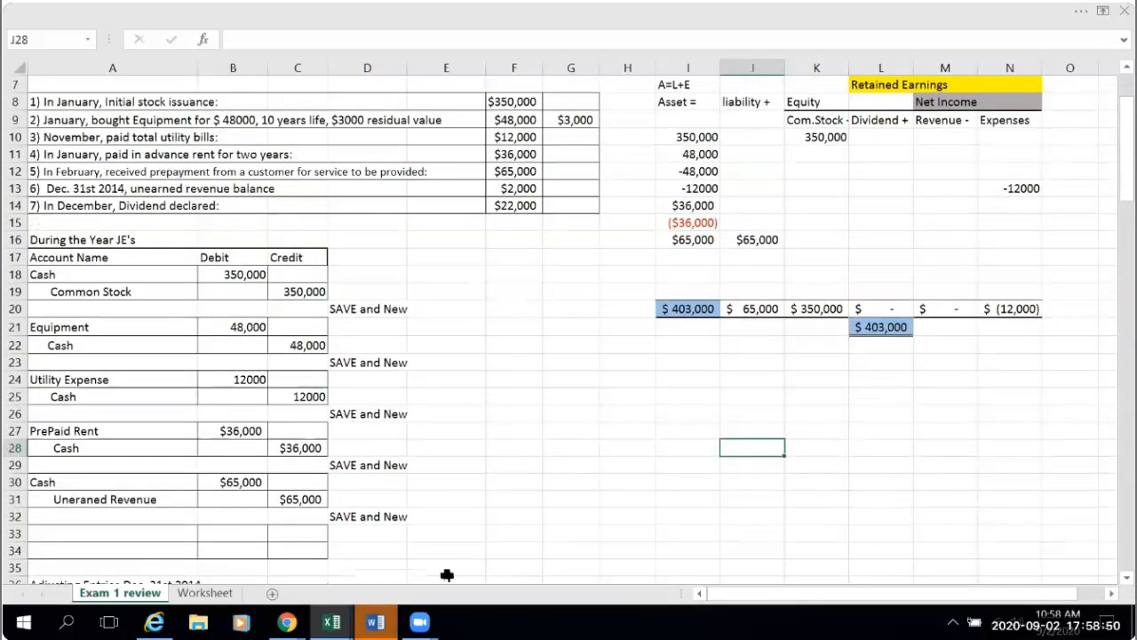
scroll(494, 491, down, 1)
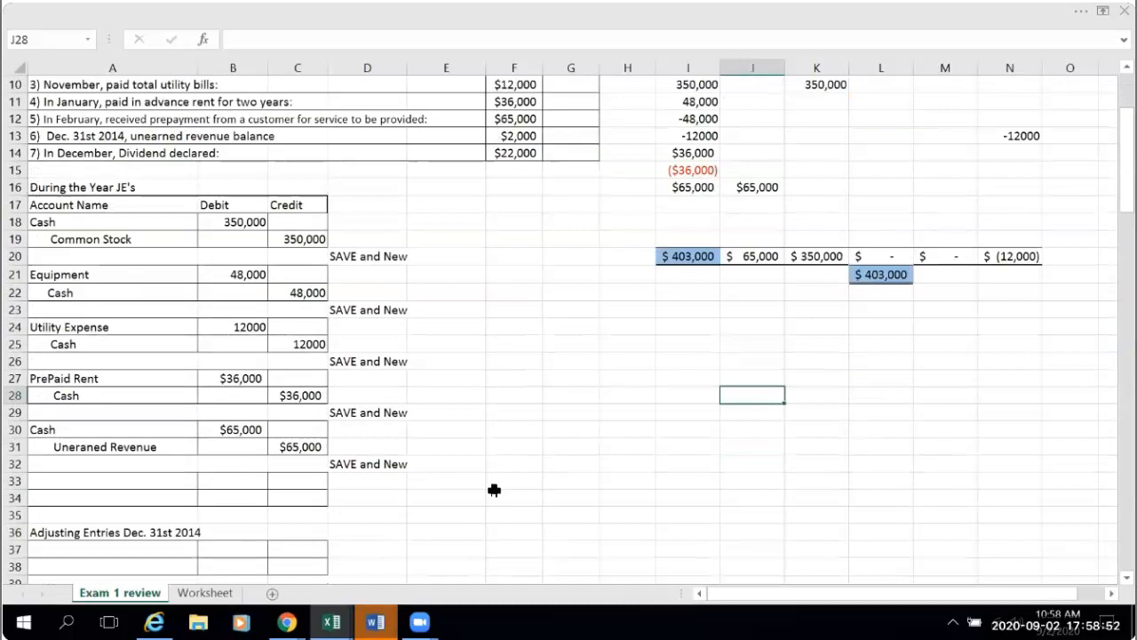
click(66, 480)
scroll(534, 418, up, 1)
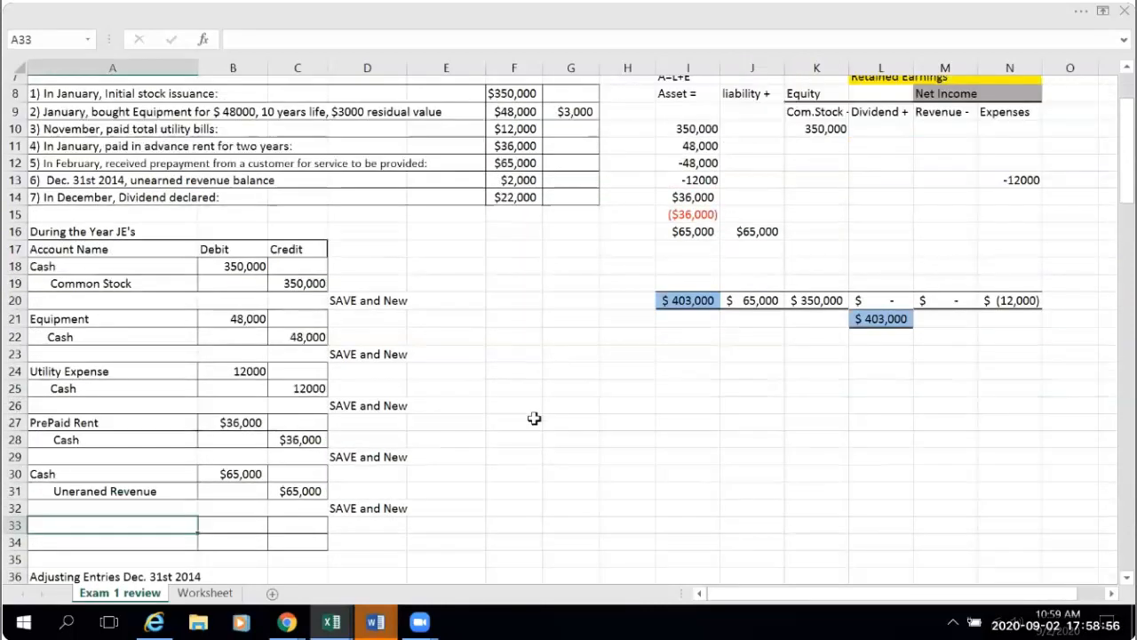
scroll(89, 185, up, 1)
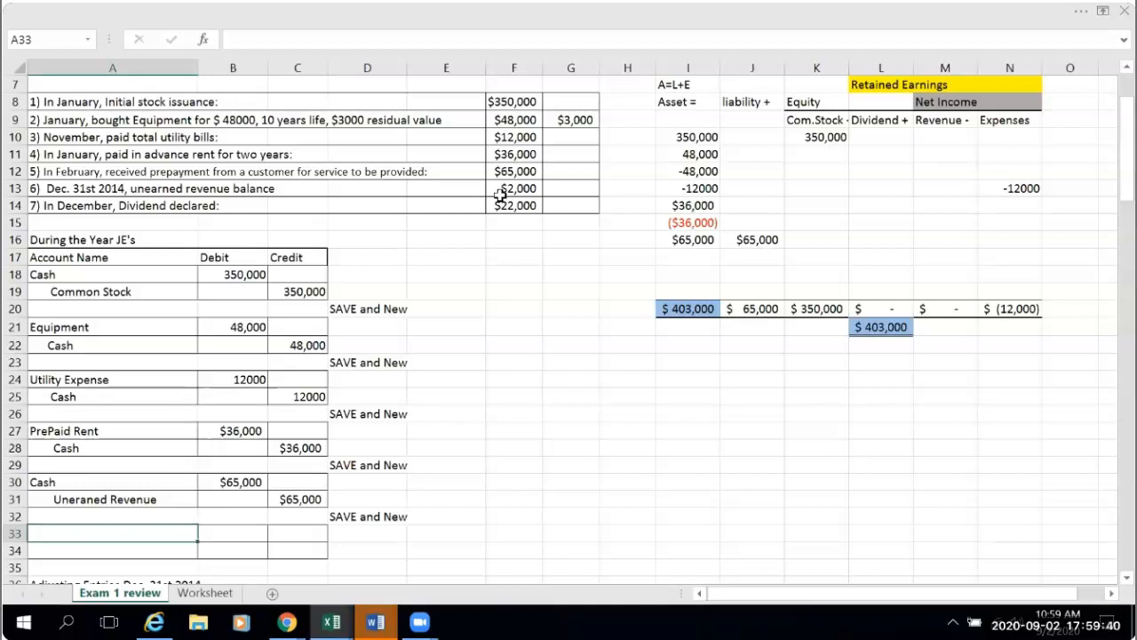
click(15, 188)
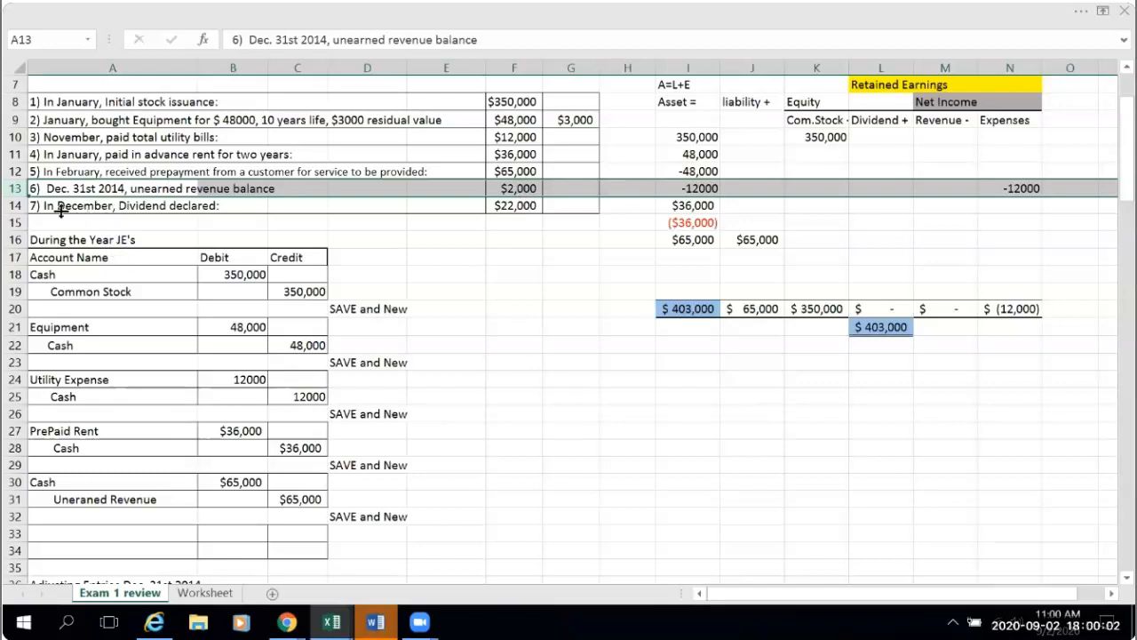
click(18, 205)
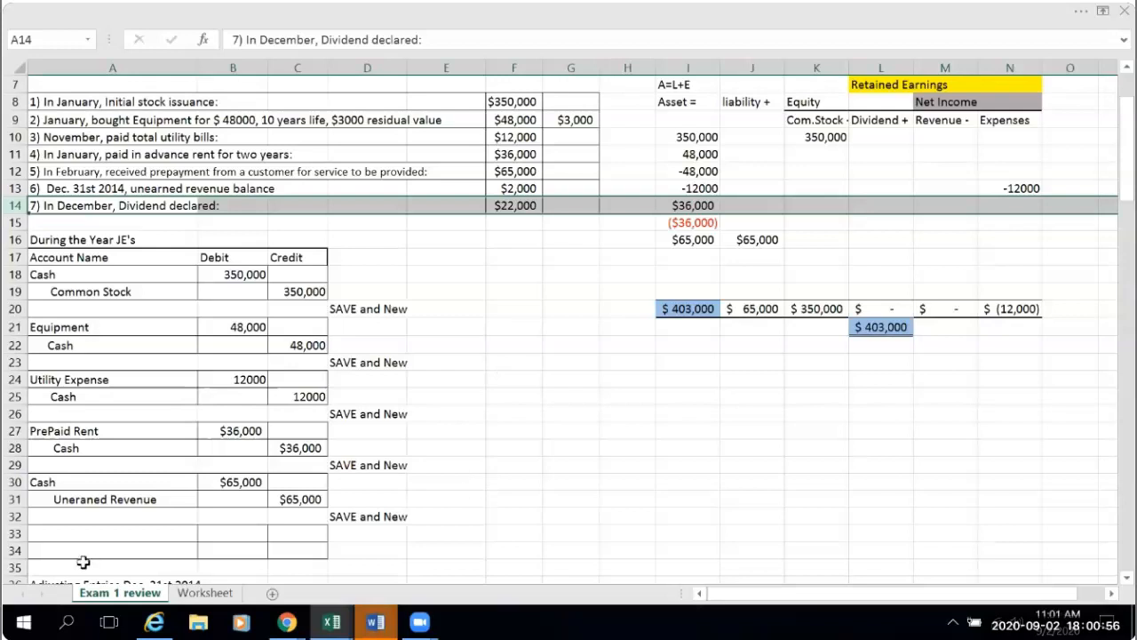
- Enter Dividend as the account name in A33 and link its debit in B33 to the declared amount in F14
click(67, 535)
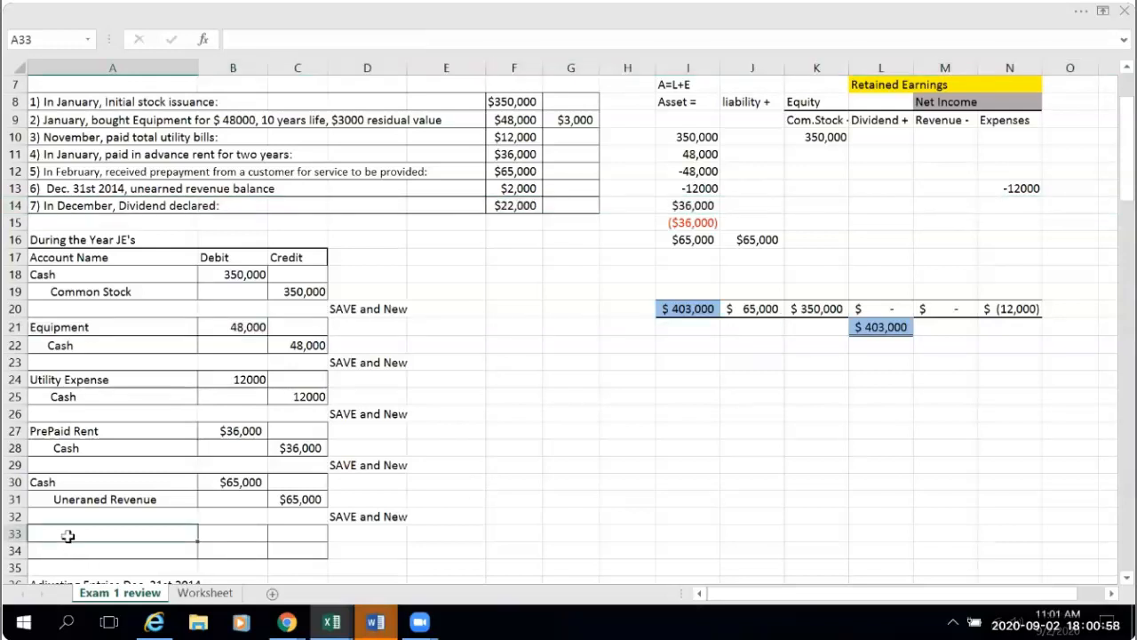
text(Dive)
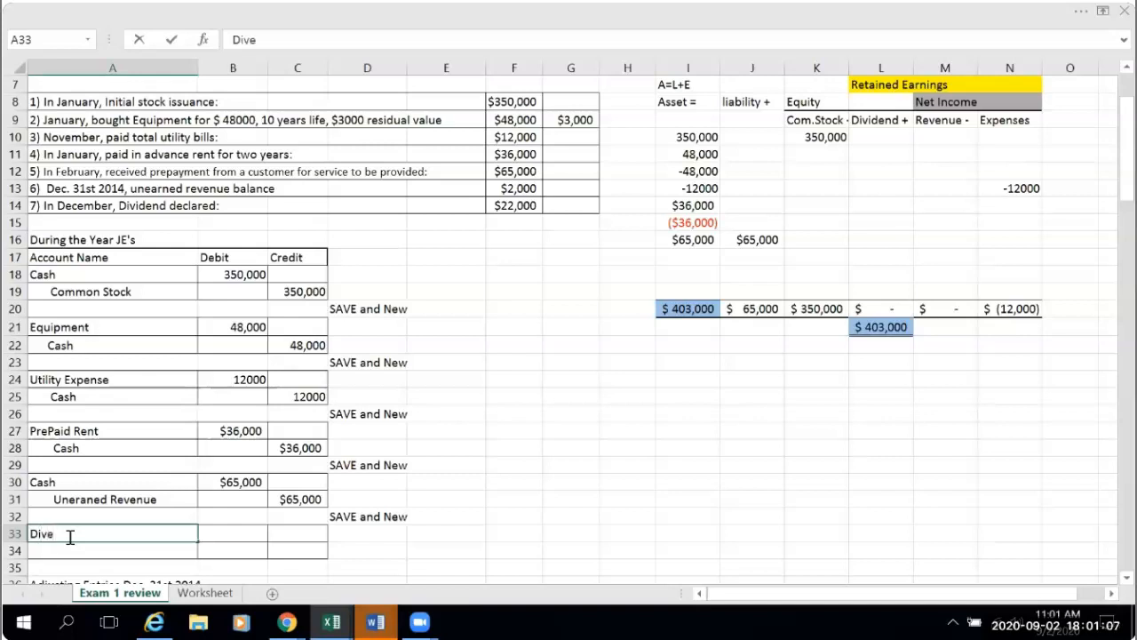
key(BackSpace)
text(idend)
click(254, 532)
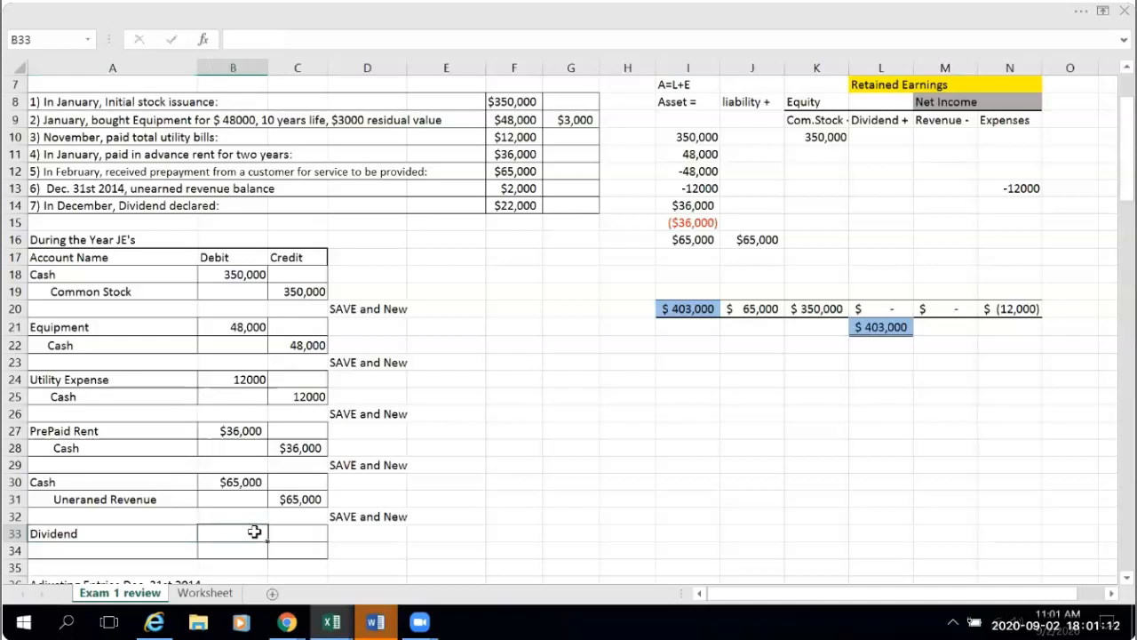
text(=)
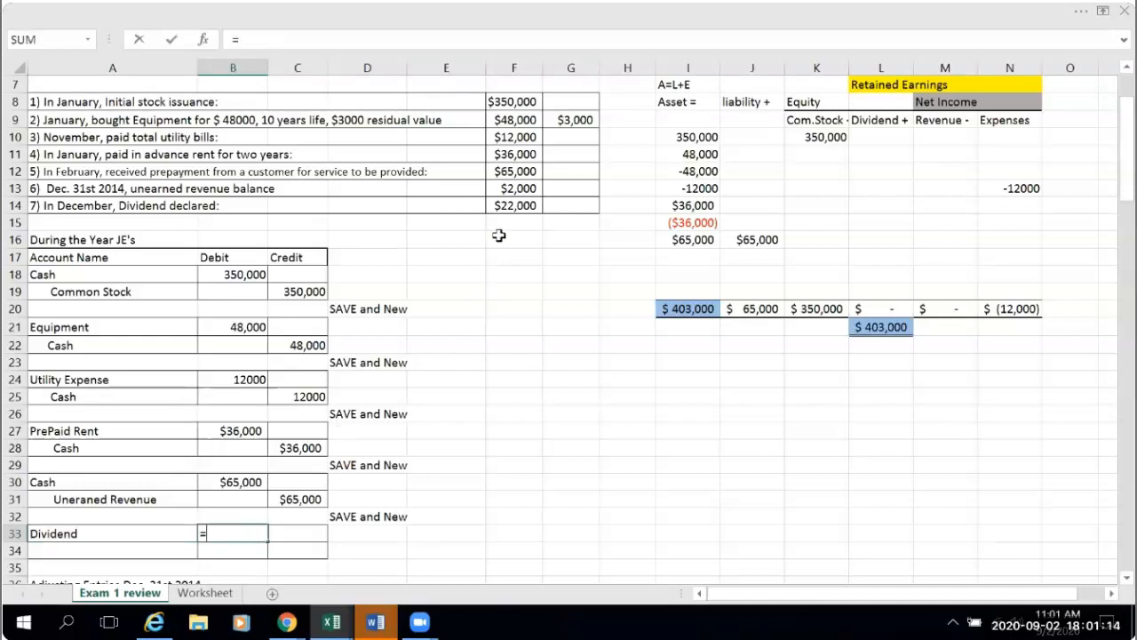
click(508, 205)
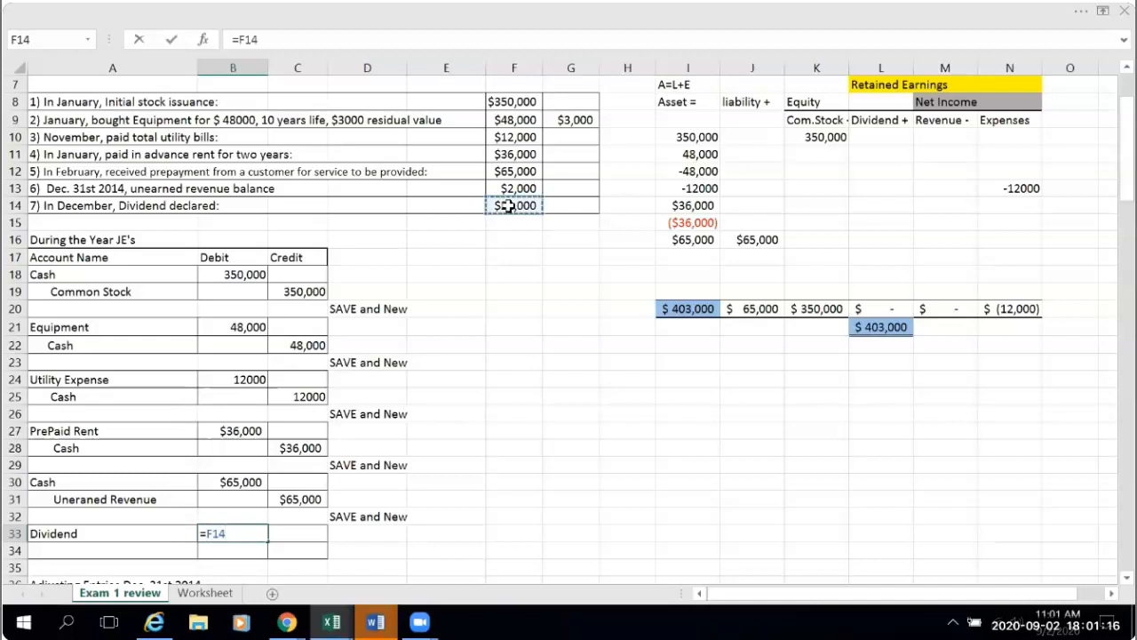
key(Return)
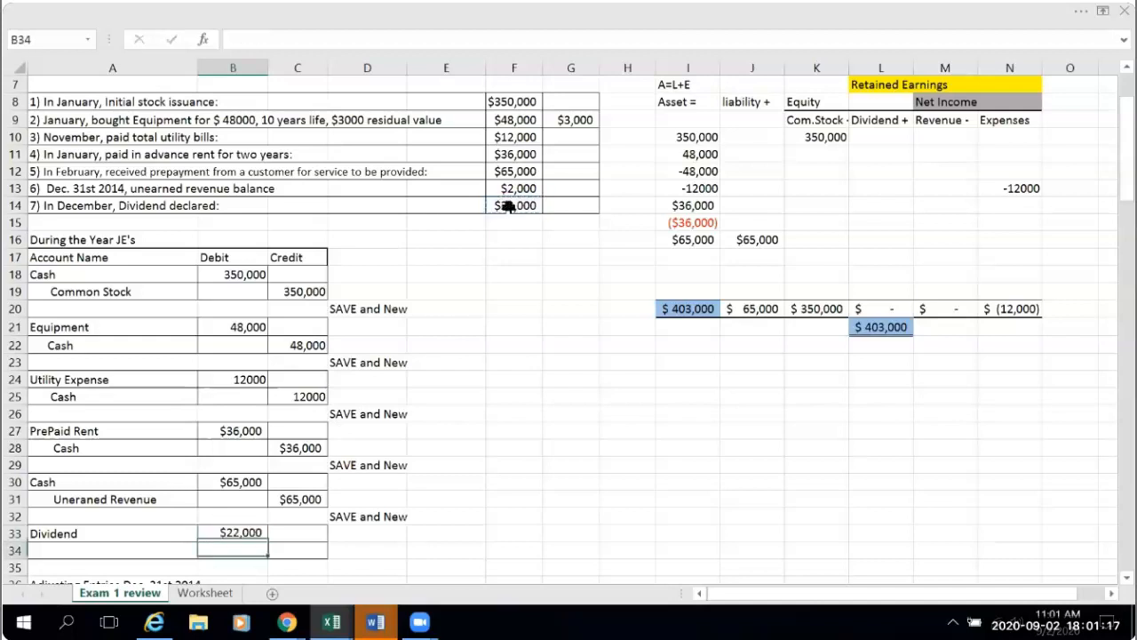
- Link the credit amount in C34 to the dividend debit in B33
click(281, 548)
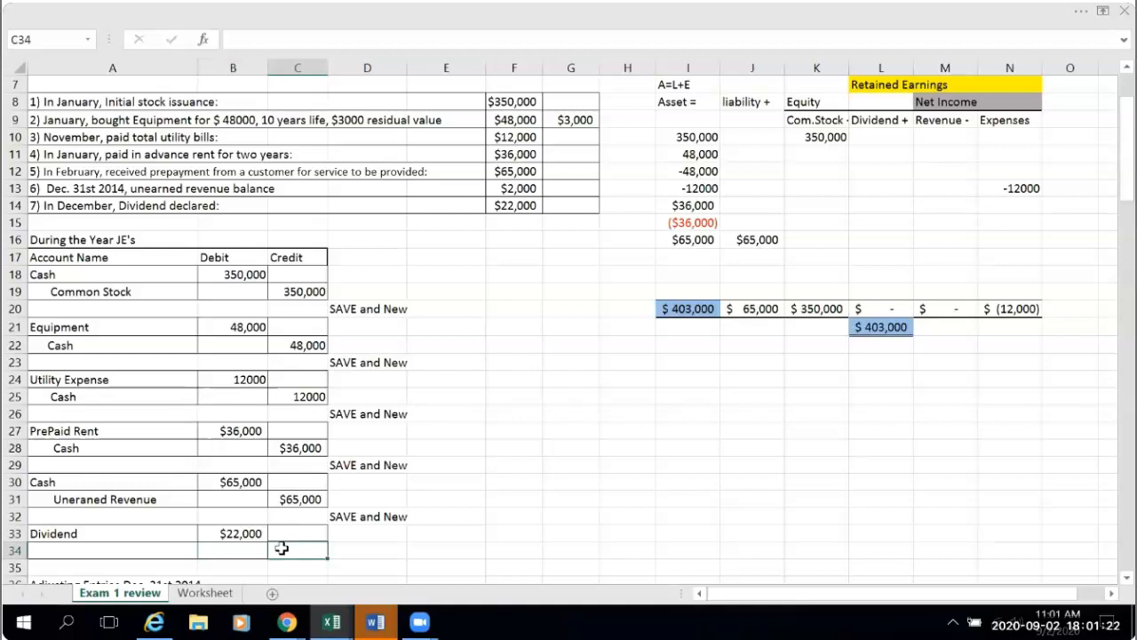
text(=)
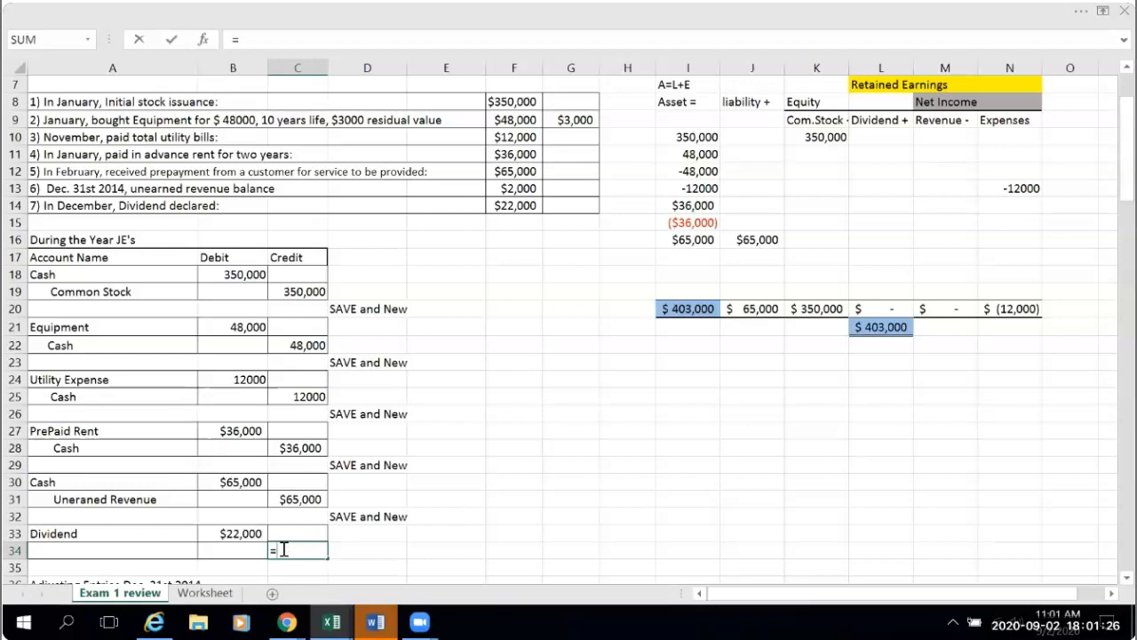
click(236, 533)
key(Return)
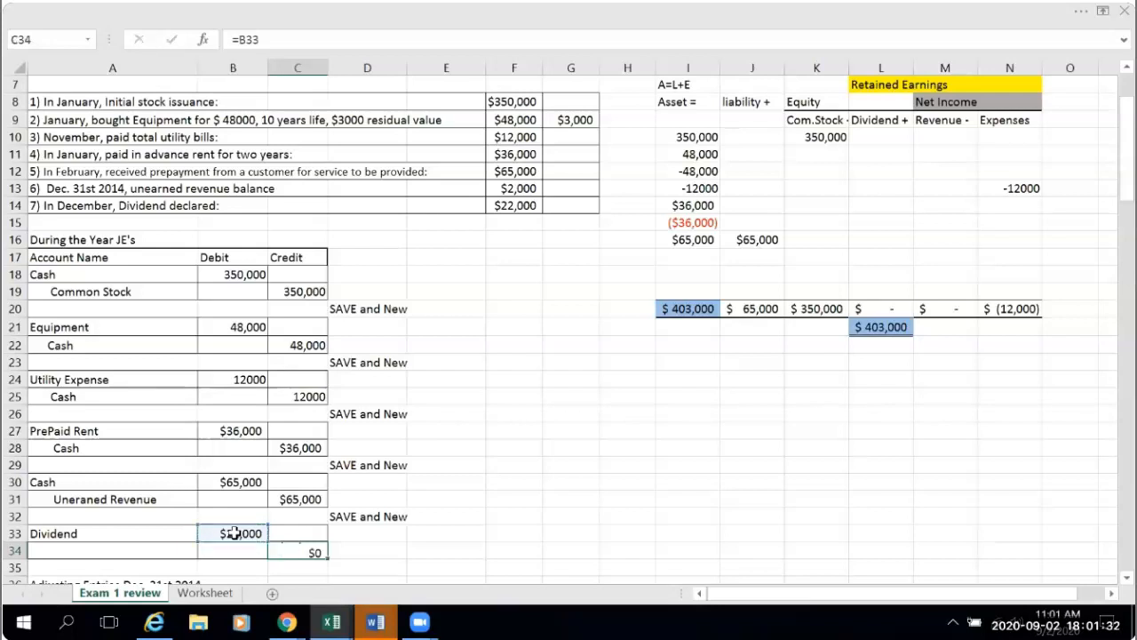
- Enter Cash, indented, as the credited account in A34 and check the normal balances listed in row 4
click(93, 551)
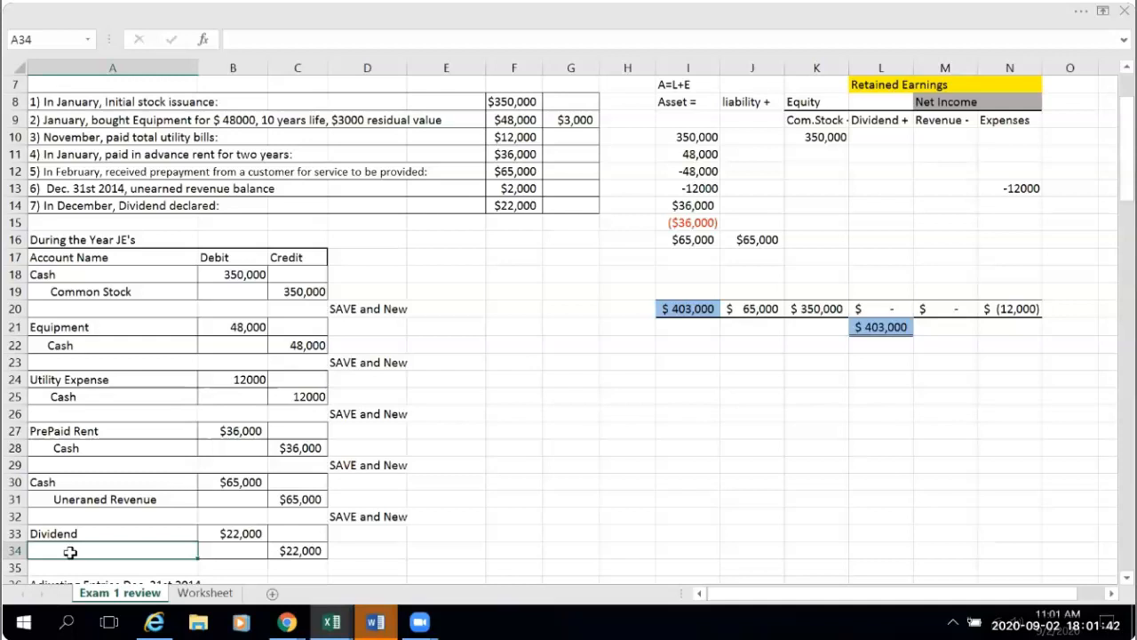
double_click(70, 552)
text(Cash)
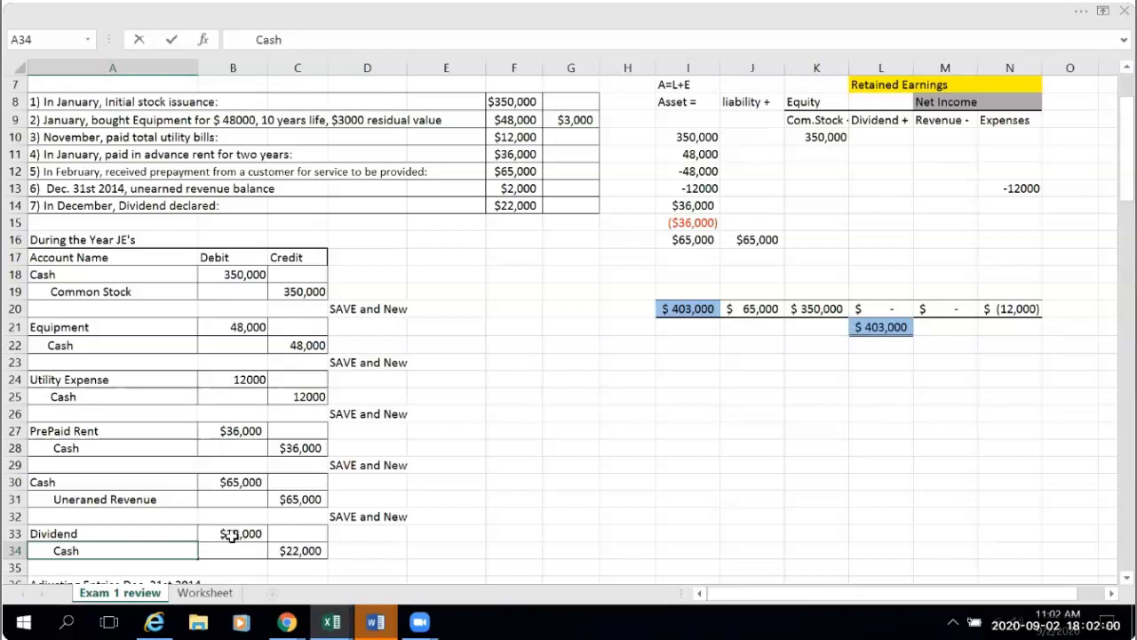
scroll(654, 436, up, 1)
scroll(654, 435, up, 2)
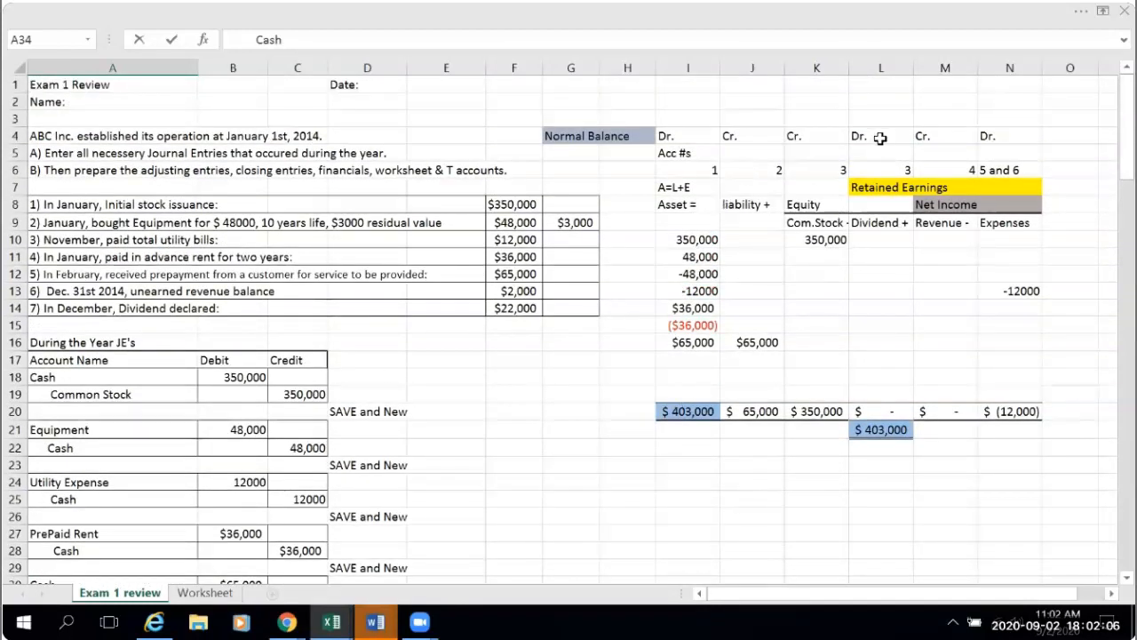
scroll(233, 570, down, 2)
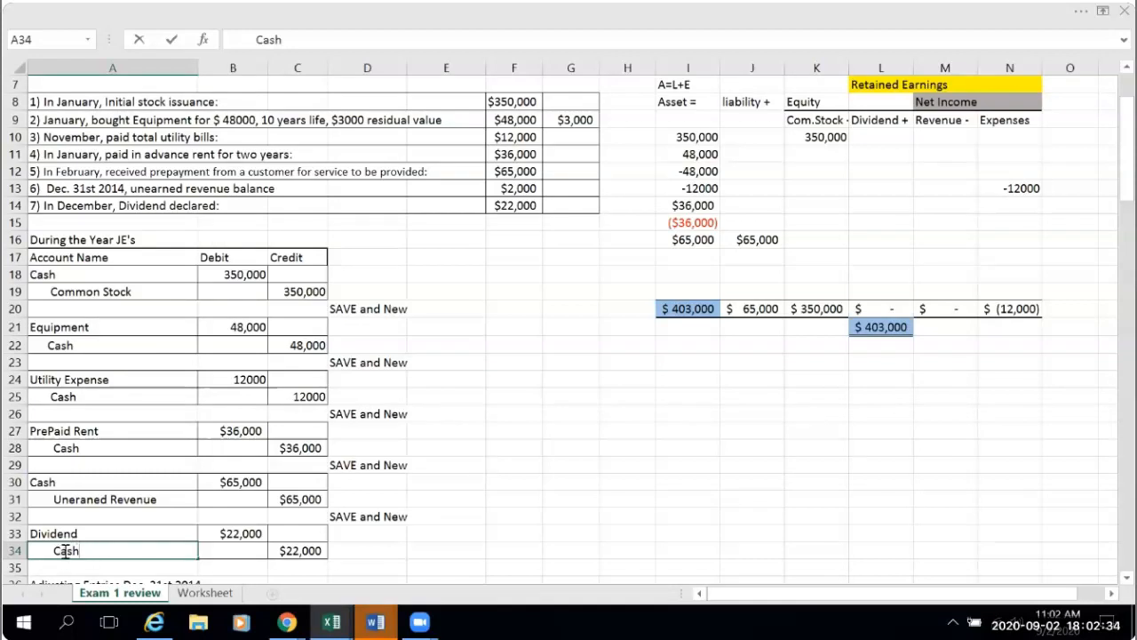
- Replace the credited account name in A34 with Dividend Payable, keeping the indent
key(BackSpace)
key(BackSpace)
key(BackSpace)
key(BackSpace)
text(Dividend Payble)
key(BackSpace)
key(BackSpace)
key(BackSpace)
text(able)
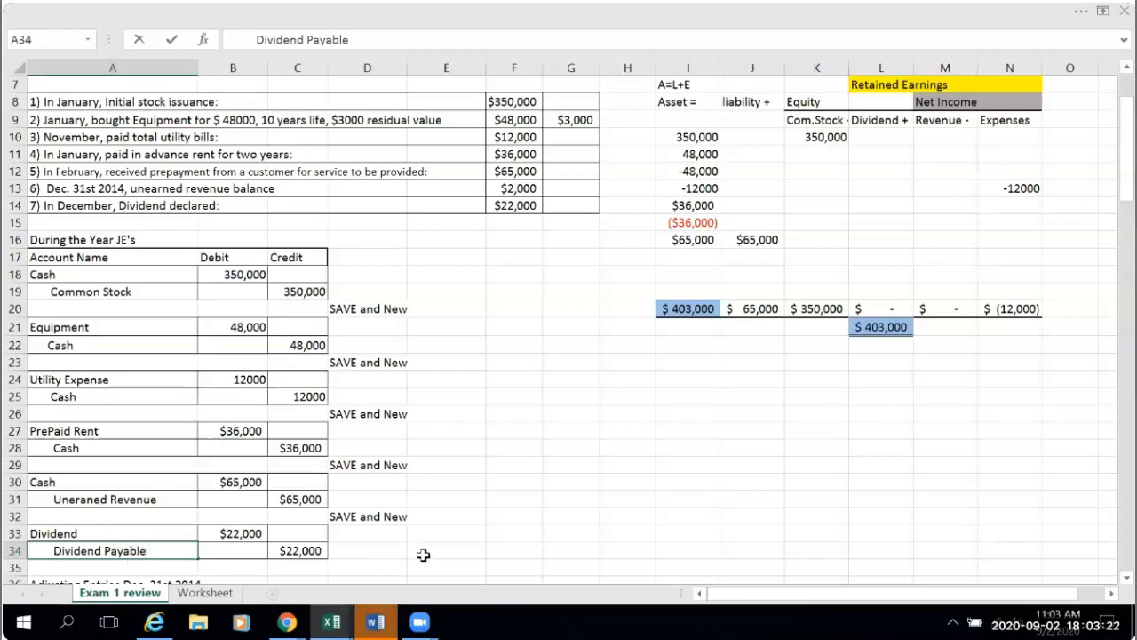
- Copy the "SAVE and New" note from D32 to D35 below the dividend entry
click(382, 518)
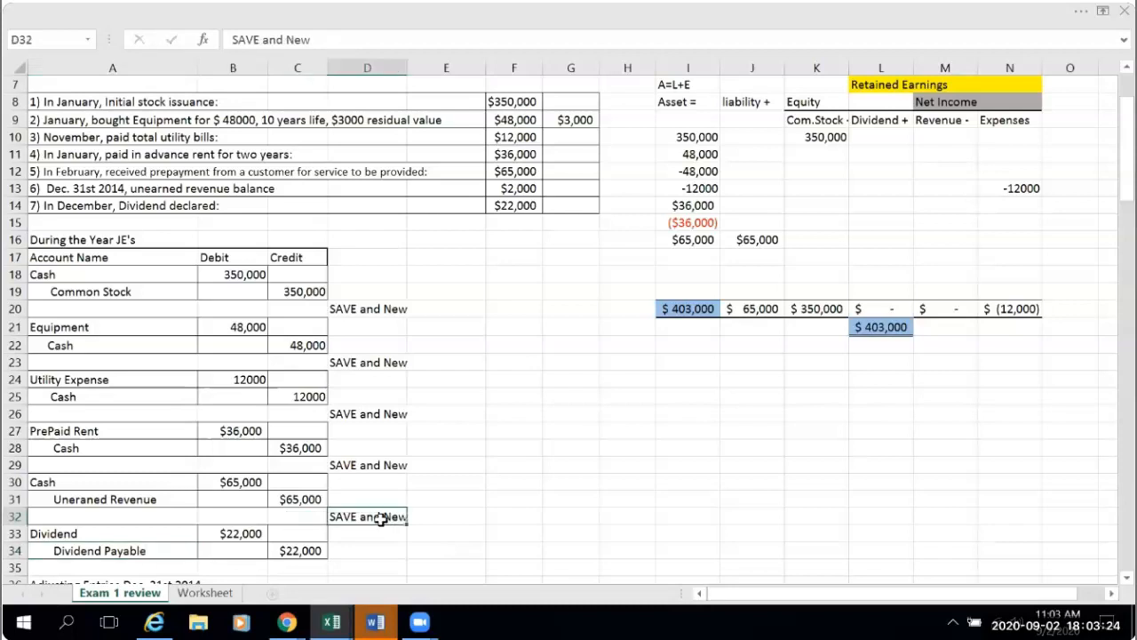
key(ctrl+c)
click(368, 569)
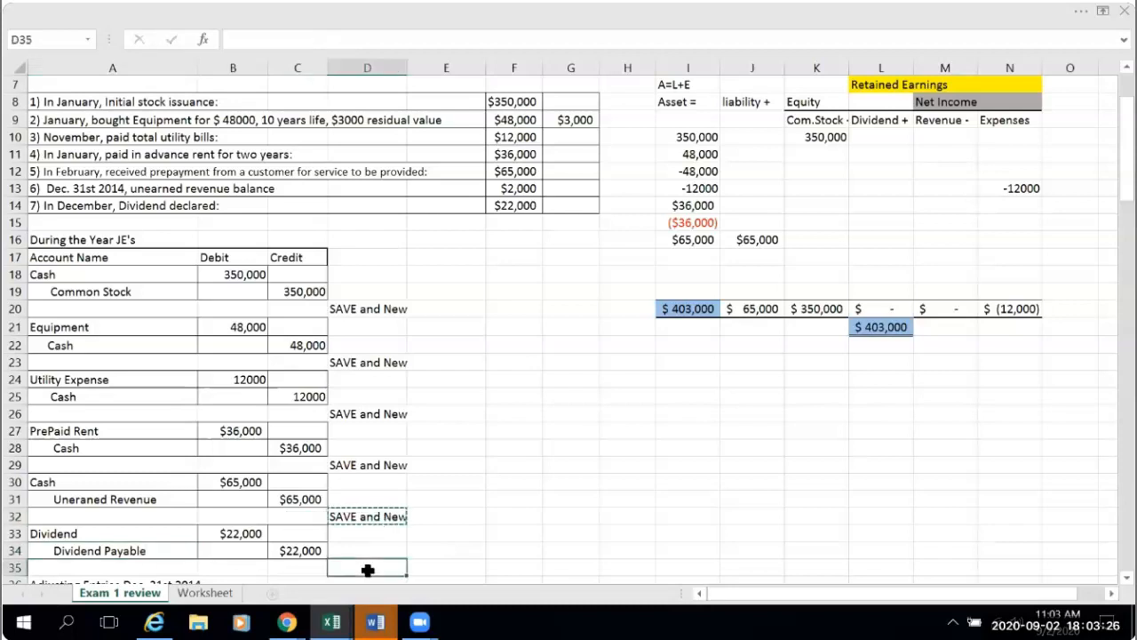
key(ctrl+v)
click(518, 530)
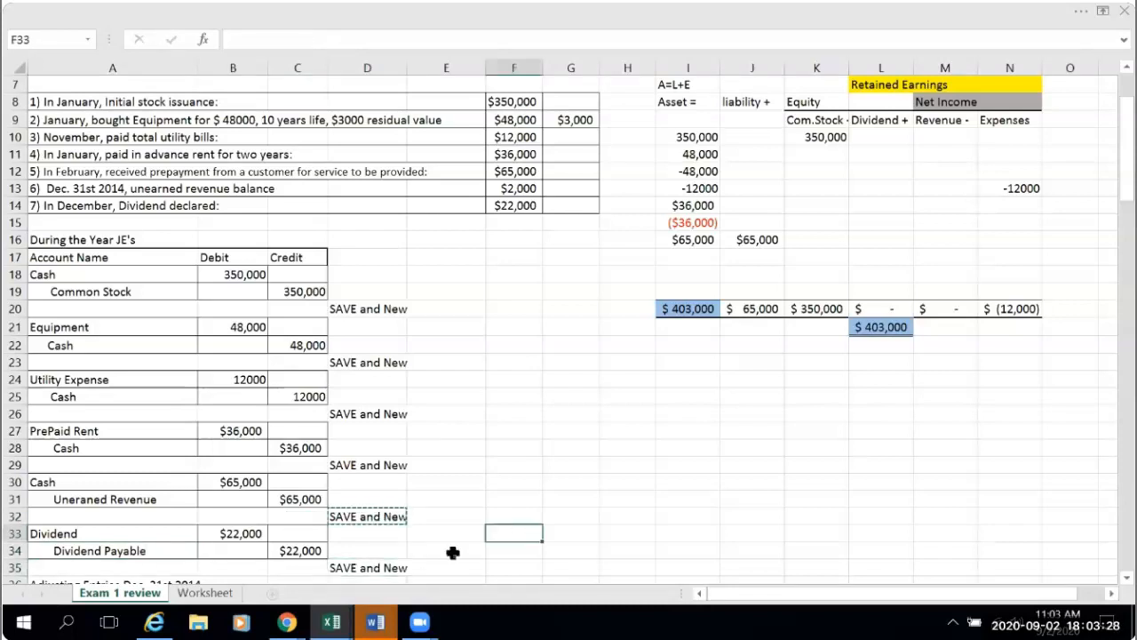
click(380, 569)
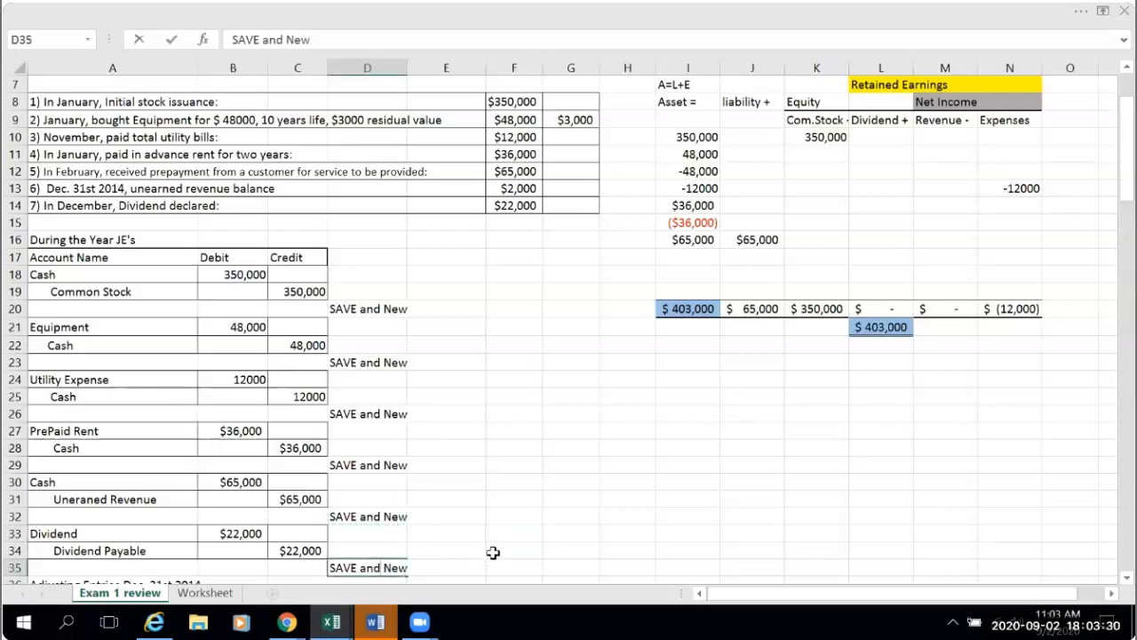
- Head the blank General Ledger T-account beside Unearned Rev. with "Dividend #" in D111
scroll(503, 531, down, 1)
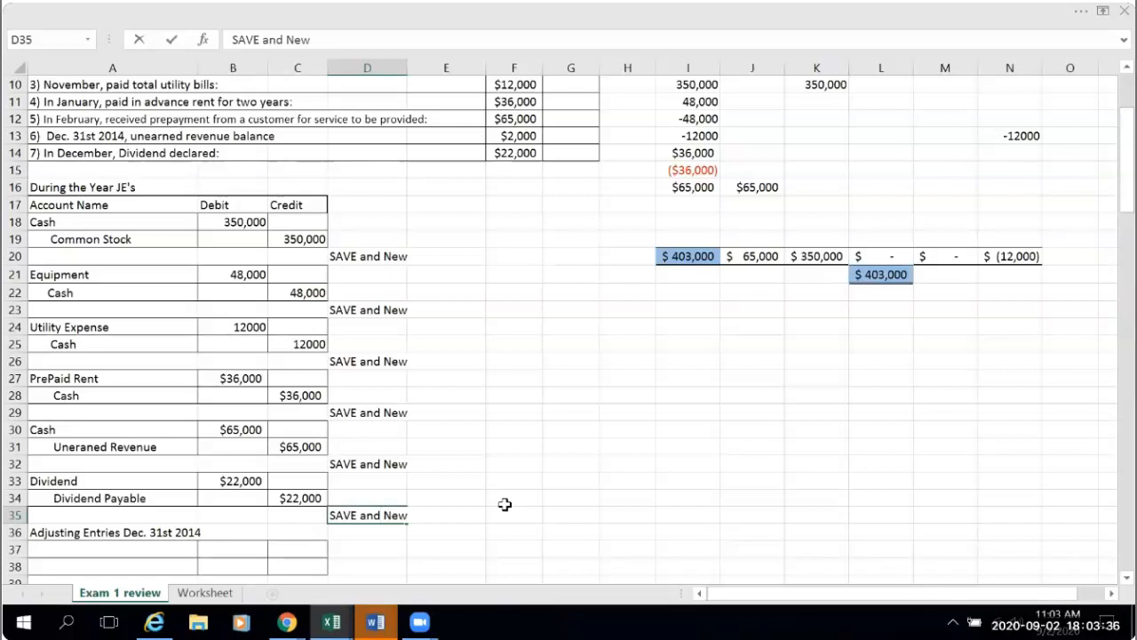
scroll(504, 504, down, 1)
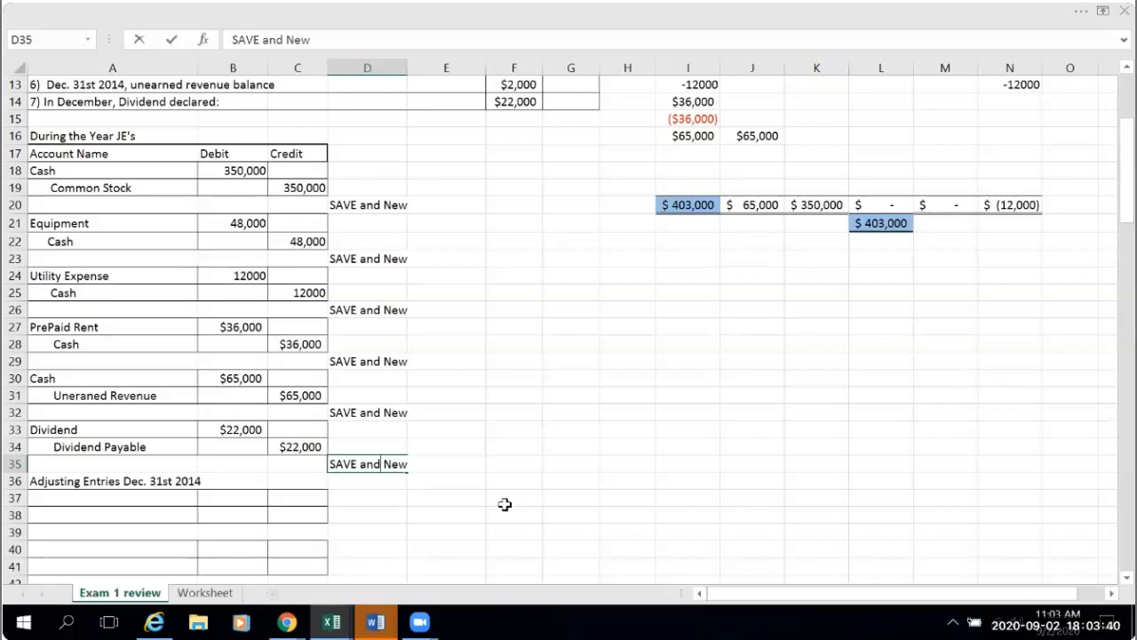
scroll(504, 503, down, 11)
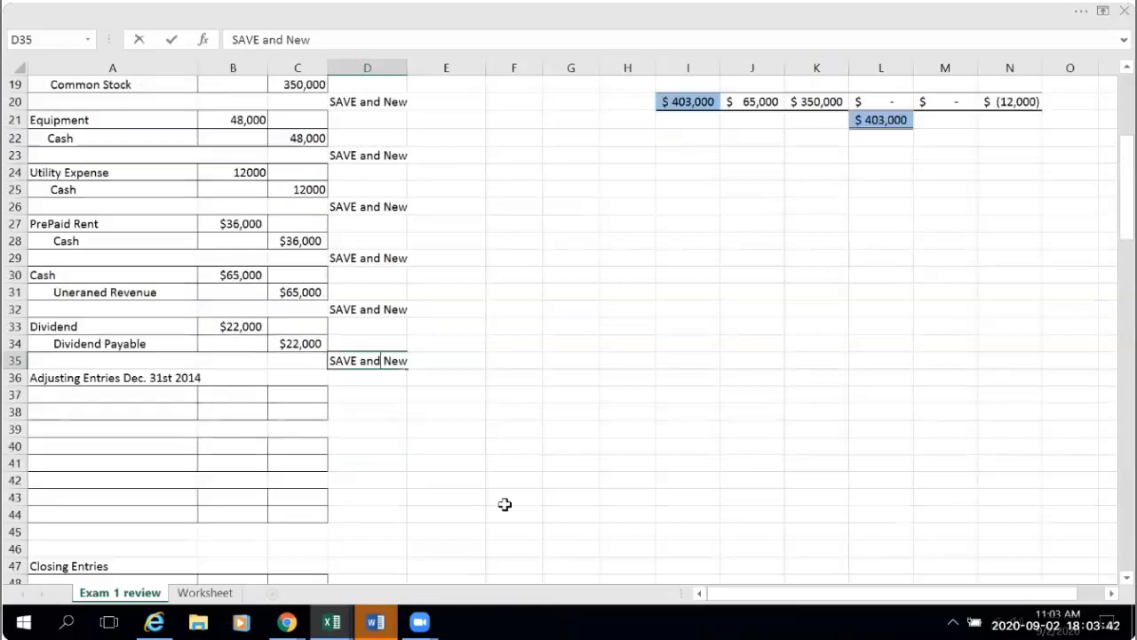
scroll(503, 504, down, 12)
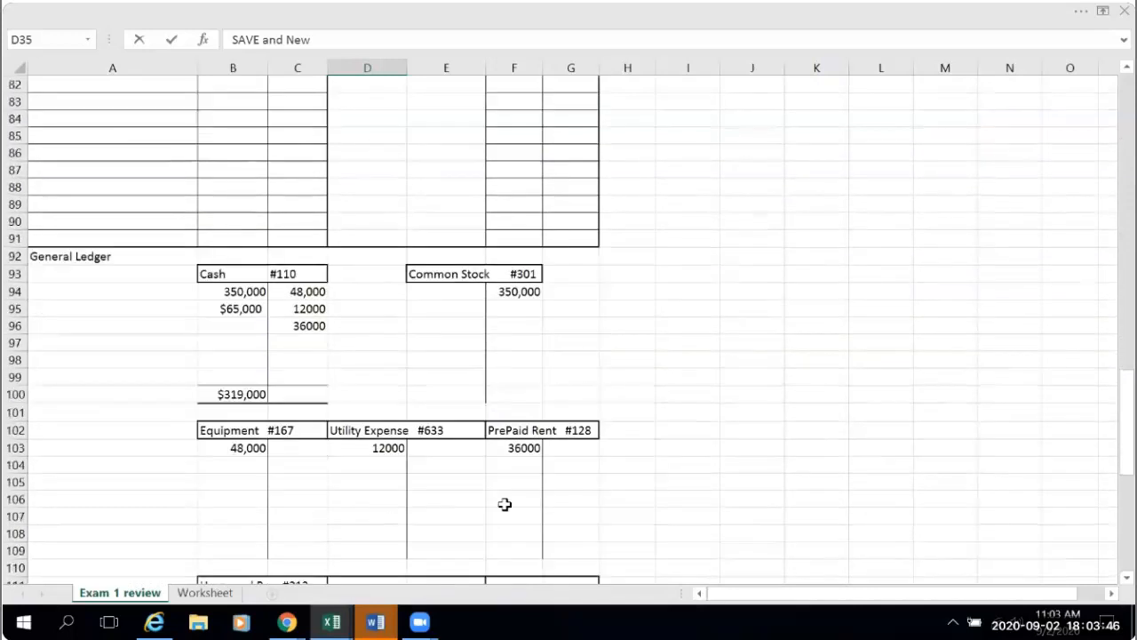
scroll(504, 503, down, 3)
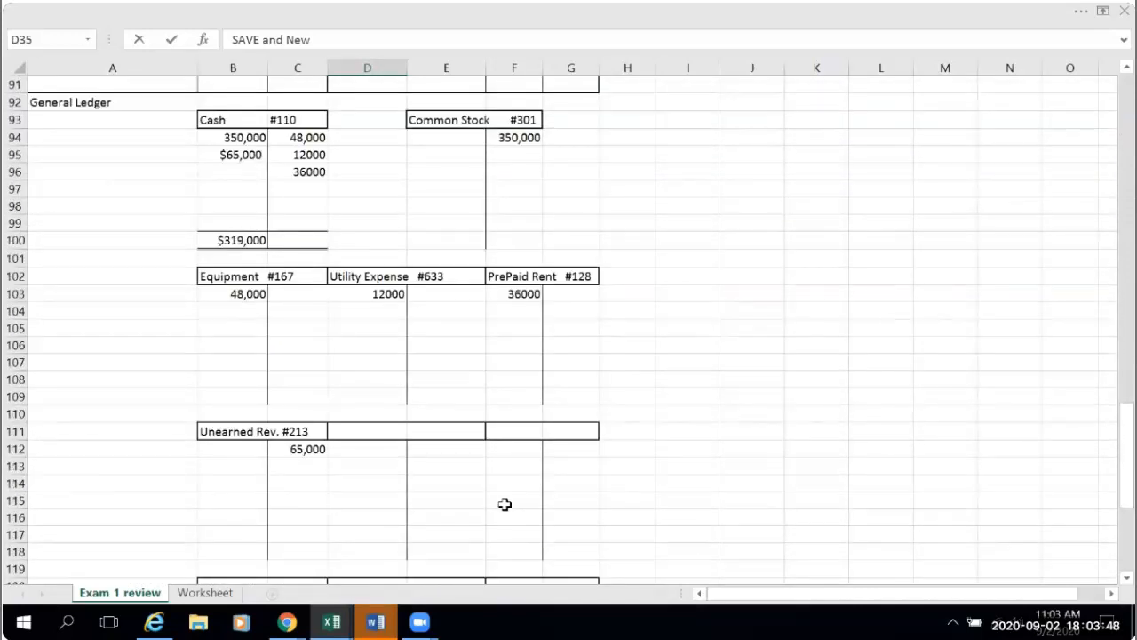
click(377, 430)
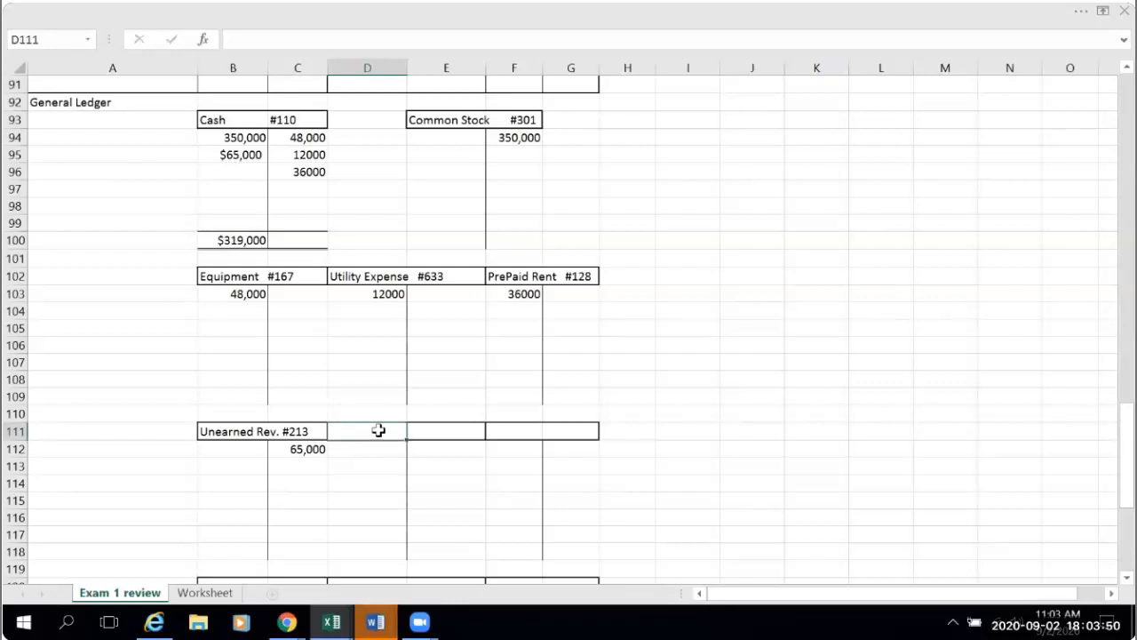
text(Dividend #)
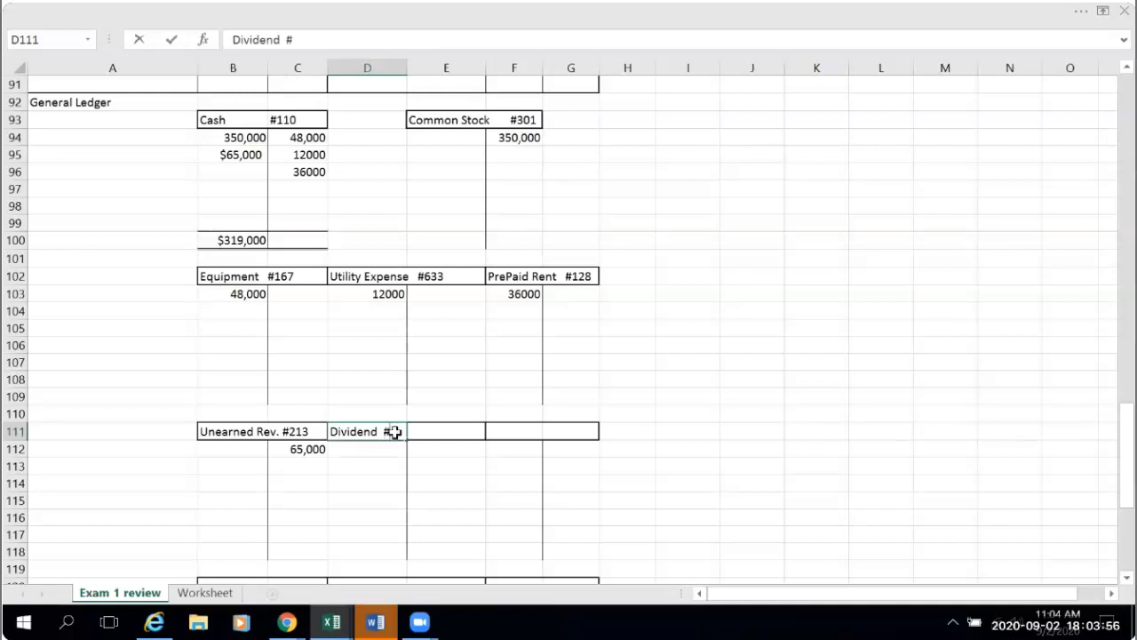
click(754, 397)
- Check the account-class numbers in row 6 and the account list on the Worksheet sheet for the Dividend account's number
scroll(776, 383, up, 6)
scroll(776, 383, up, 20)
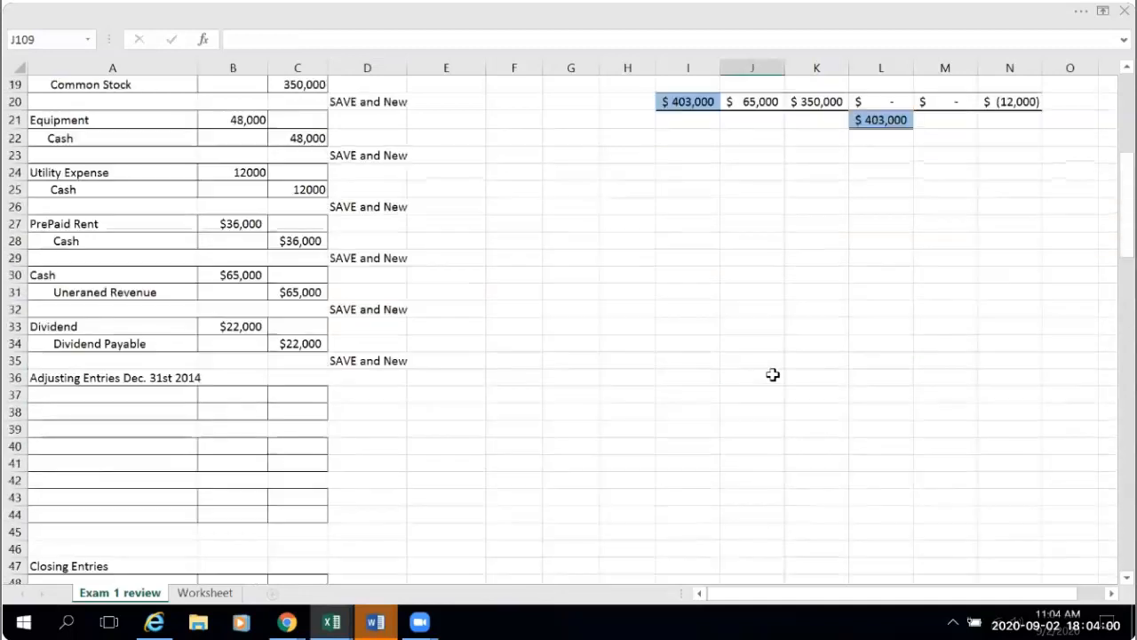
scroll(773, 374, up, 4)
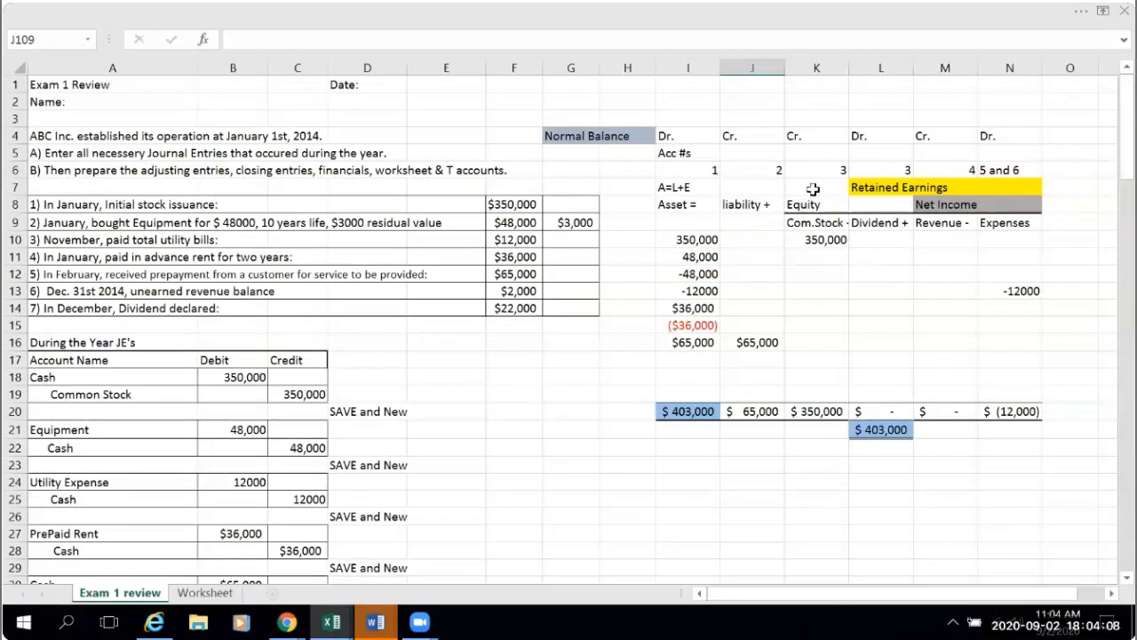
scroll(909, 485, down, 12)
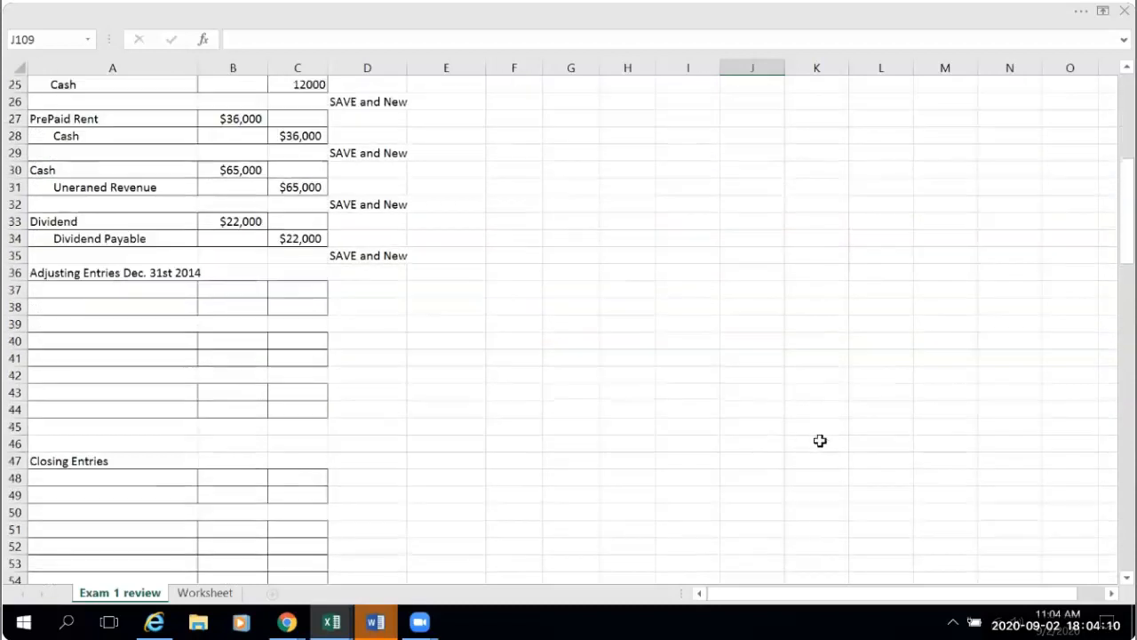
scroll(780, 428, down, 15)
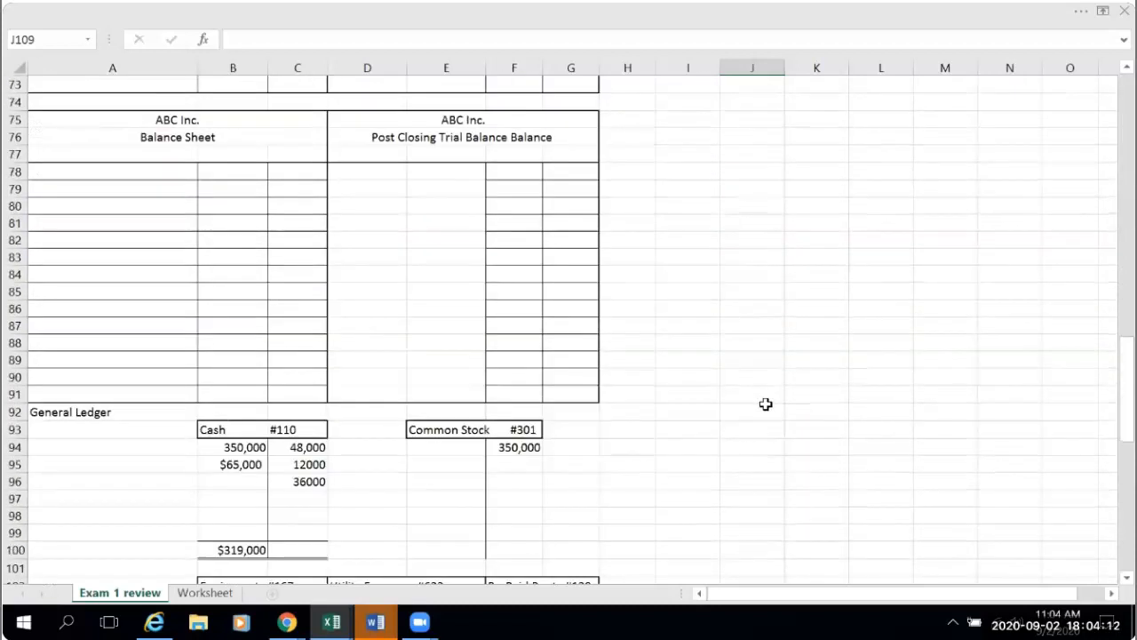
scroll(766, 404, down, 4)
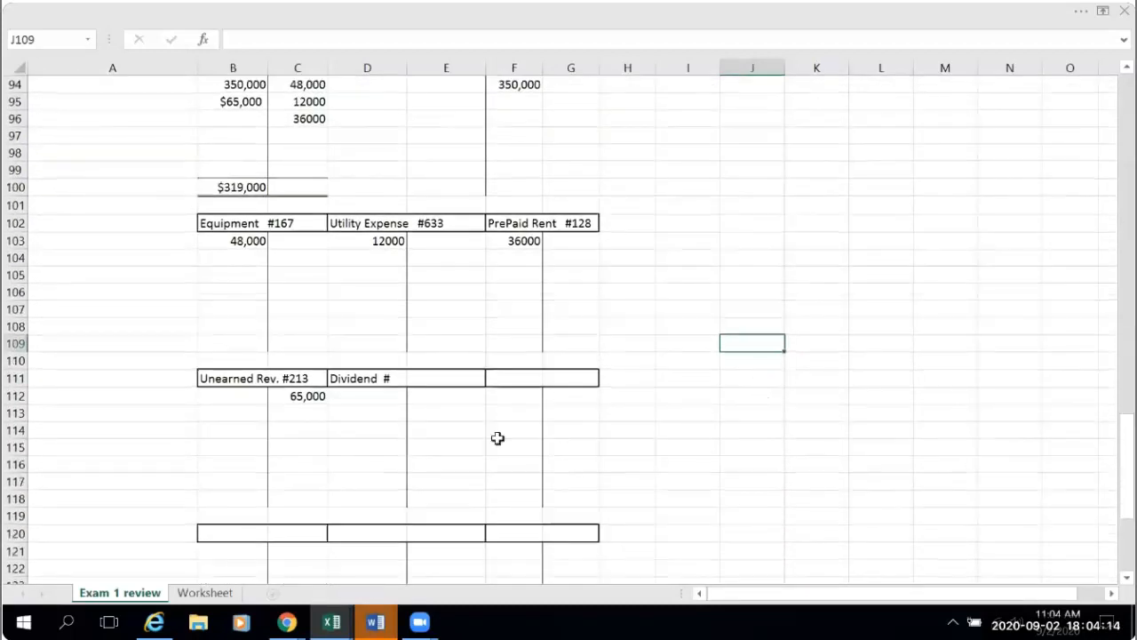
click(352, 379)
click(299, 39)
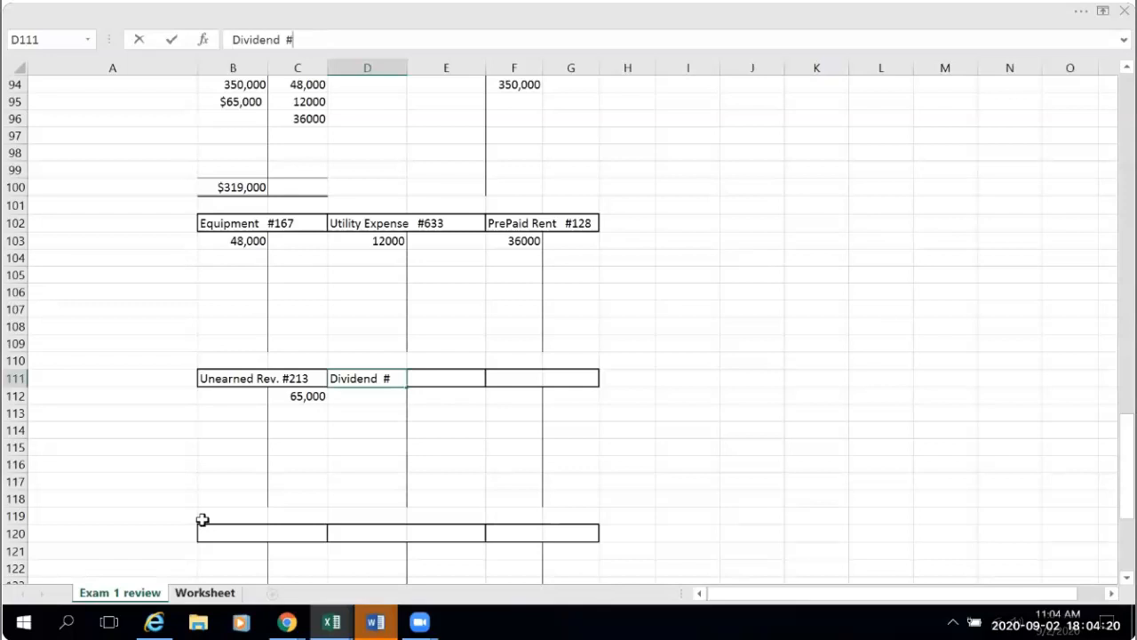
click(204, 592)
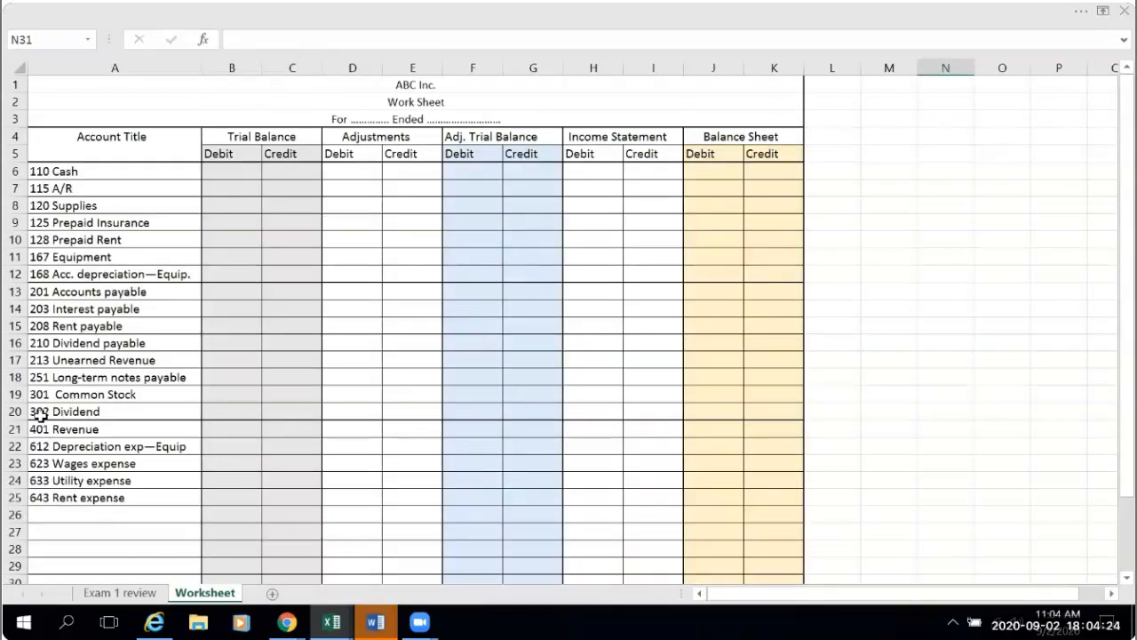
click(106, 592)
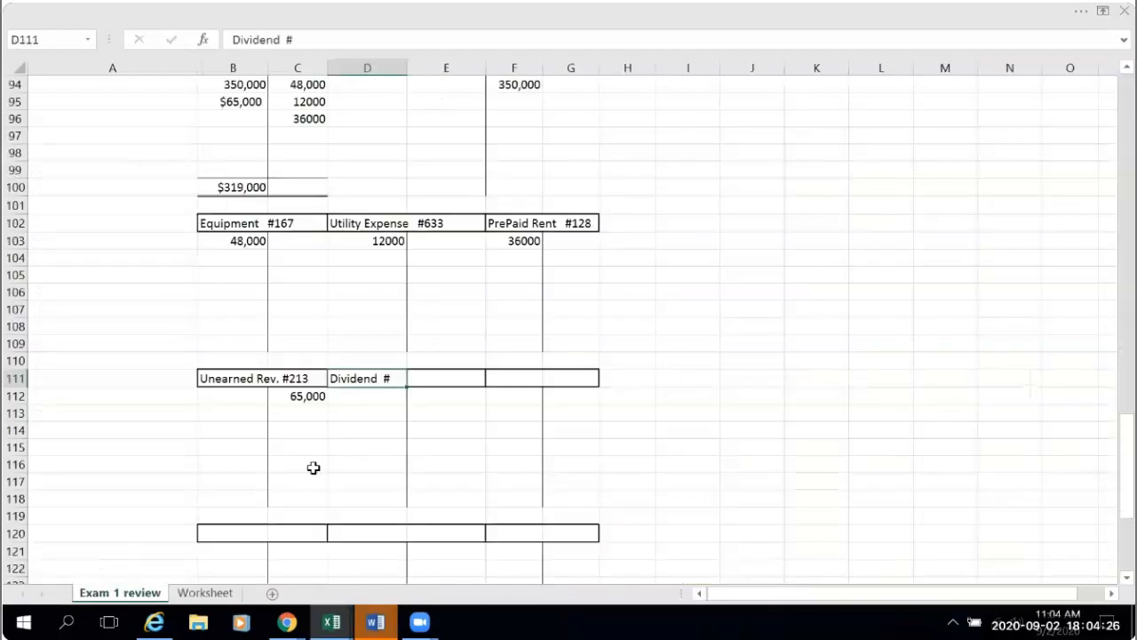
- Add 302 after the # in the D111 heading and widen the gap between Dividend and #302 with spaces
click(299, 33)
text(302)
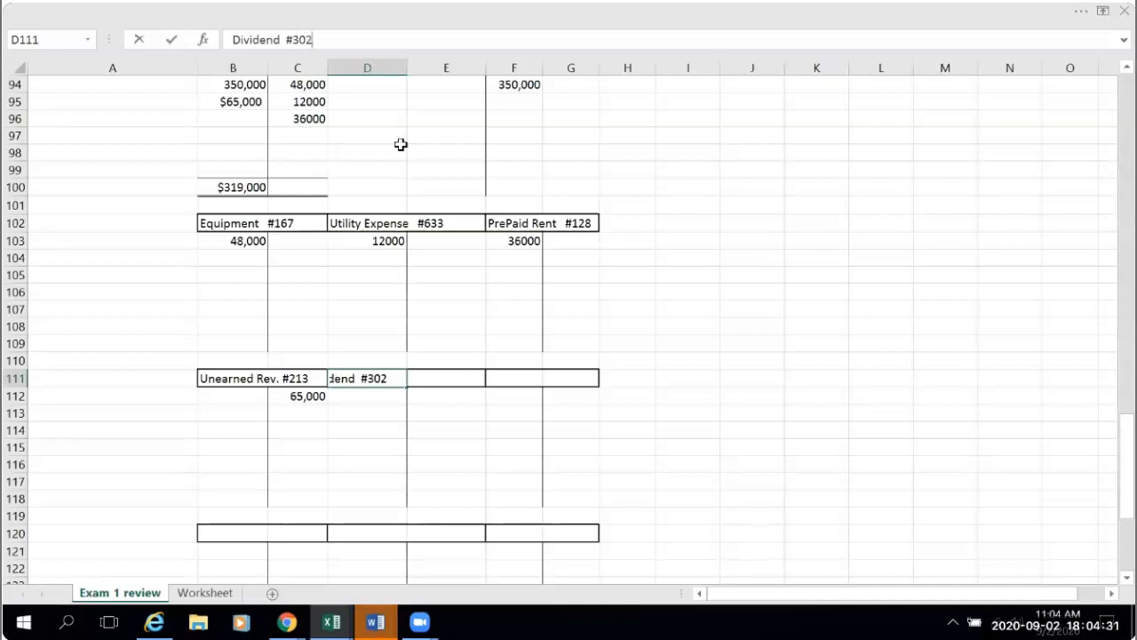
click(724, 463)
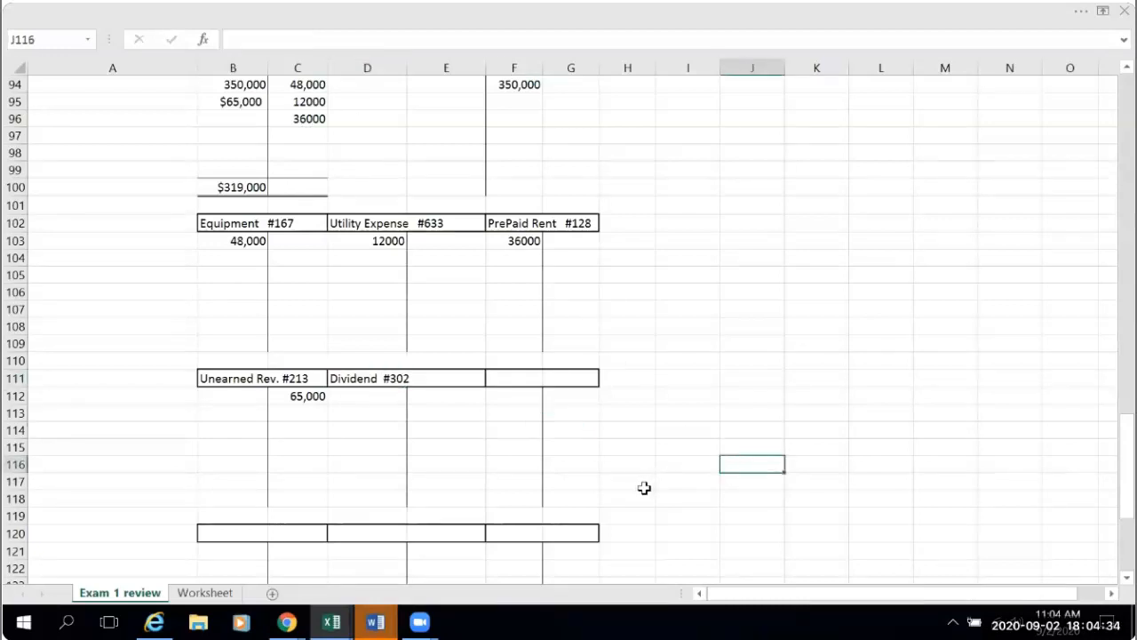
click(351, 390)
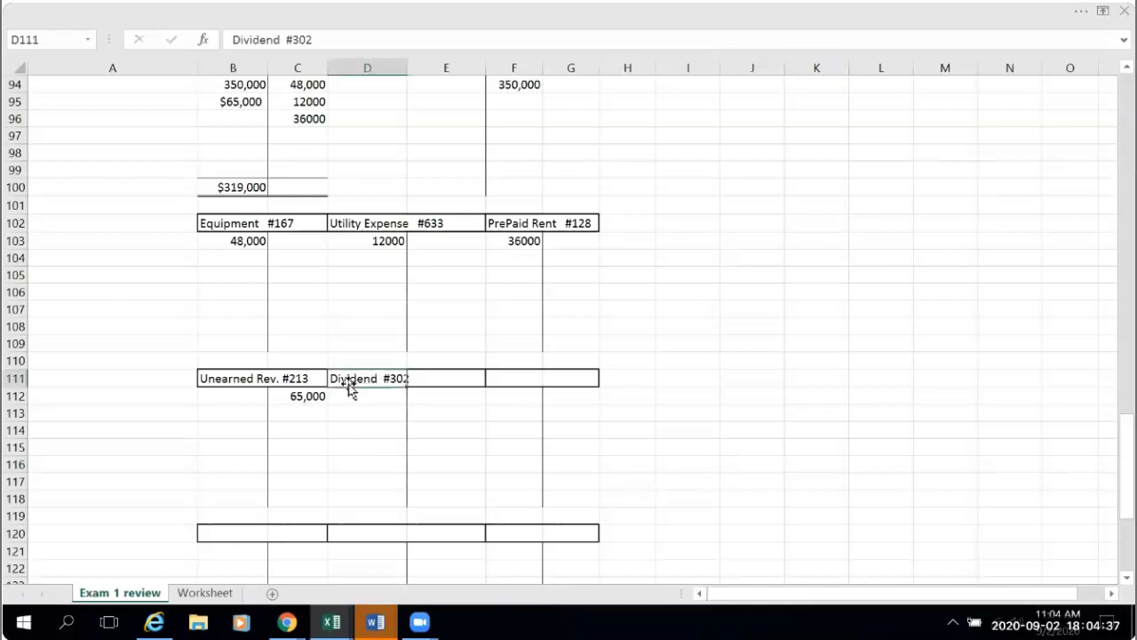
click(284, 39)
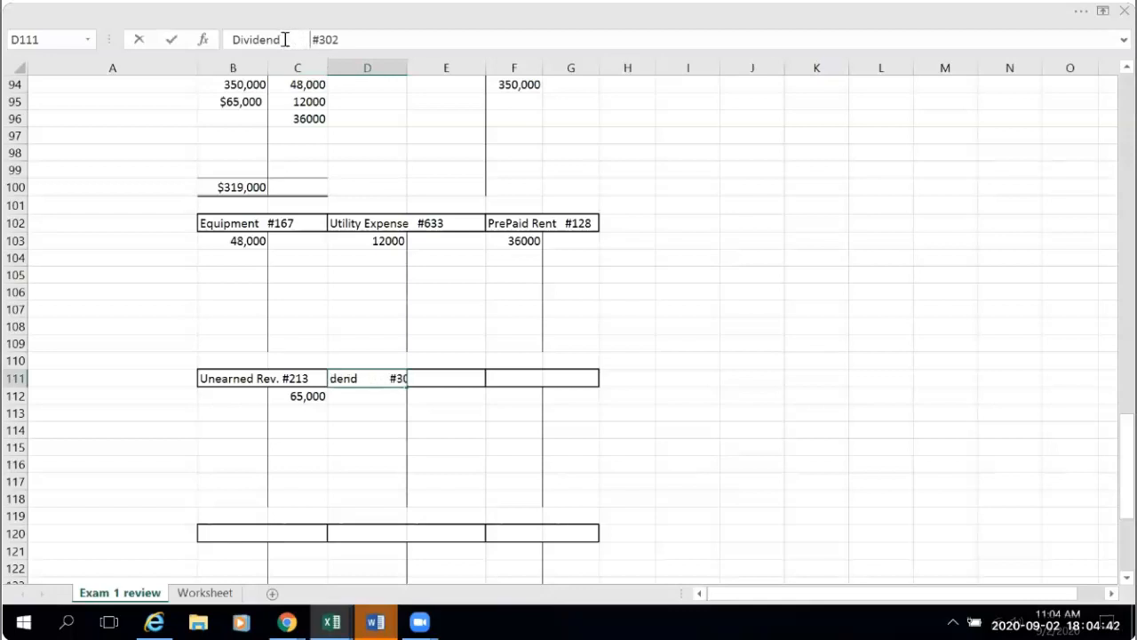
drag(814, 365, 814, 379)
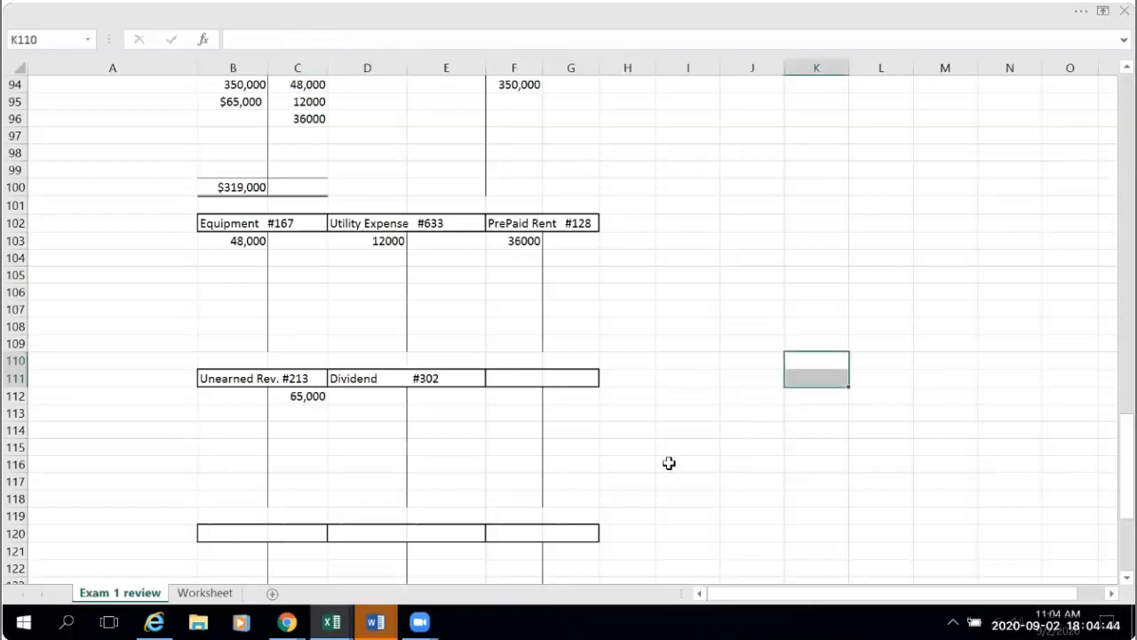
- Post the dividend to the debit side of the Dividend T-account by linking D112 to the journal debit with =B33
click(384, 402)
text(=)
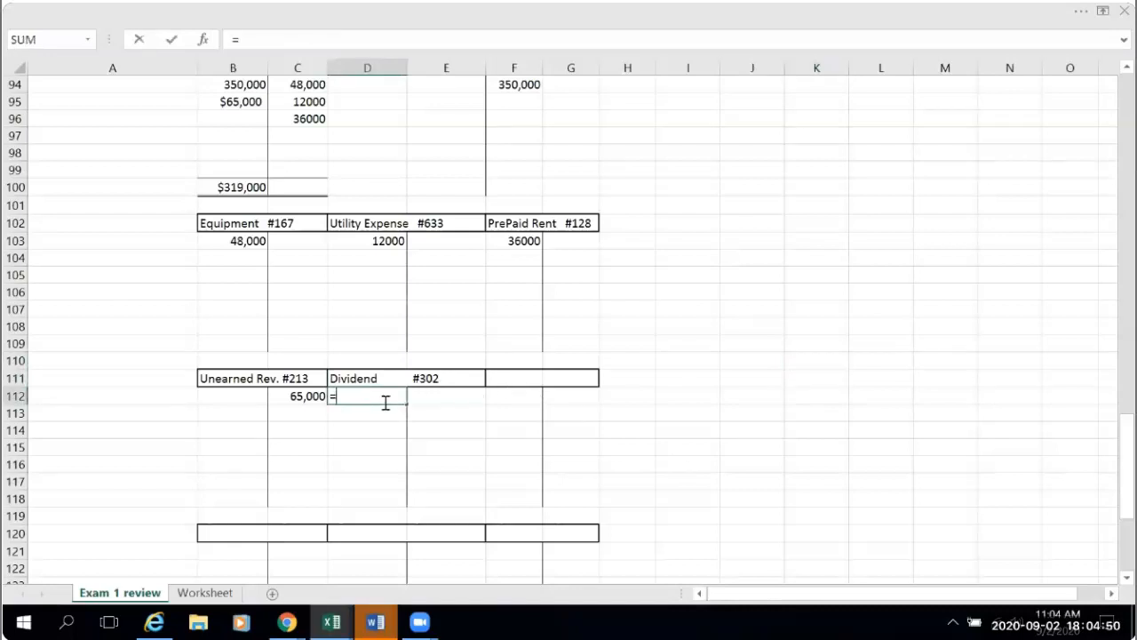
scroll(385, 402, up, 17)
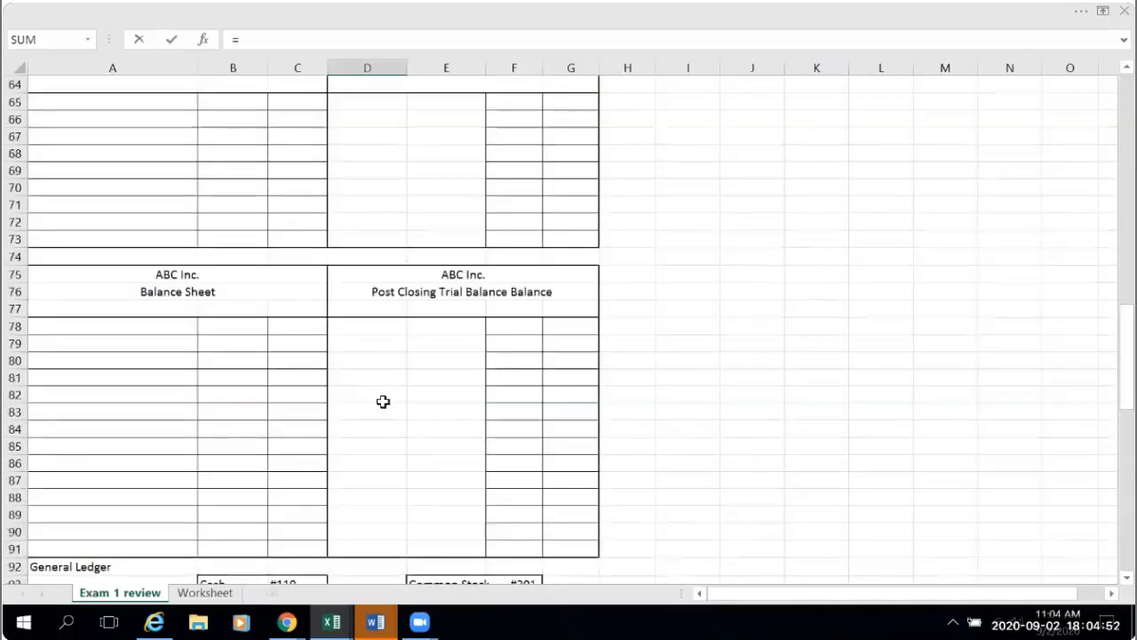
scroll(383, 403, up, 4)
scroll(383, 403, up, 3)
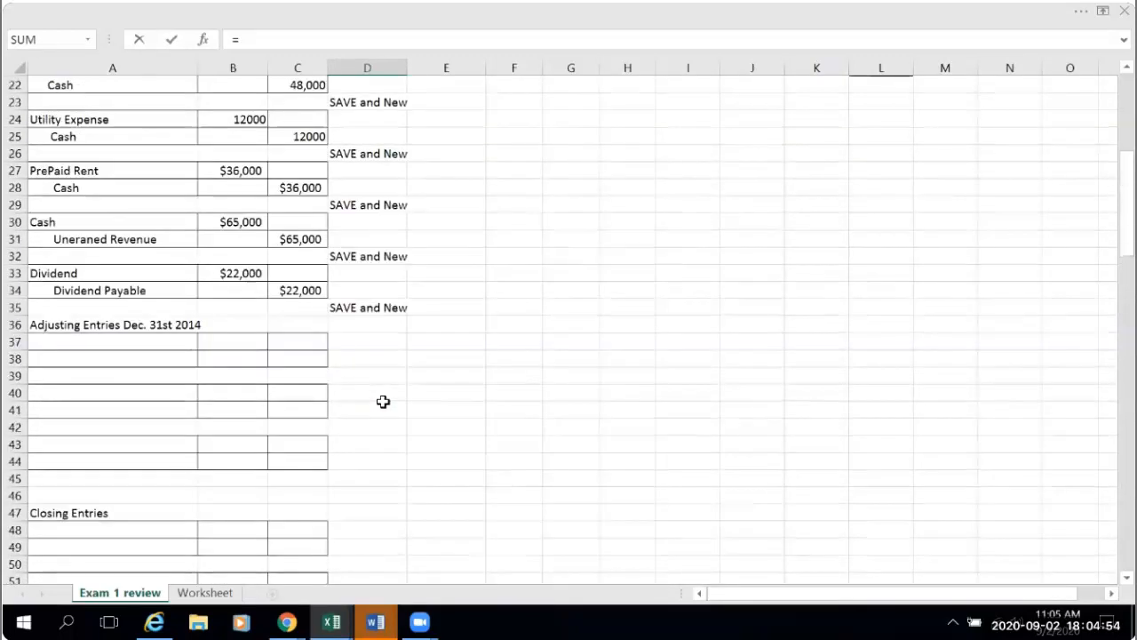
click(246, 273)
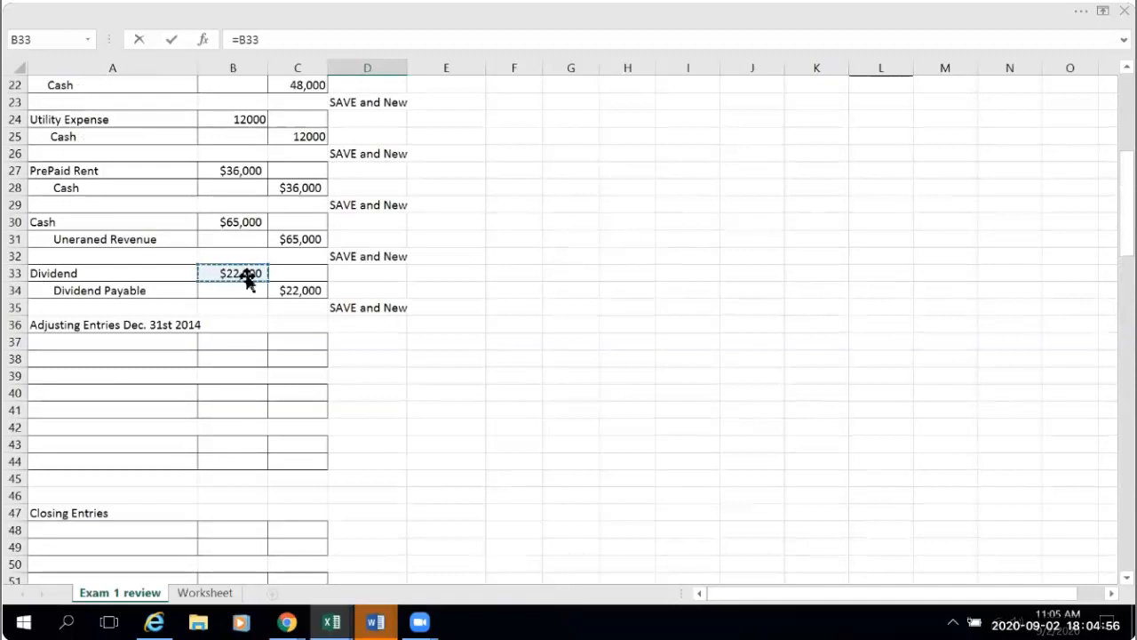
key(Return)
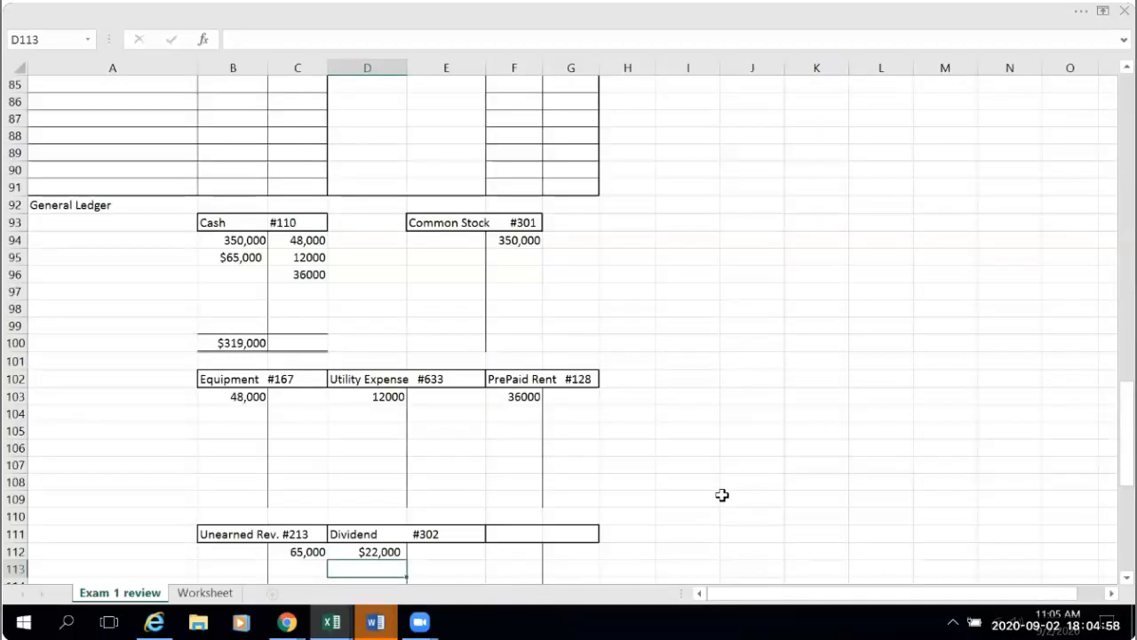
- Head the blank T-account beside Dividend with "Dividend Payable #" in F111
scroll(570, 500, down, 1)
click(497, 480)
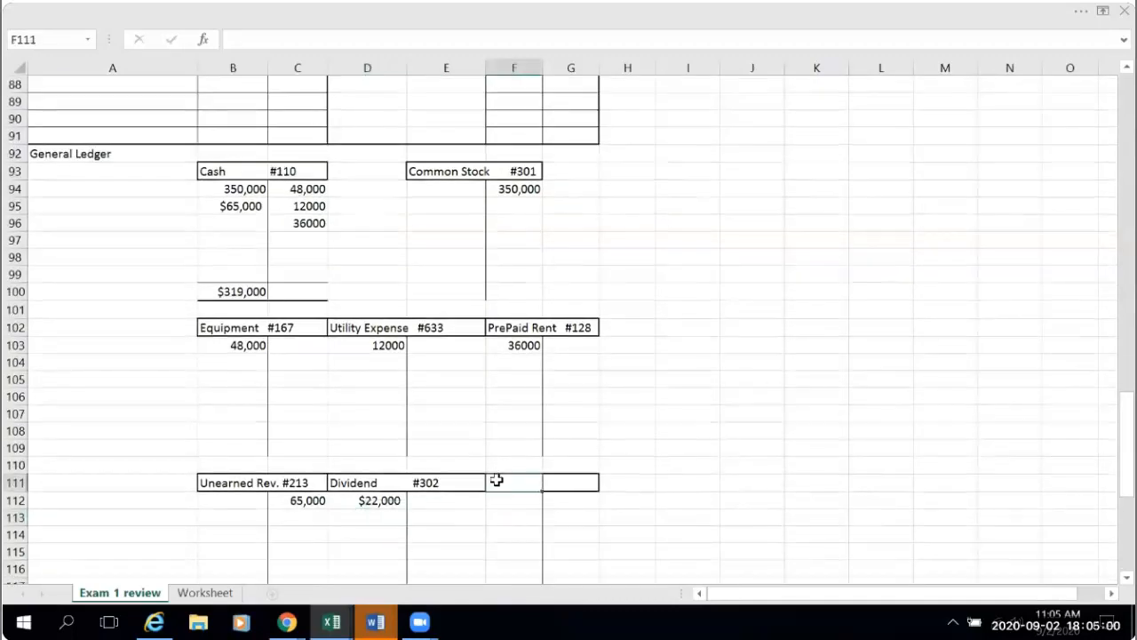
text(Dividend Payable #)
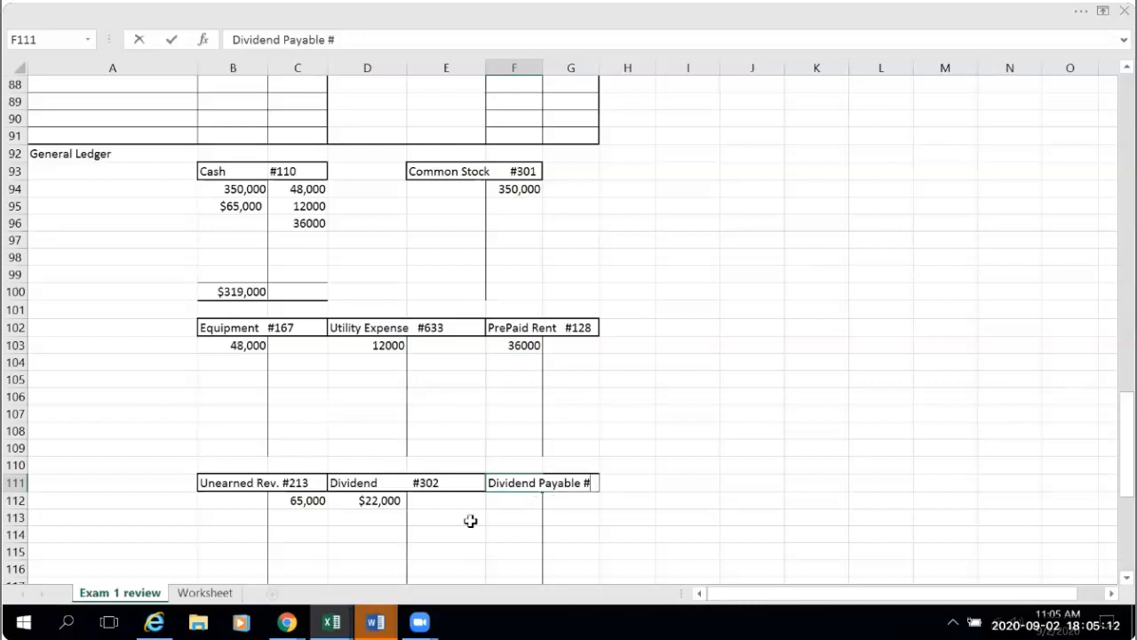
- Look up the Dividend payable account number on the Worksheet sheet and add 210 after the # in the F111 heading
click(204, 592)
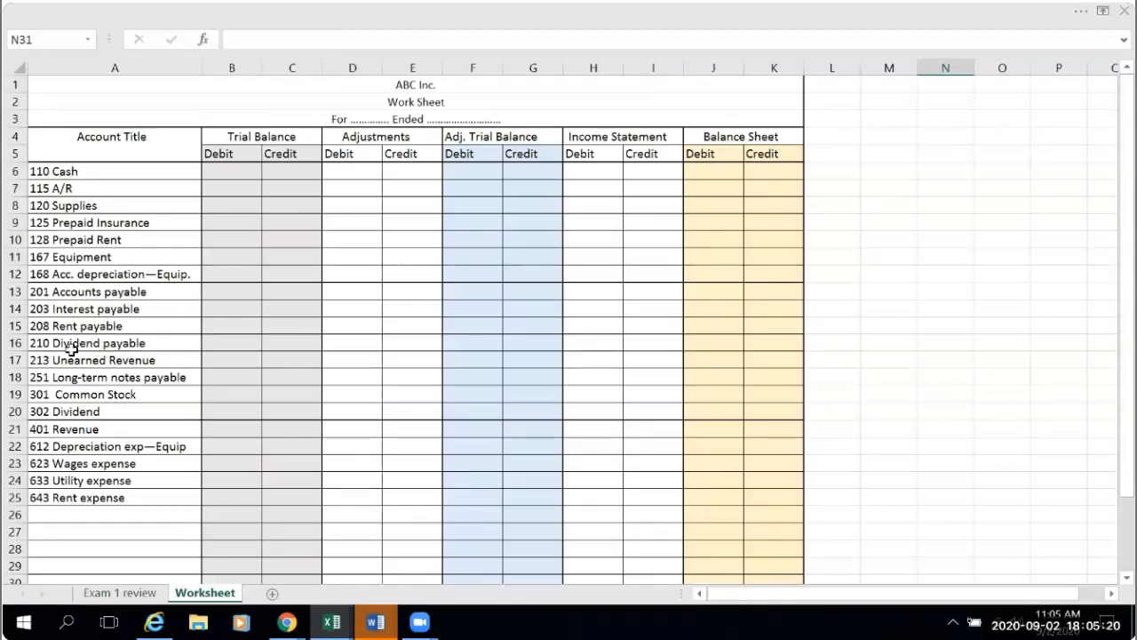
click(124, 592)
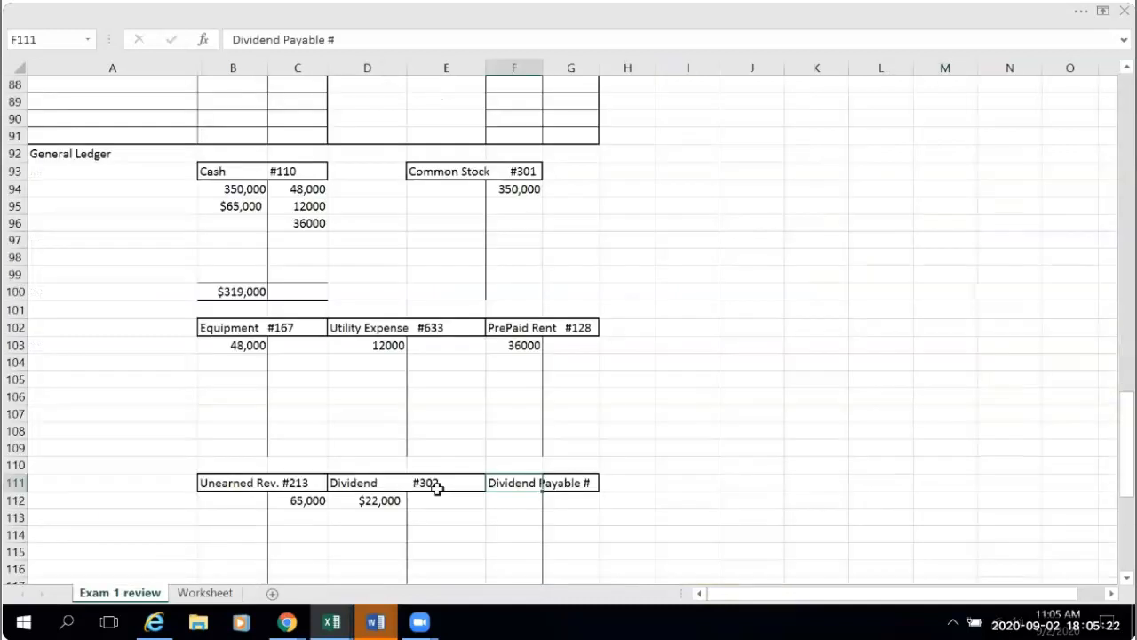
click(355, 43)
text(210)
click(833, 567)
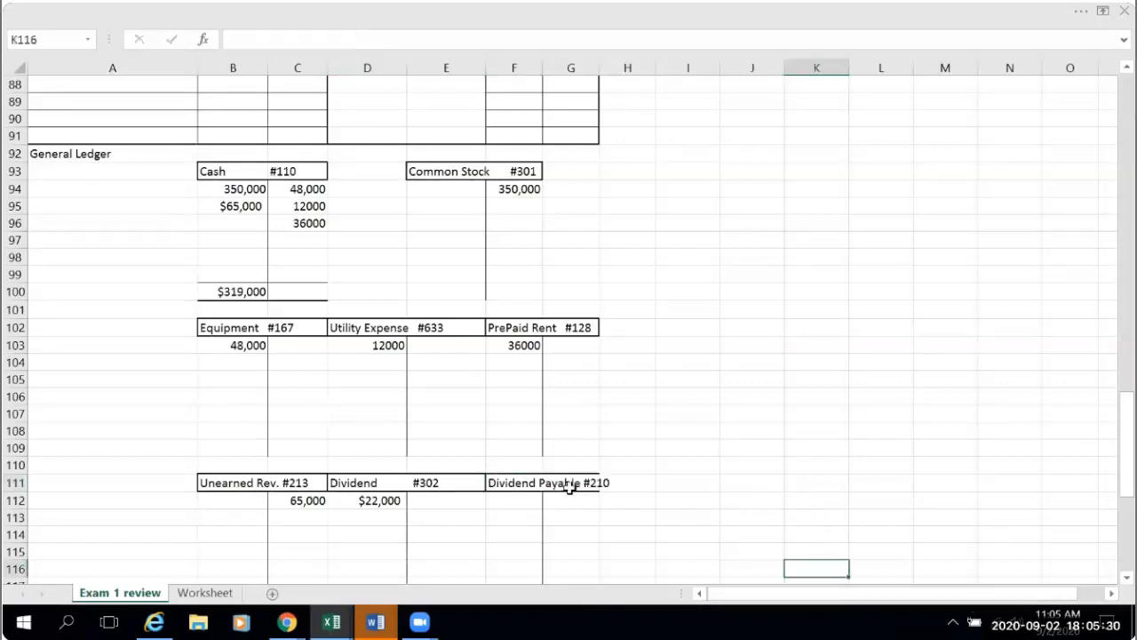
- Shorten the F111 heading to "Divid. Payable #210" so that it fits the T-account box
click(514, 482)
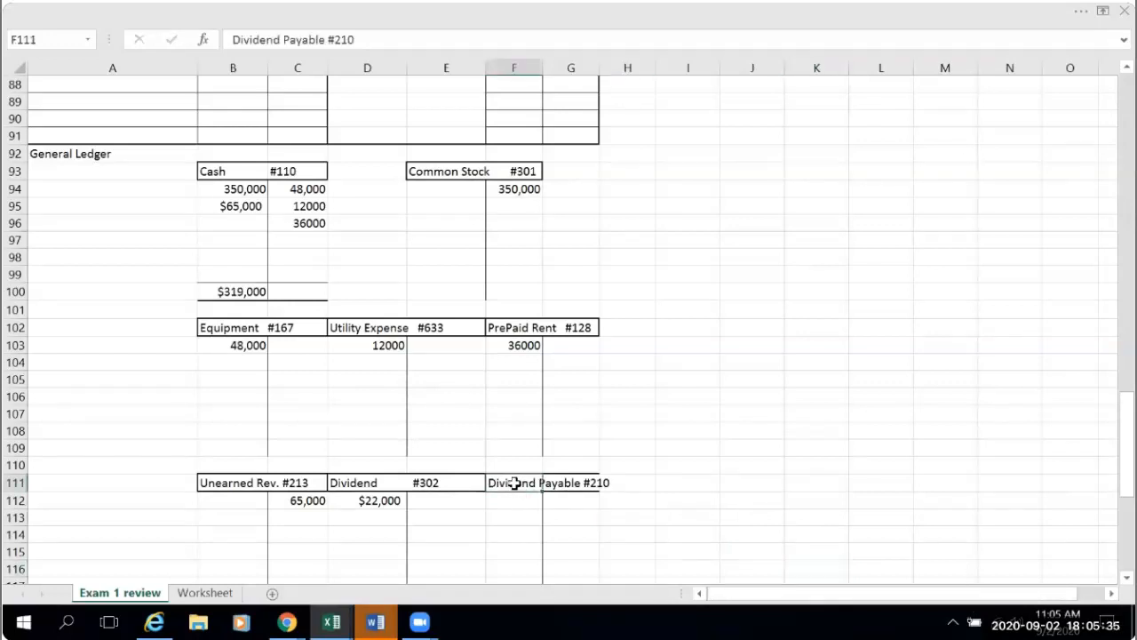
click(281, 40)
key(BackSpace)
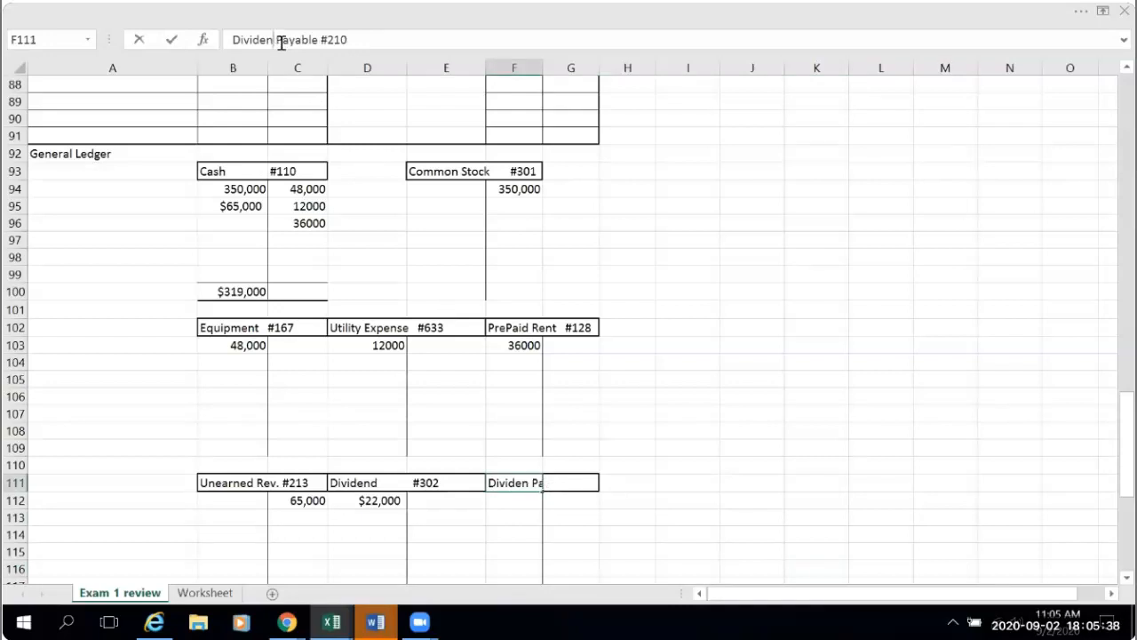
key(BackSpace)
key(BackSpace)
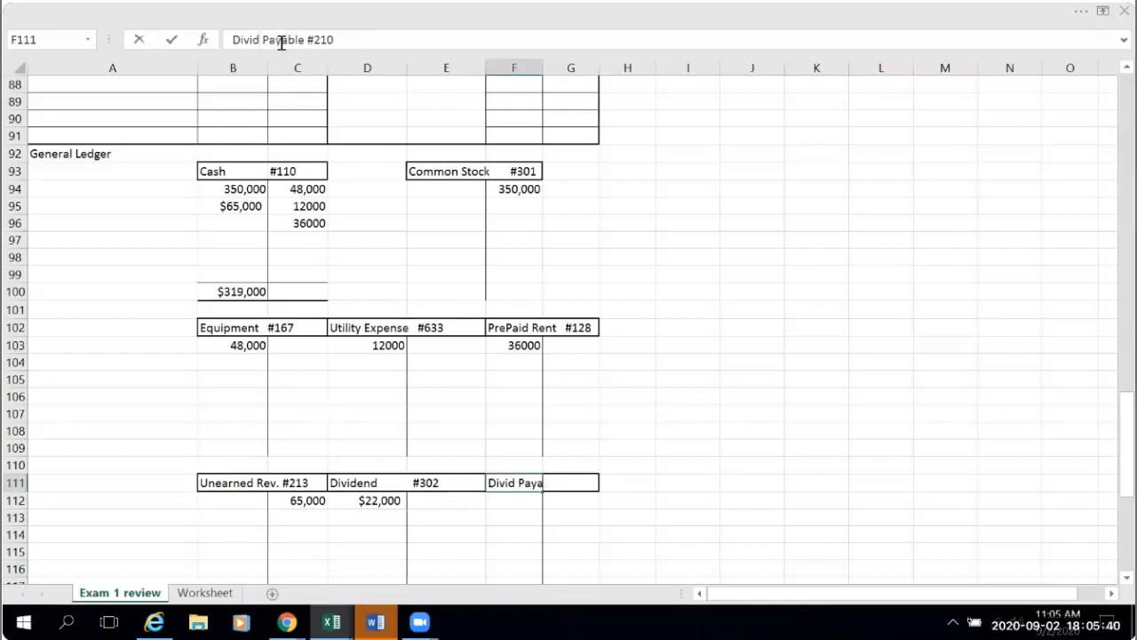
text(.)
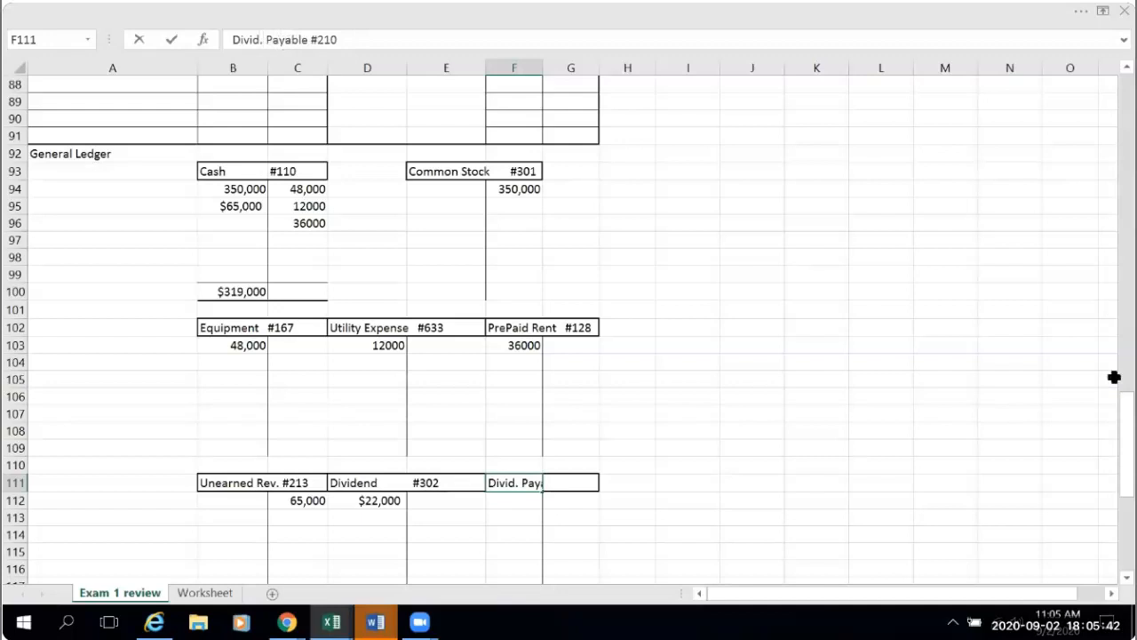
click(860, 501)
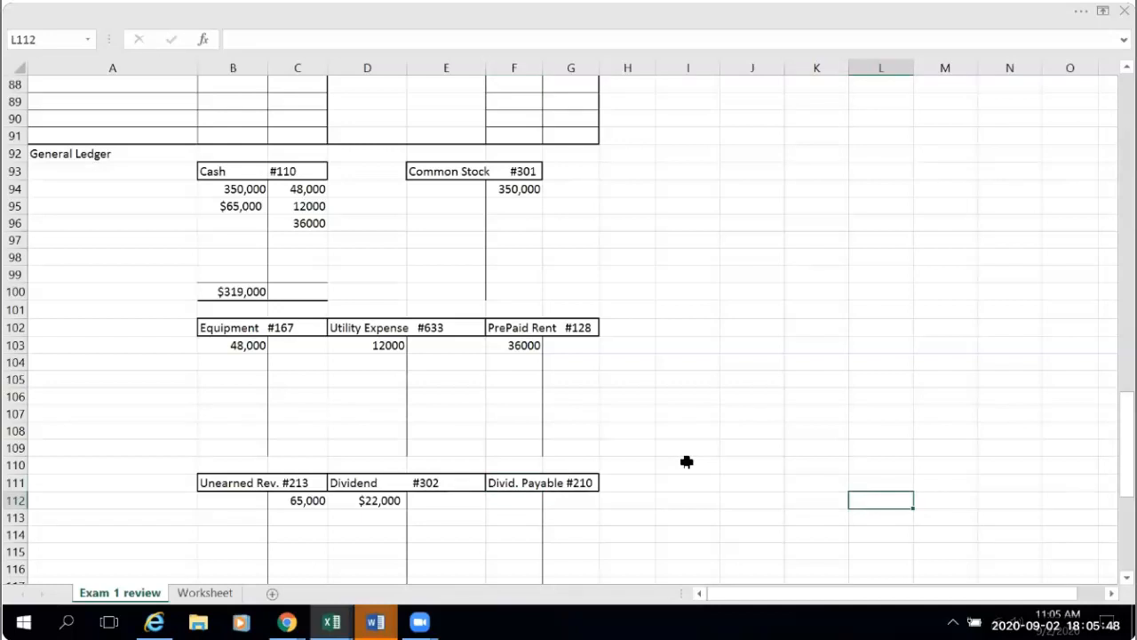
- Post the dividend payable to the credit side of its T-account by linking G112 to the journal credit with =C34
scroll(687, 461, down, 1)
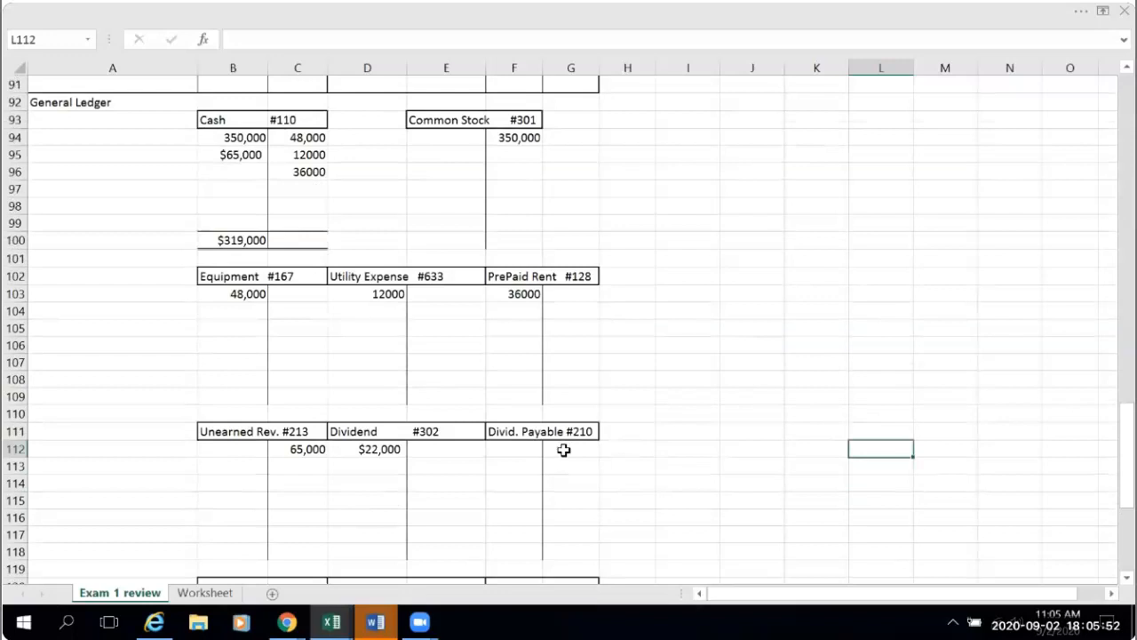
click(563, 451)
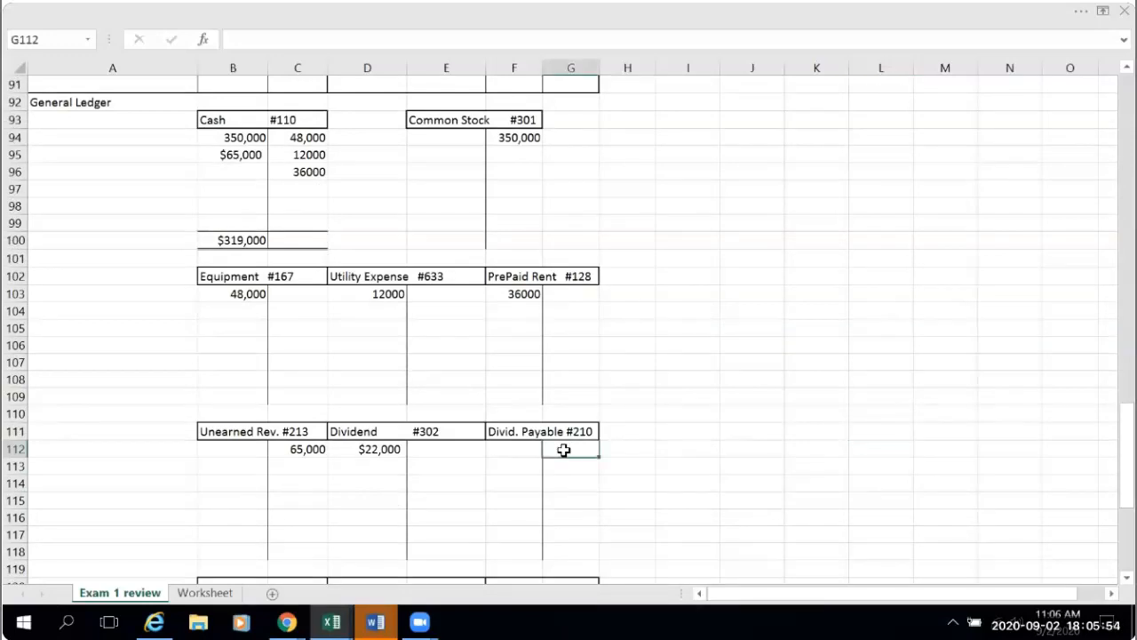
text(=)
scroll(694, 397, up, 14)
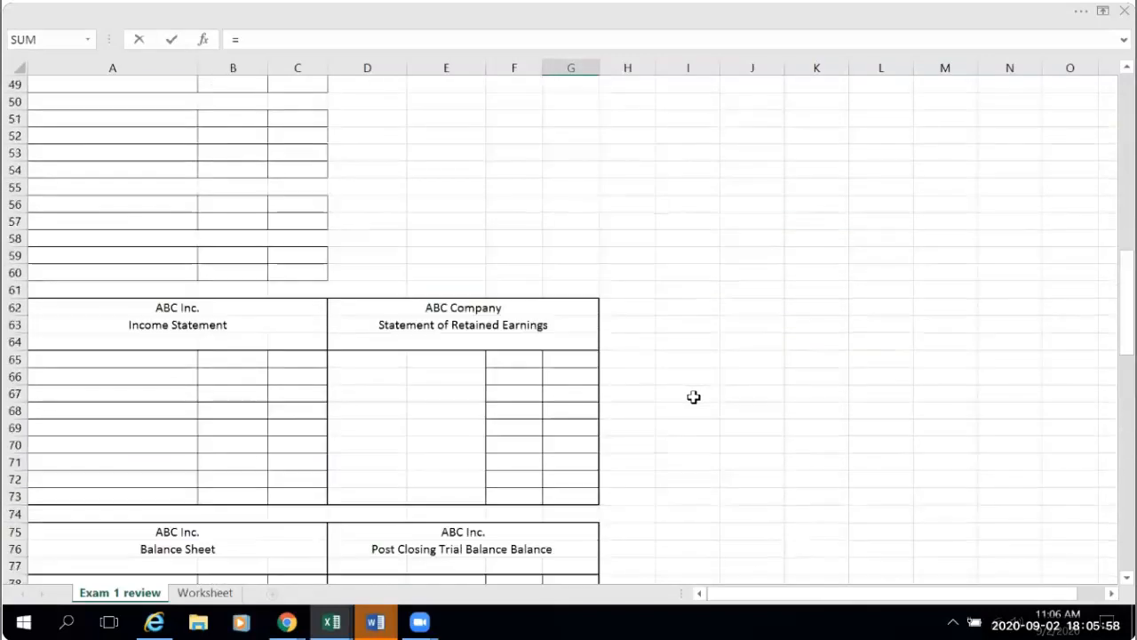
scroll(694, 397, up, 10)
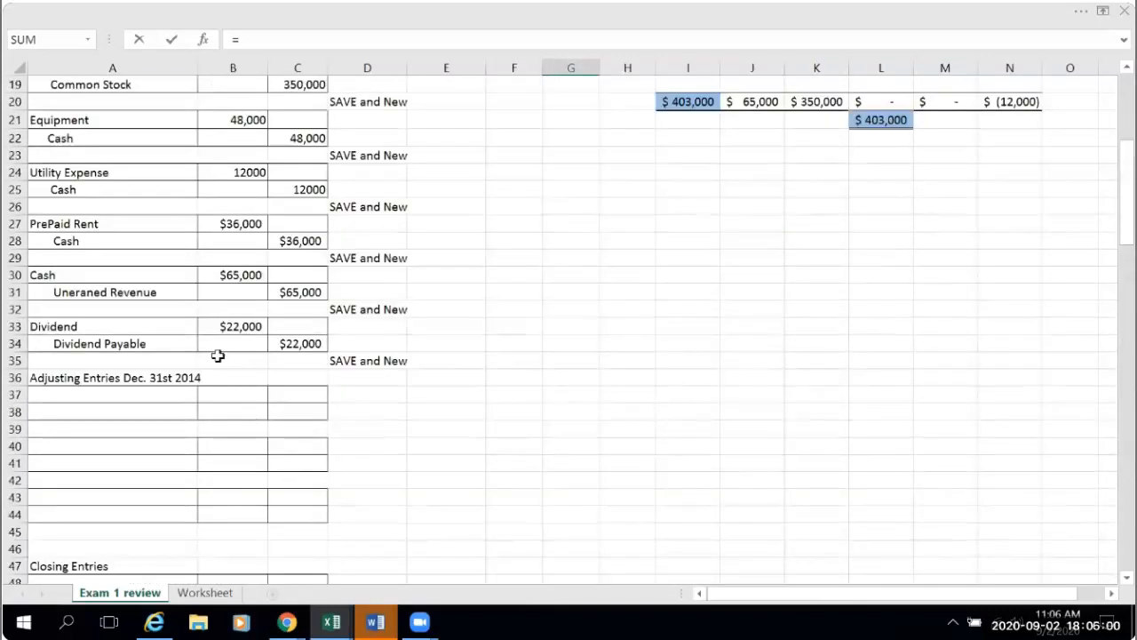
click(307, 343)
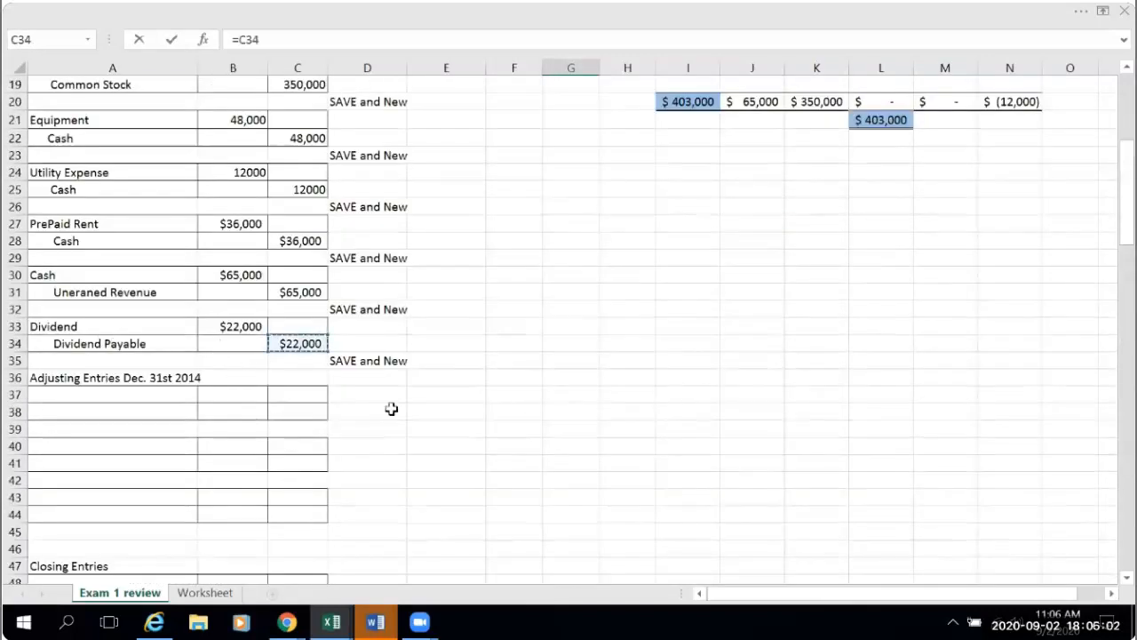
key(Return)
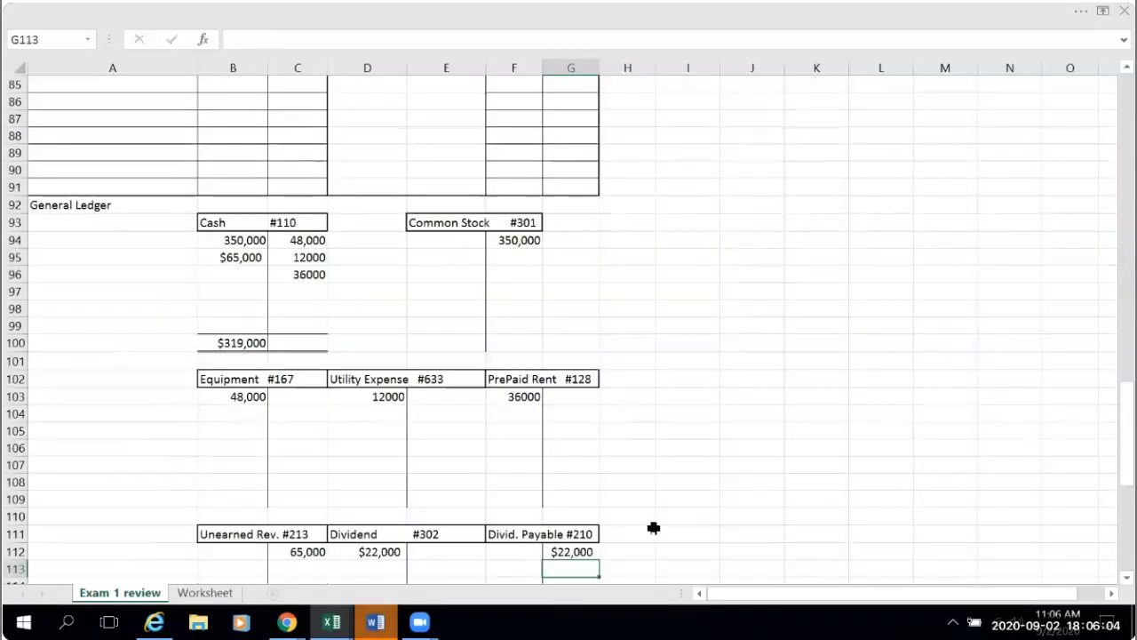
scroll(677, 516, down, 3)
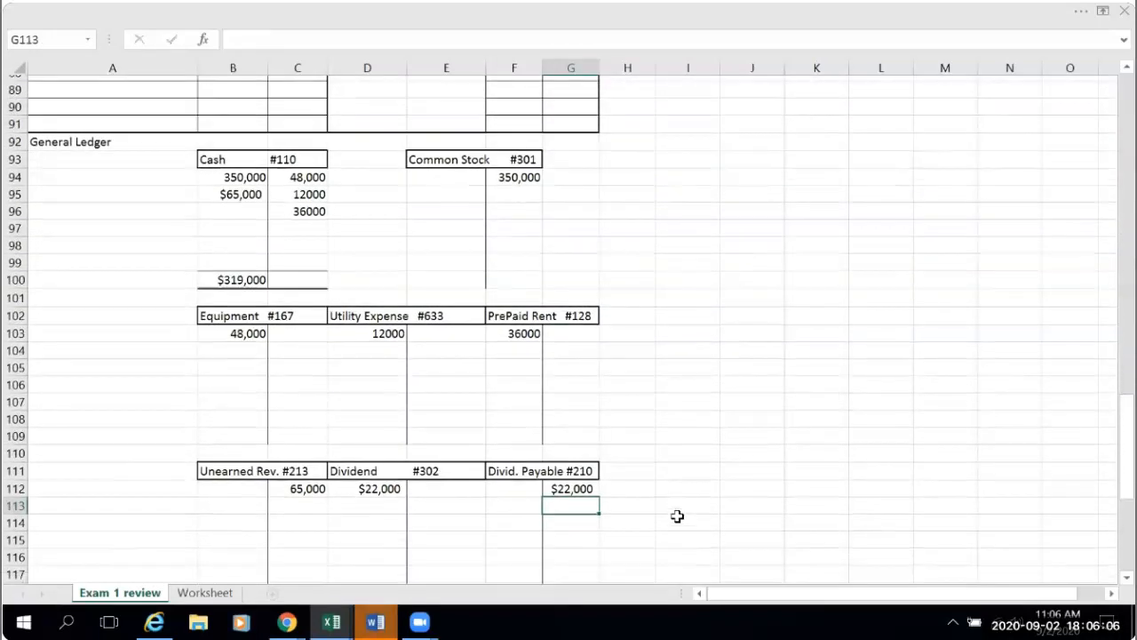
scroll(677, 516, down, 2)
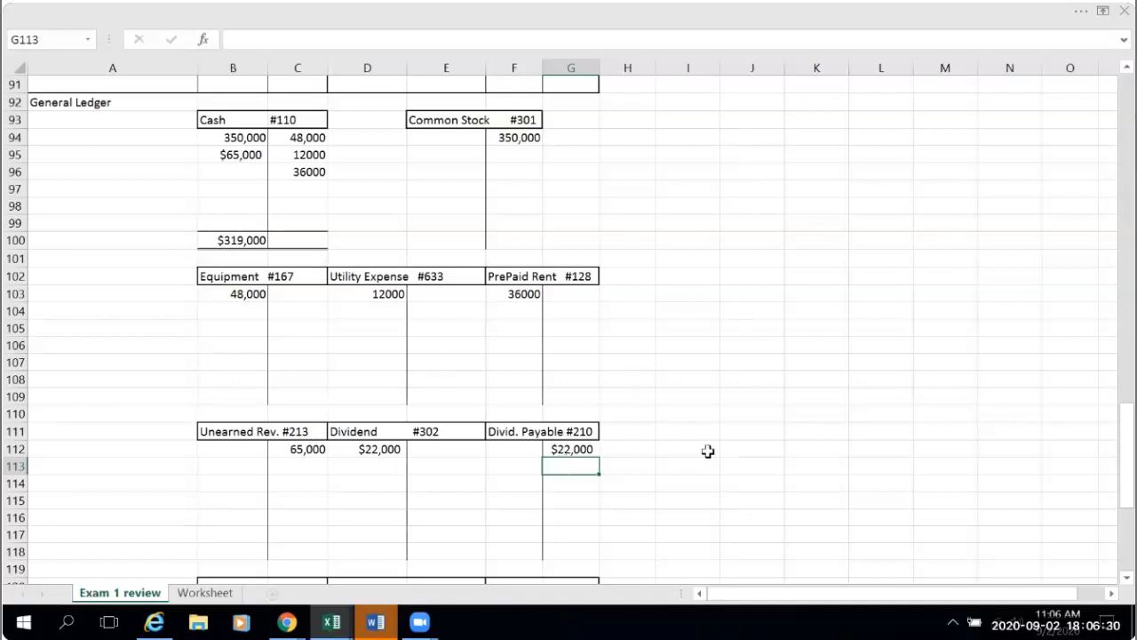
- Enter the dividend as a reduction with =-B33 in L17 of the accounting equation and widen column K slightly to fit its Com.Stock heading
scroll(712, 448, up, 13)
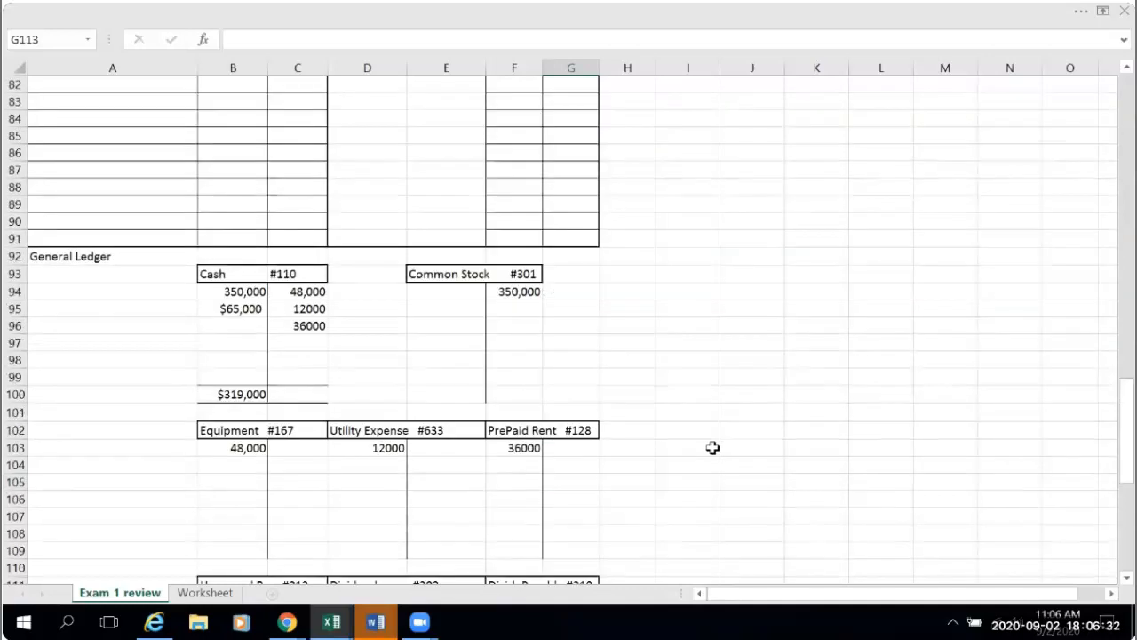
scroll(712, 448, up, 15)
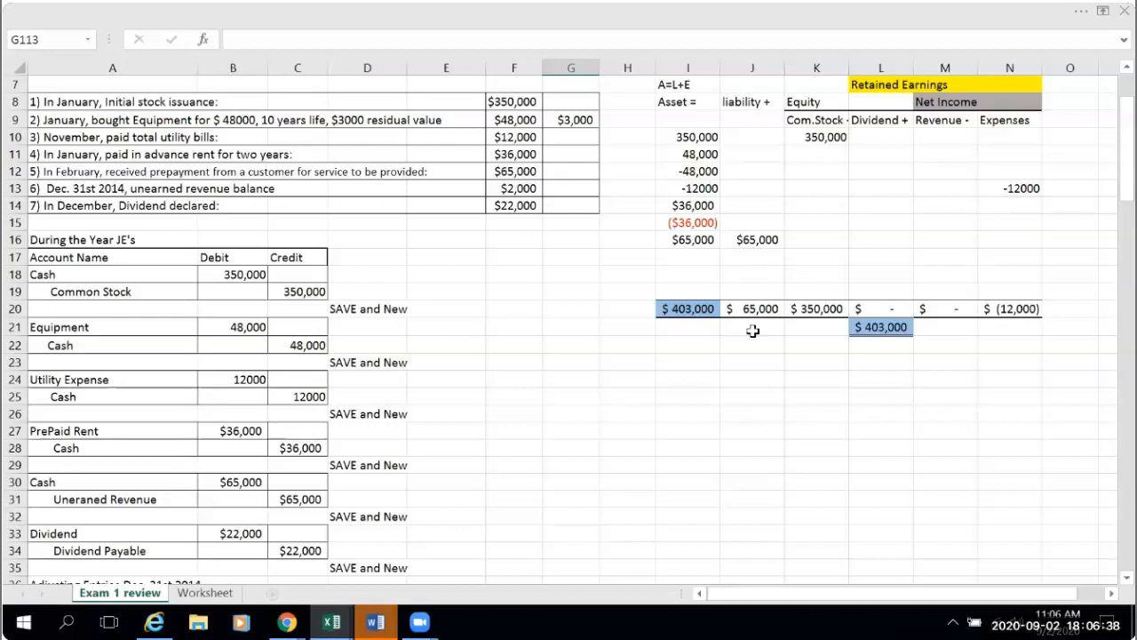
scroll(753, 331, up, 1)
scroll(742, 351, up, 1)
click(701, 311)
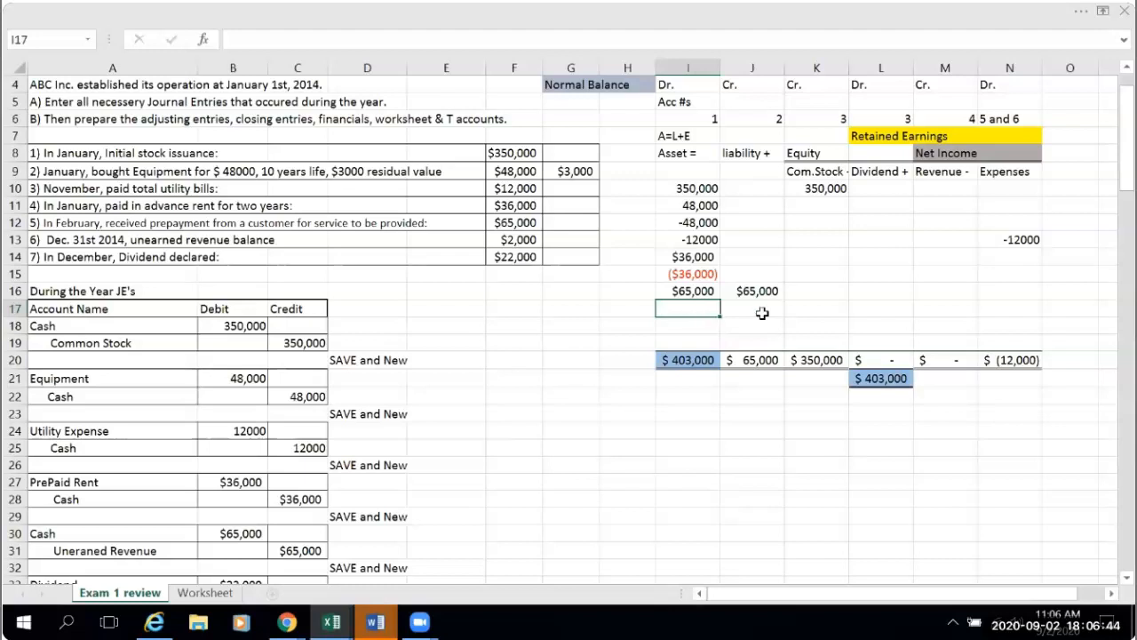
click(886, 308)
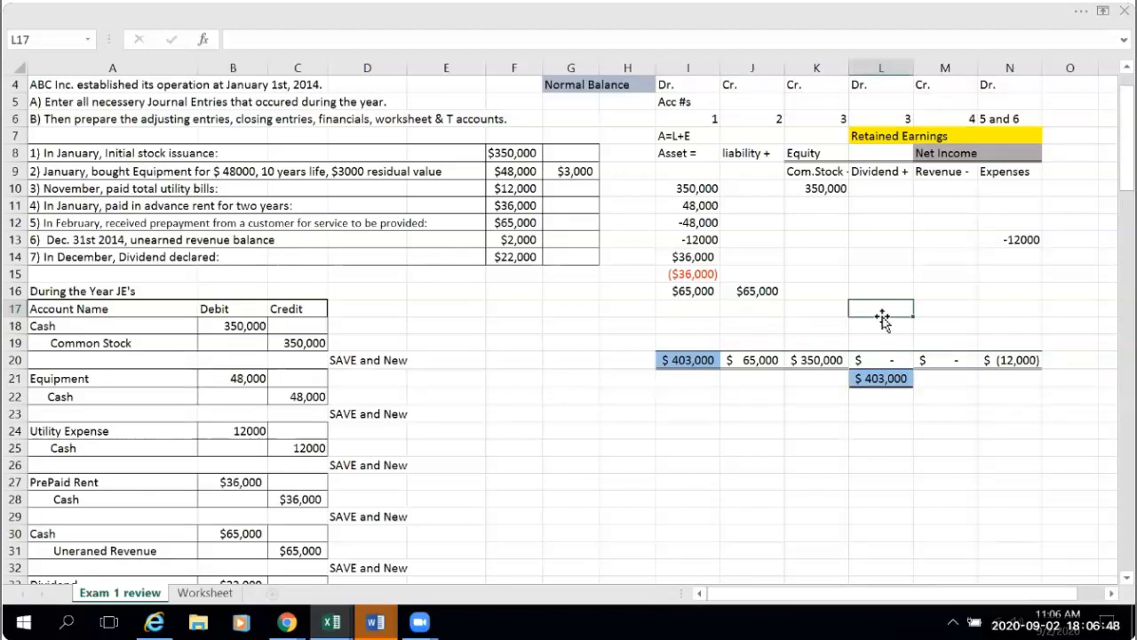
text(=-)
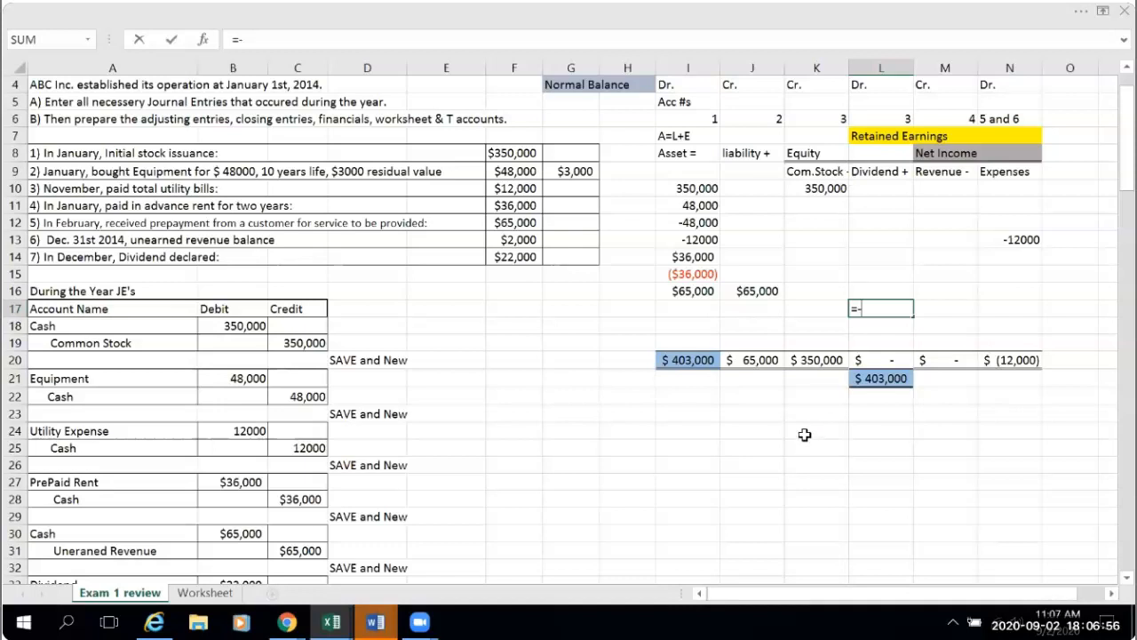
scroll(494, 492, down, 1)
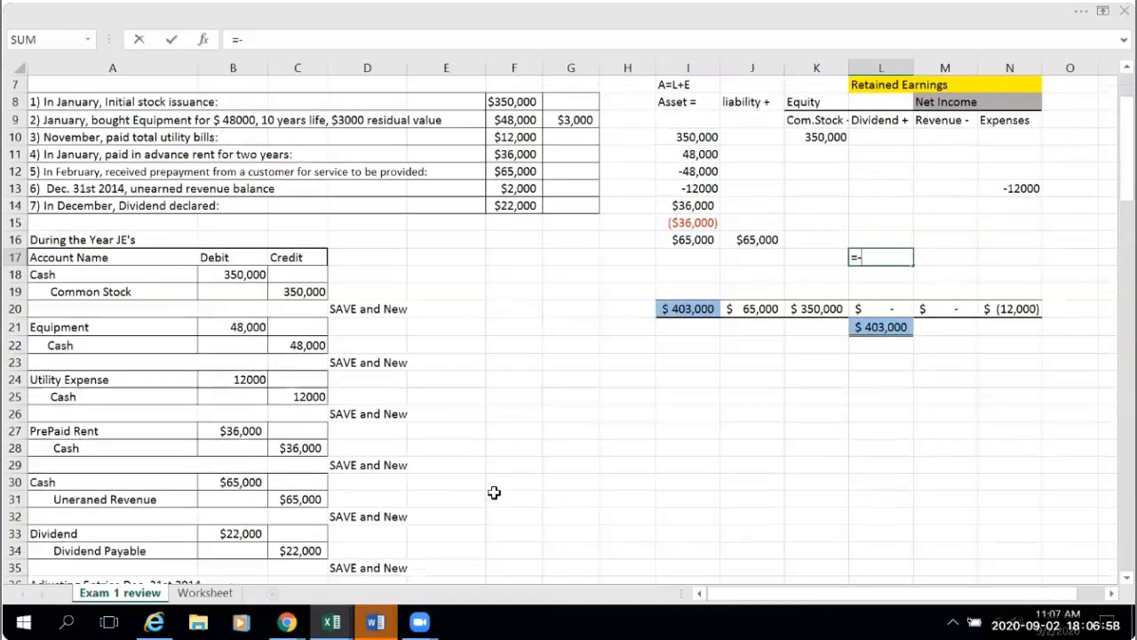
scroll(494, 493, down, 2)
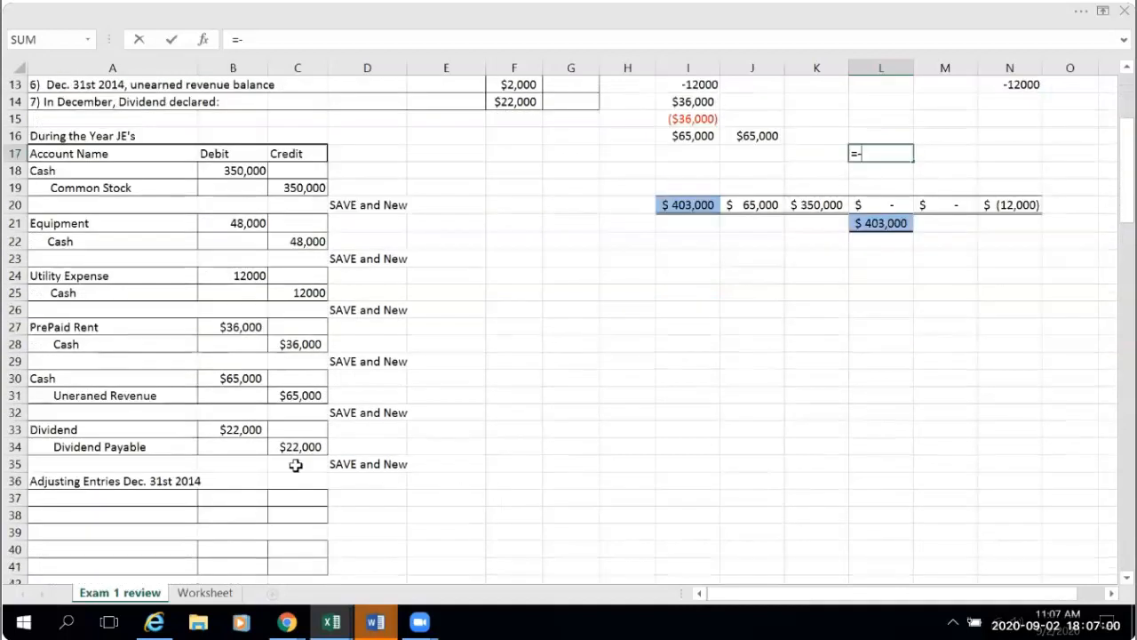
click(226, 430)
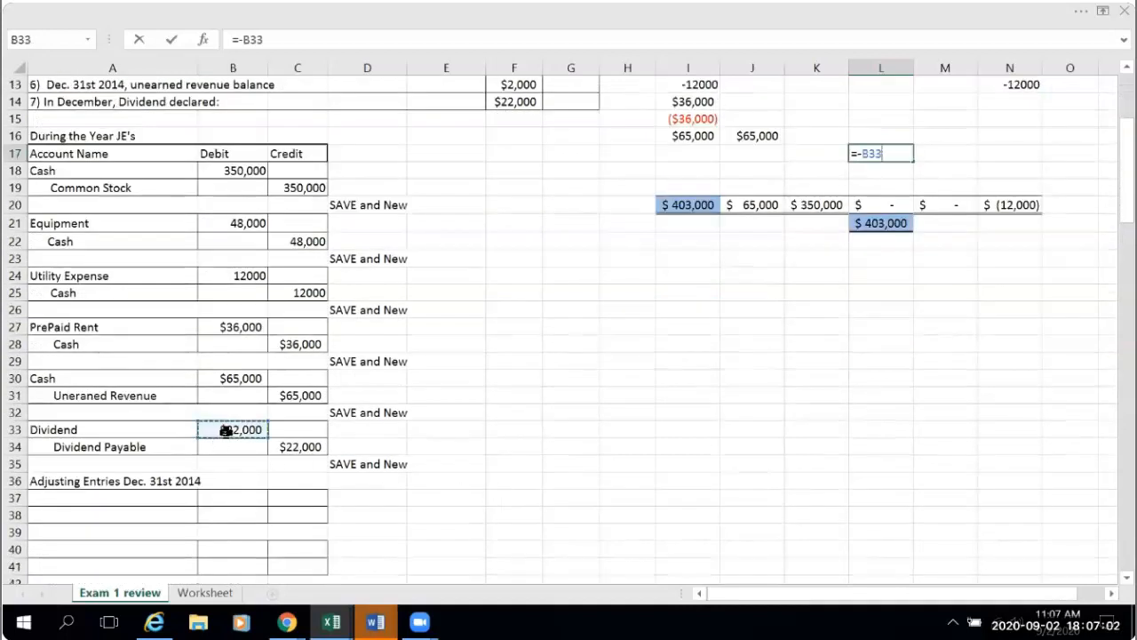
key(Return)
scroll(657, 477, up, 4)
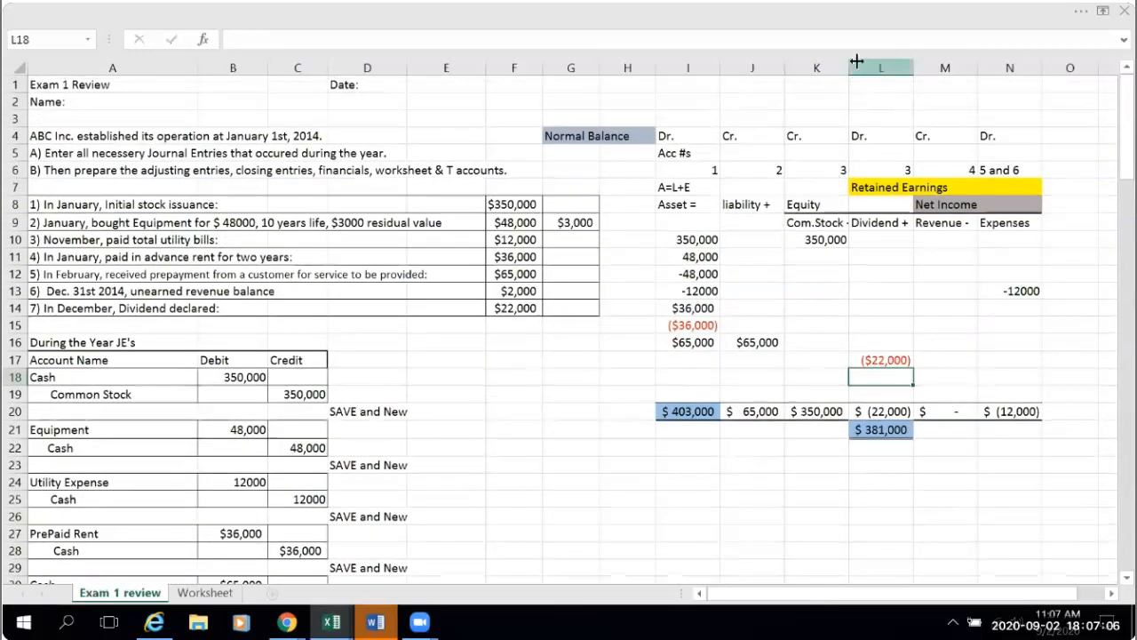
drag(847, 64, 853, 64)
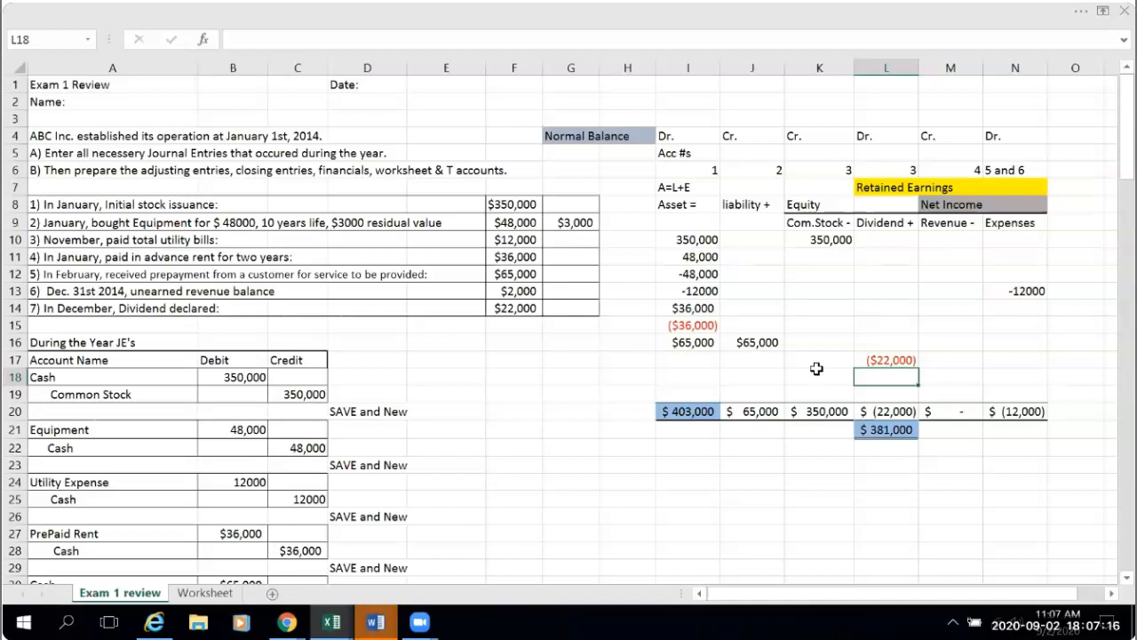
- Enter the dividend payable under liability in J17 of the accounting equation by linking it to the journal credit with =C34
click(744, 362)
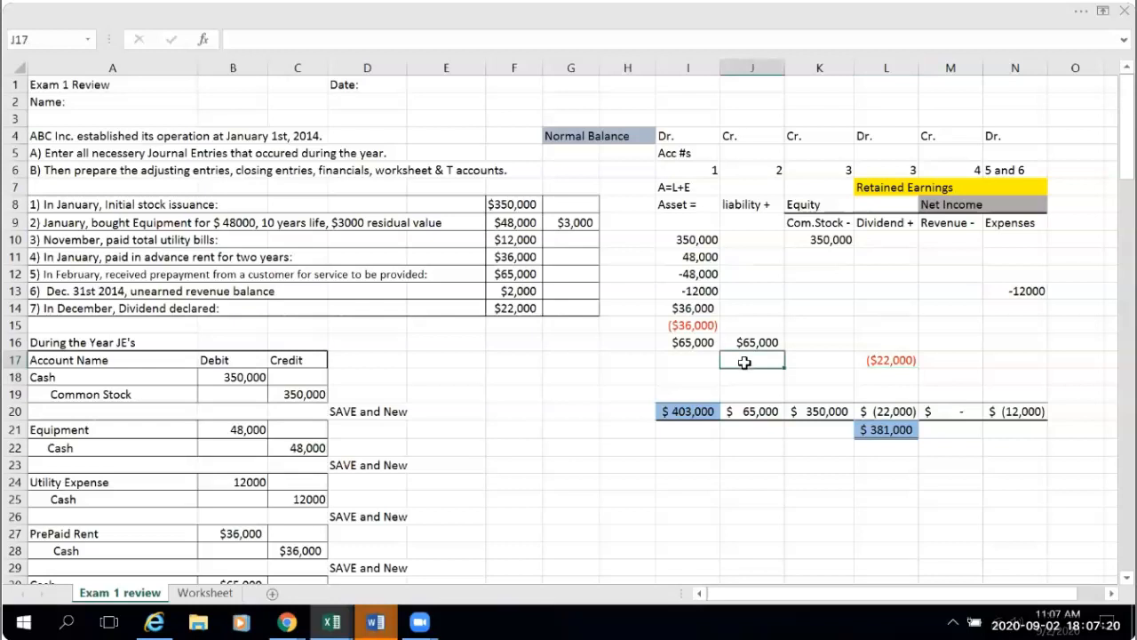
text(=)
scroll(540, 533, down, 5)
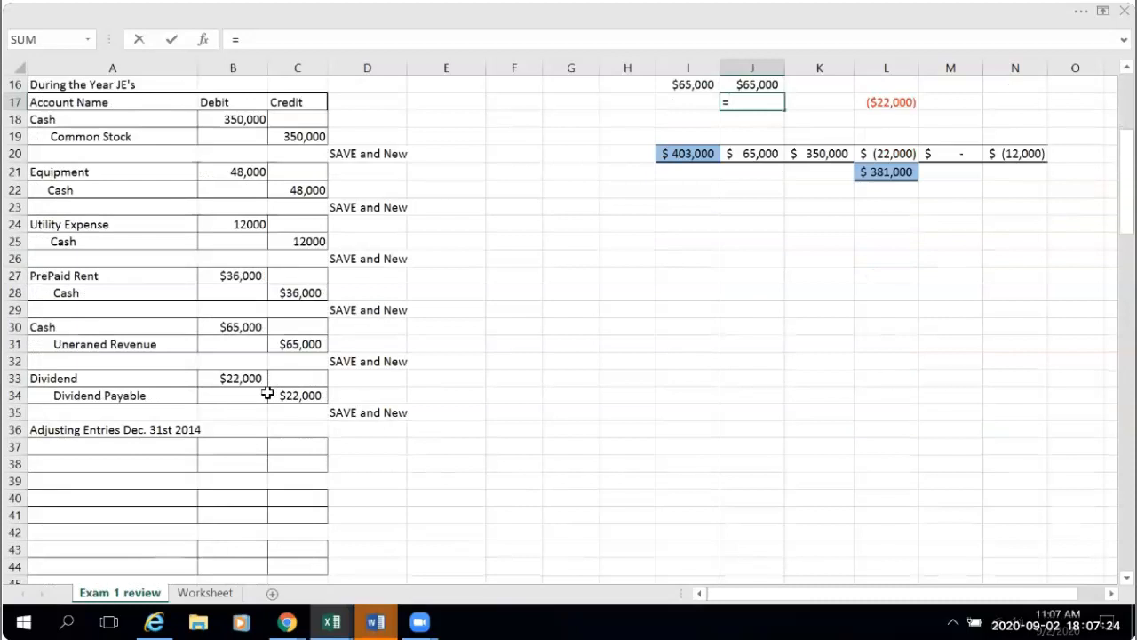
click(295, 400)
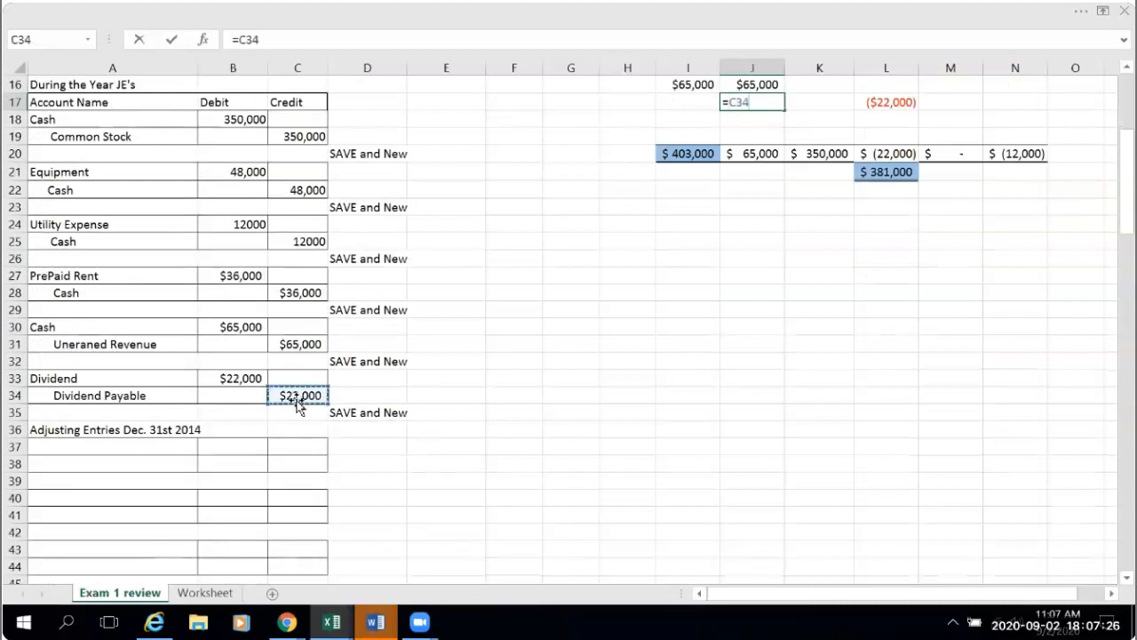
key(Return)
scroll(664, 498, up, 2)
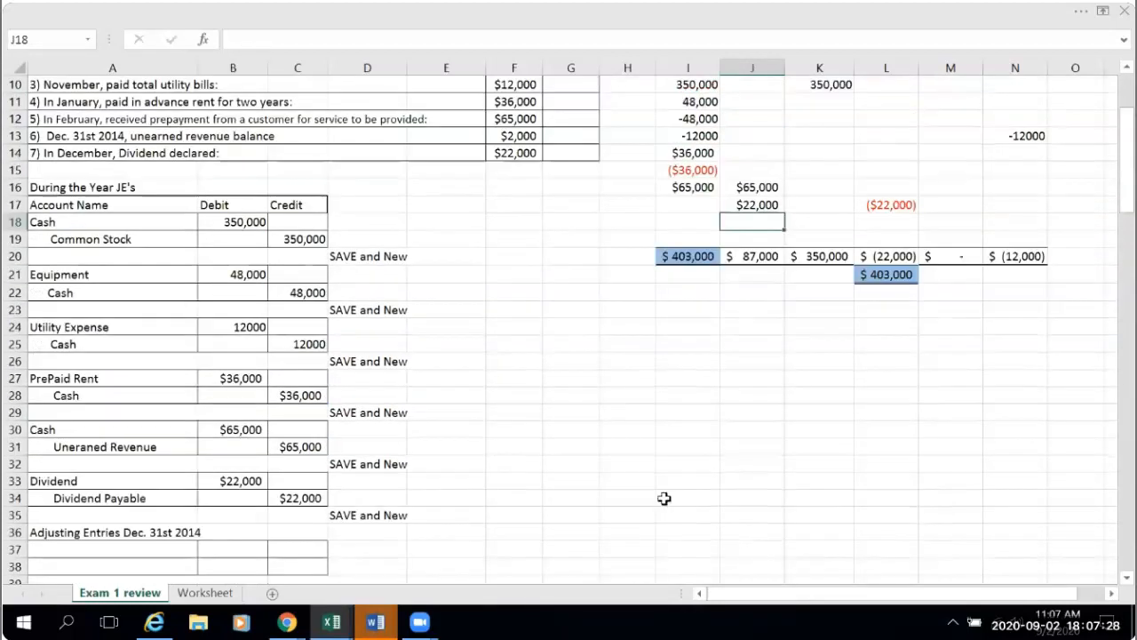
scroll(634, 409, up, 2)
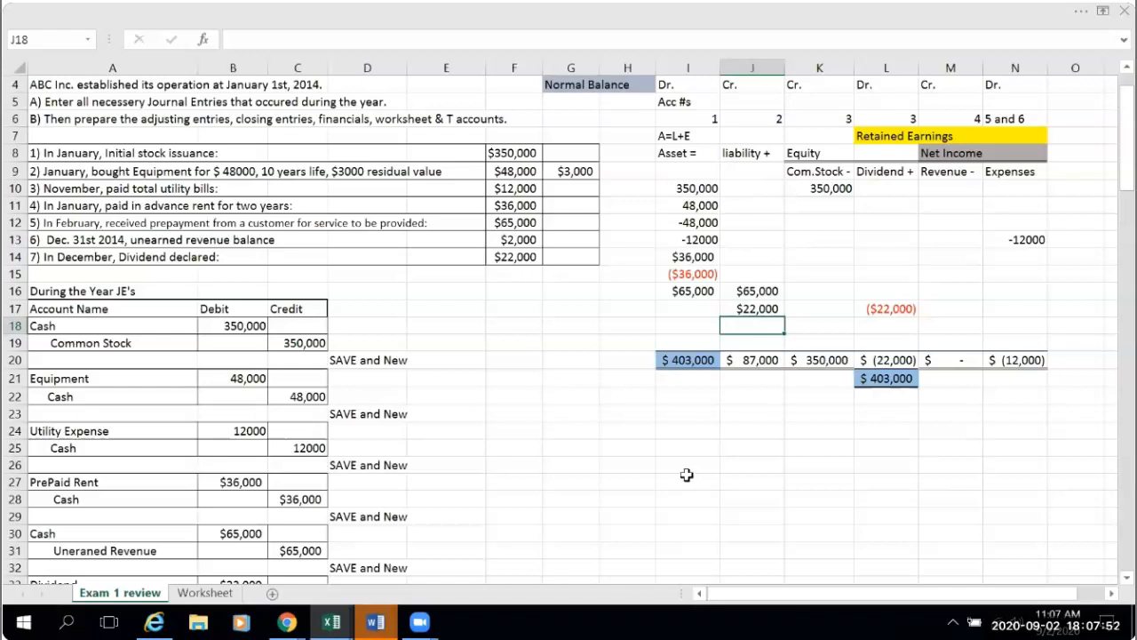
scroll(599, 439, down, 3)
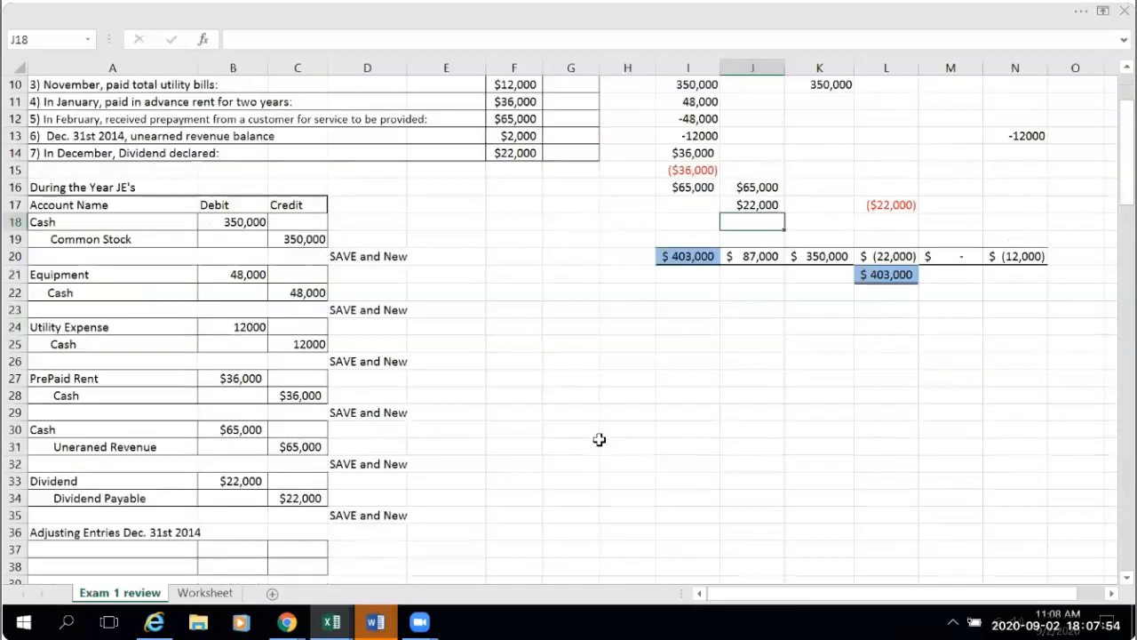
scroll(599, 439, up, 2)
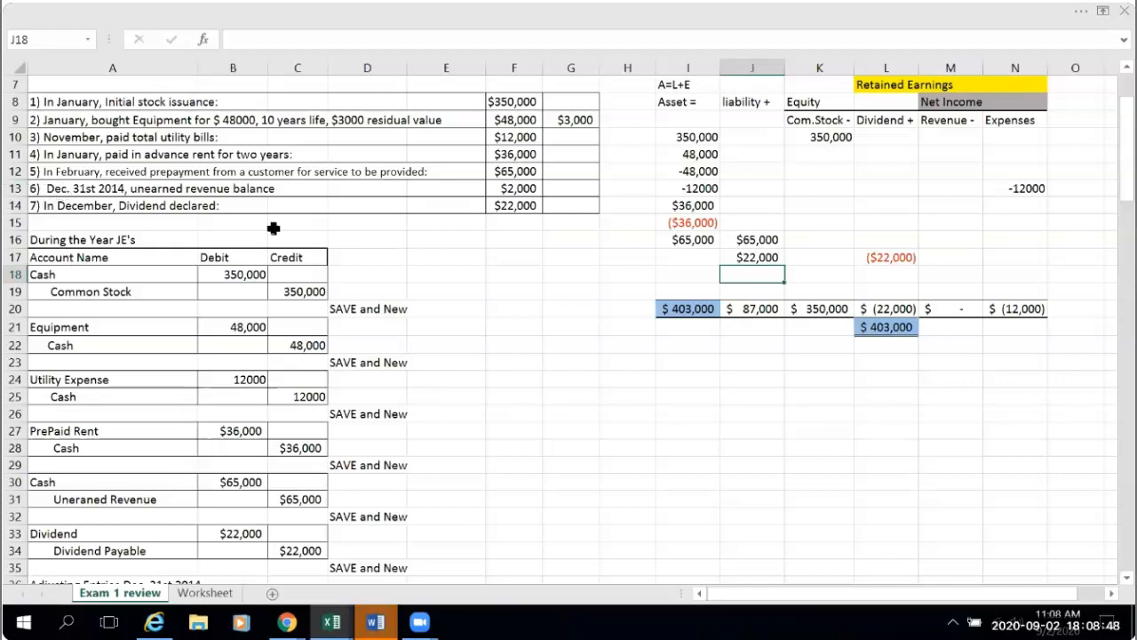
scroll(527, 432, down, 1)
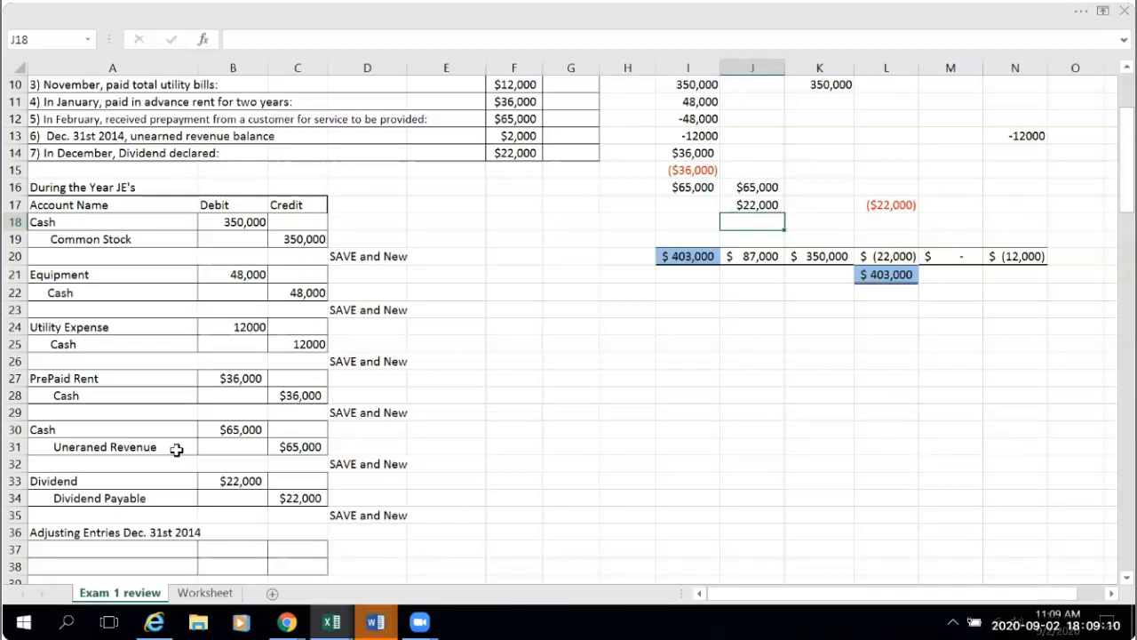
- Fill in the date placeholders of the A3 heading on the Worksheet sheet so it reads "For Dec. 31st. Ended 2014"
click(205, 591)
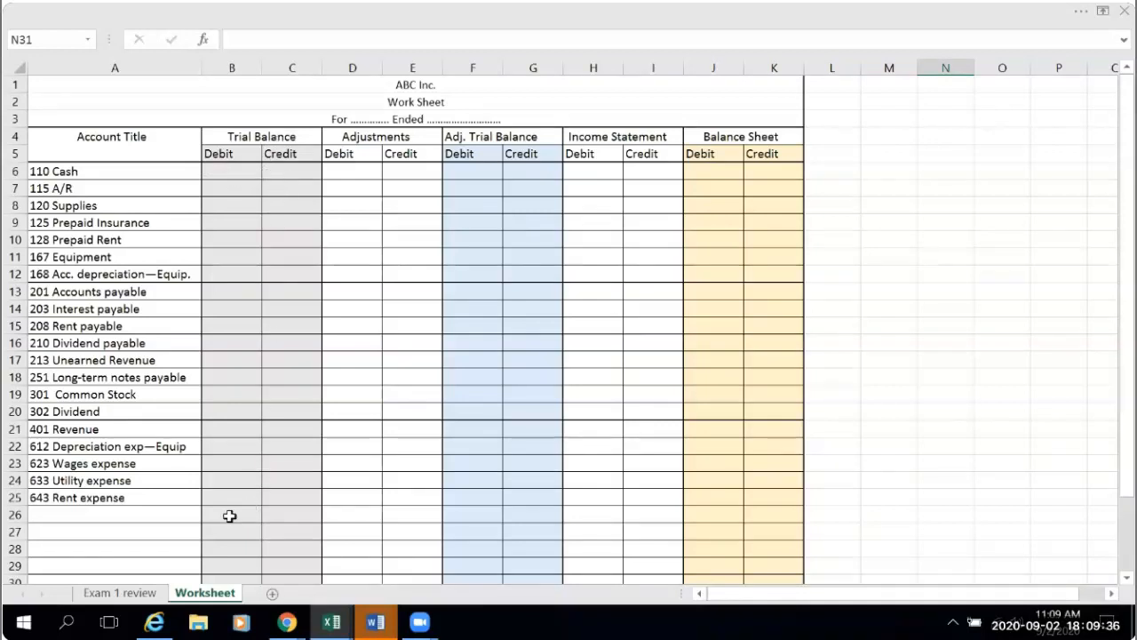
click(365, 118)
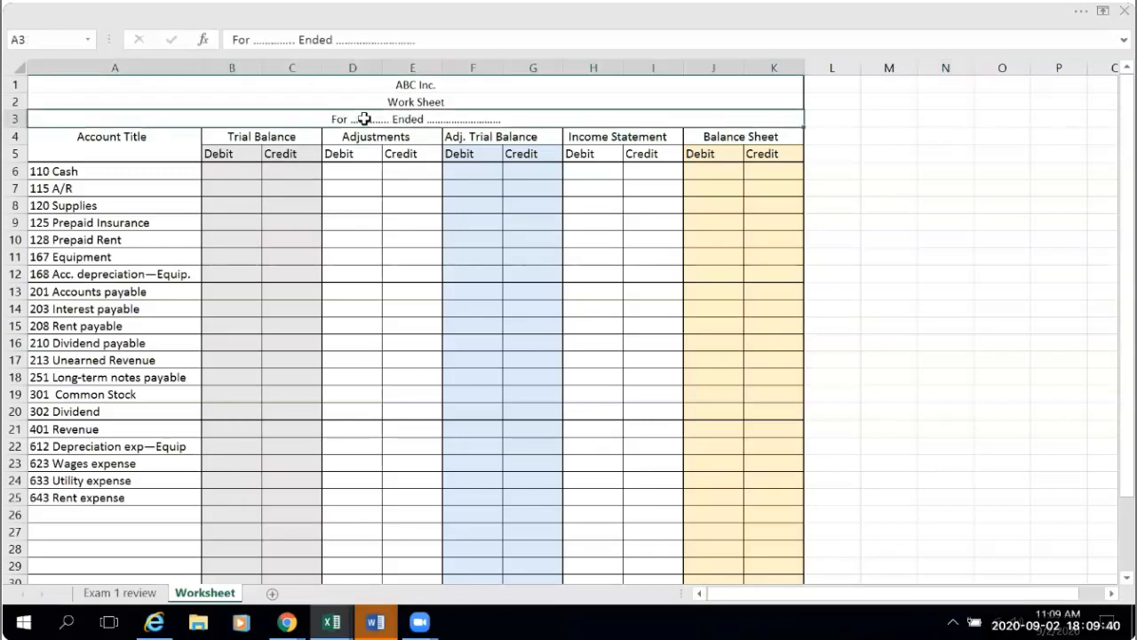
click(260, 40)
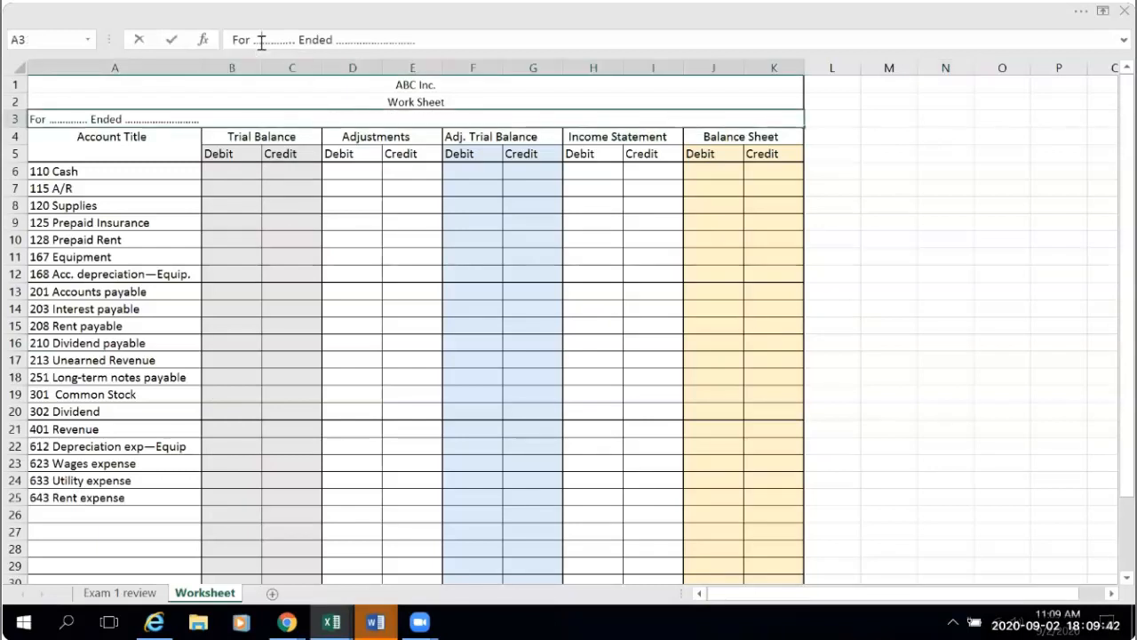
text(Dec. )
text(3)
text(1st)
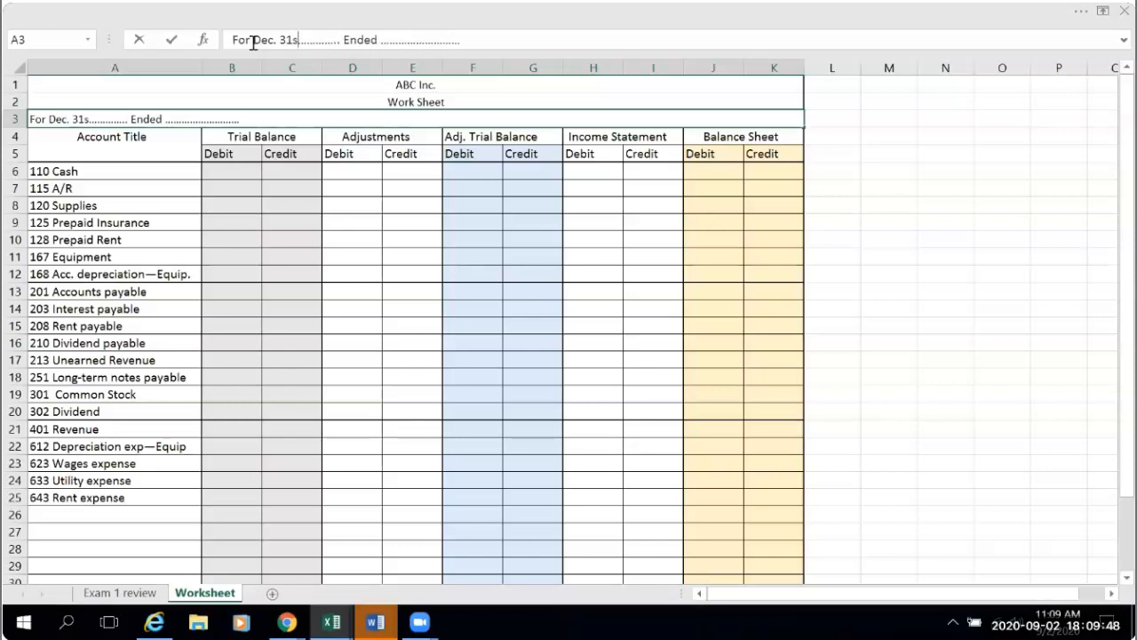
key(Delete)
key(Delete)
key(Delete)
key(Delete)
key(Delete)
key(Delete)
key(Delete)
key(Delete)
key(Delete)
key(Delete)
key(Delete)
key(Delete)
key(Delete)
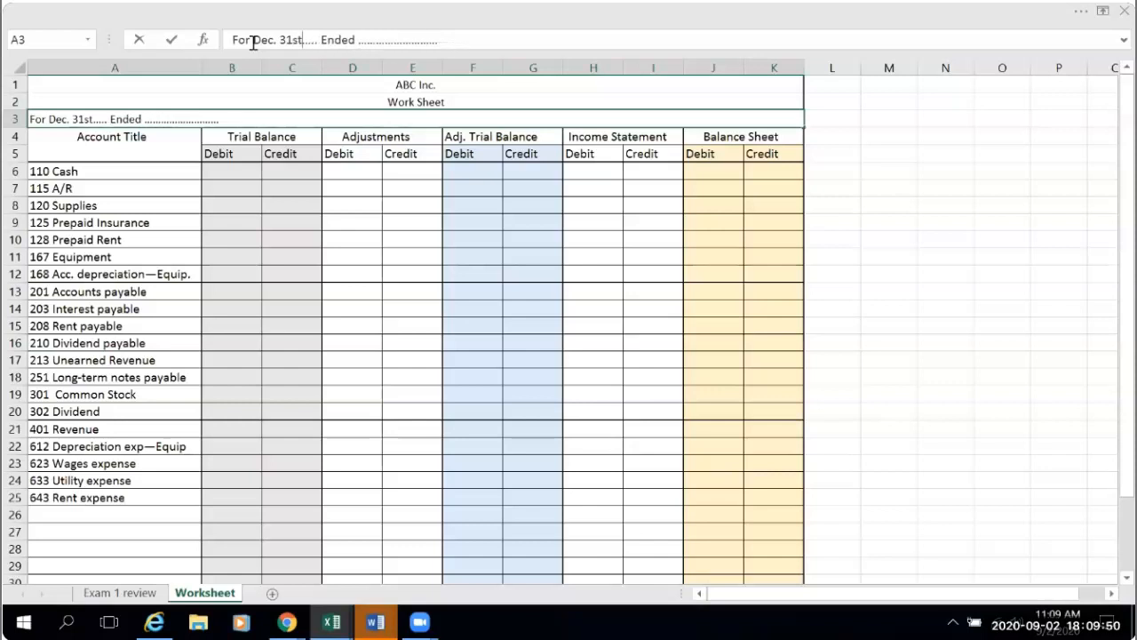
text(.)
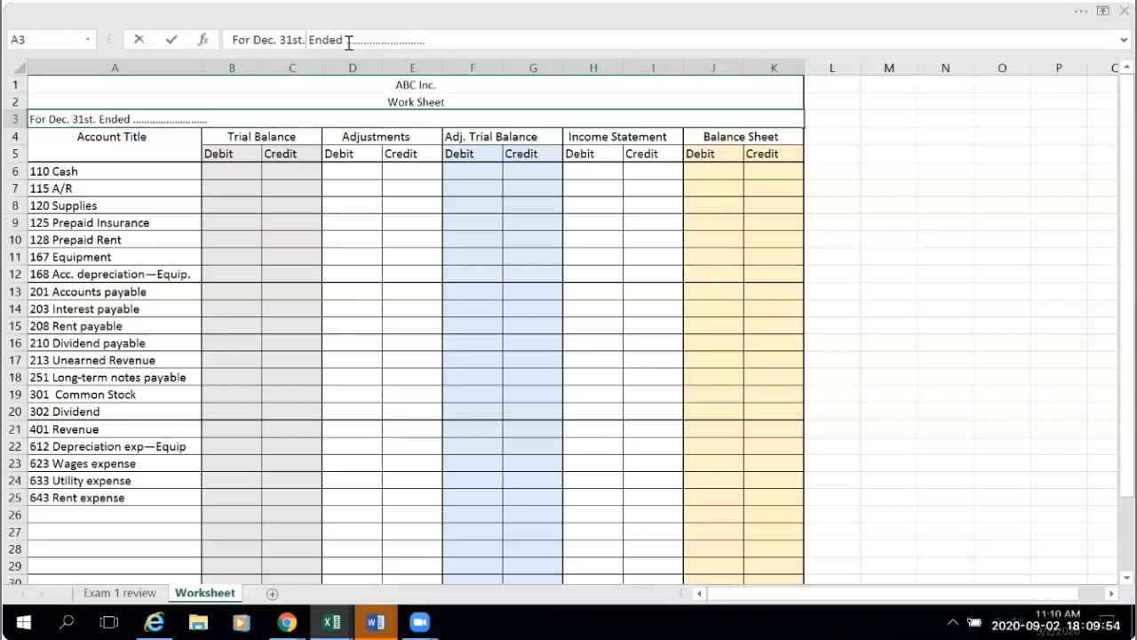
double_click(401, 41)
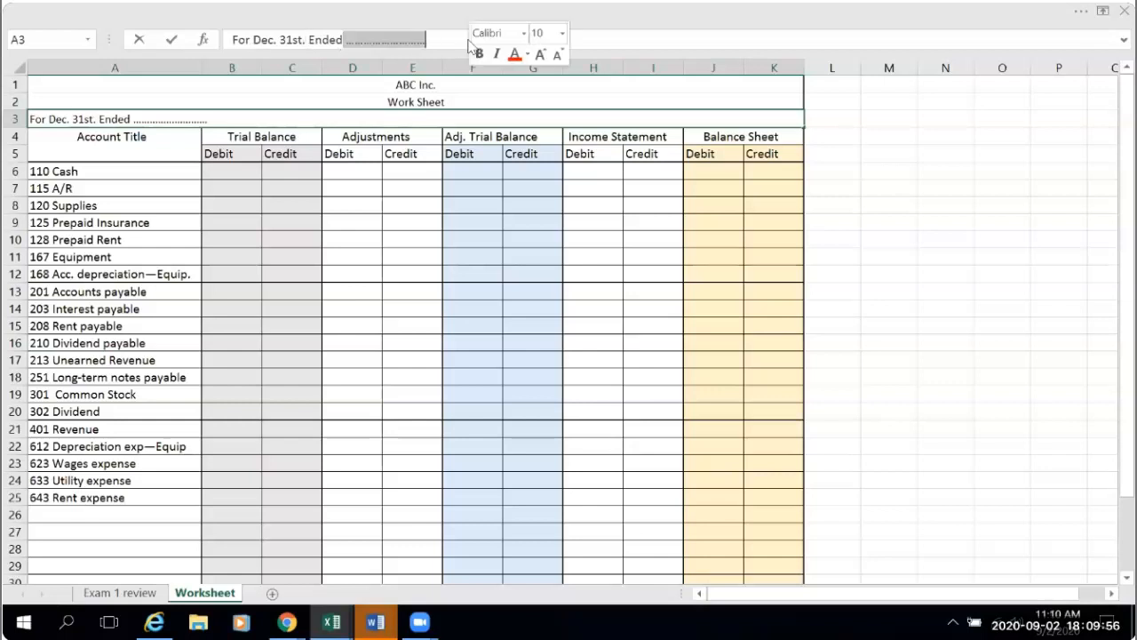
text(2)
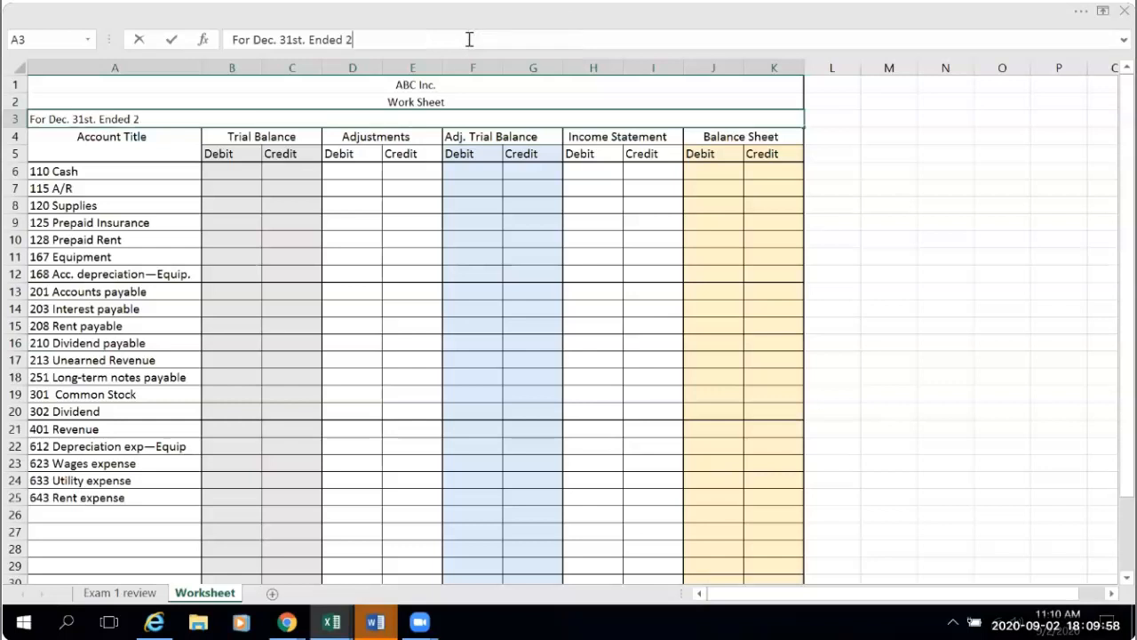
text(014)
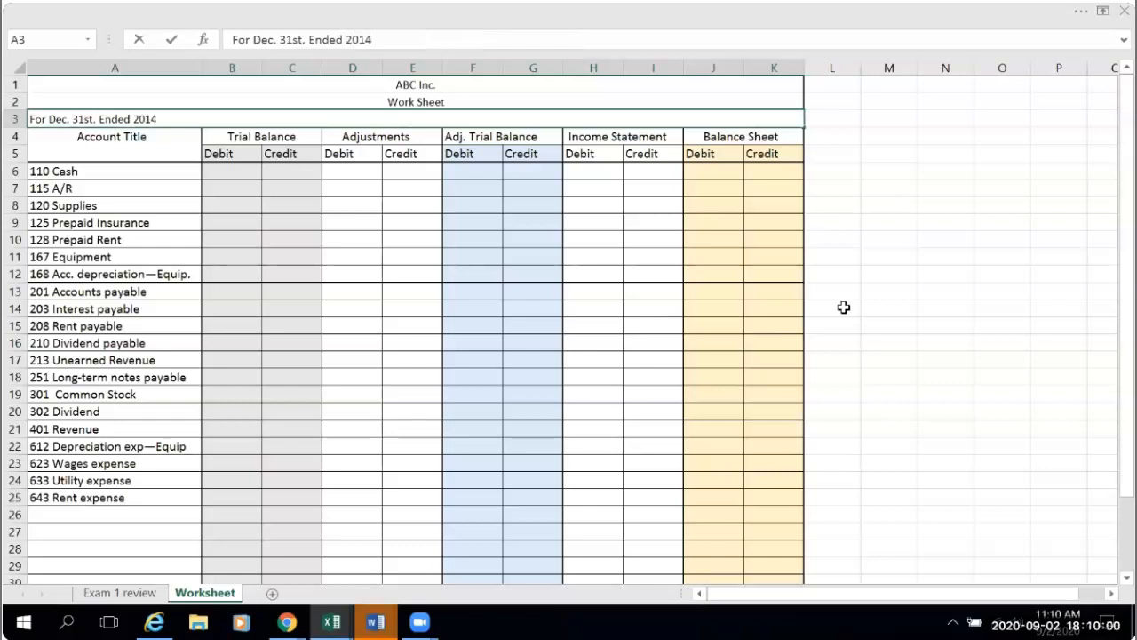
click(935, 370)
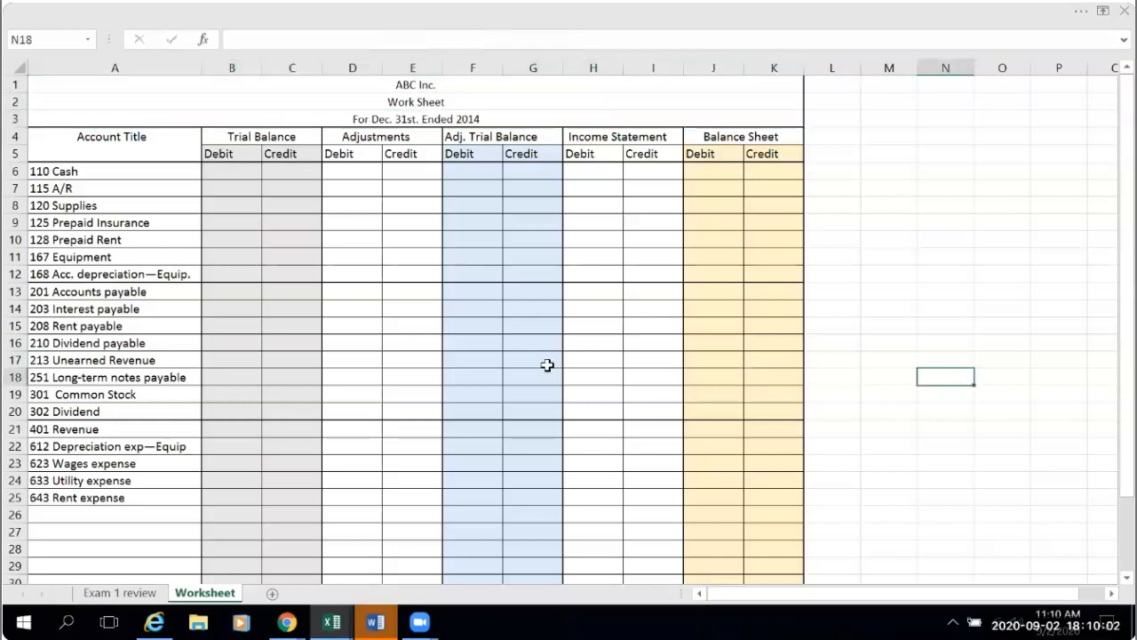
- Link the Cash trial balance debit in B6 to the Cash T-account balance with ='Exam 1 review'!B100
click(215, 178)
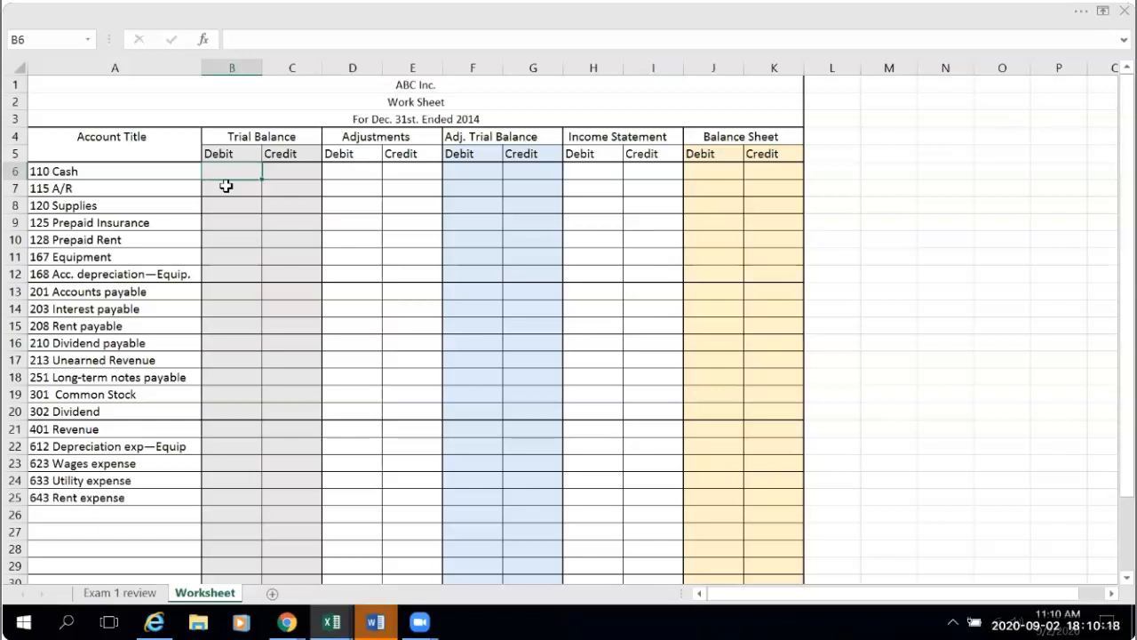
text(=)
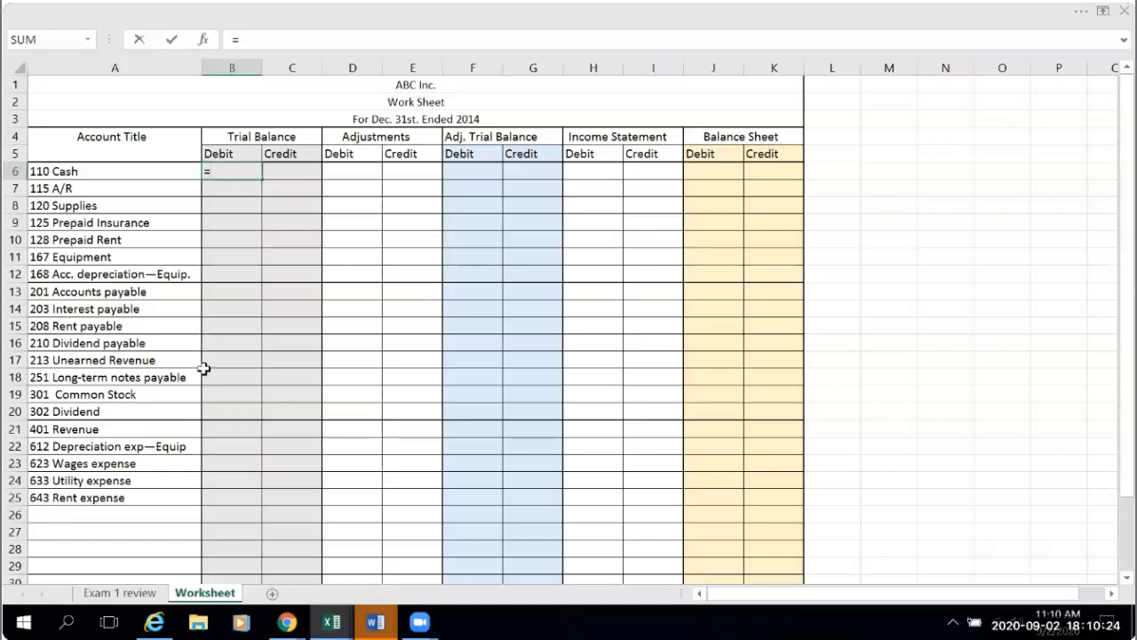
click(120, 590)
scroll(183, 436, down, 13)
scroll(183, 437, down, 10)
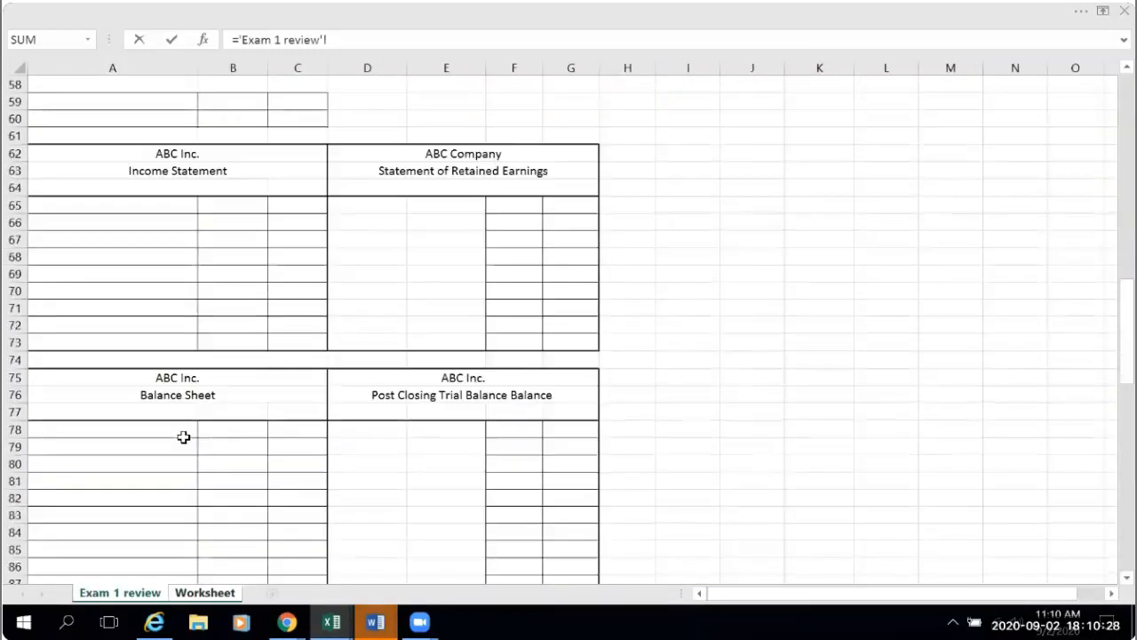
click(241, 446)
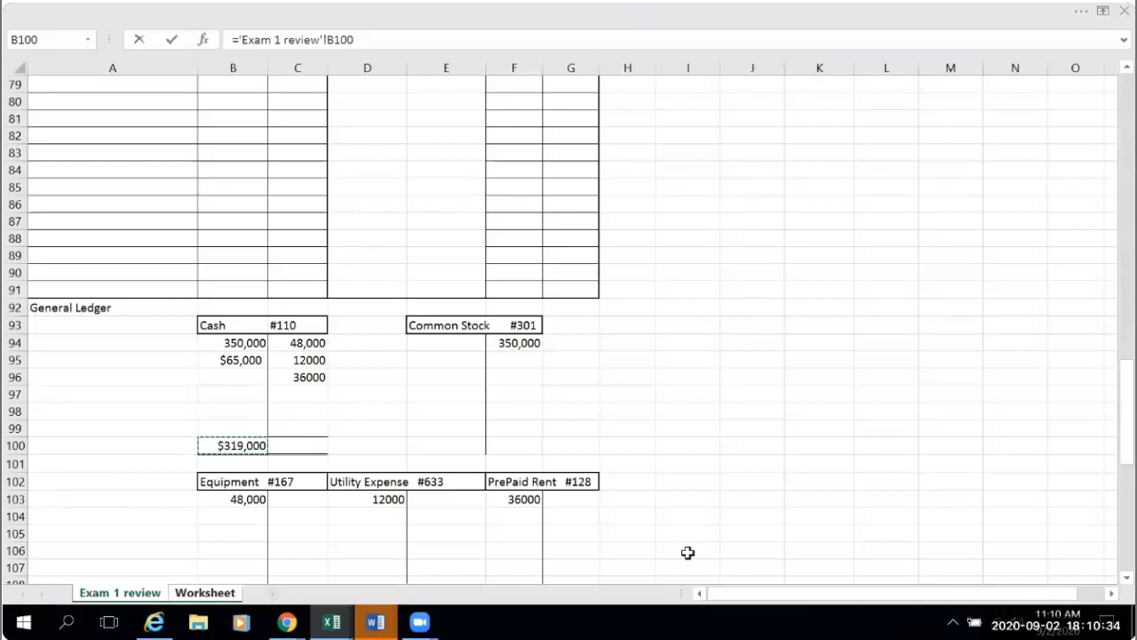
key(Return)
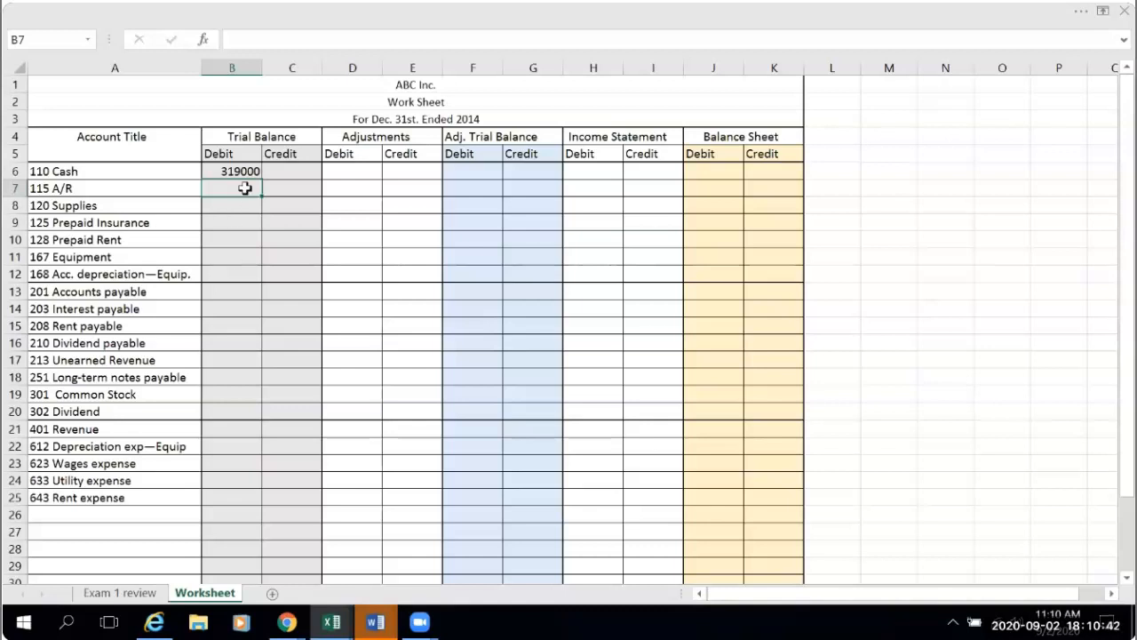
- Link the Prepaid Rent trial balance debit in B10 to the T-account debit with ='Exam 1 review'!F103
click(240, 240)
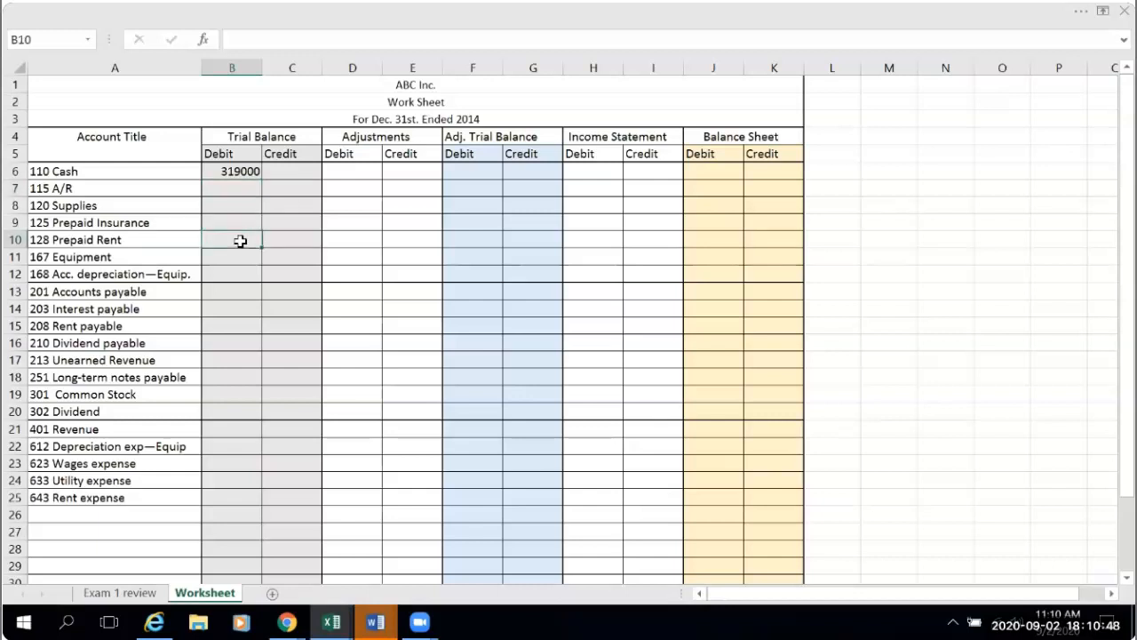
text(=)
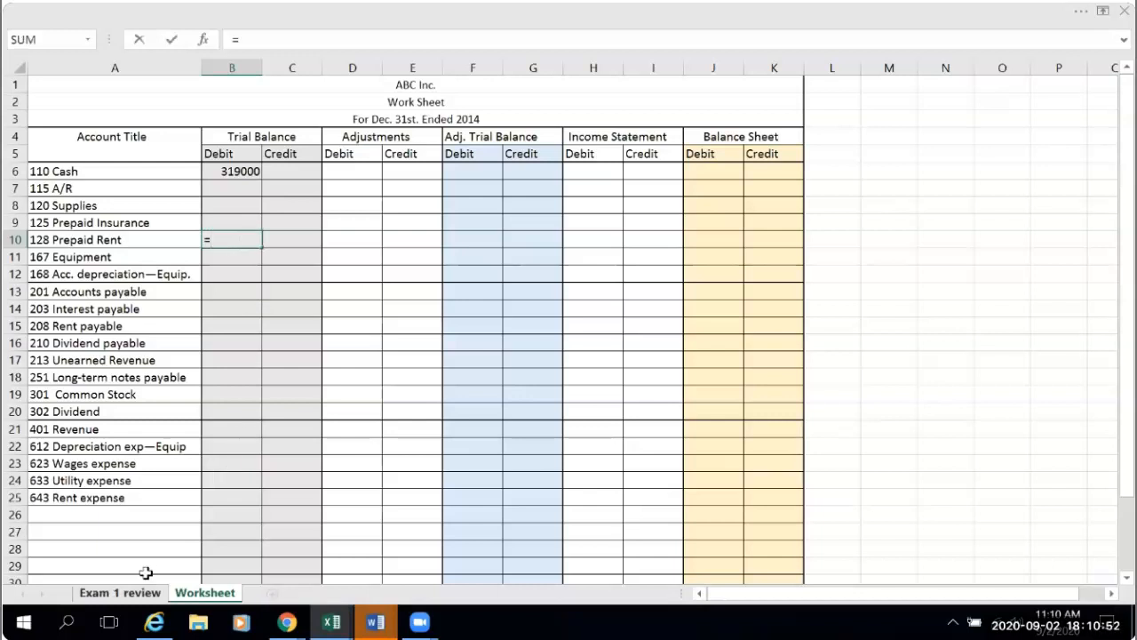
click(125, 591)
scroll(231, 533, down, 3)
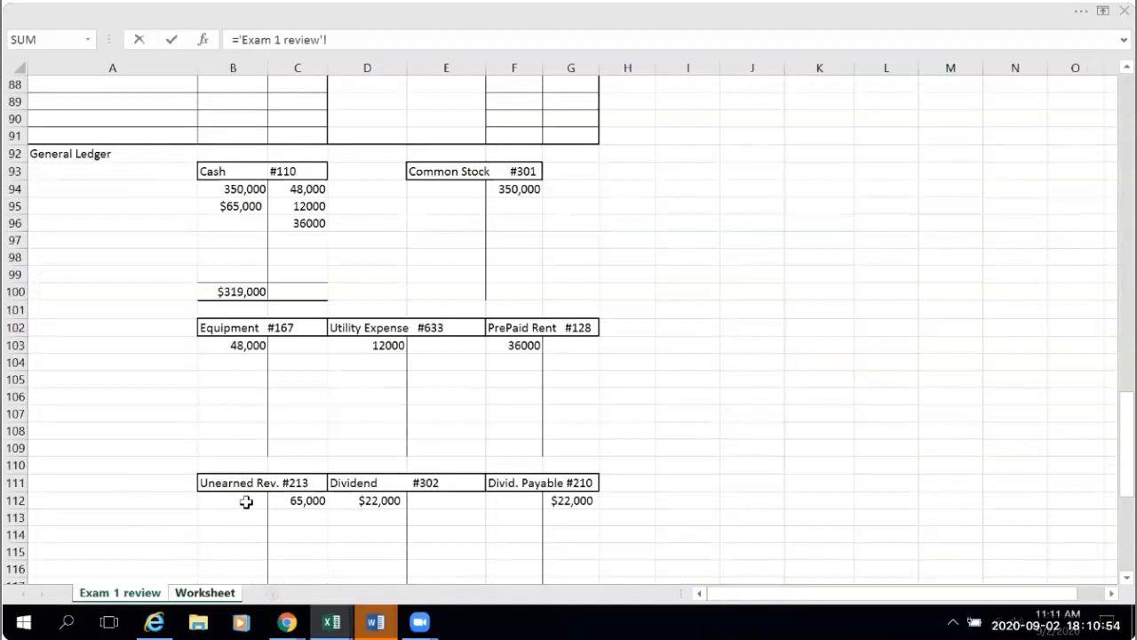
scroll(246, 501, down, 1)
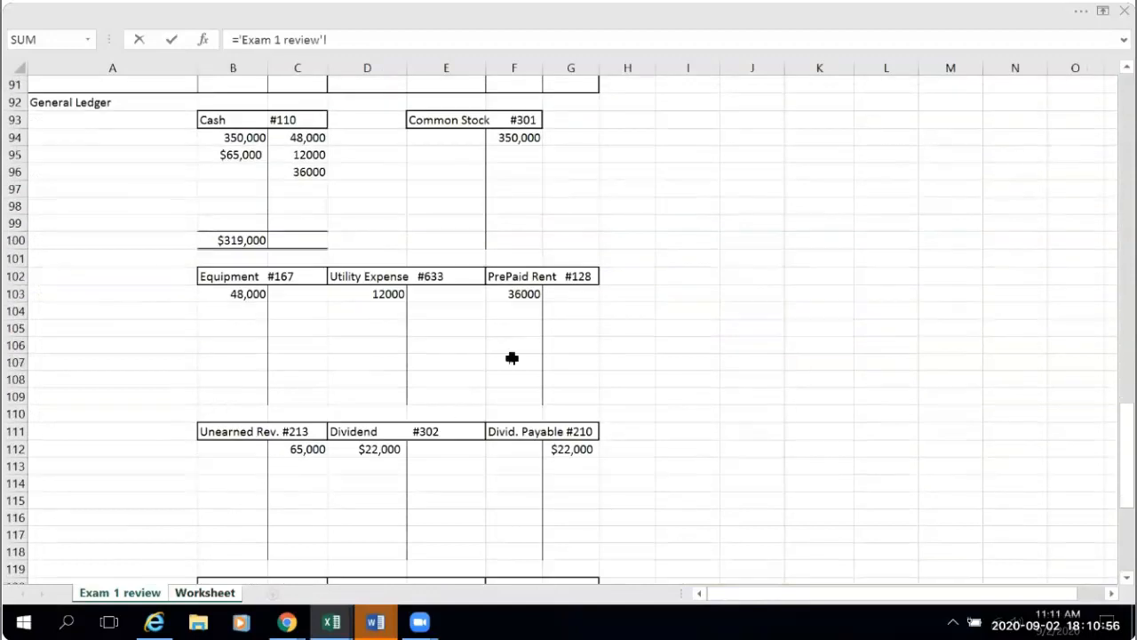
click(536, 294)
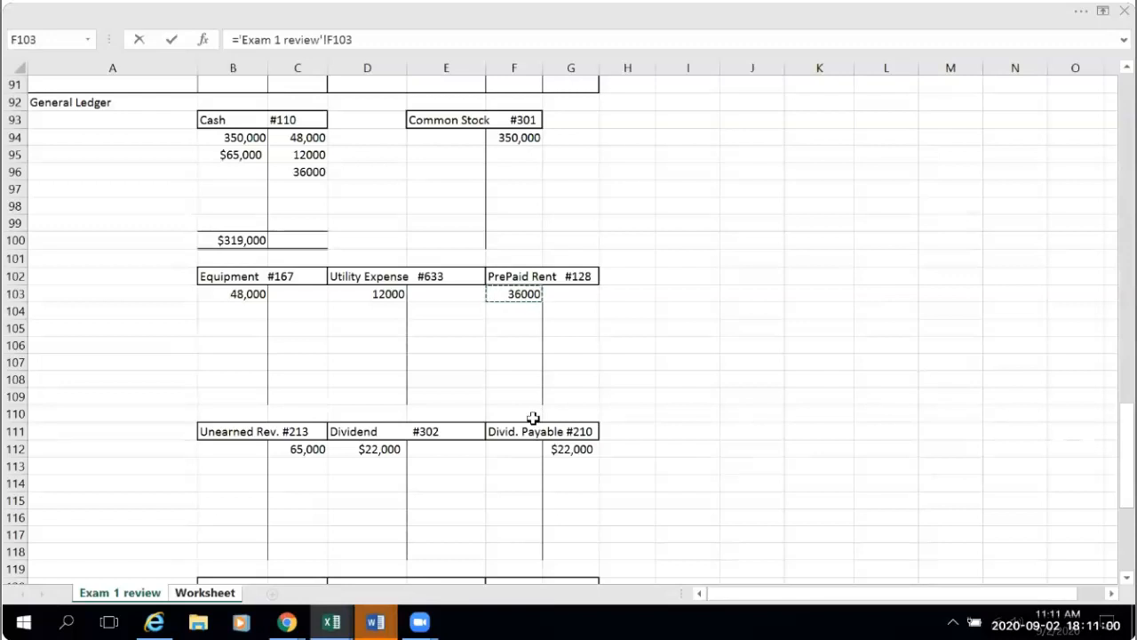
key(Return)
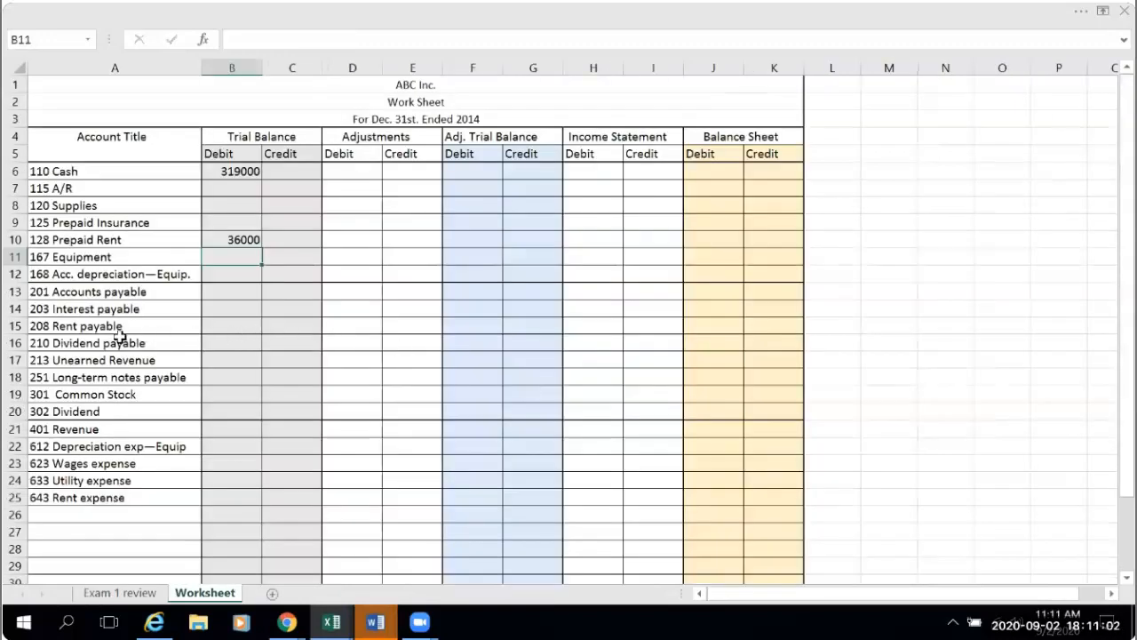
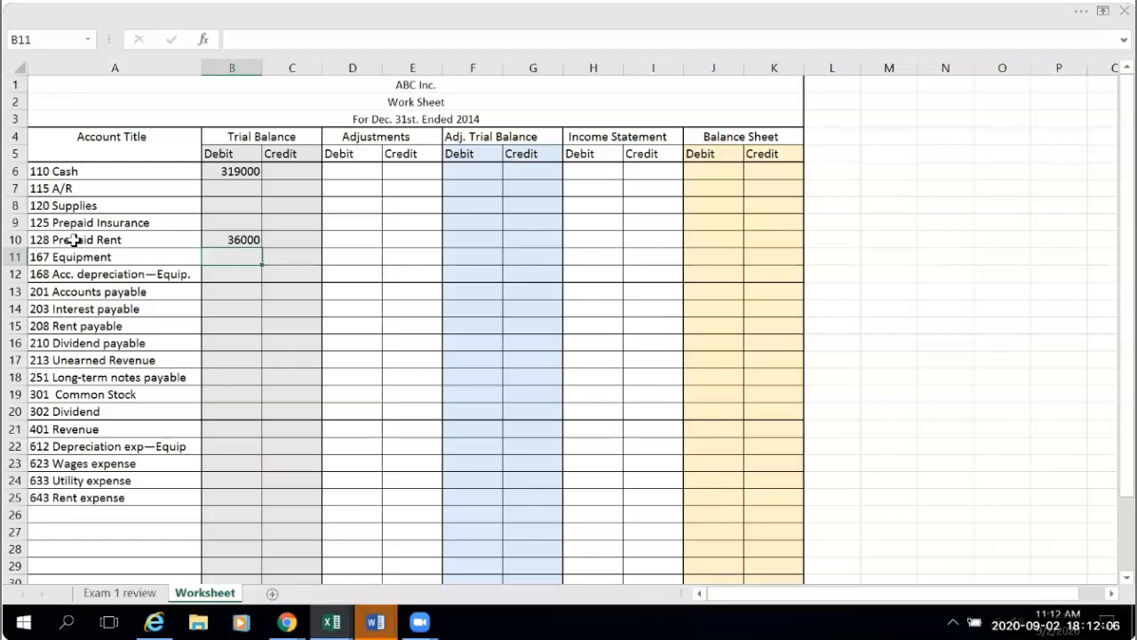
drag(56, 257, 154, 275)
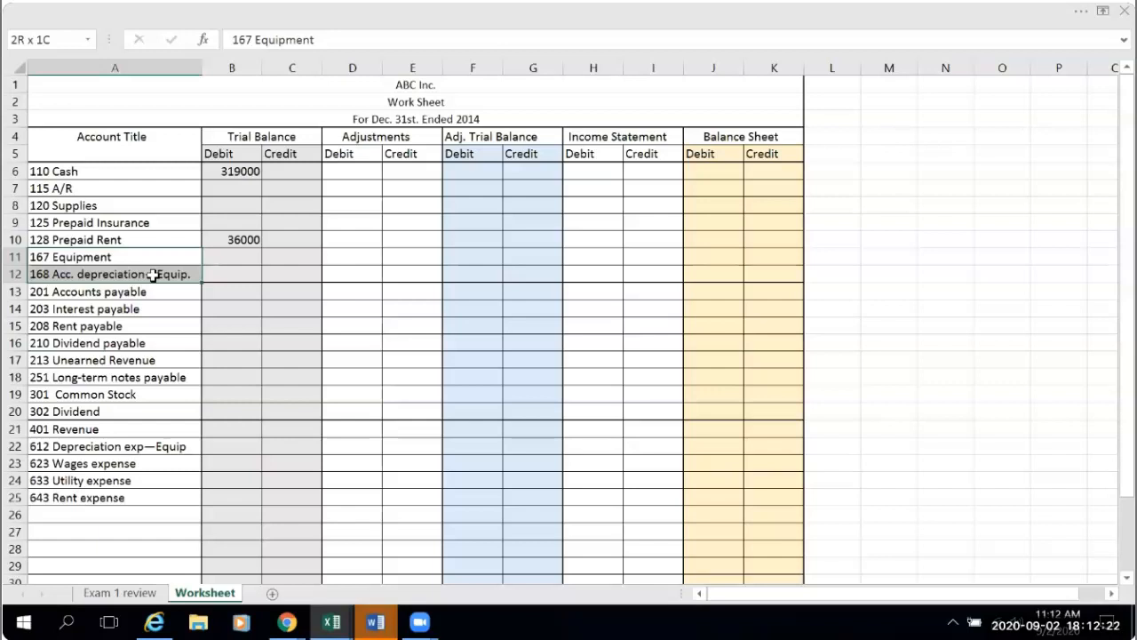
drag(153, 275, 153, 275)
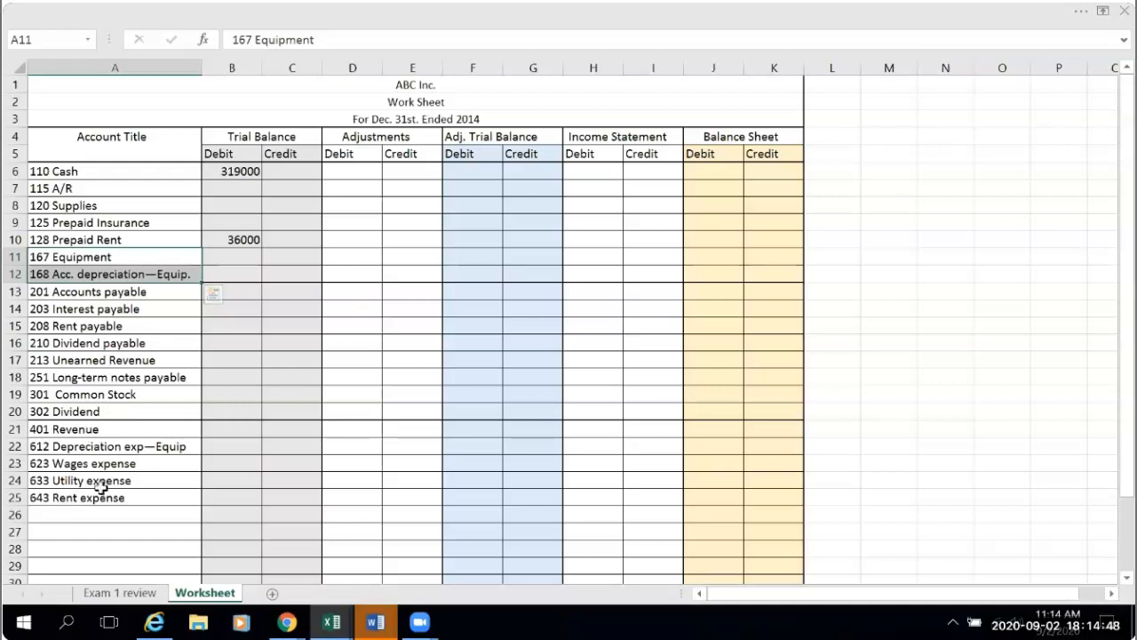
click(96, 430)
drag(99, 441, 100, 500)
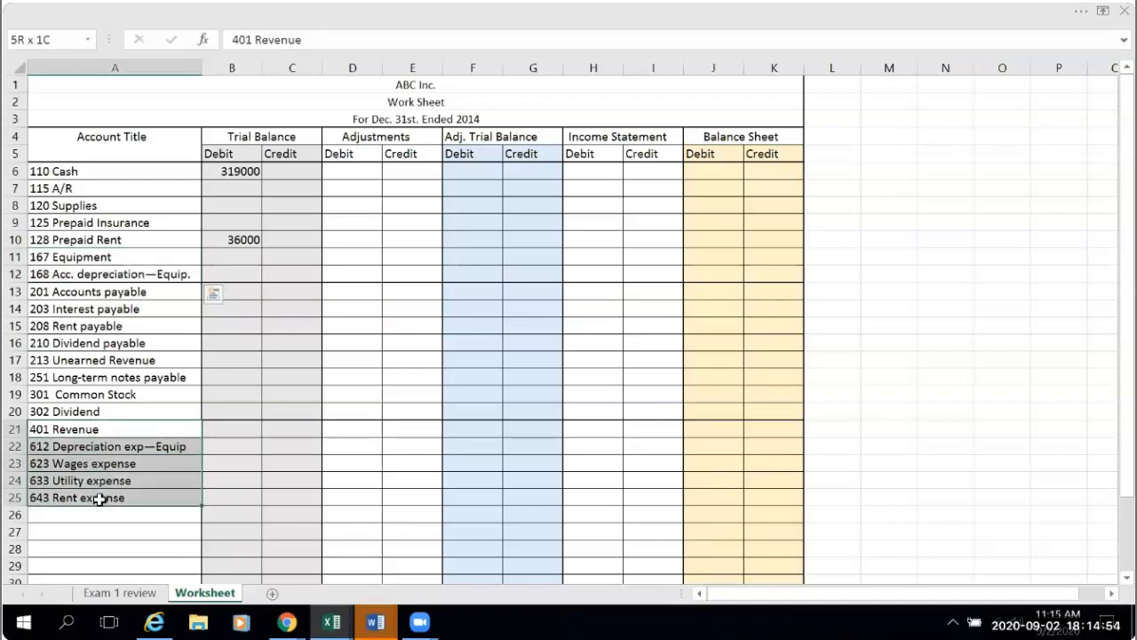
drag(99, 499, 100, 500)
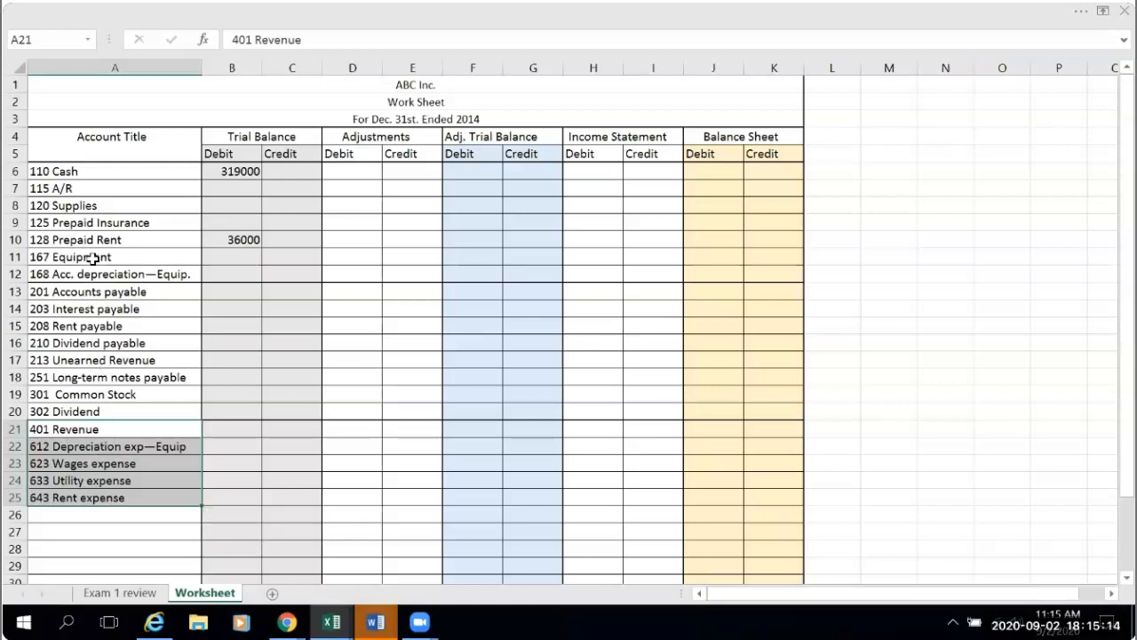
click(103, 526)
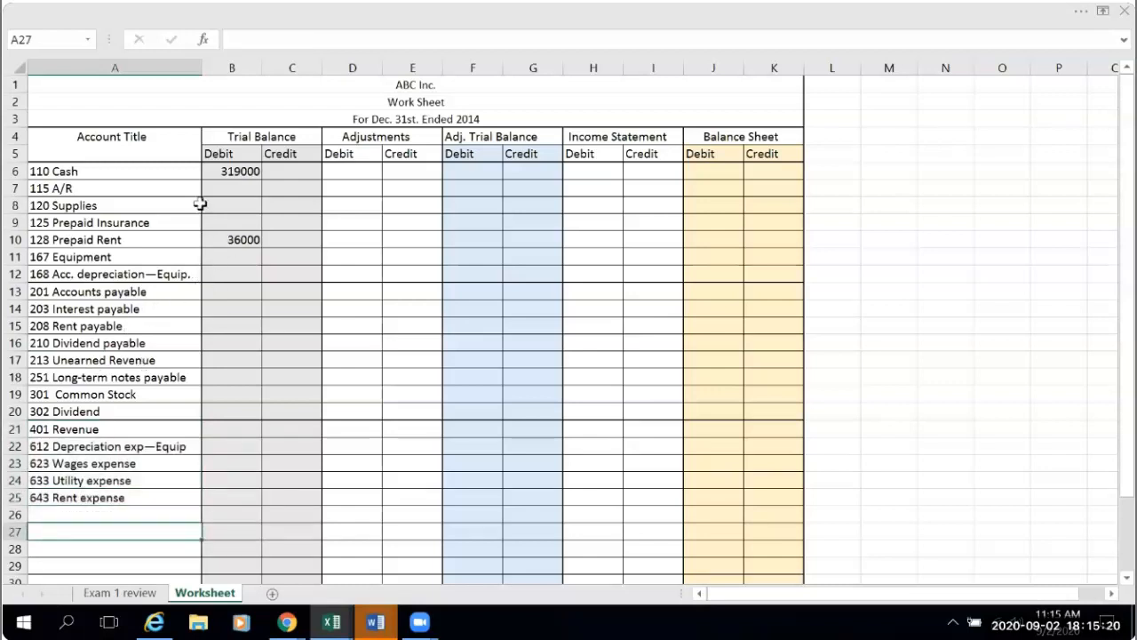
- Link the Equipment trial balance debit in B11 to the Equipment T-account debit with ='Exam 1 review'!B103
click(239, 260)
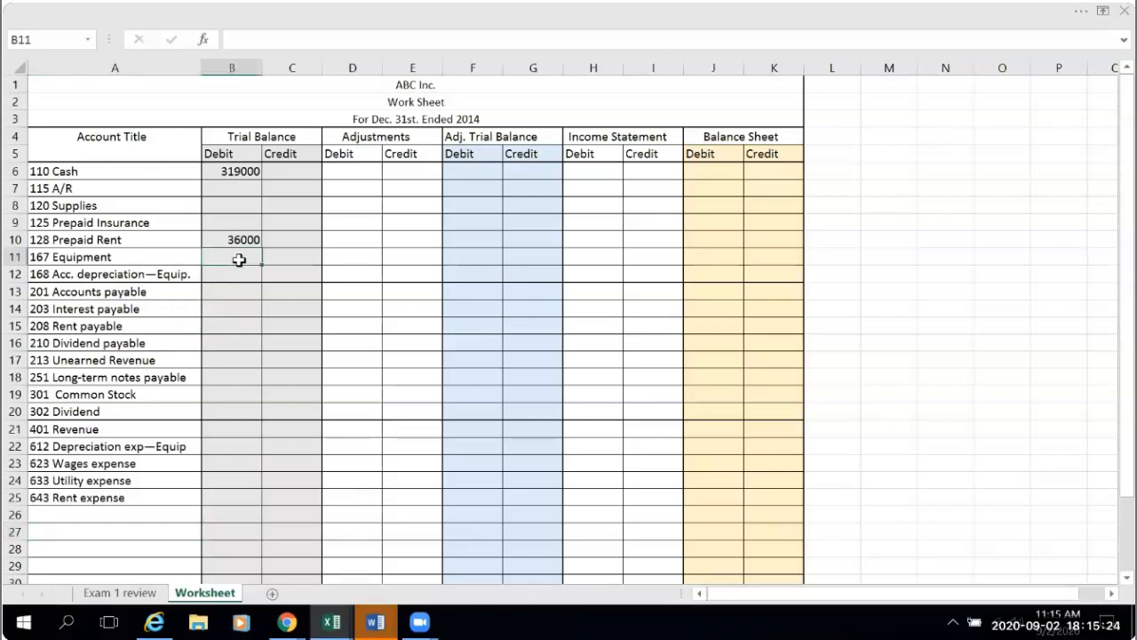
text(=)
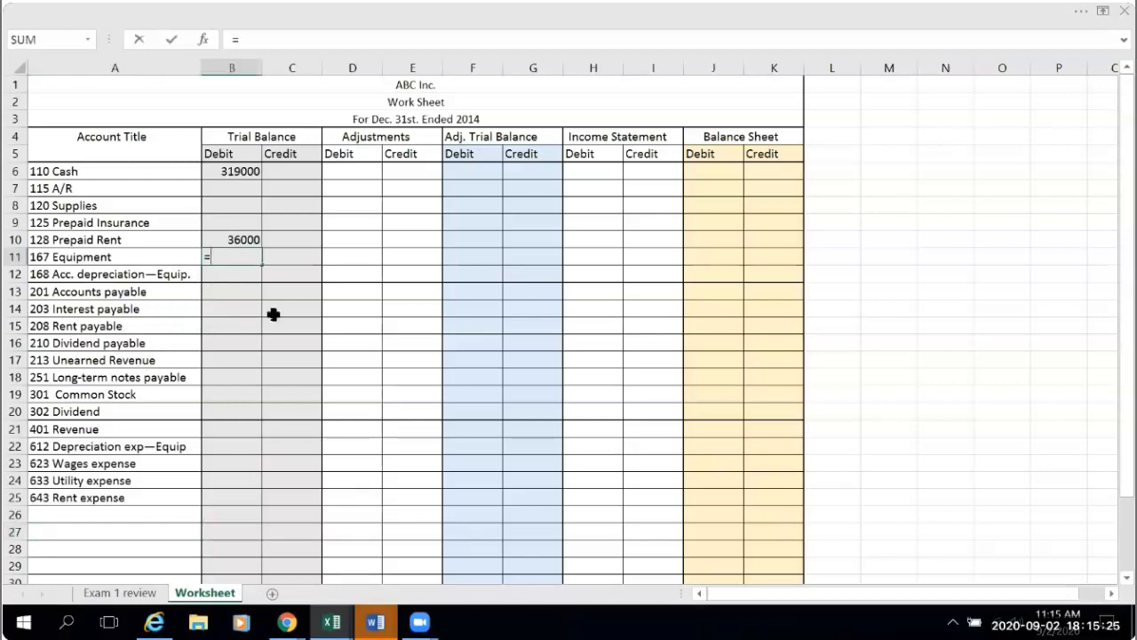
click(118, 591)
scroll(265, 514, down, 3)
scroll(268, 511, up, 4)
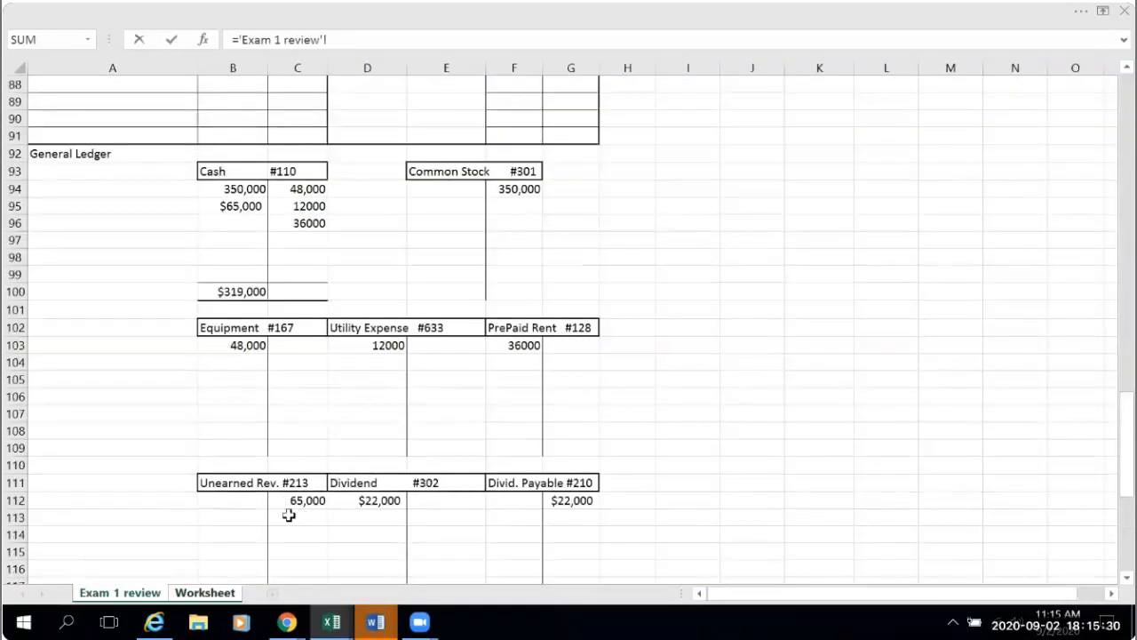
click(250, 344)
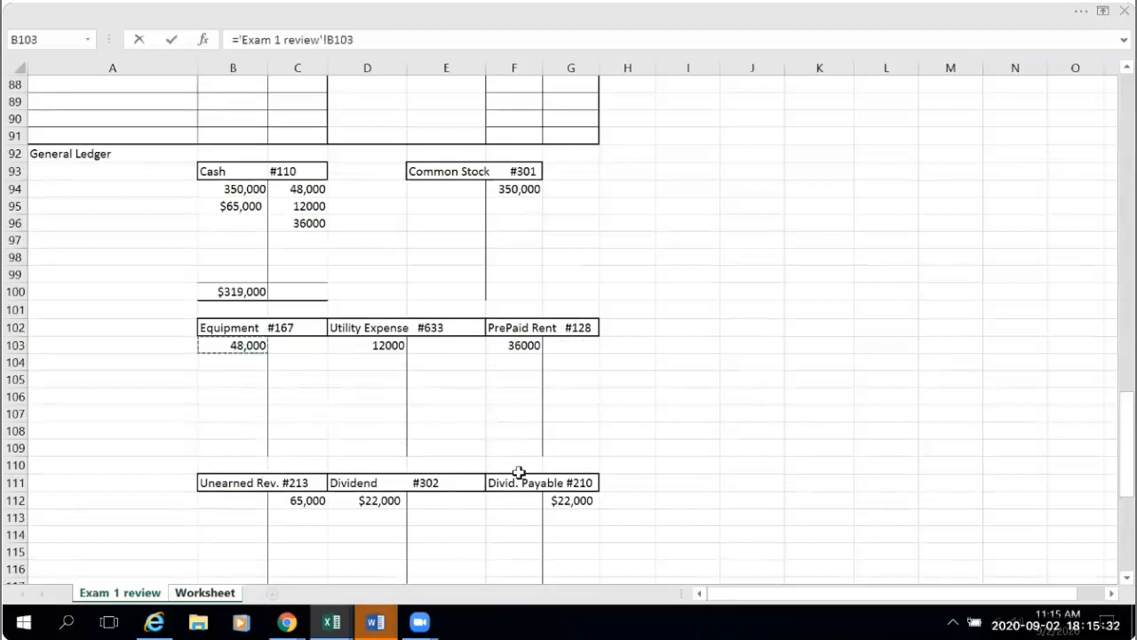
key(Return)
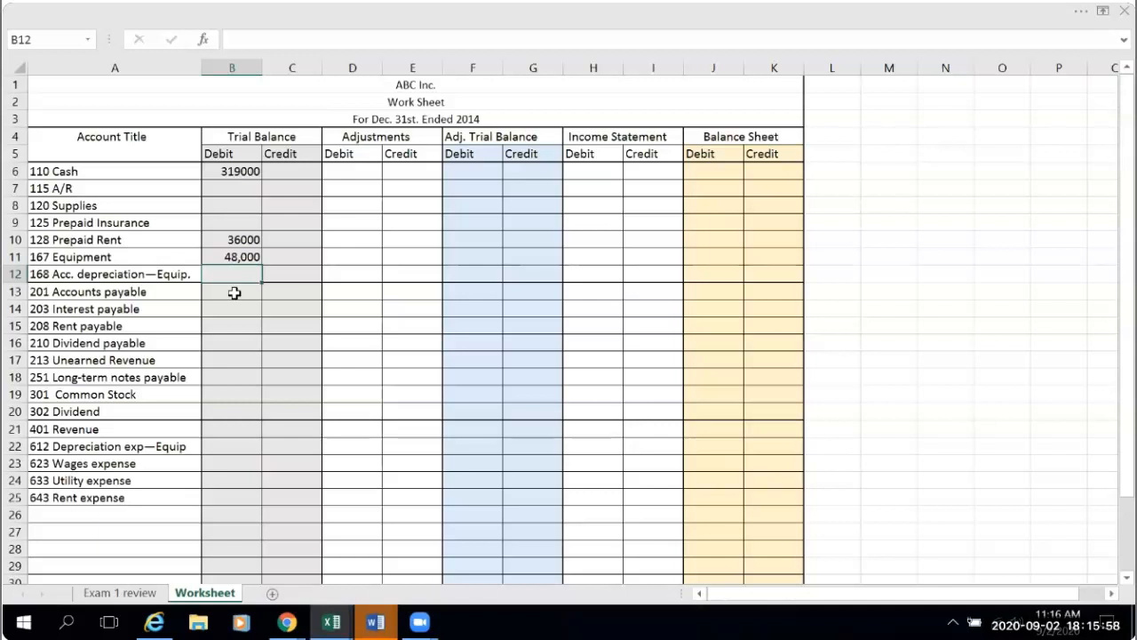
click(240, 347)
text(=)
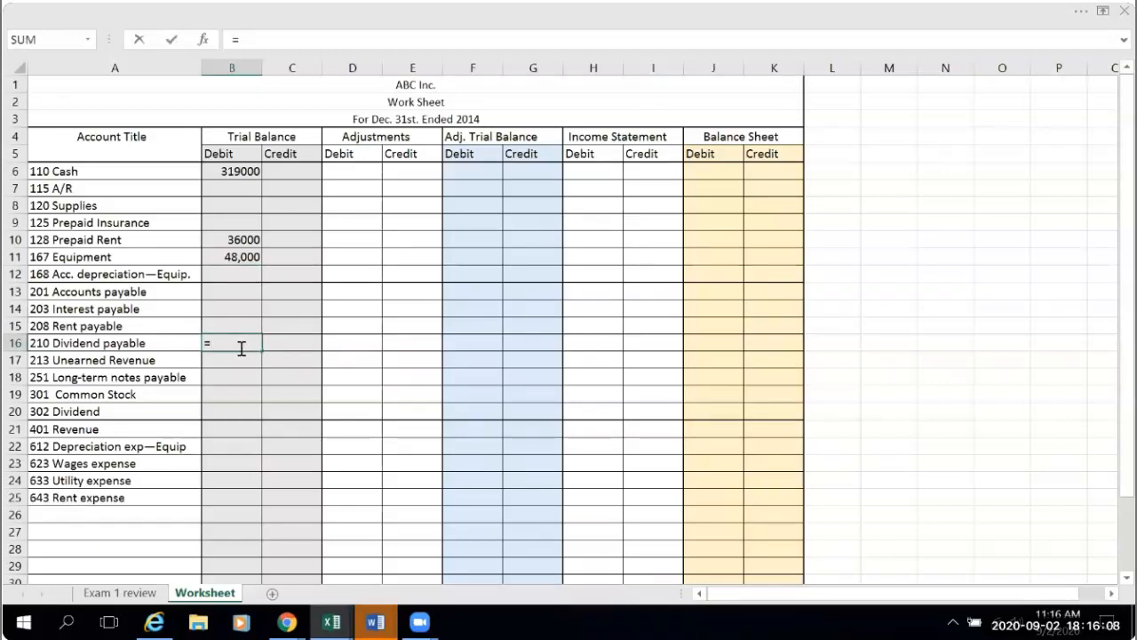
click(120, 592)
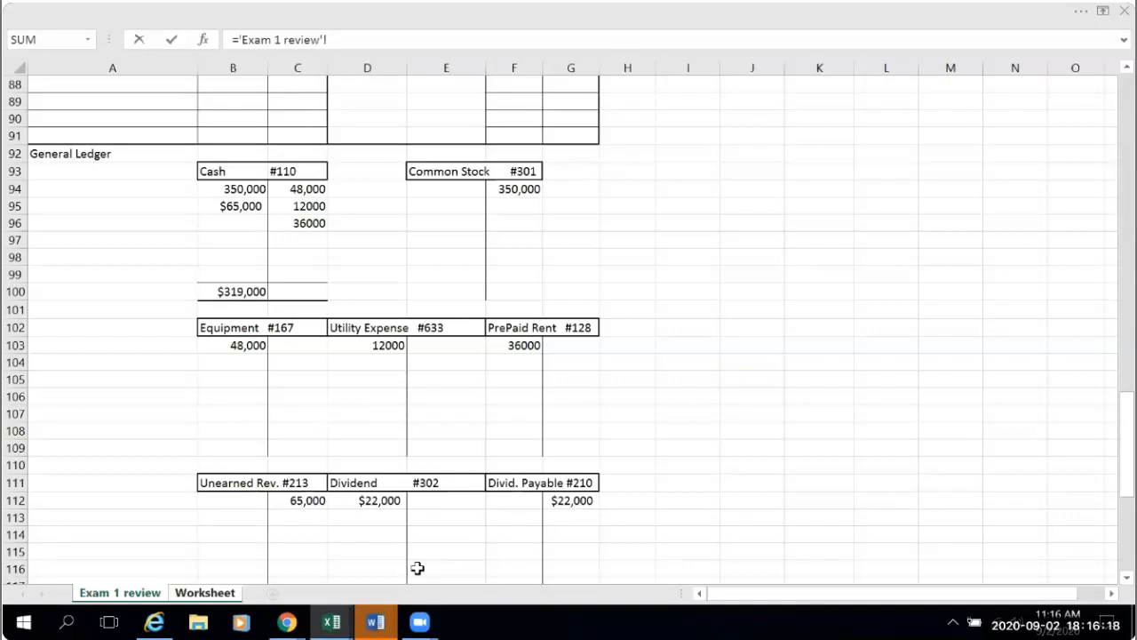
key(ctrl+Page_Down)
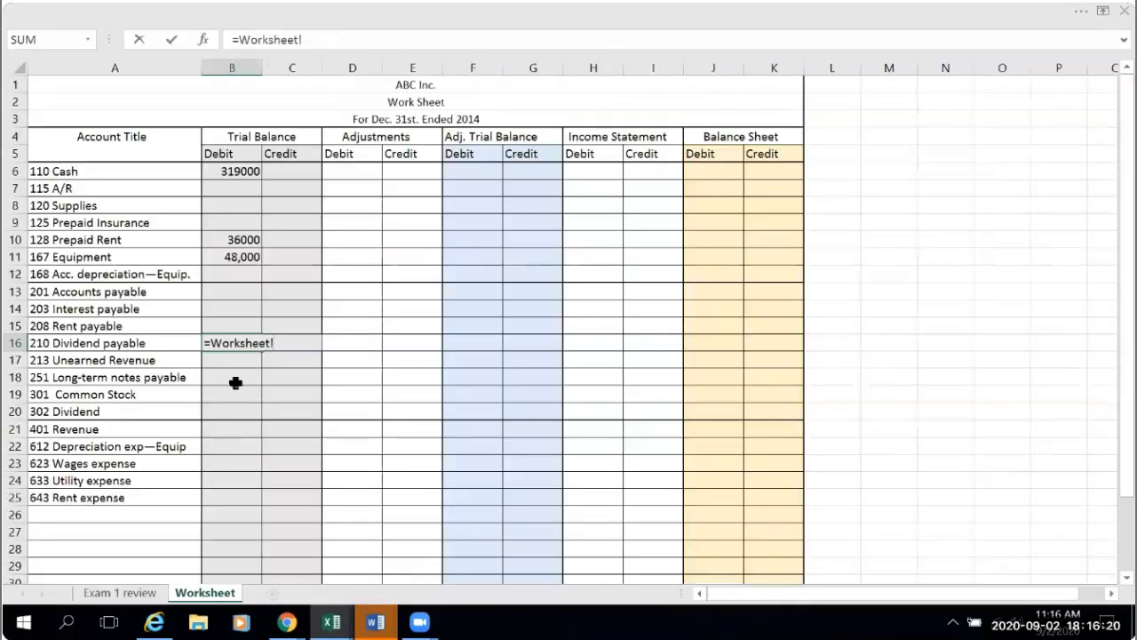
key(BackSpace)
key(BackSpace)
key(BackSpace)
key(BackSpace)
key(BackSpace)
key(BackSpace)
key(BackSpace)
key(BackSpace)
key(BackSpace)
key(BackSpace)
key(BackSpace)
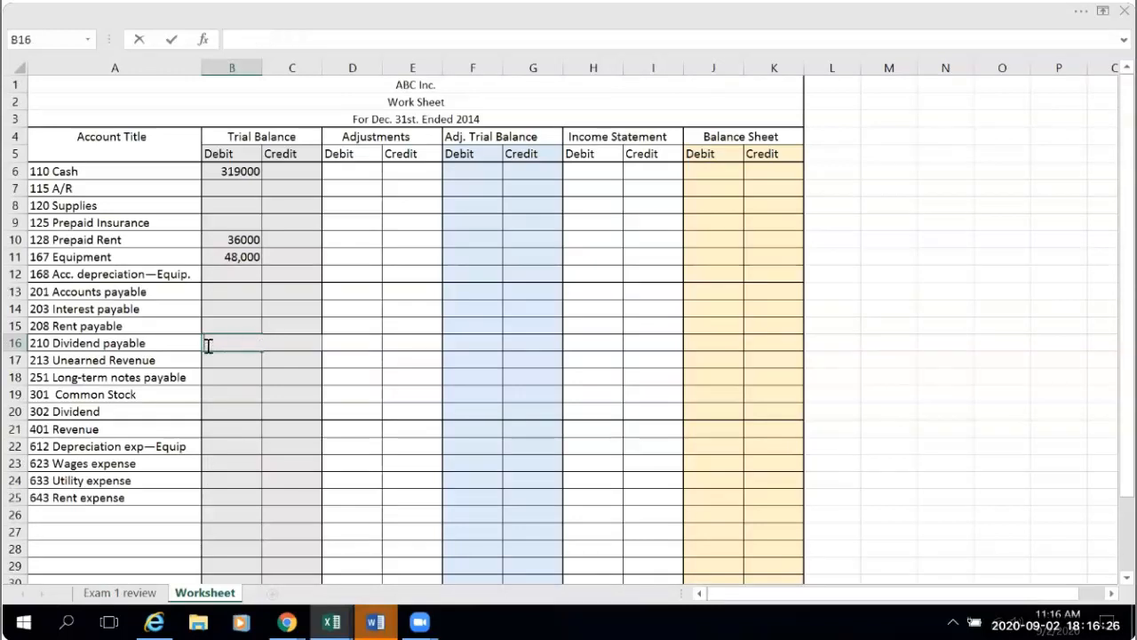
- Link the Dividend payable trial balance credit in C16 to the T-account credit with ='Exam 1 review'!G112
click(300, 346)
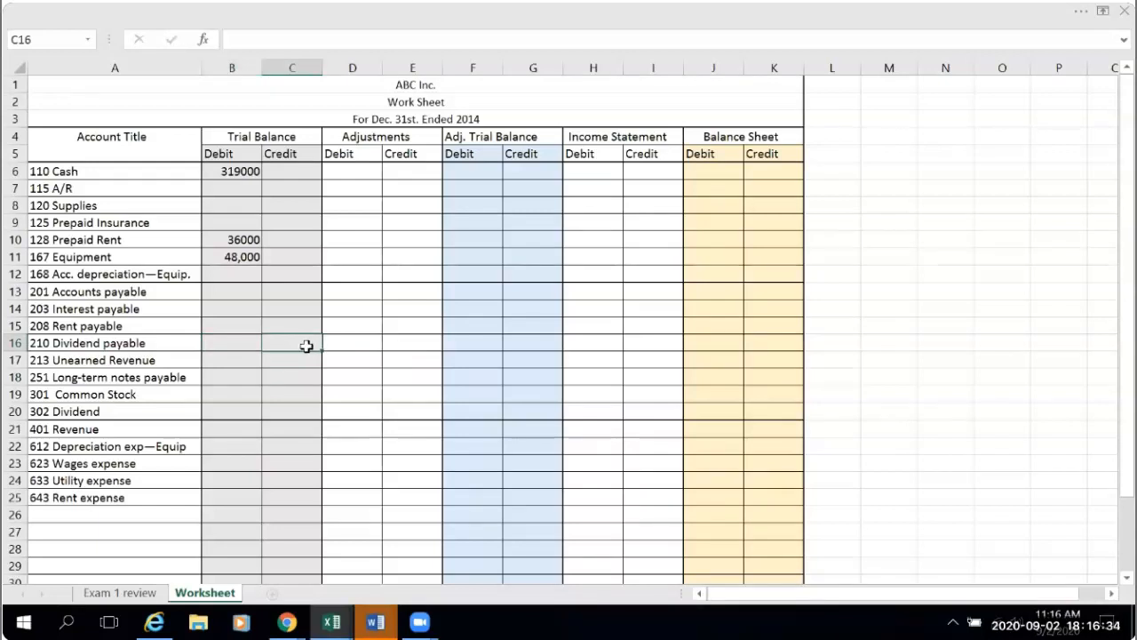
text(=)
click(124, 591)
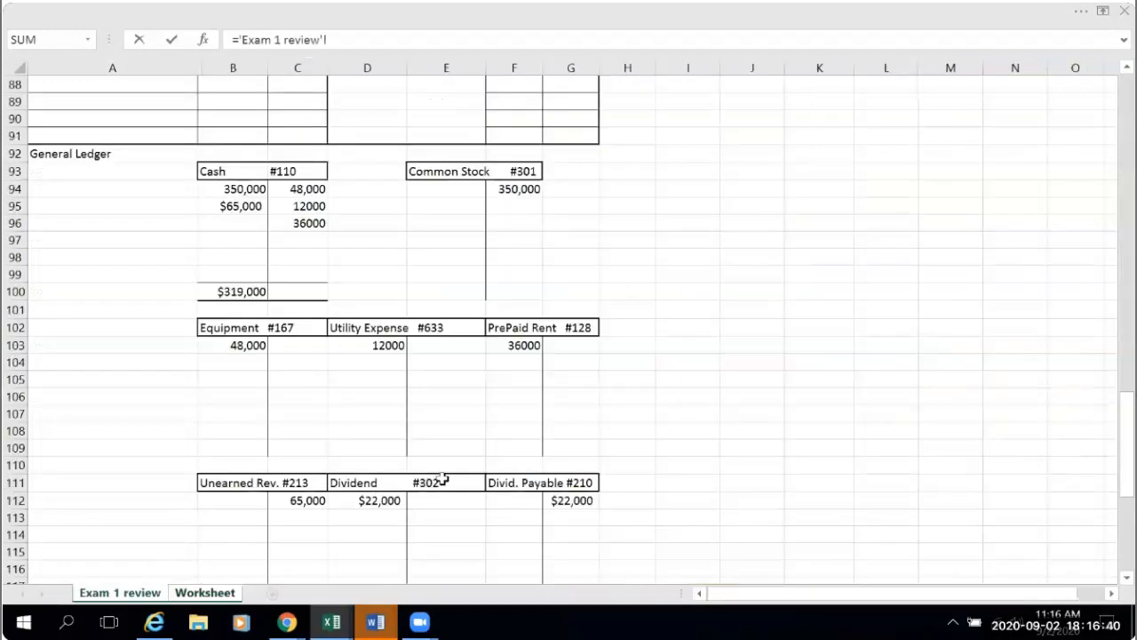
click(570, 502)
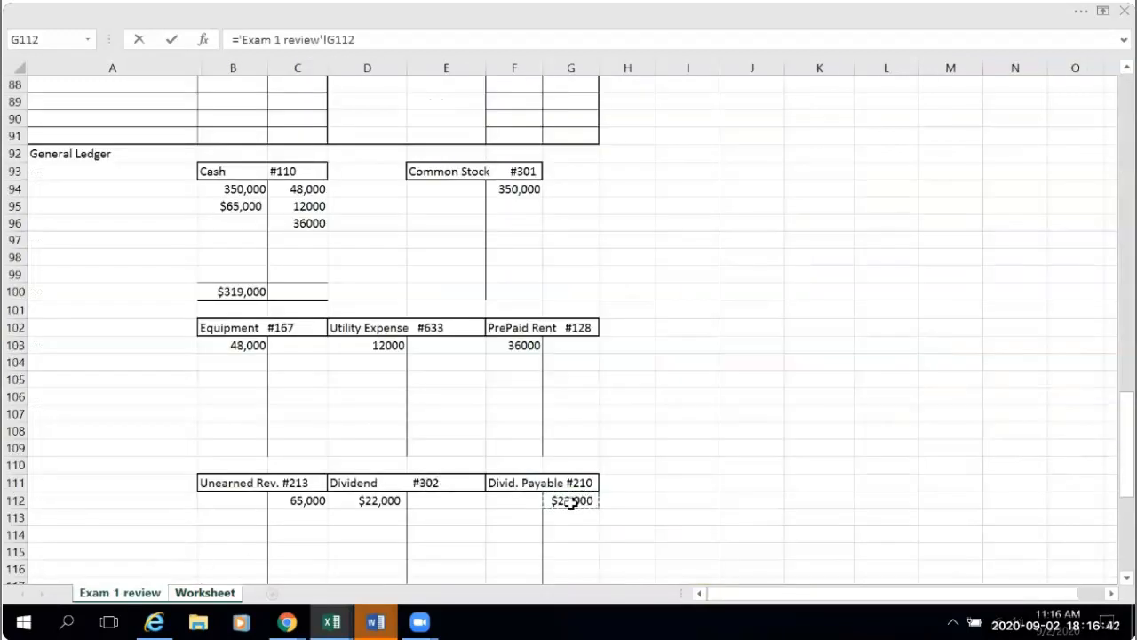
key(Return)
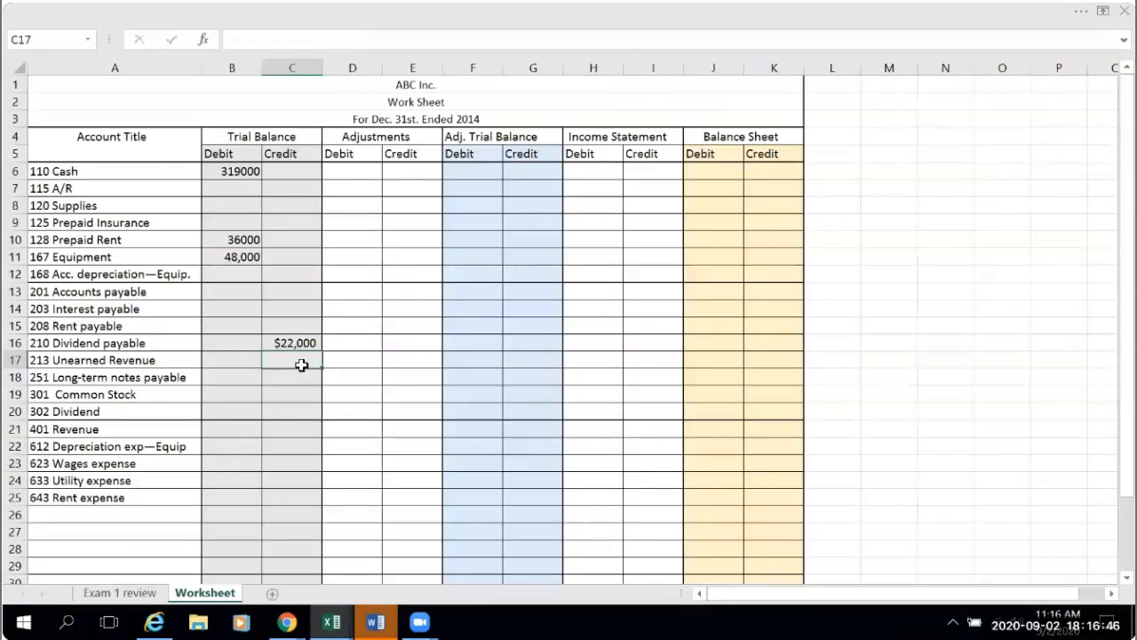
- Link the Unearned Revenue trial balance credit in C17 to the T-account credit with ='Exam 1 review'!C112
text(=)
click(143, 590)
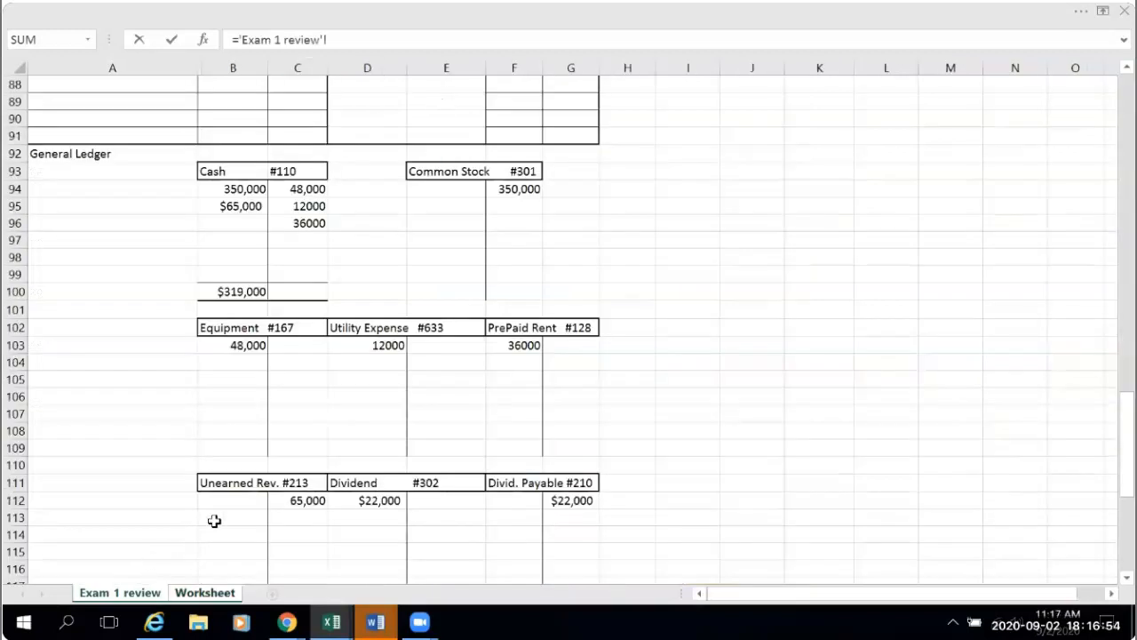
click(297, 502)
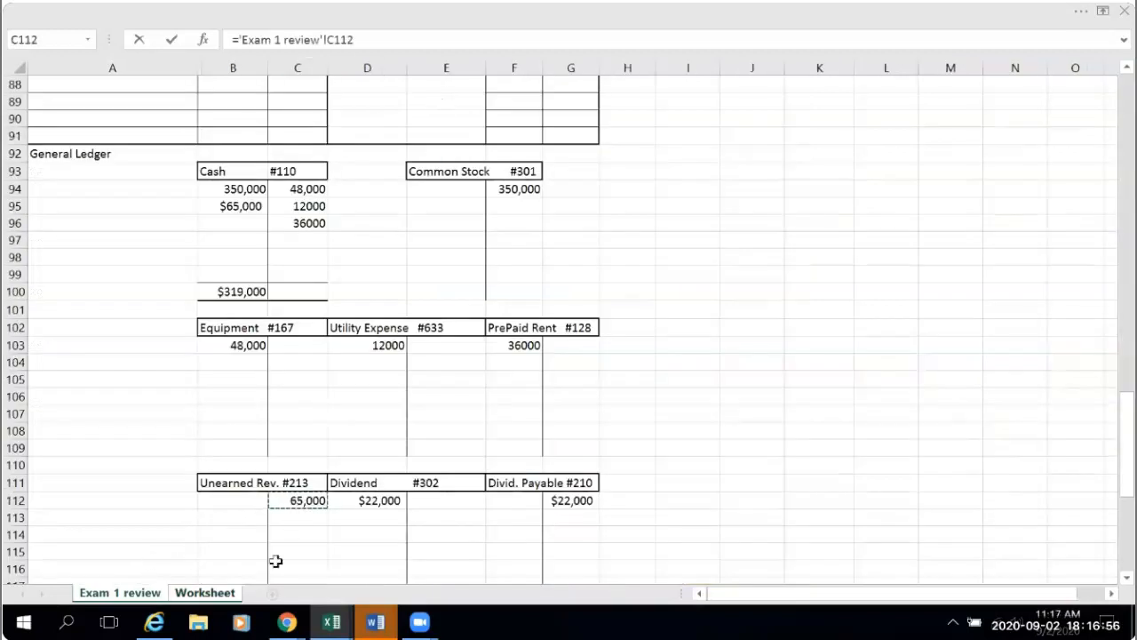
key(Return)
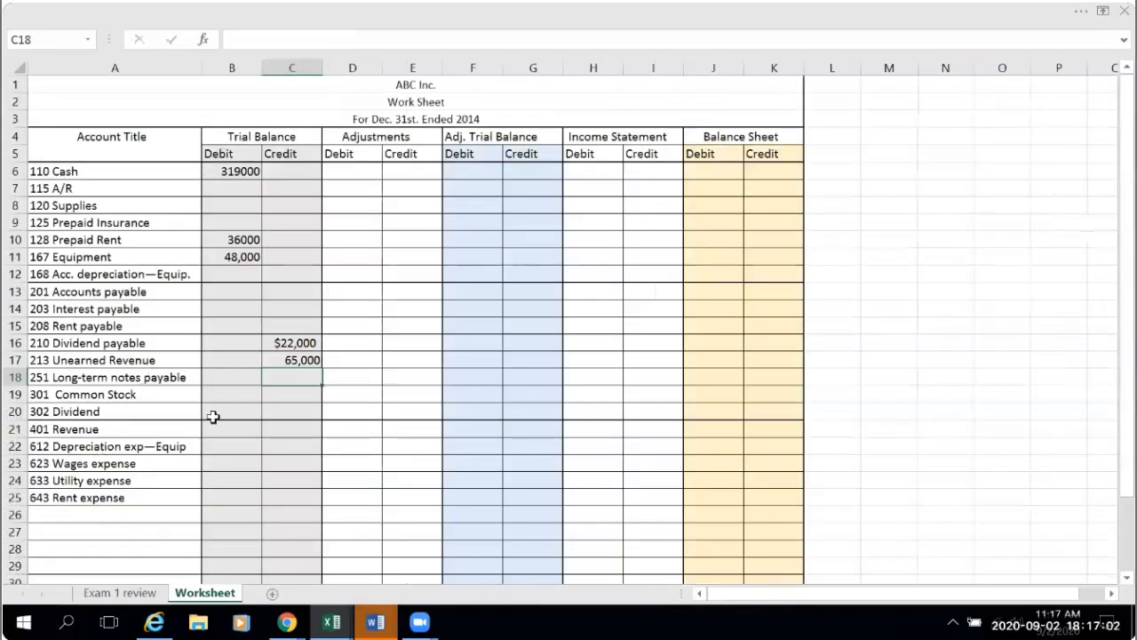
- Link the Common Stock trial balance credit in C19 to the T-account credit with ='Exam 1 review'!F94
click(288, 395)
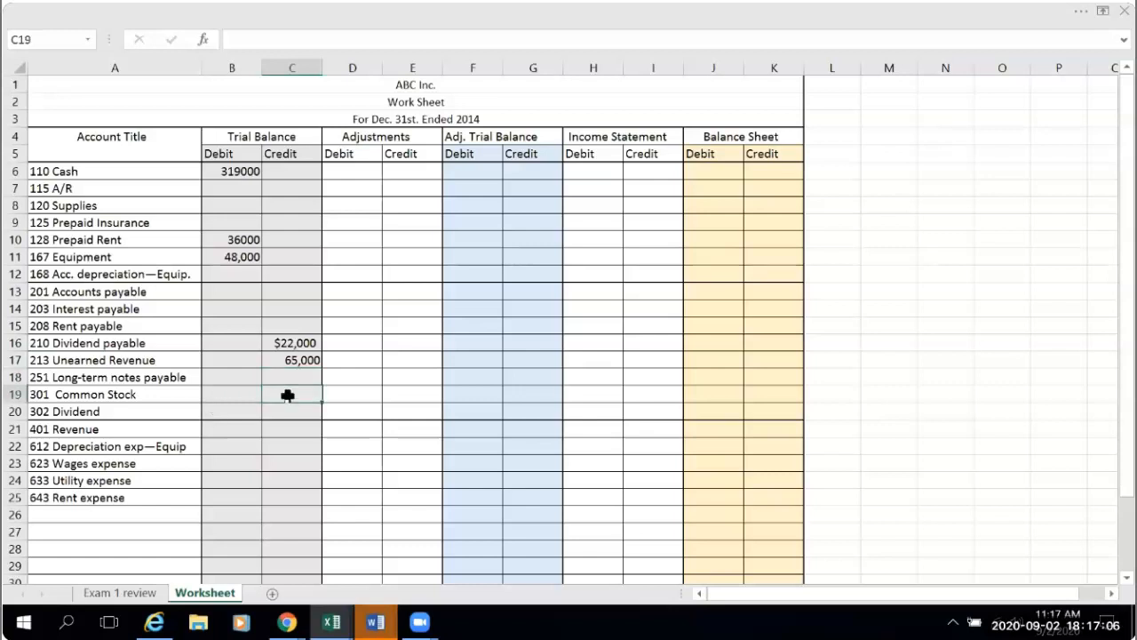
text(=)
key(ctrl+Page_Up)
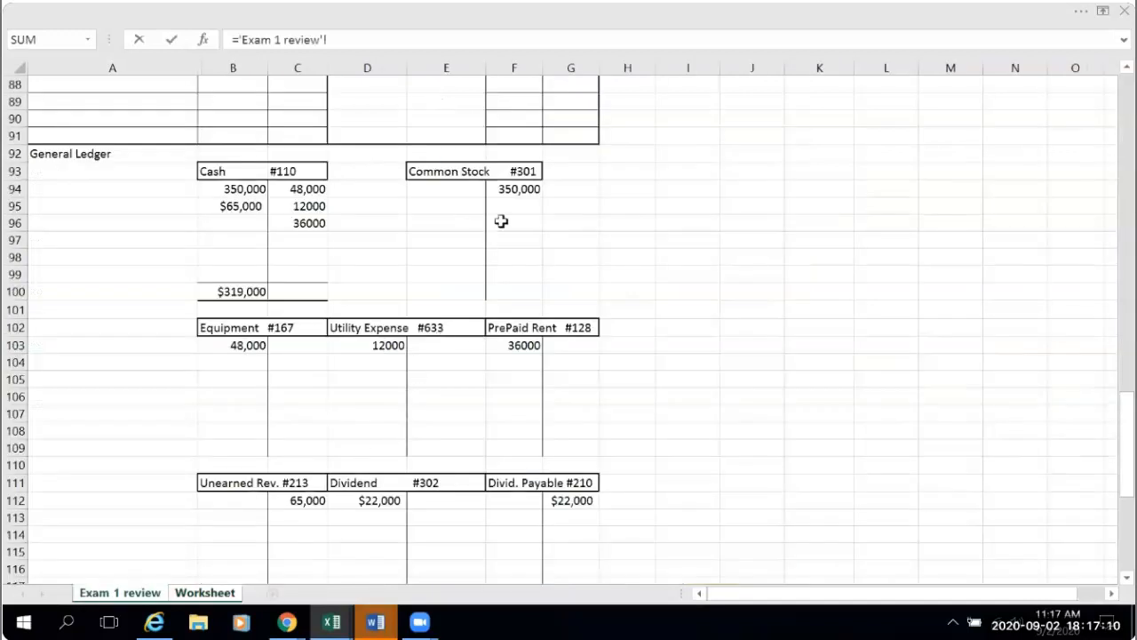
click(522, 189)
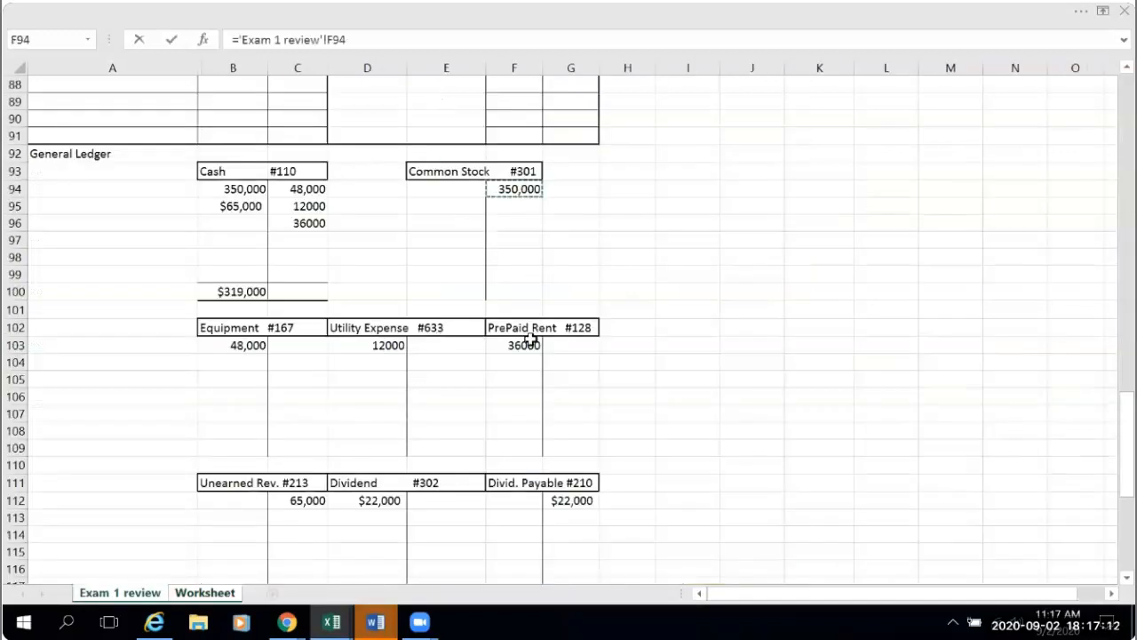
key(Return)
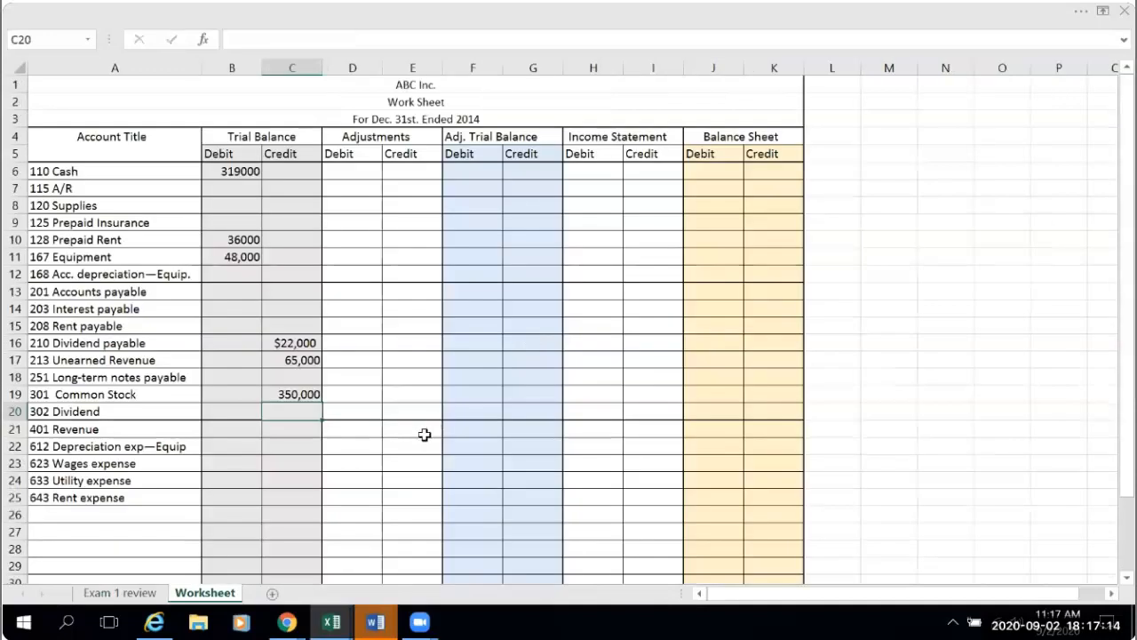
- Link the Dividend trial balance debit in B20 to the Dividend T-account debit with ='Exam 1 review'!D112
click(227, 409)
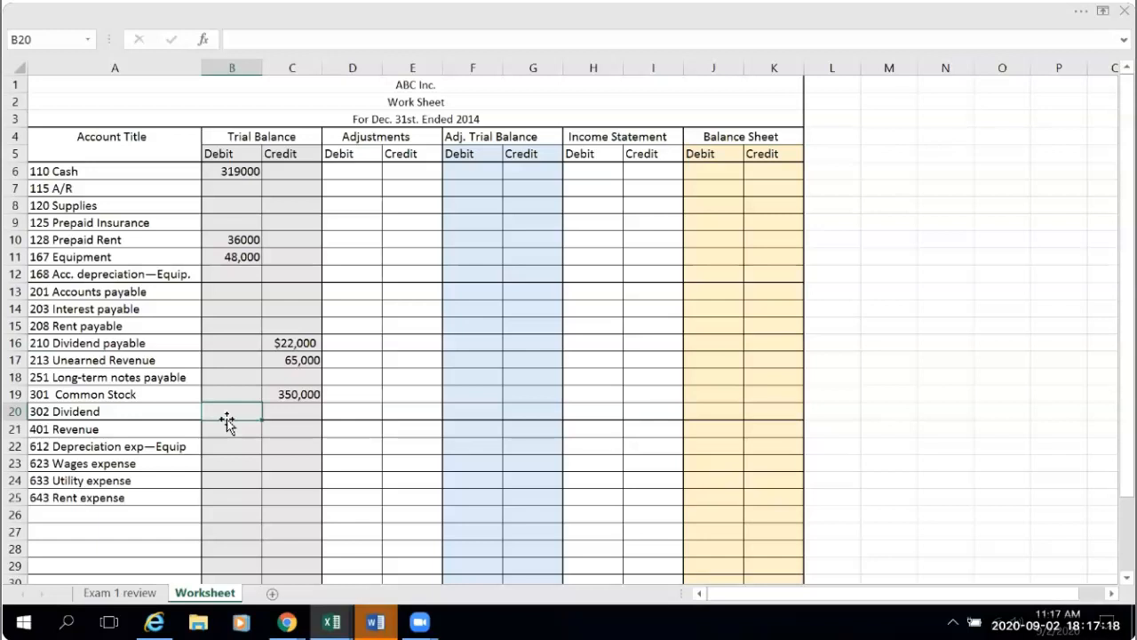
text(=)
click(151, 592)
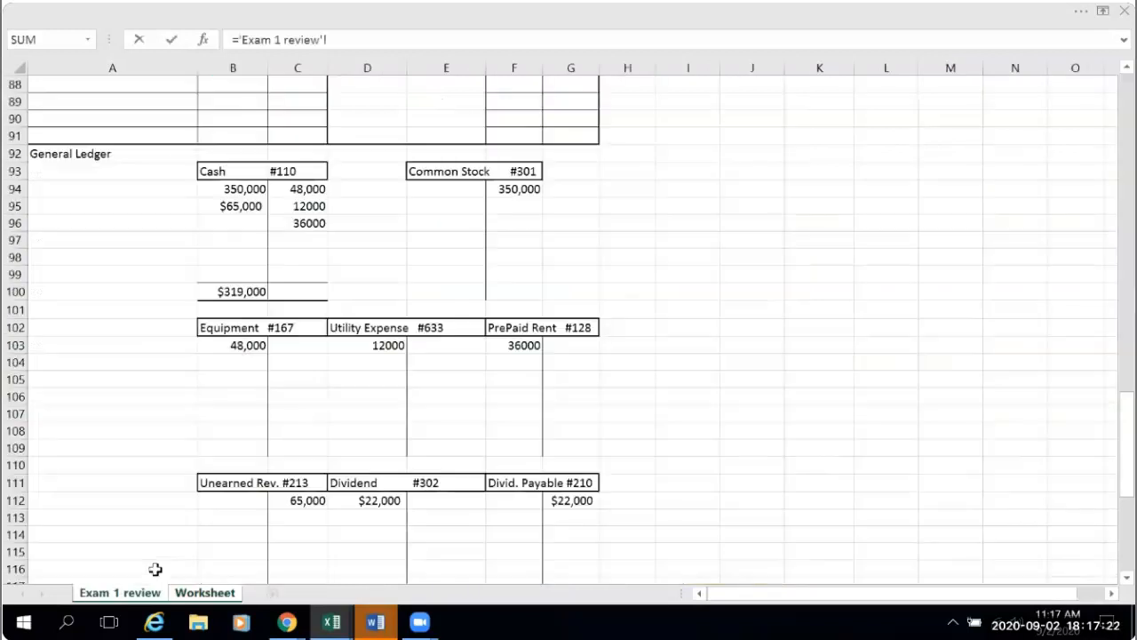
click(373, 498)
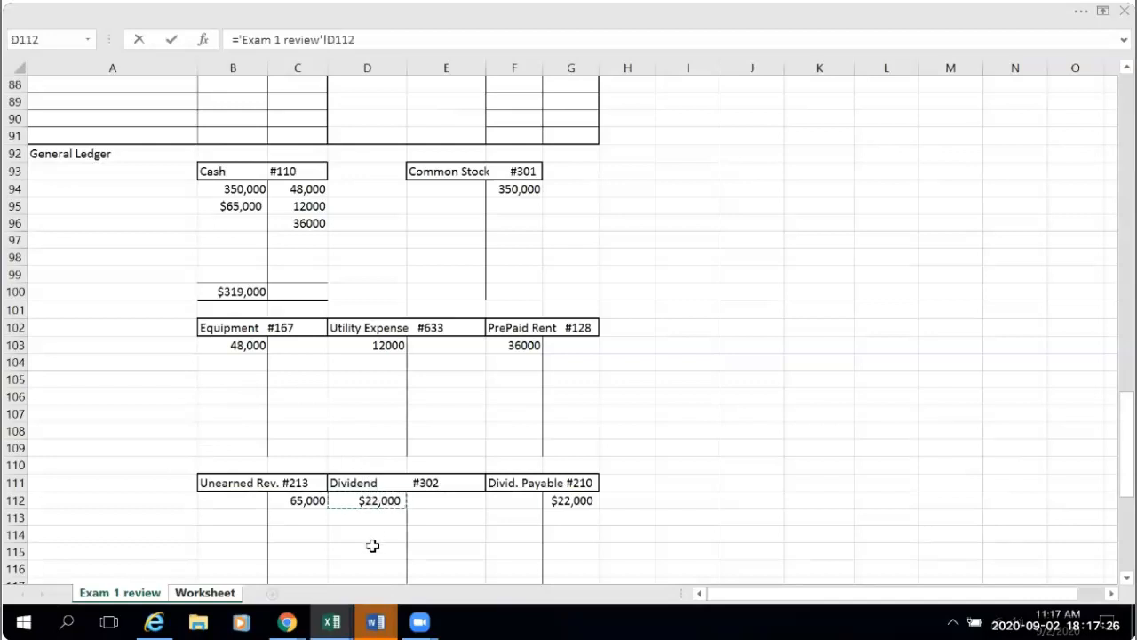
key(Return)
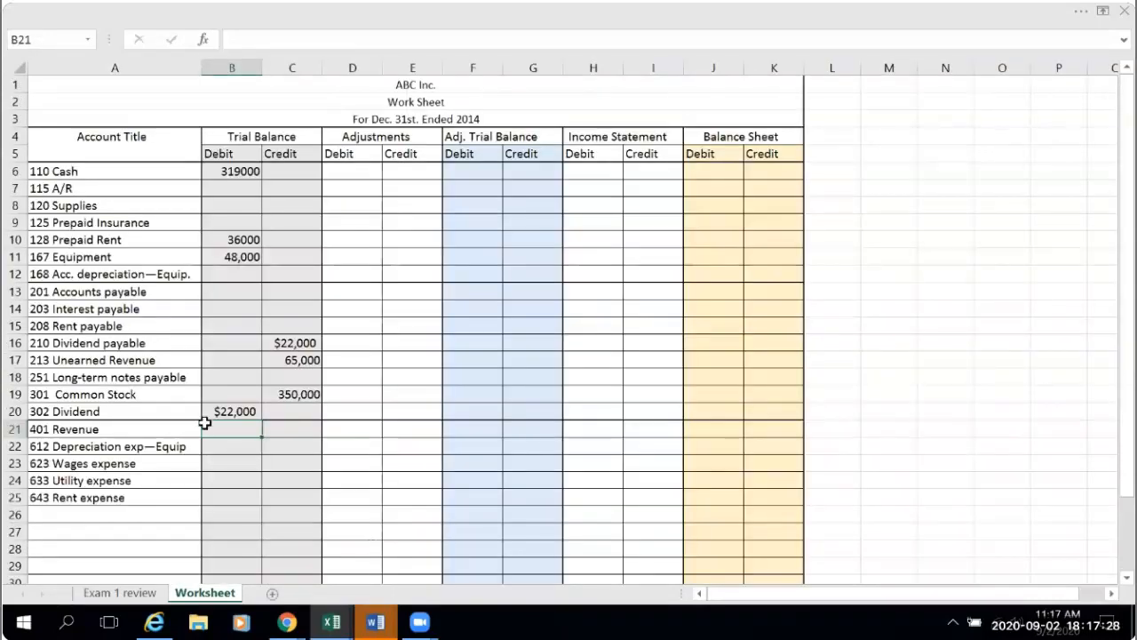
- Link the Utility expense trial balance debit in B24 to the T-account debit with ='Exam 1 review'!D103
click(239, 480)
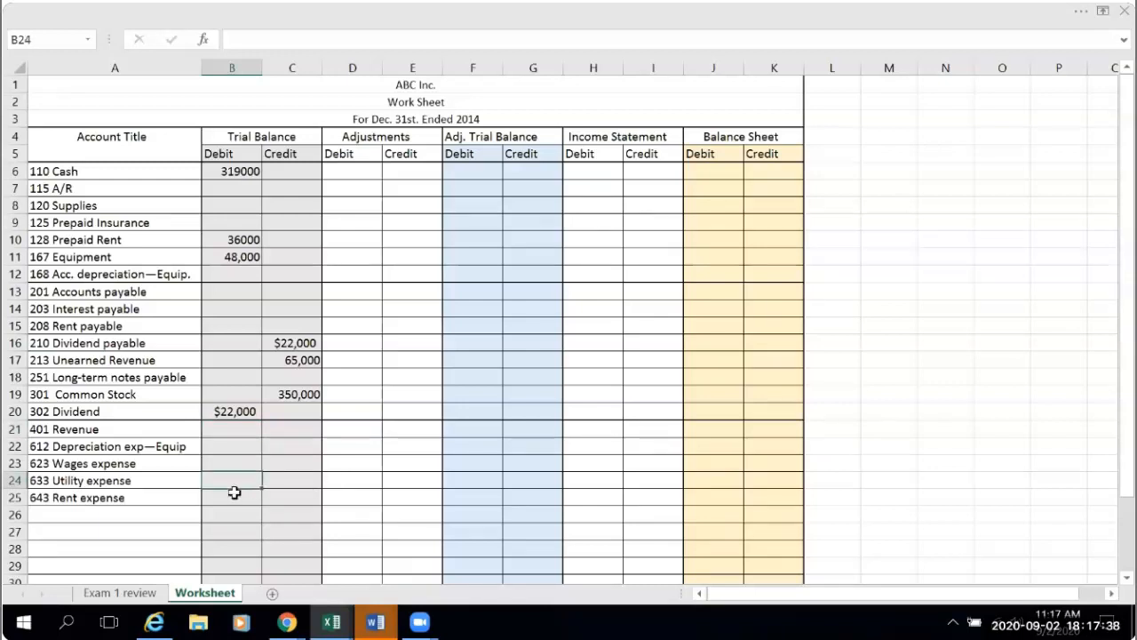
text(=)
click(159, 591)
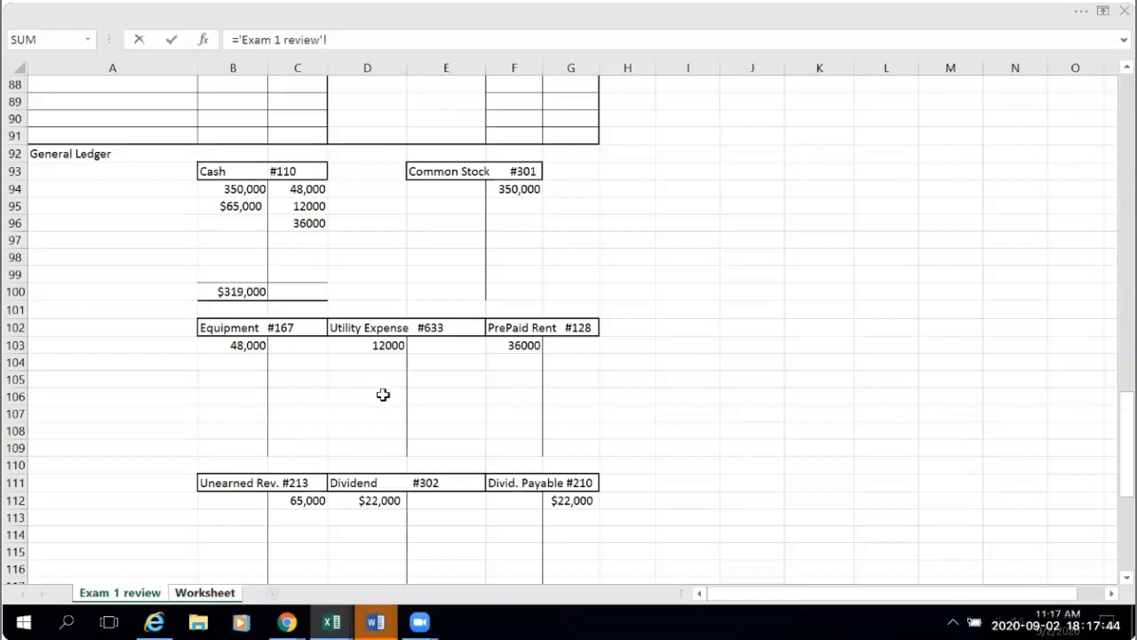
click(380, 345)
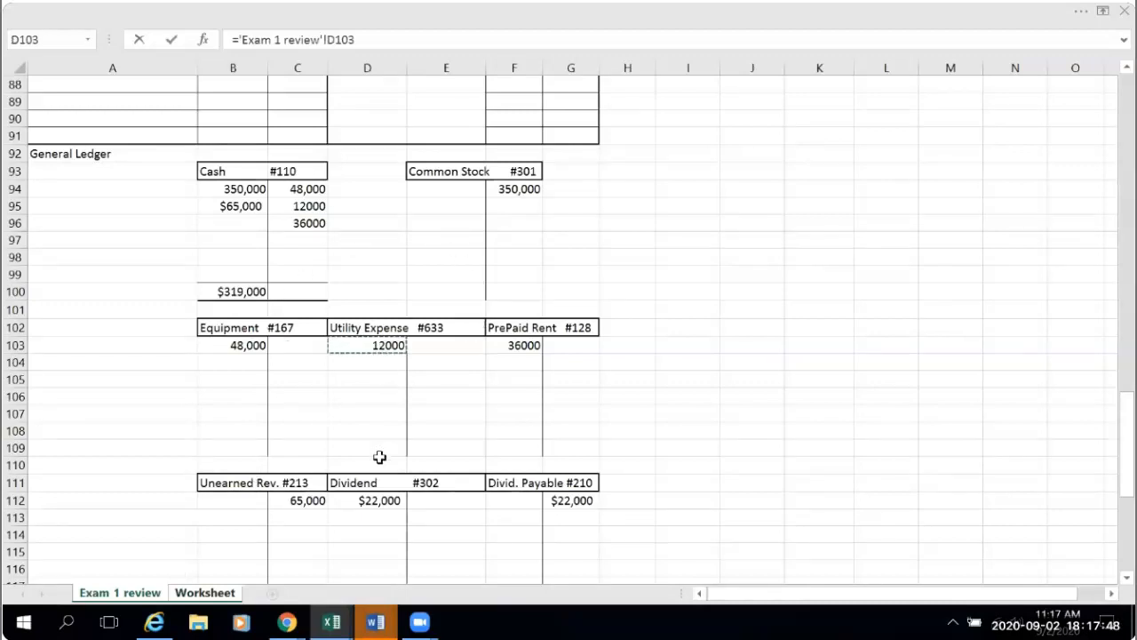
key(Return)
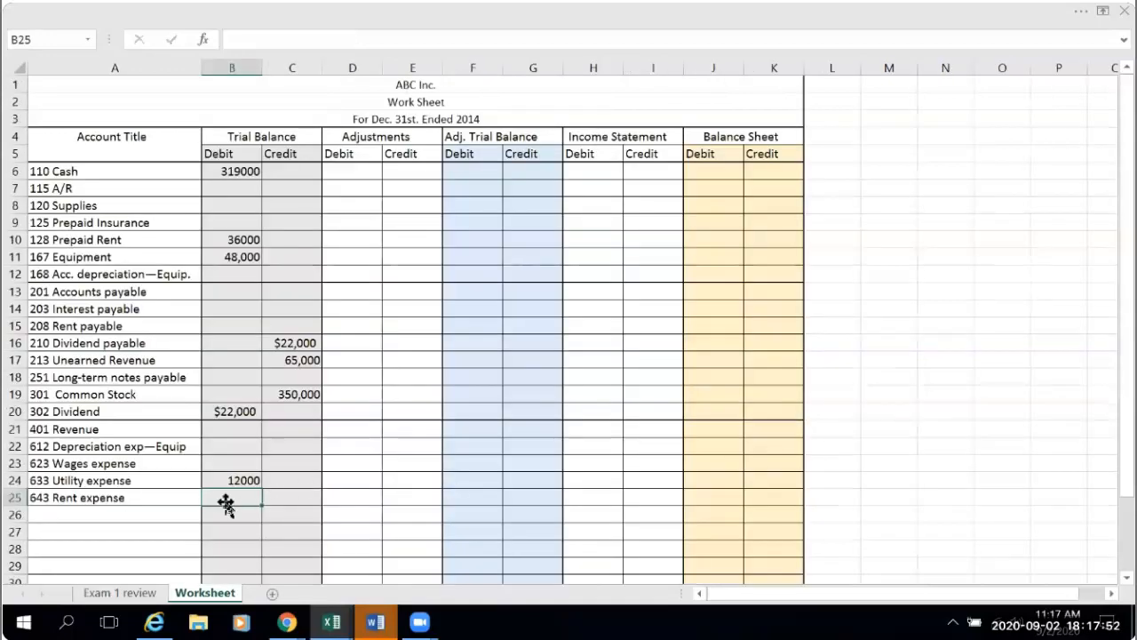
- Total the trial balance debit column in B32 with =SUM(B6:B31)
scroll(251, 516, down, 1)
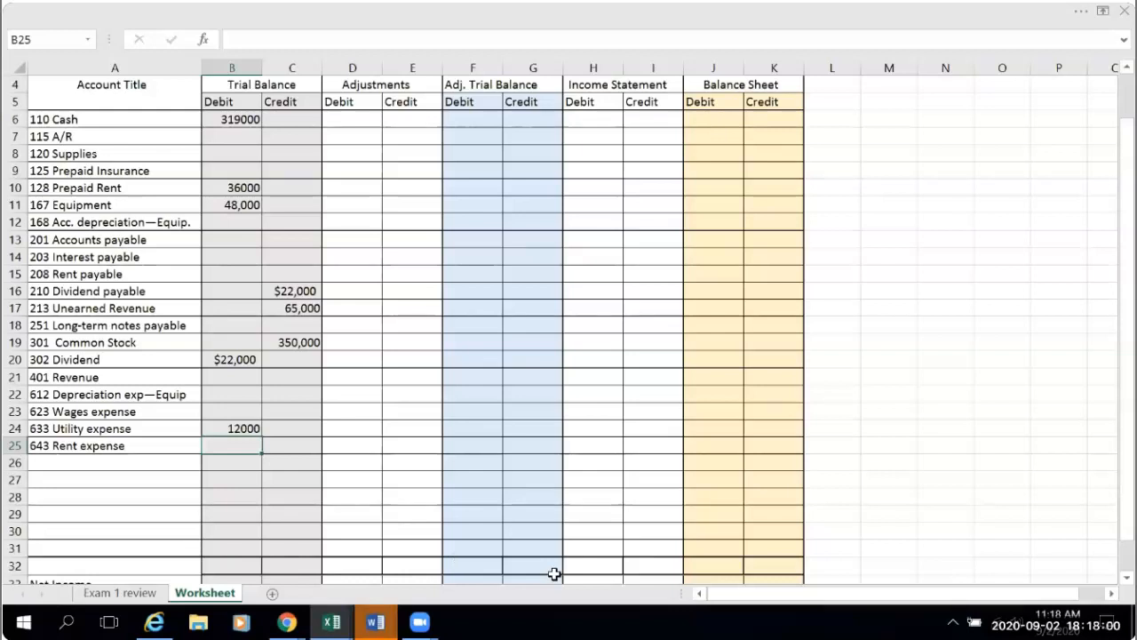
scroll(229, 515, down, 1)
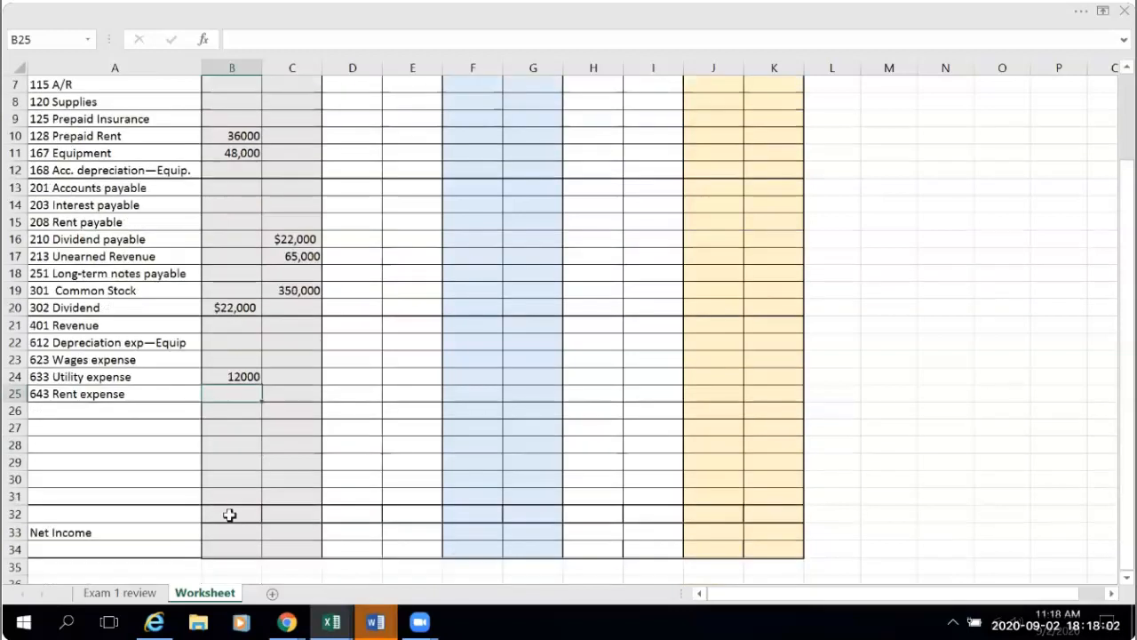
click(230, 516)
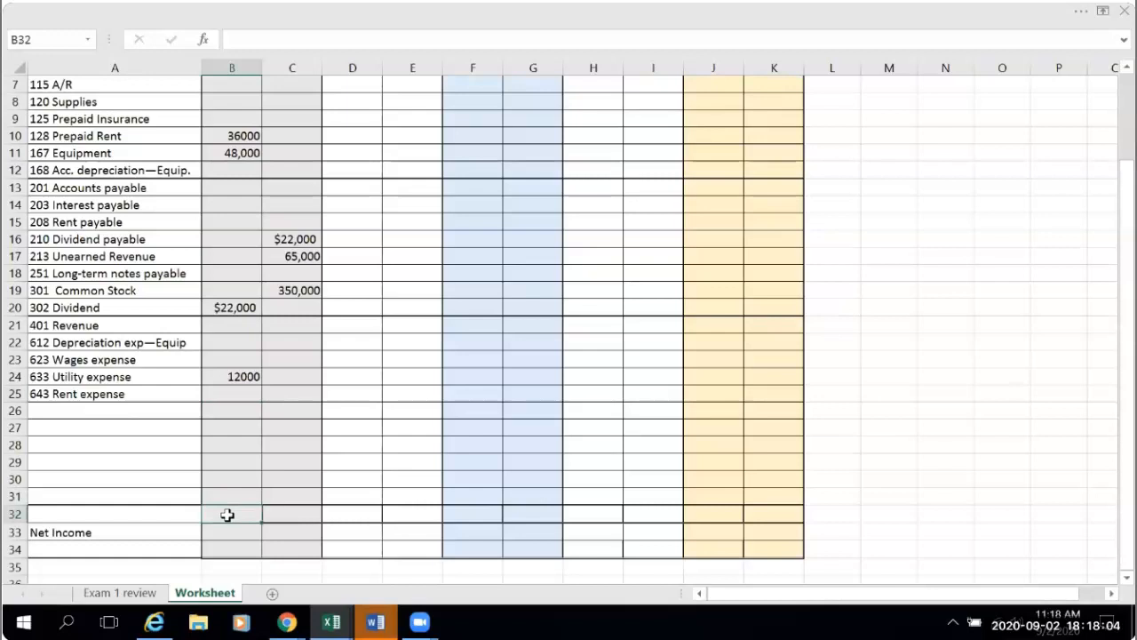
scroll(841, 424, up, 2)
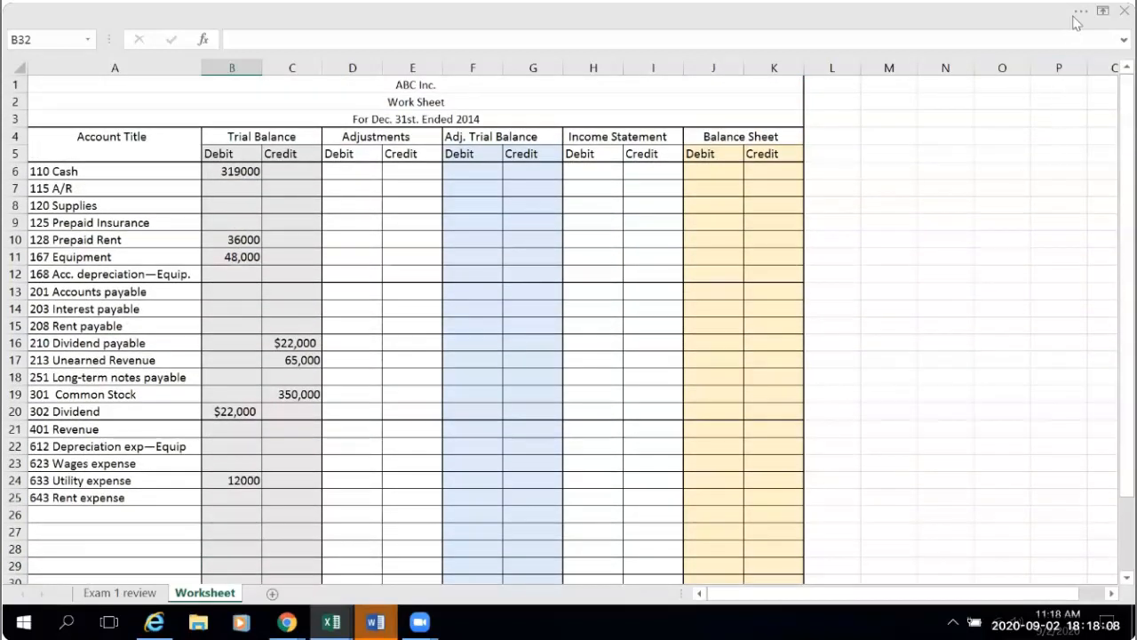
click(1079, 12)
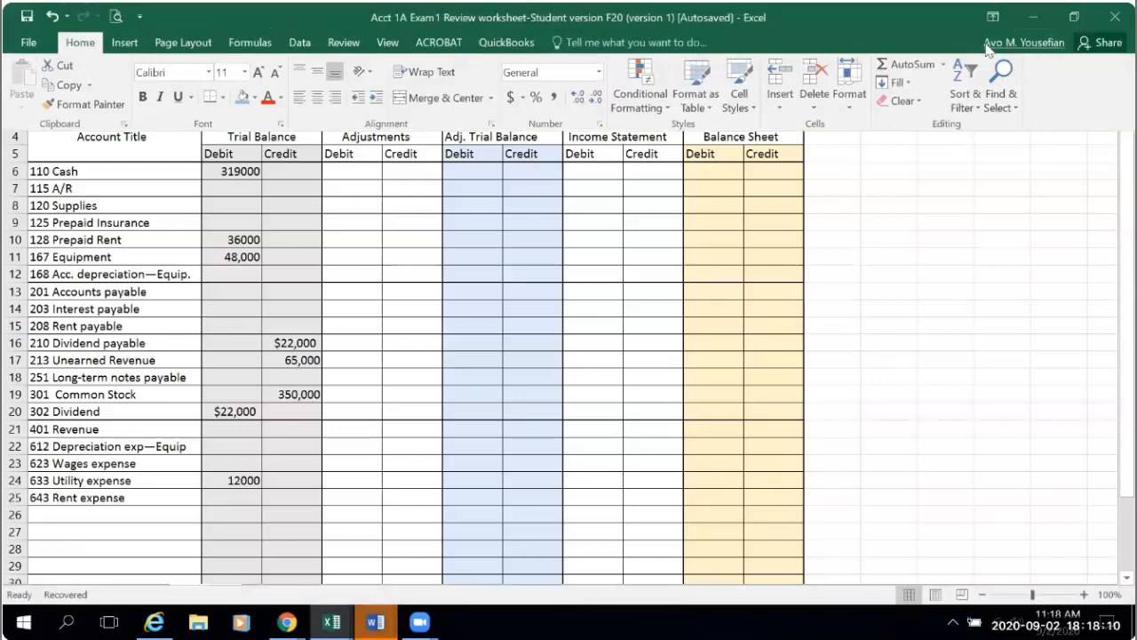
click(906, 71)
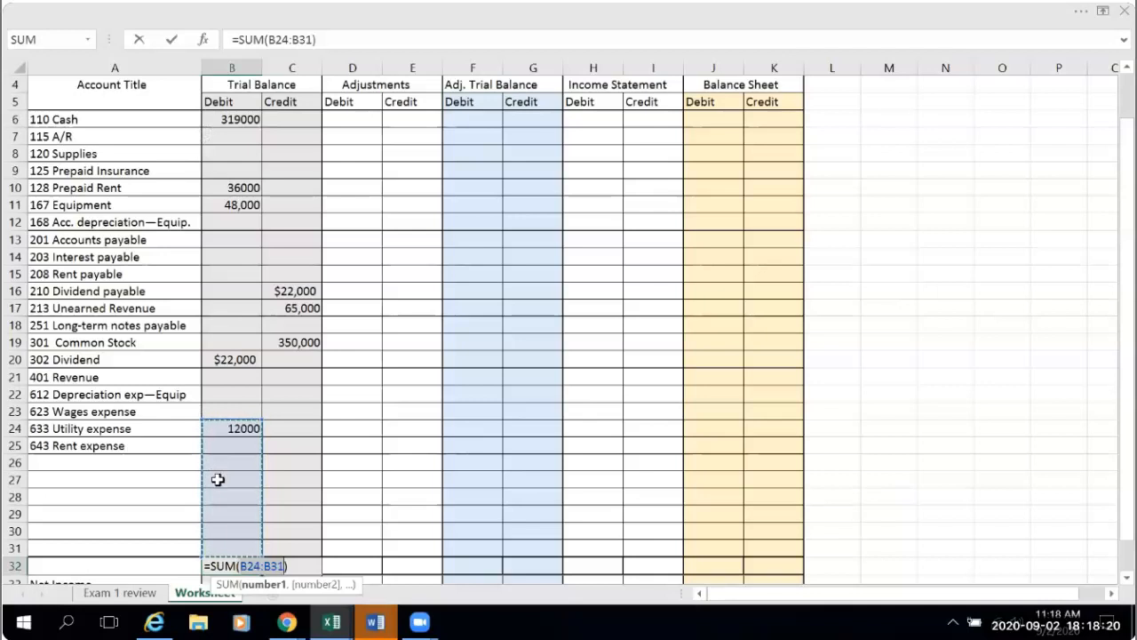
drag(199, 419, 198, 110)
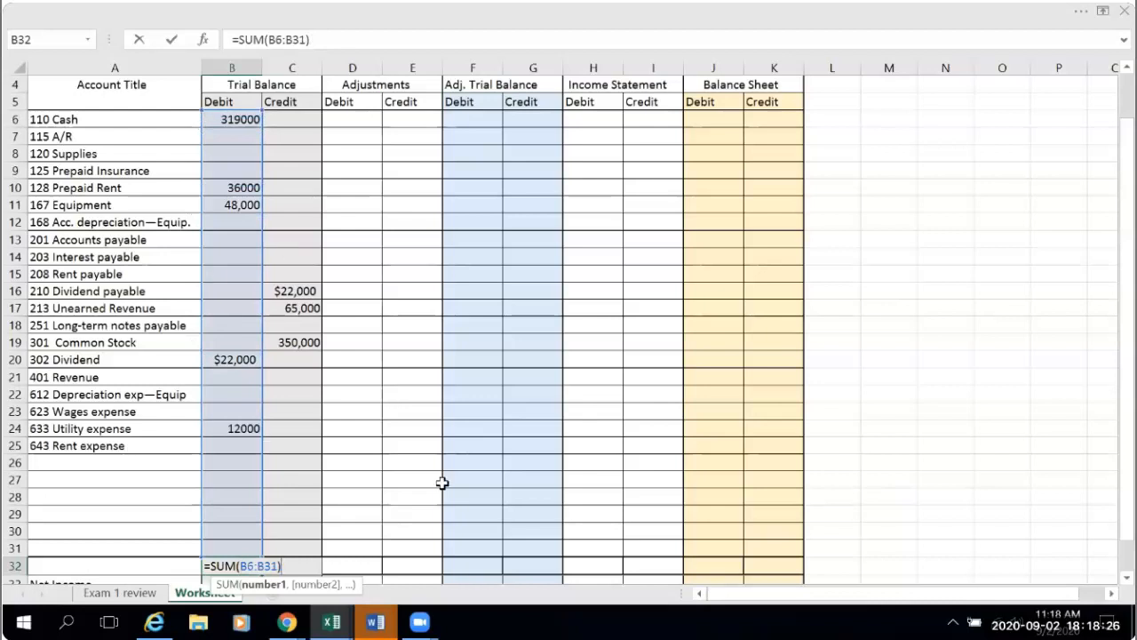
scroll(441, 482, down, 1)
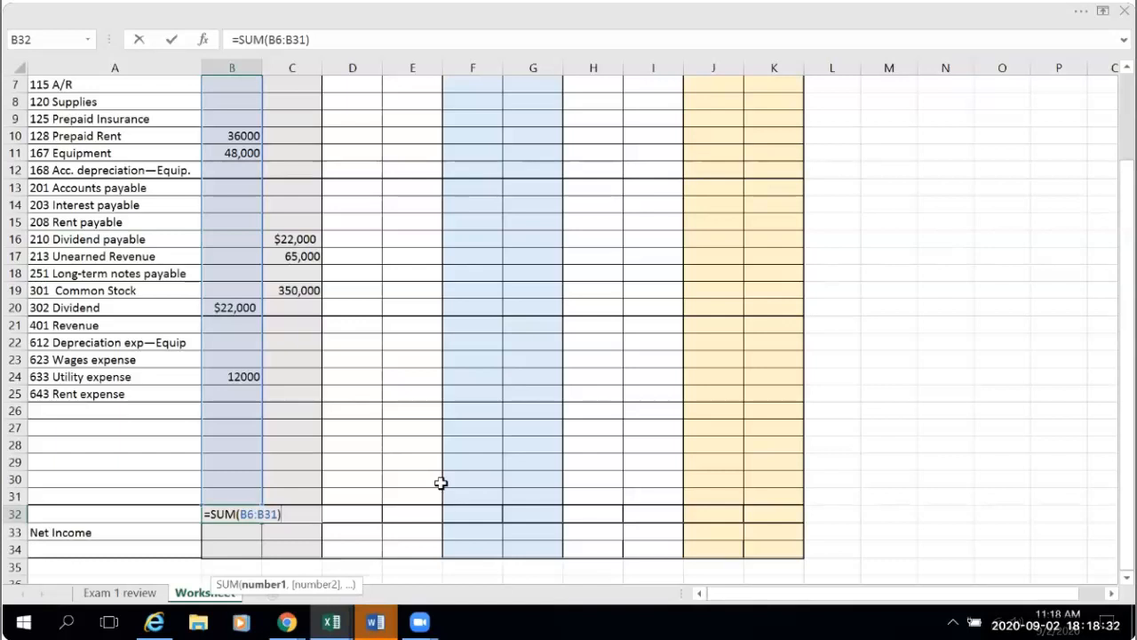
key(Return)
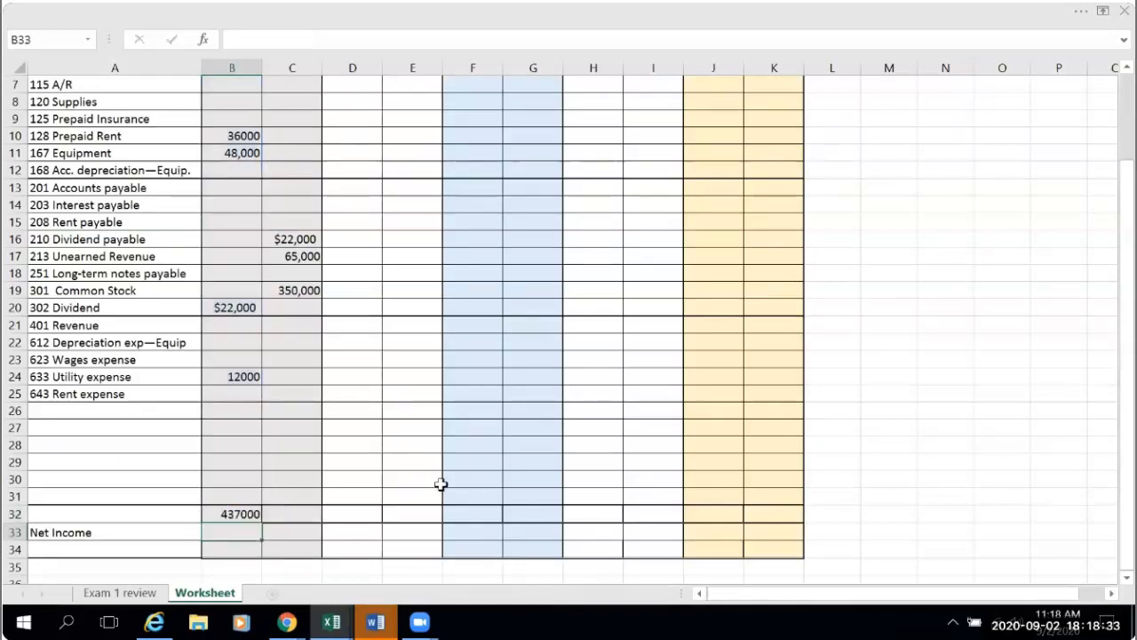
- Format the debit total in B32 as Accounting with no decimals and widen column B to fit it
click(224, 513)
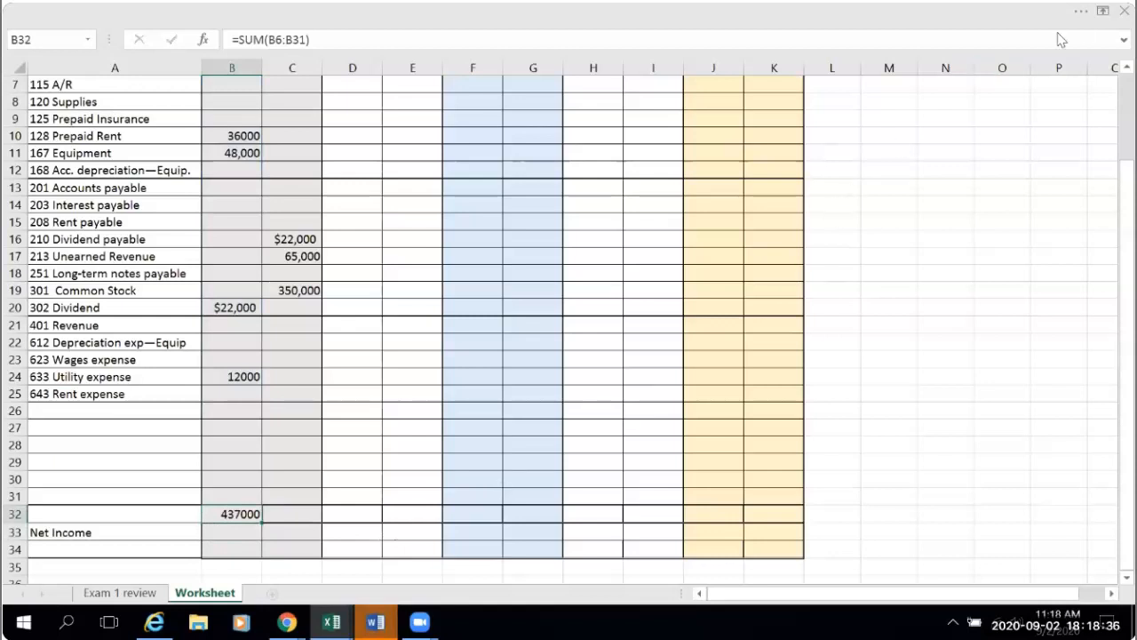
click(1082, 11)
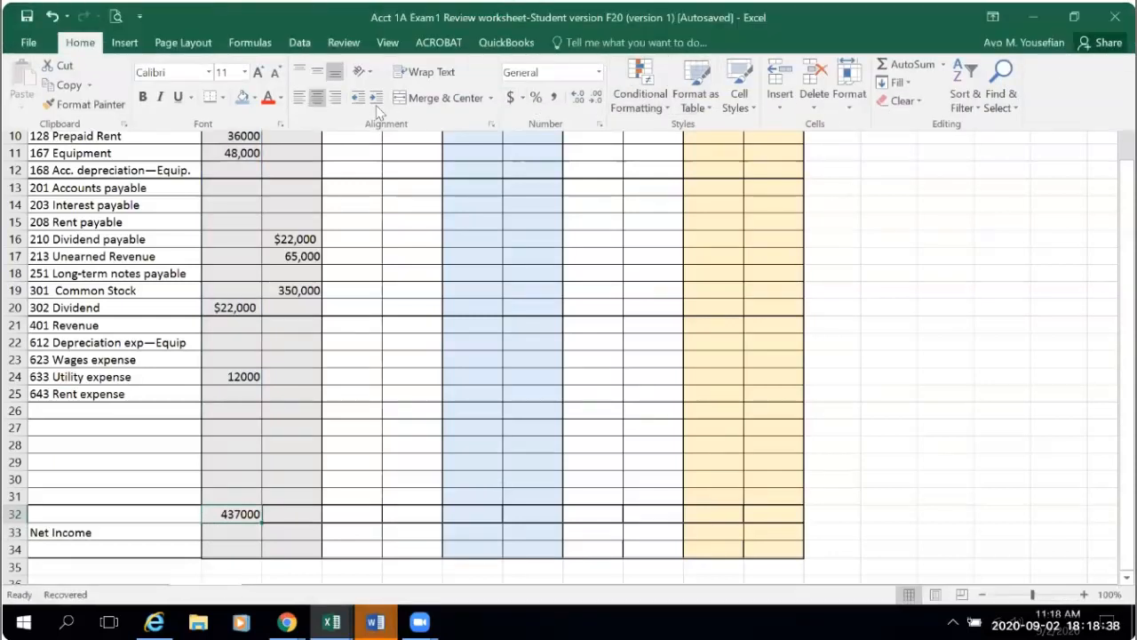
click(512, 97)
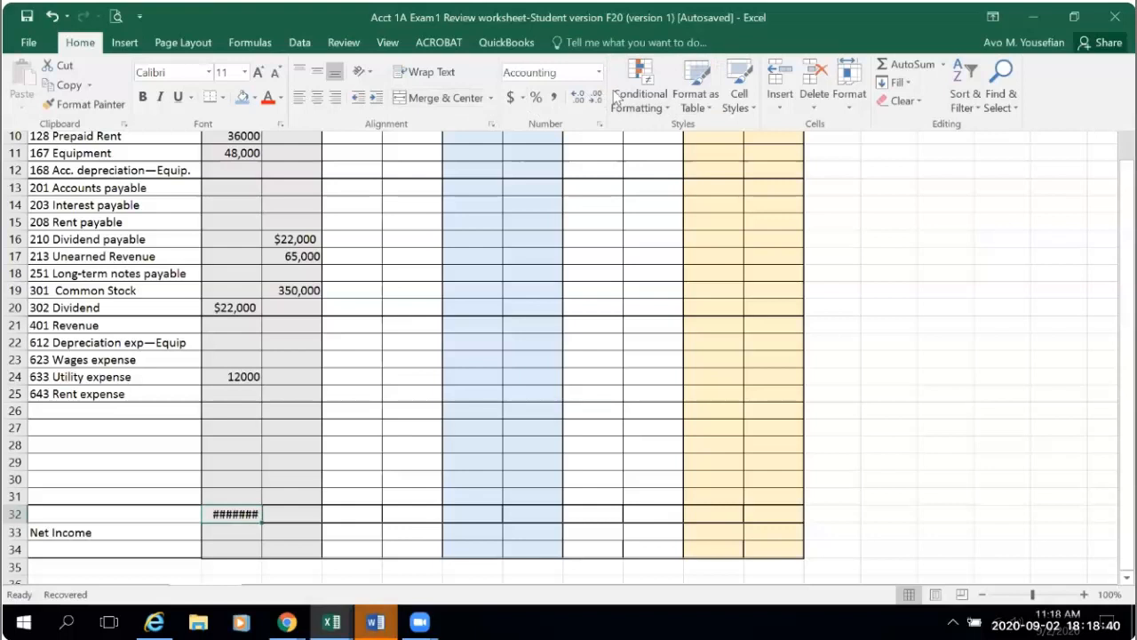
click(596, 100)
click(595, 99)
key(ctrl+shift+F1)
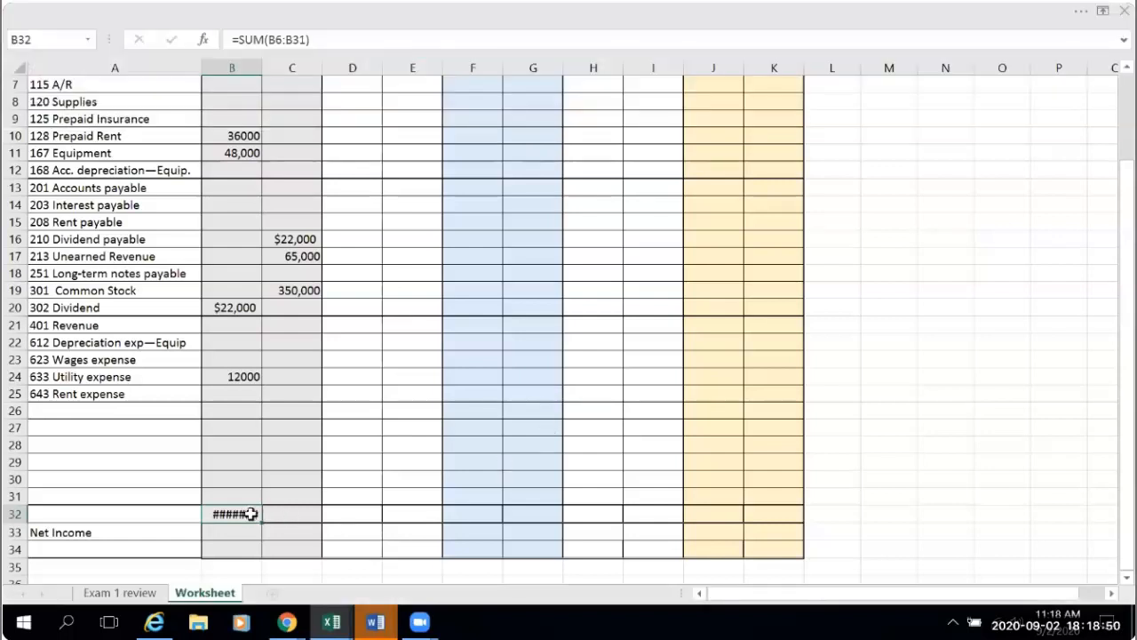
click(1102, 11)
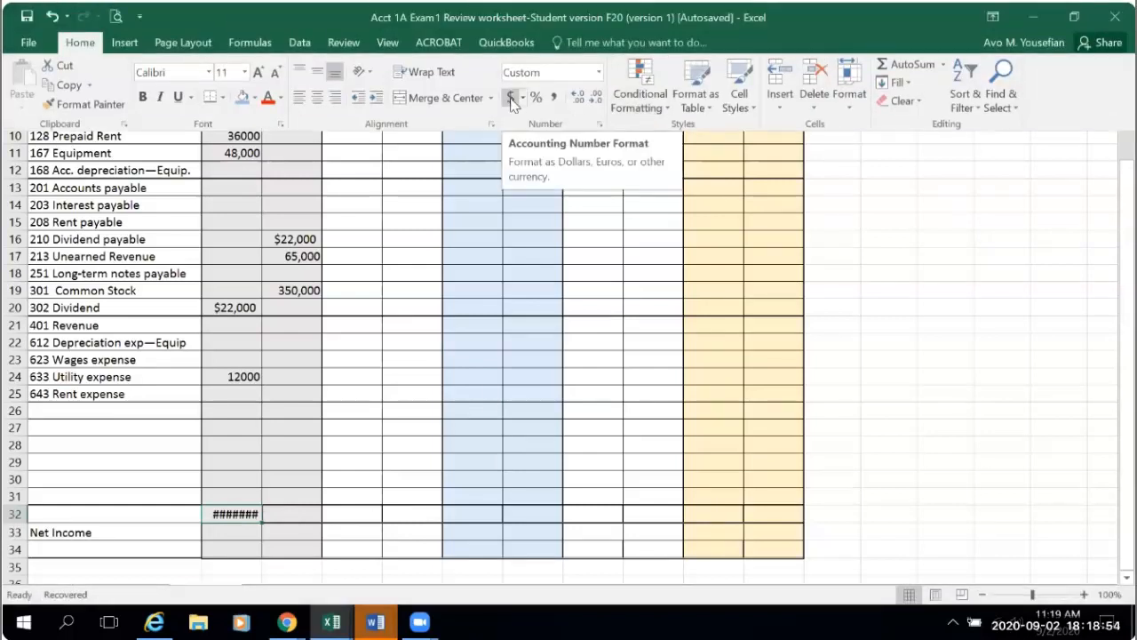
click(512, 100)
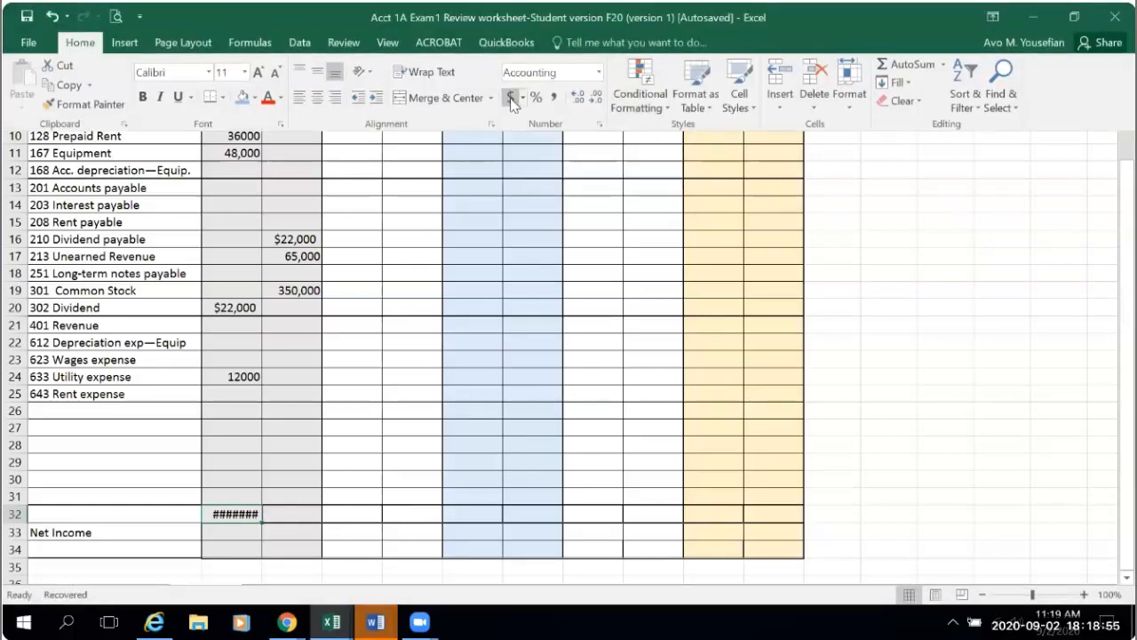
click(596, 99)
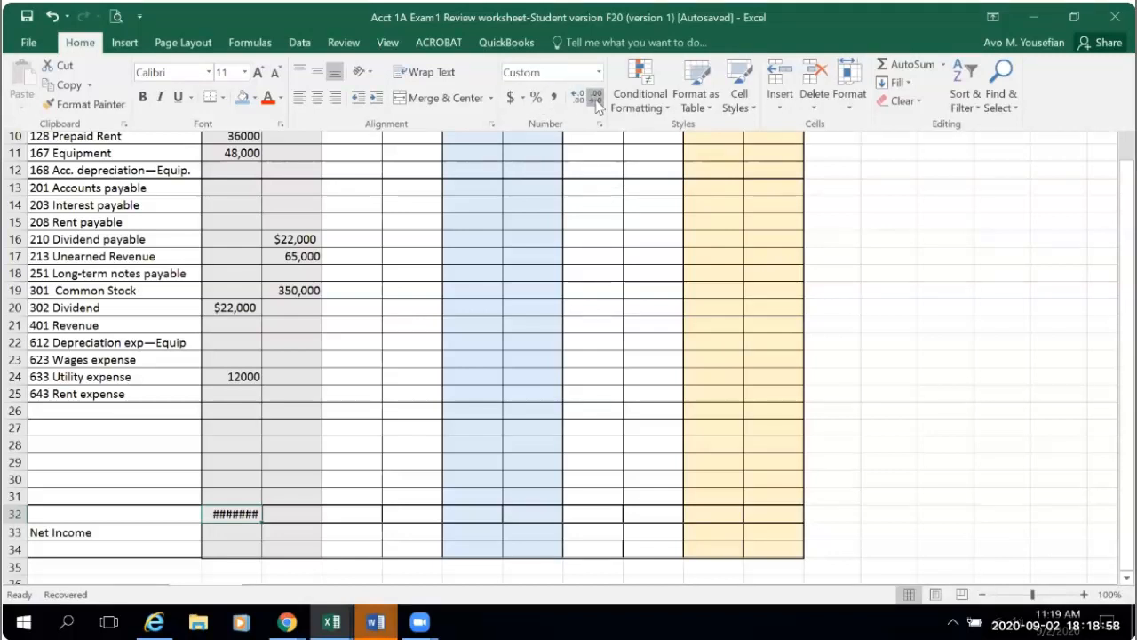
click(294, 154)
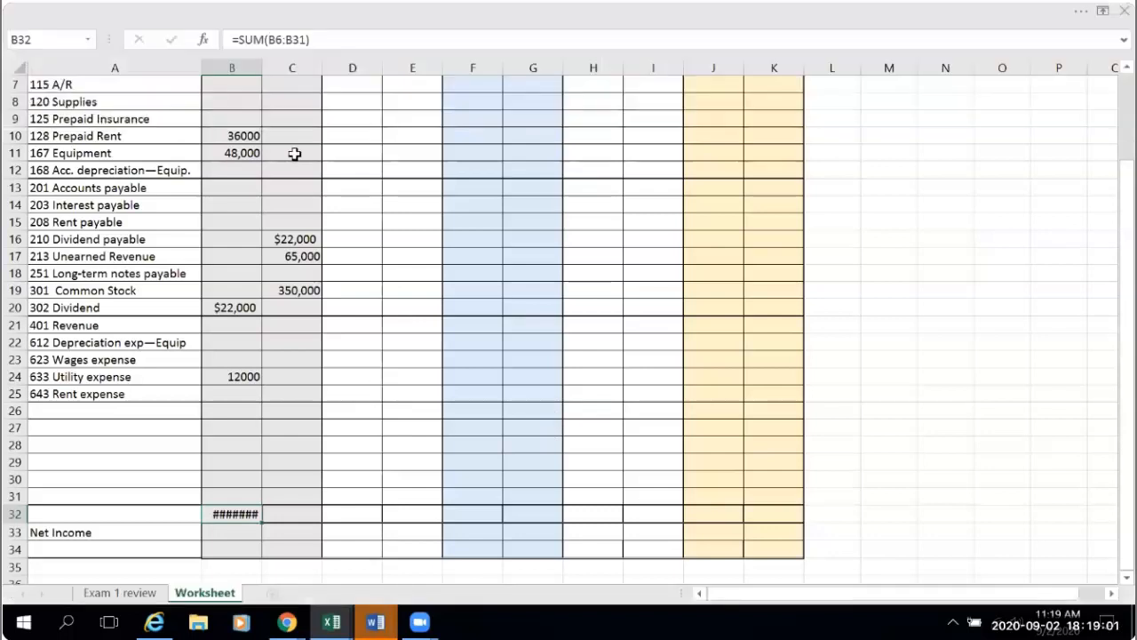
double_click(263, 65)
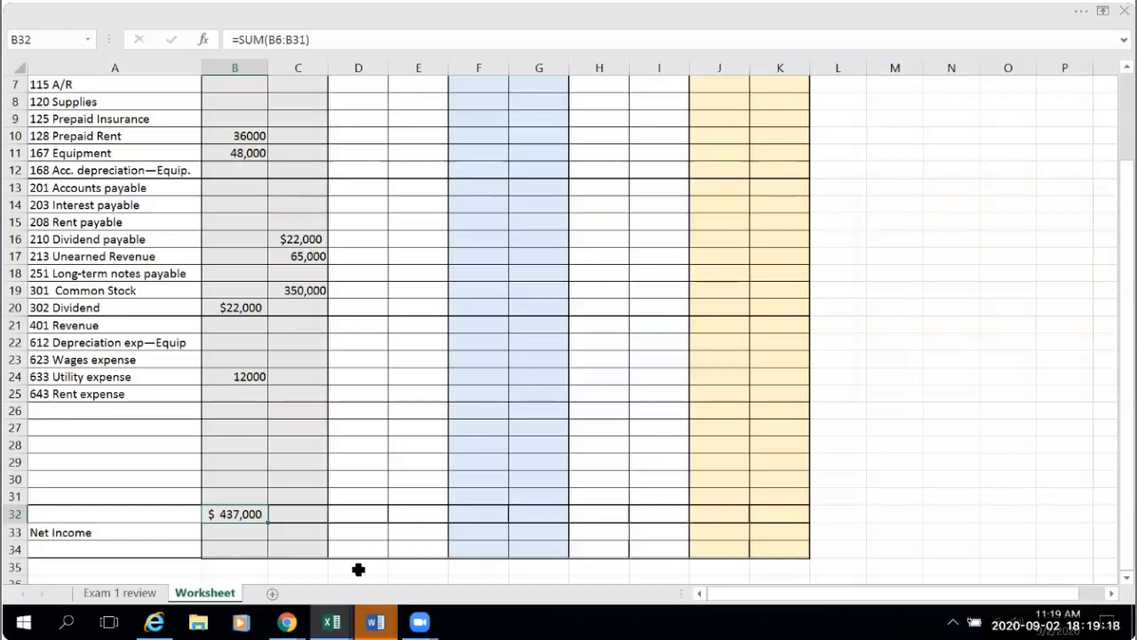
scroll(249, 318, up, 2)
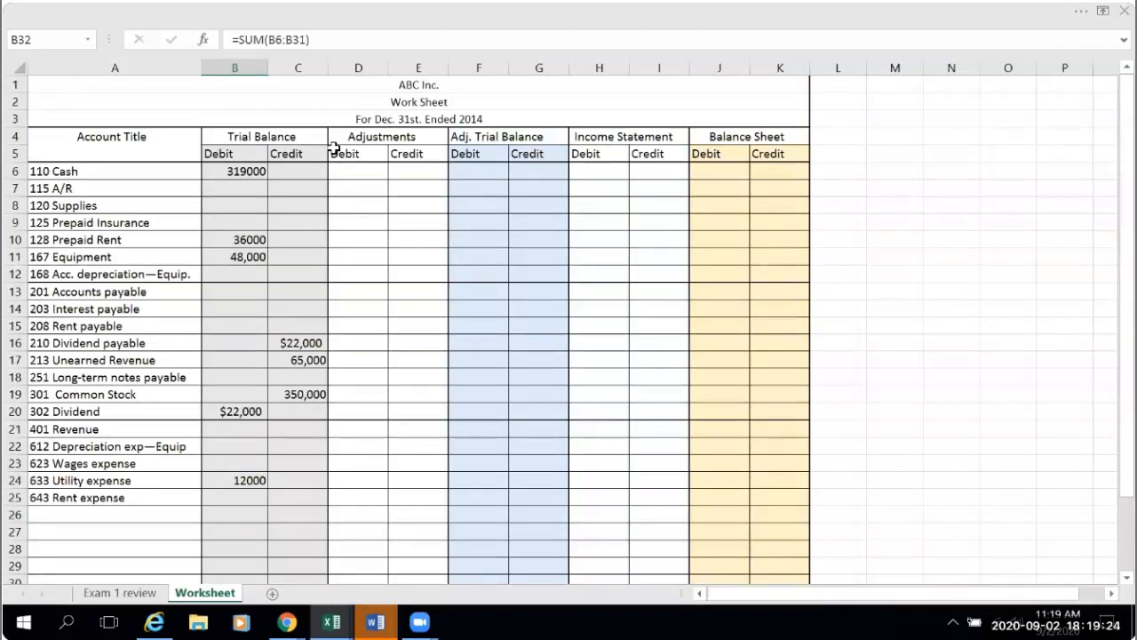
mouse_move(287, 622)
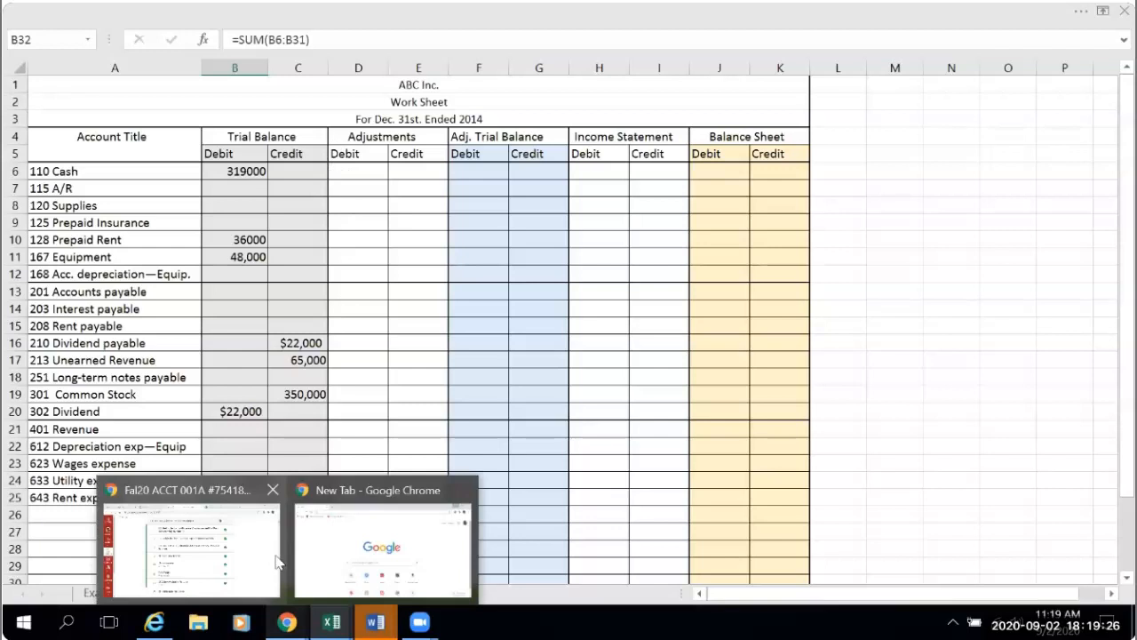
mouse_move(300, 514)
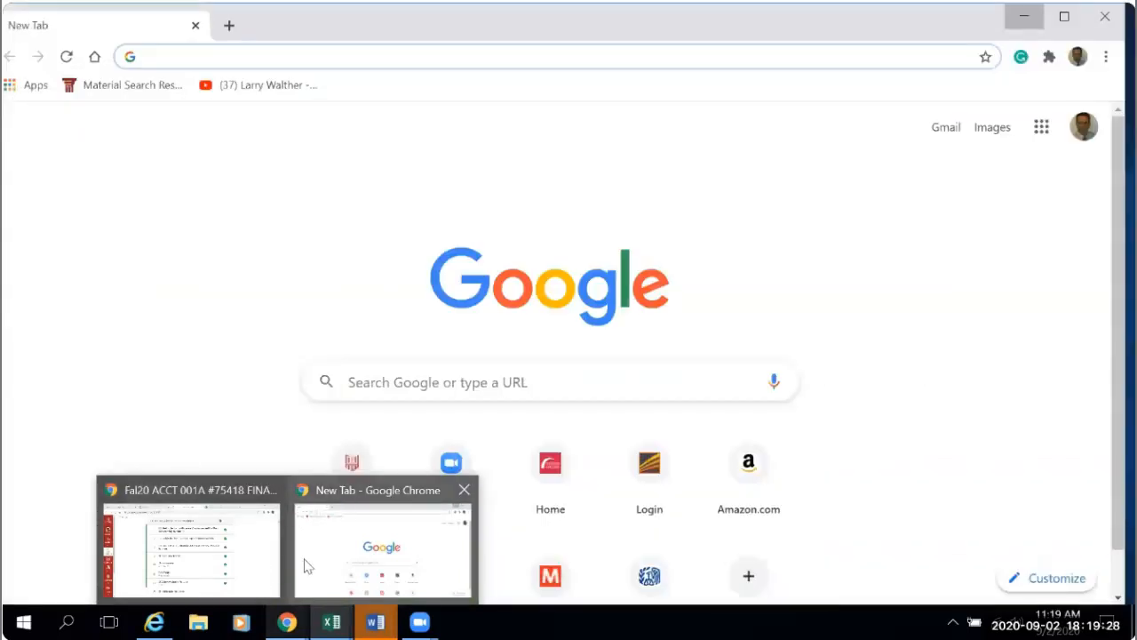
mouse_move(332, 622)
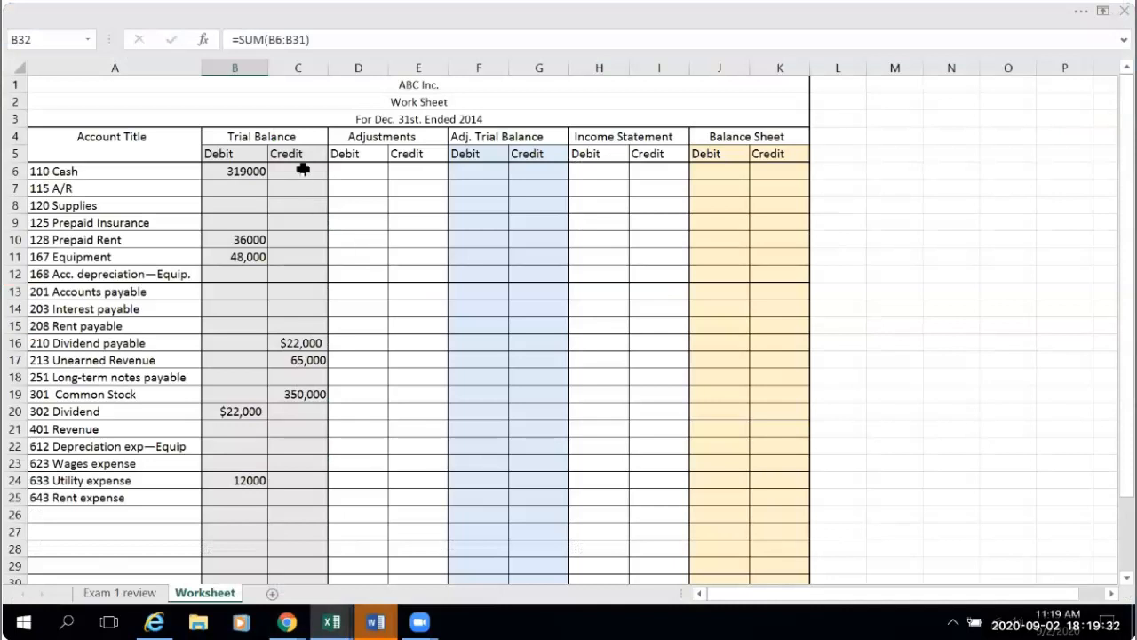
- Fill the total formula from B32 across row 32 through K32
scroll(282, 440, down, 2)
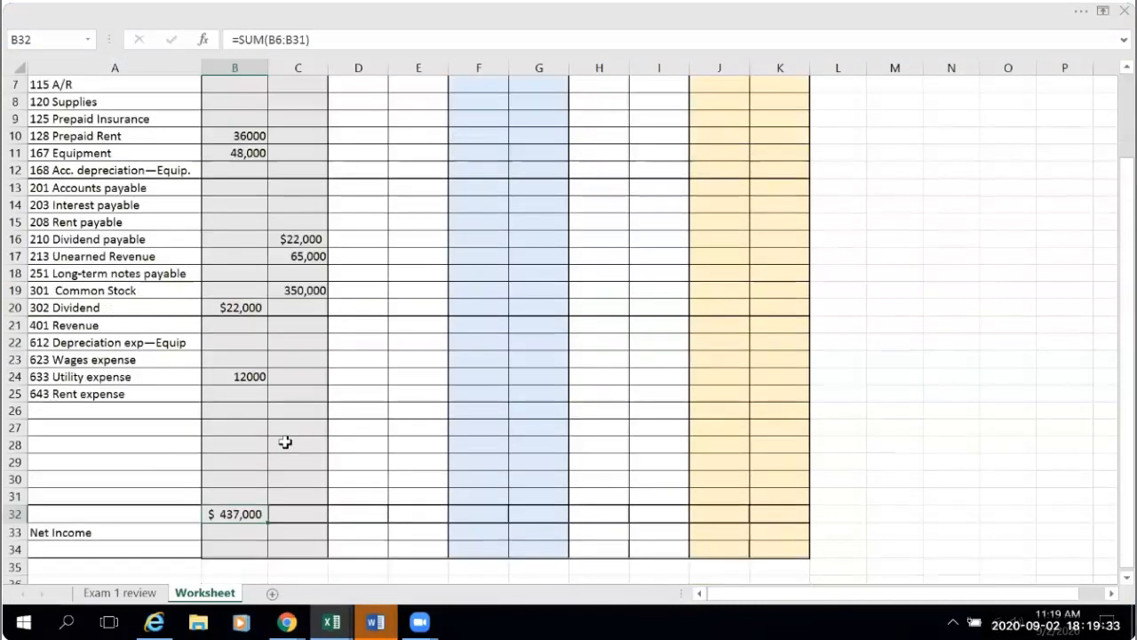
click(302, 515)
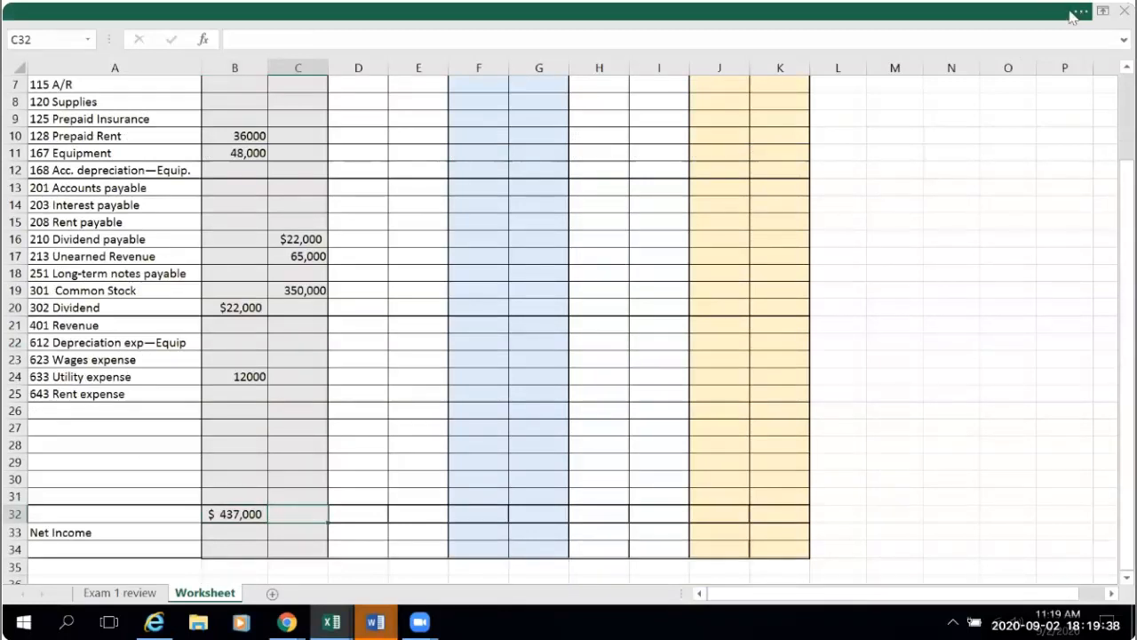
click(243, 531)
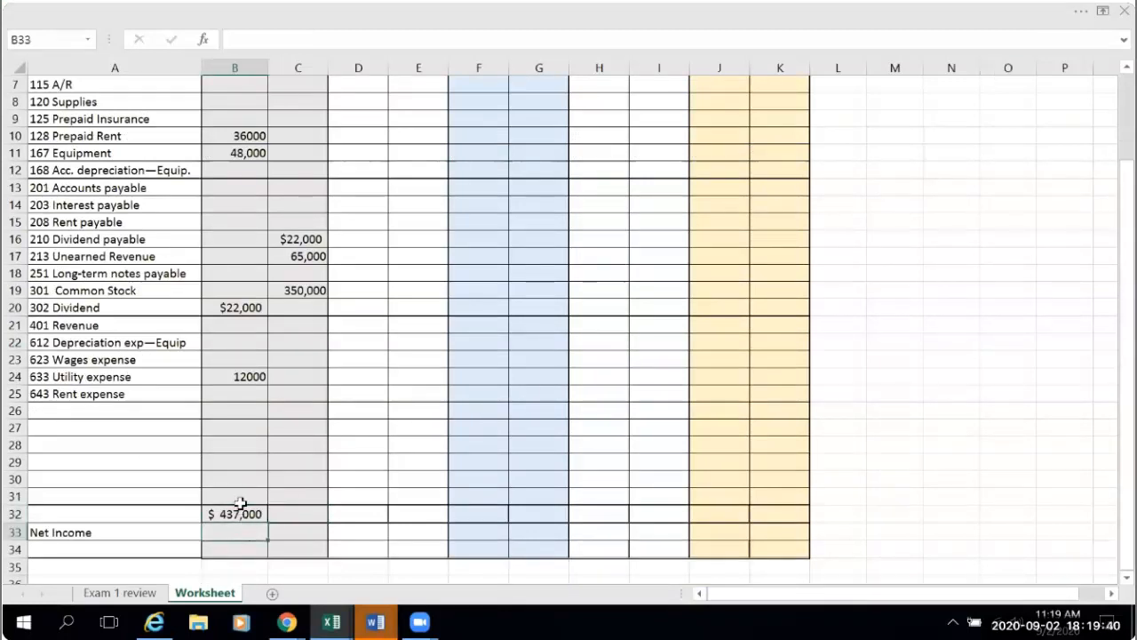
click(242, 514)
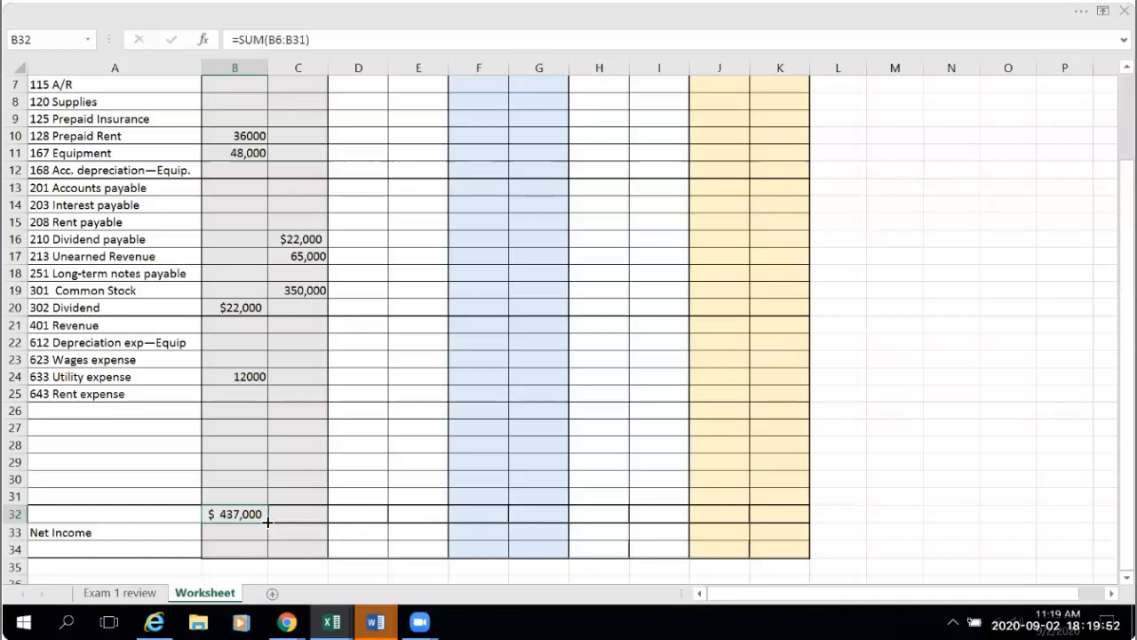
drag(270, 523, 796, 519)
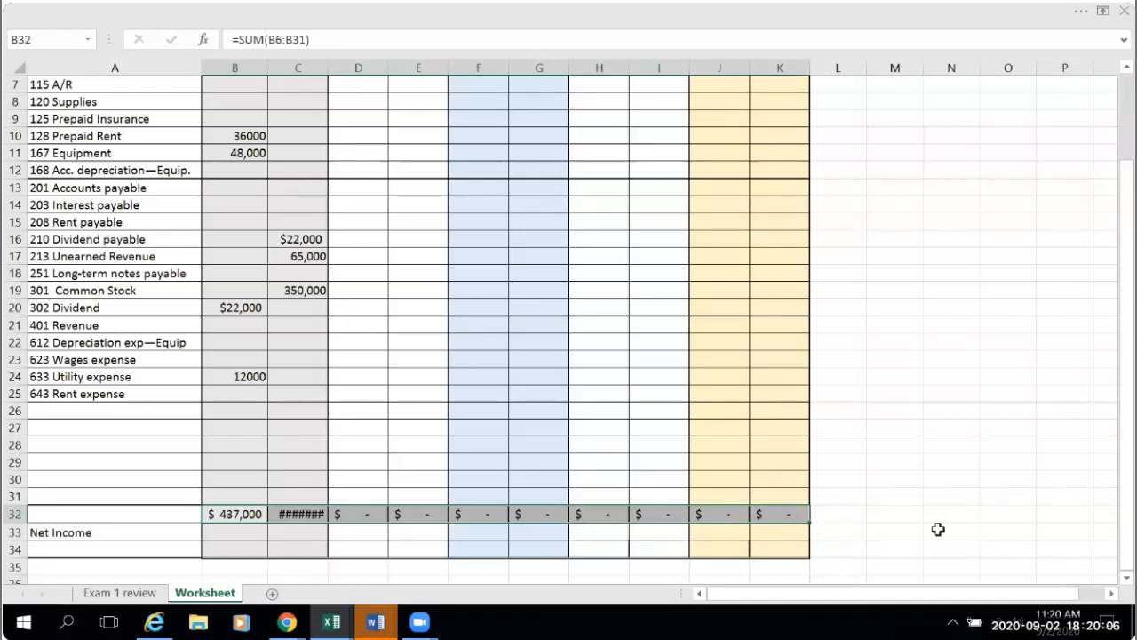
- Widen columns C through K together so the row 32 totals fit
scroll(402, 189, up, 1)
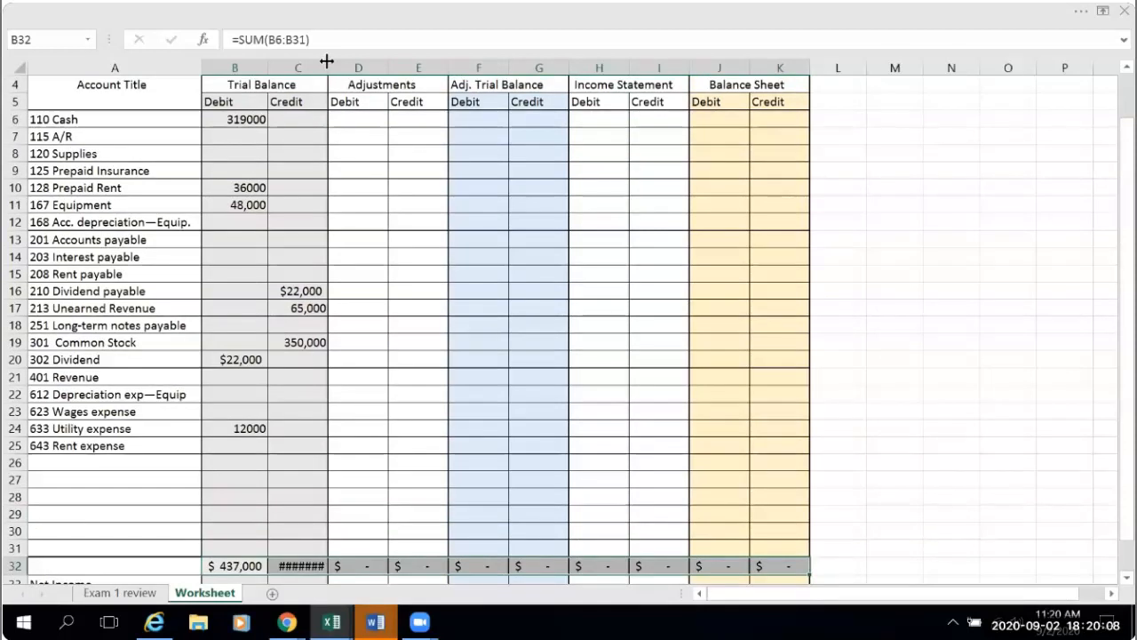
mouse_move(309, 67)
mouse_down()
mouse_move(800, 63)
mouse_move(789, 58)
mouse_up()
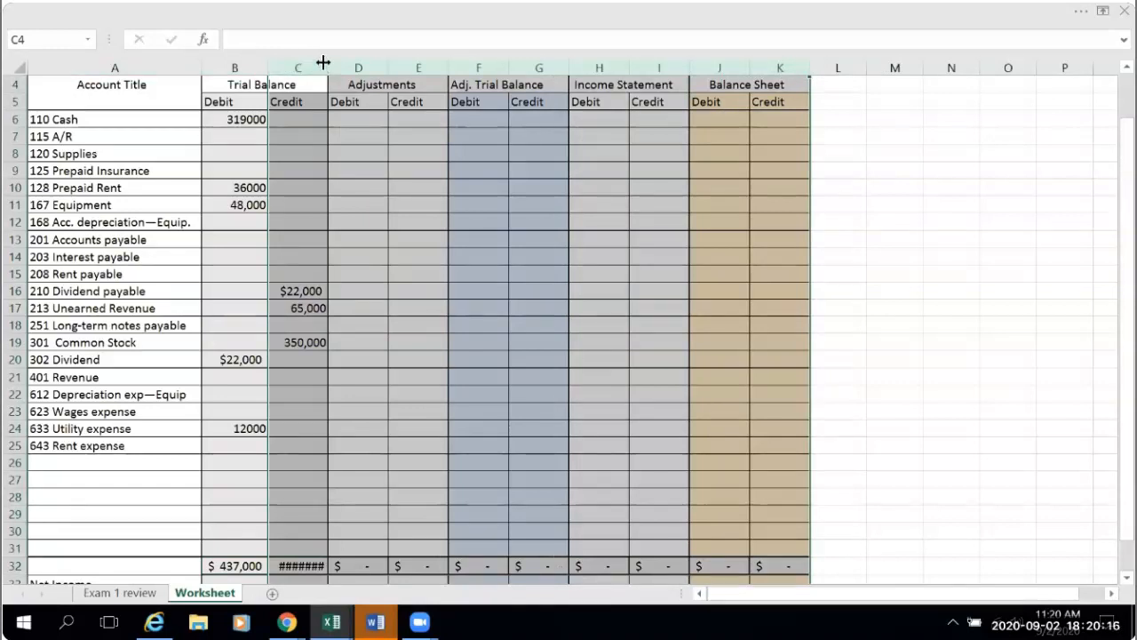
drag(329, 67, 333, 68)
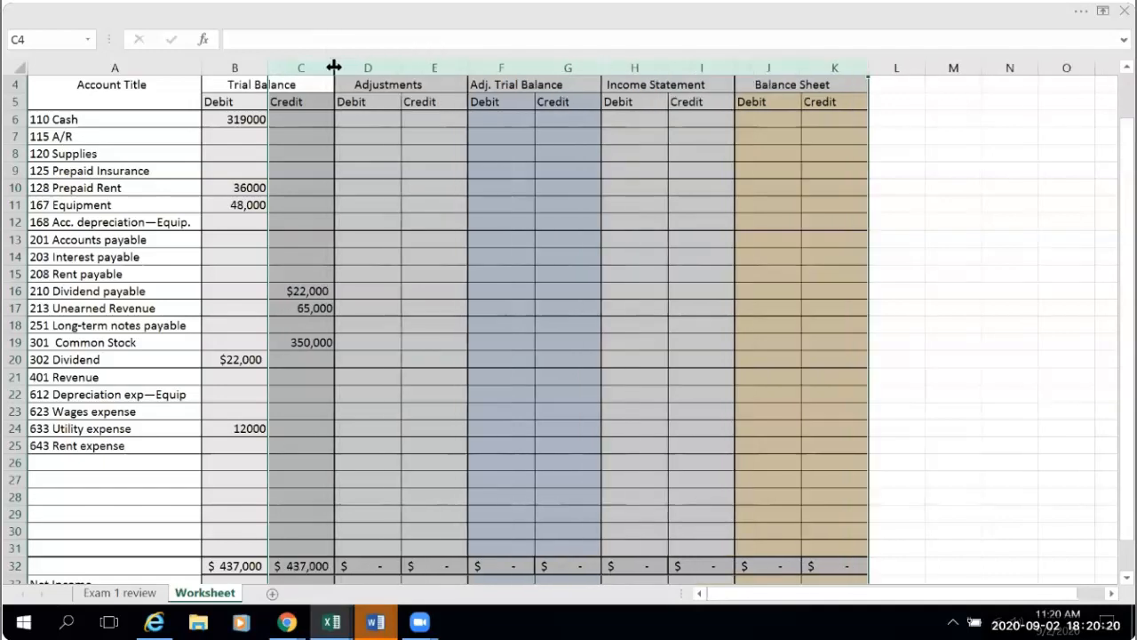
click(968, 444)
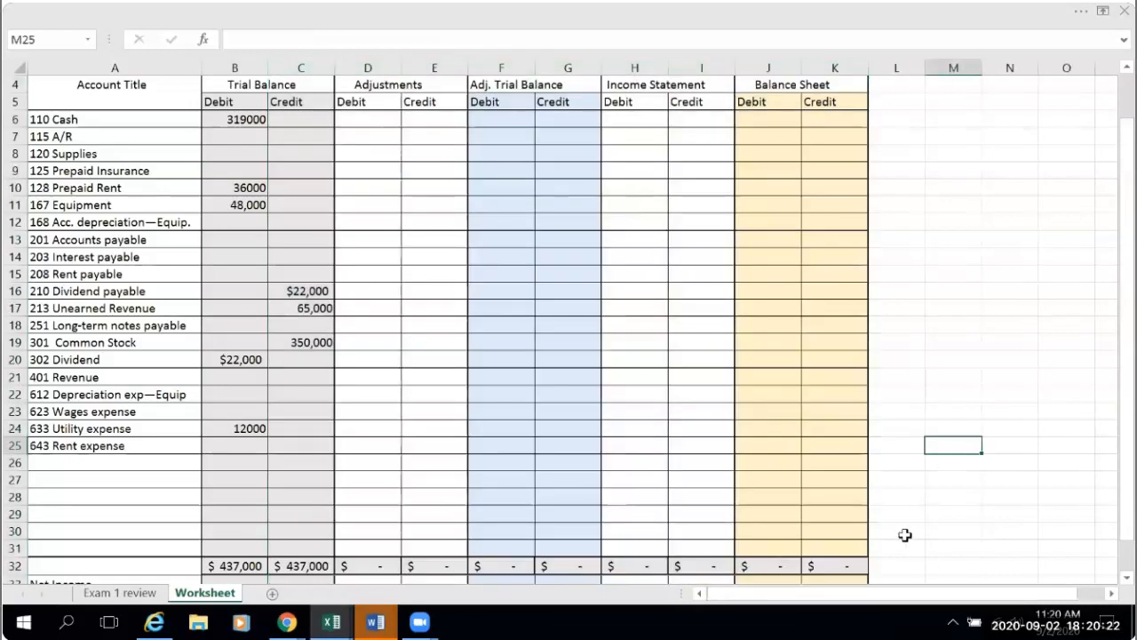